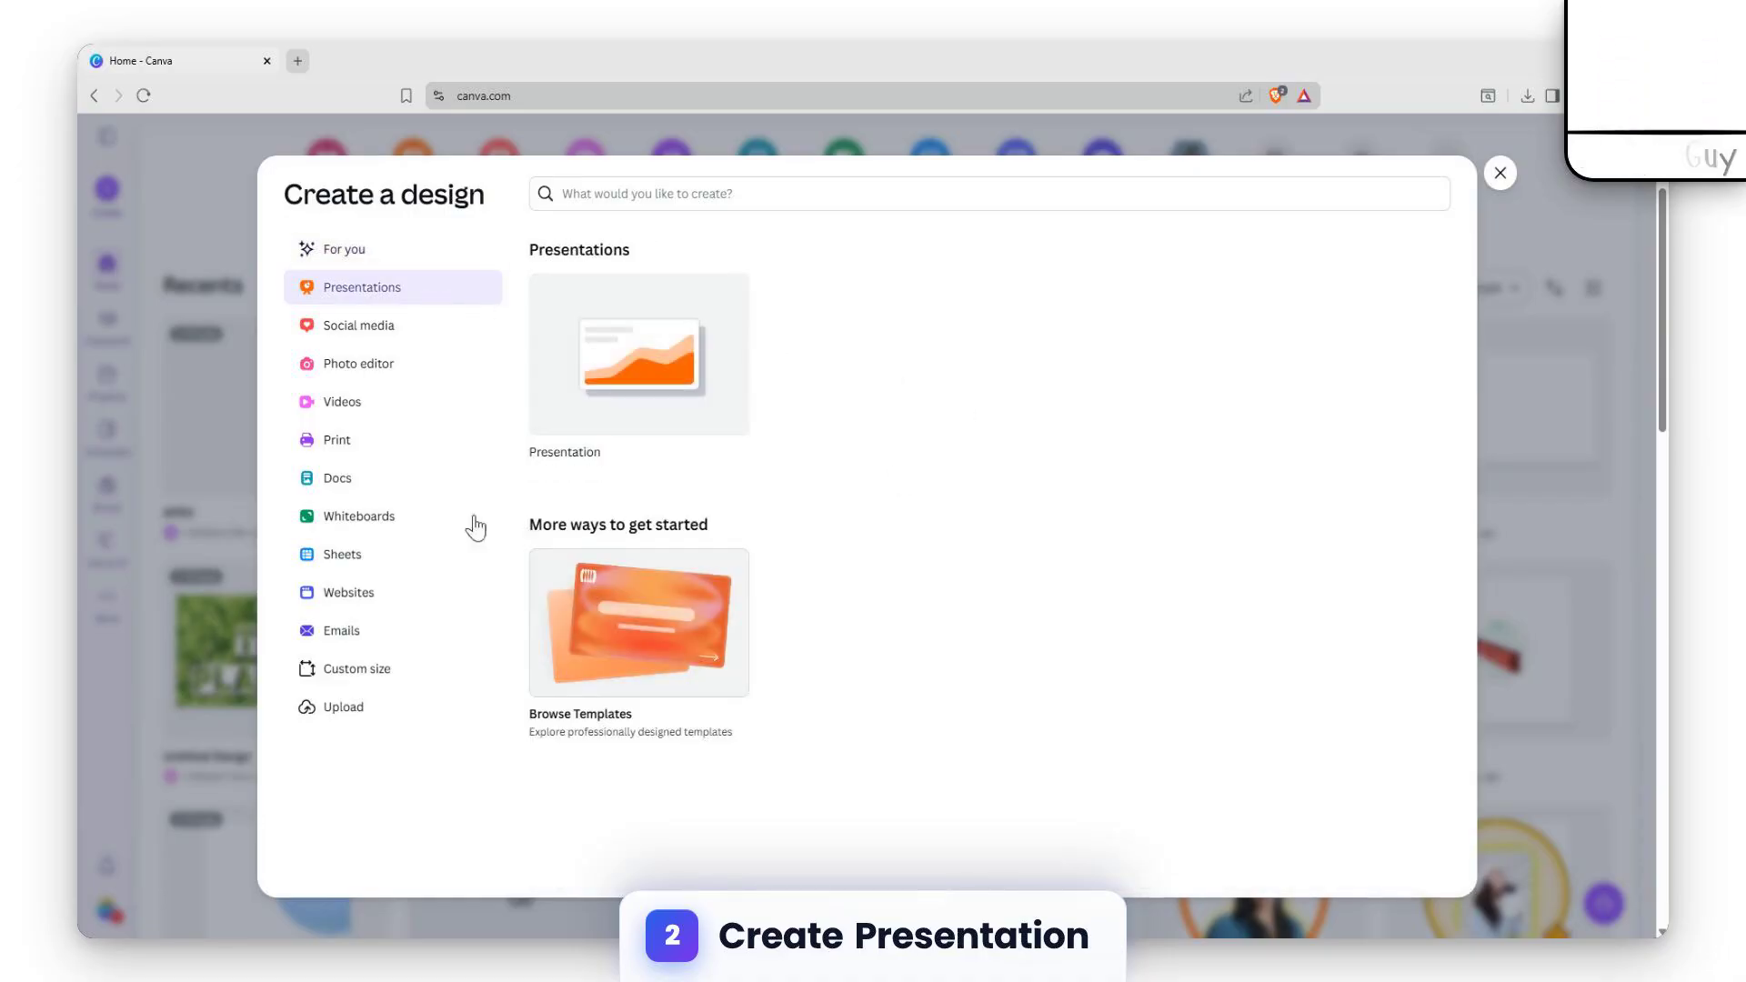
Step: Create a blank presentation and search the design elements for "products"
{"action": "left_click", "coordinate": [661, 427]}
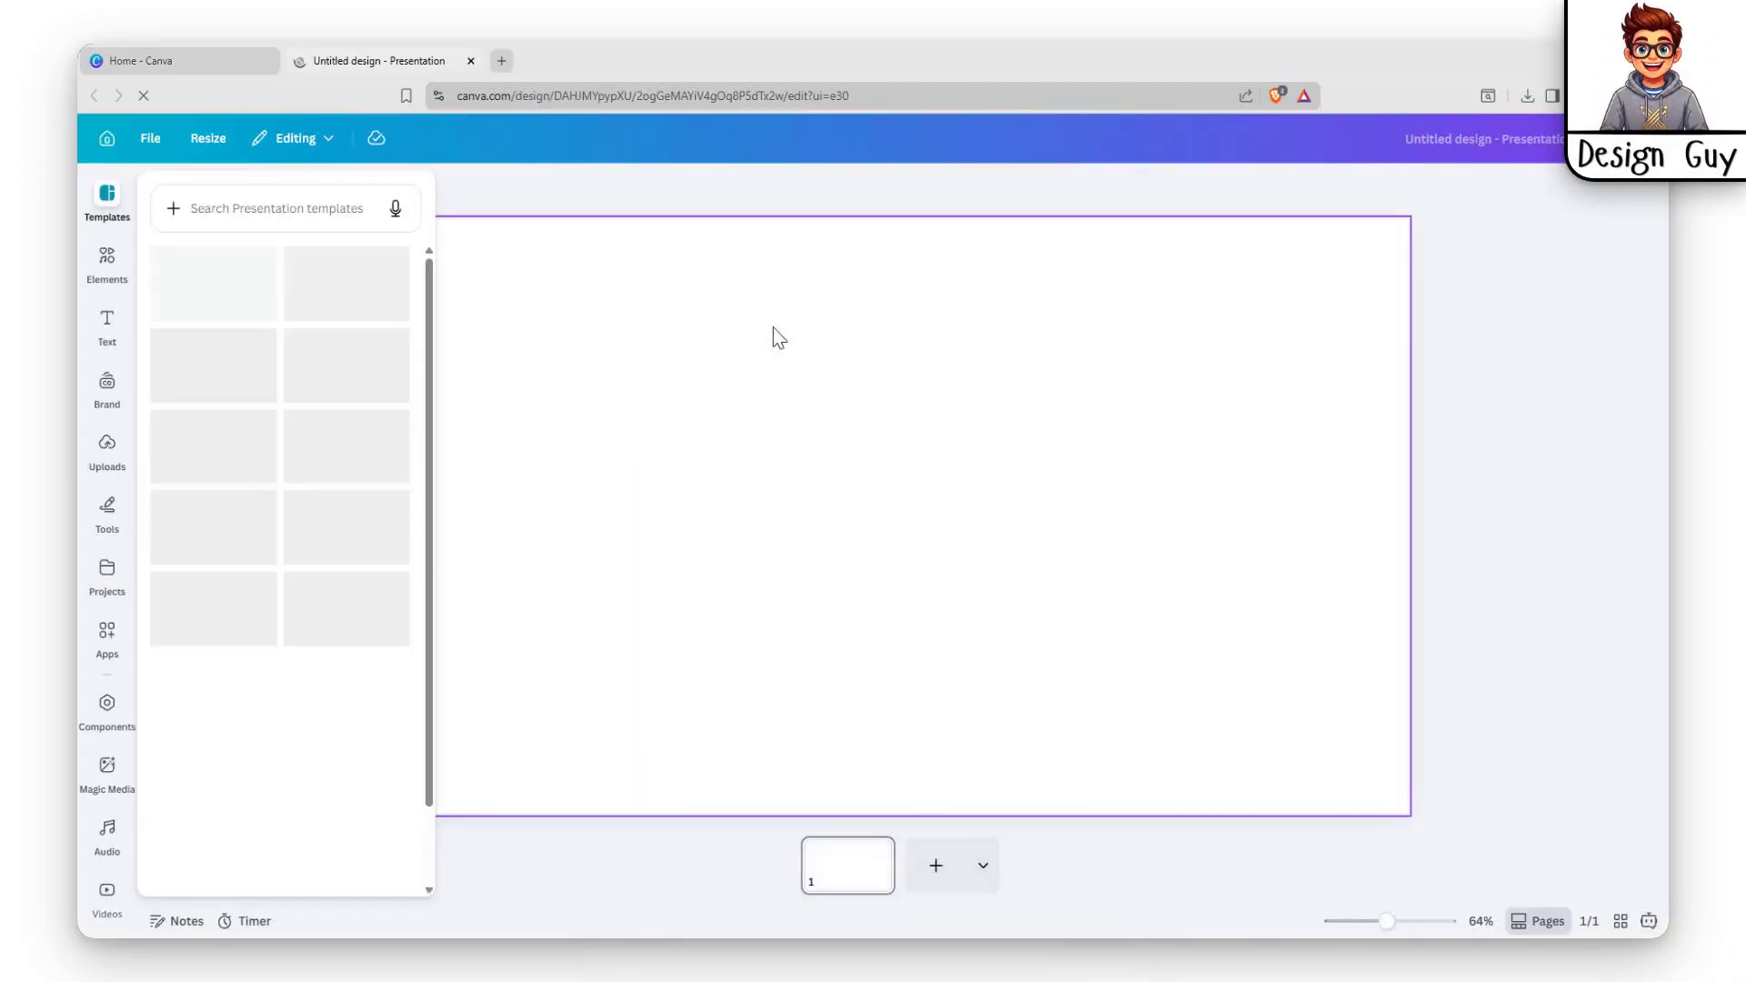
{"action": "left_click", "coordinate": [123, 271]}
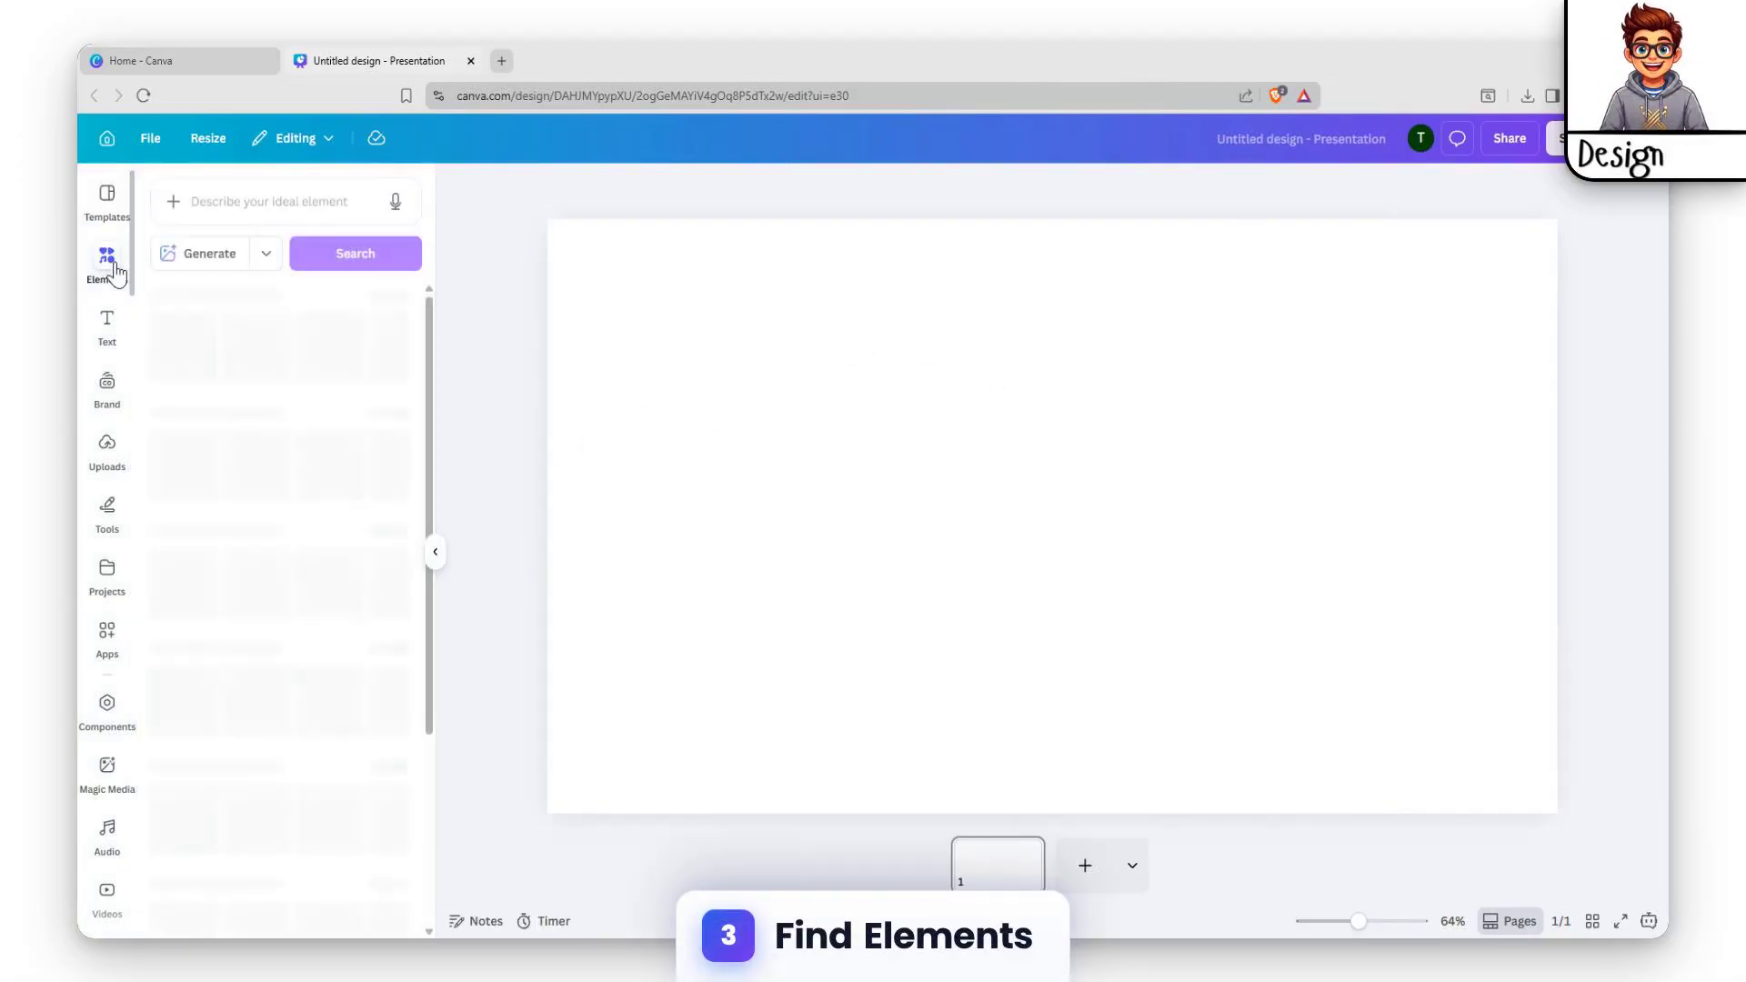
{"action": "left_click", "coordinate": [328, 206]}
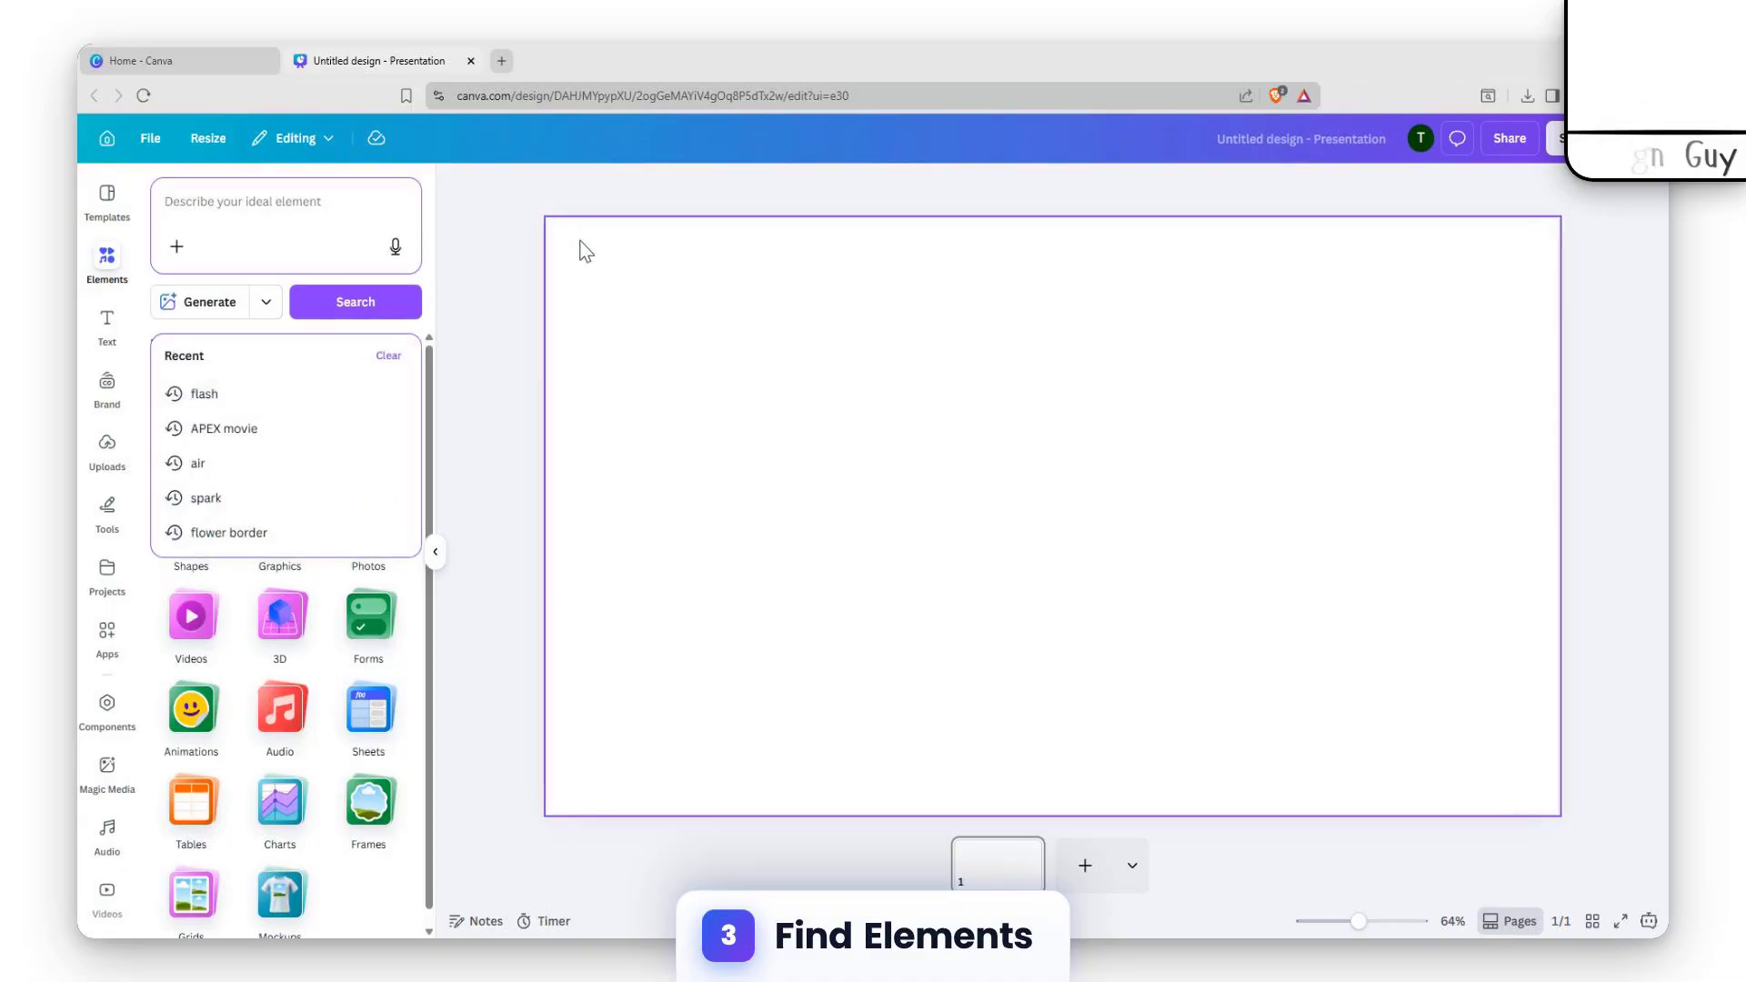
{"action": "type", "text": "producs"}
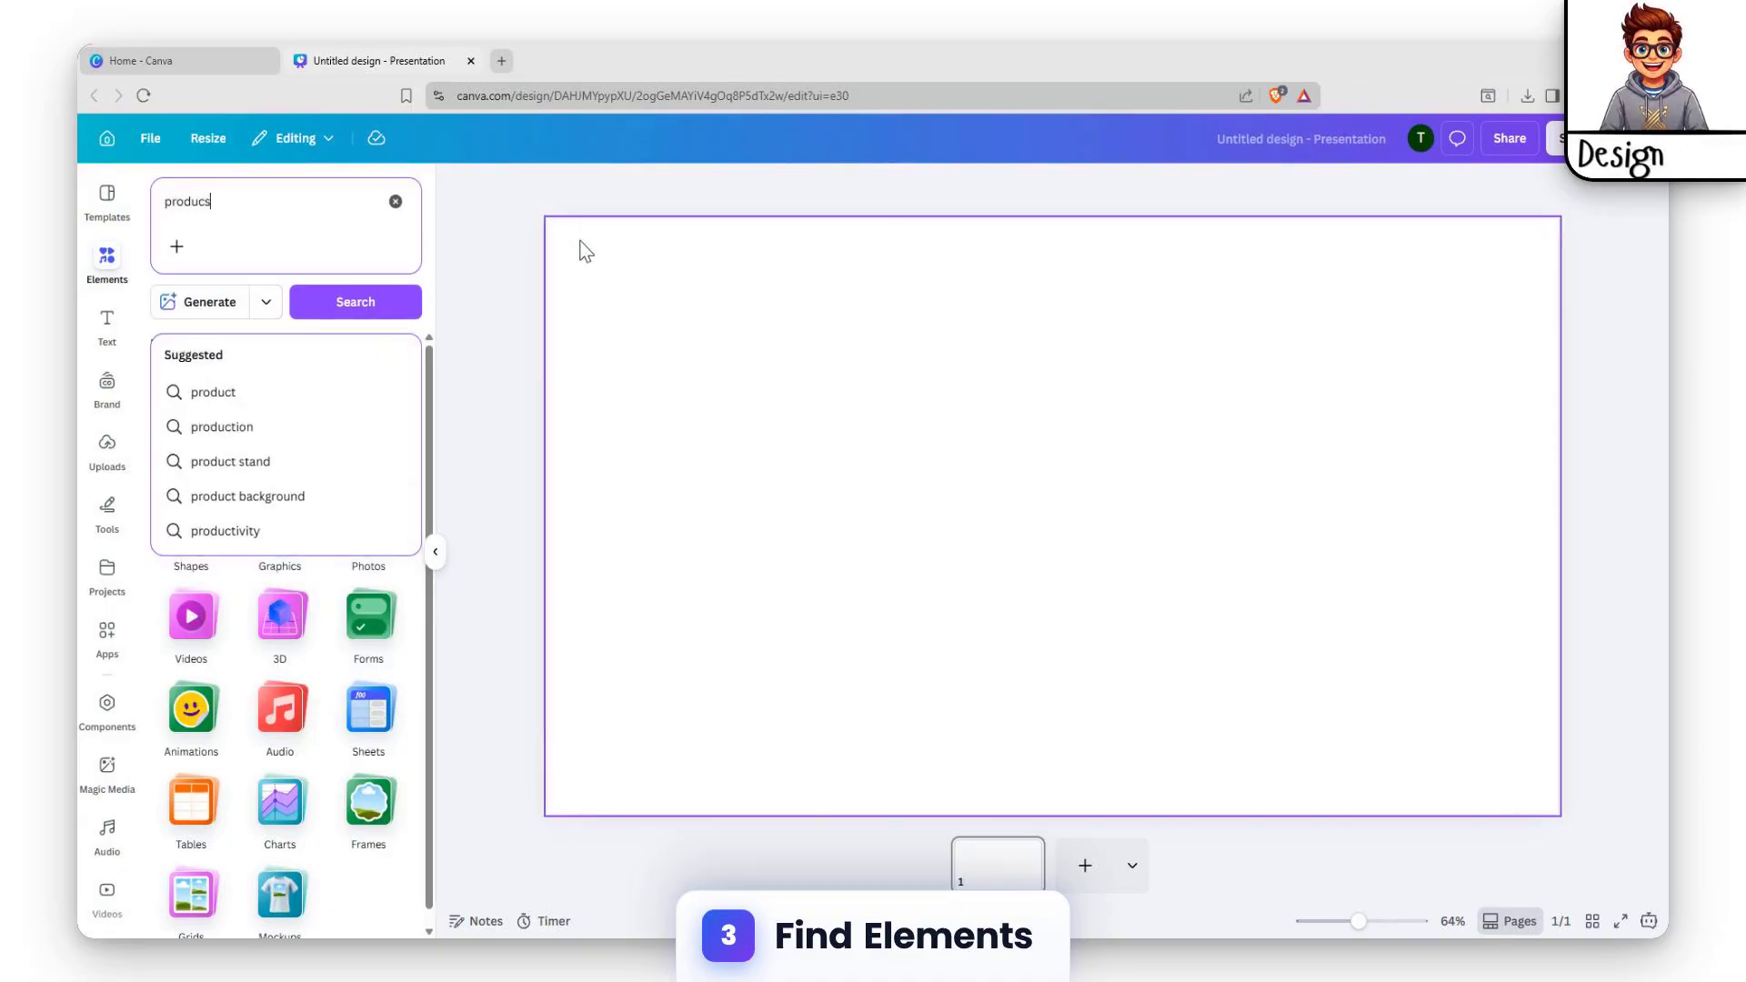
{"action": "type", "text": "s"}
{"action": "key", "text": "Return"}
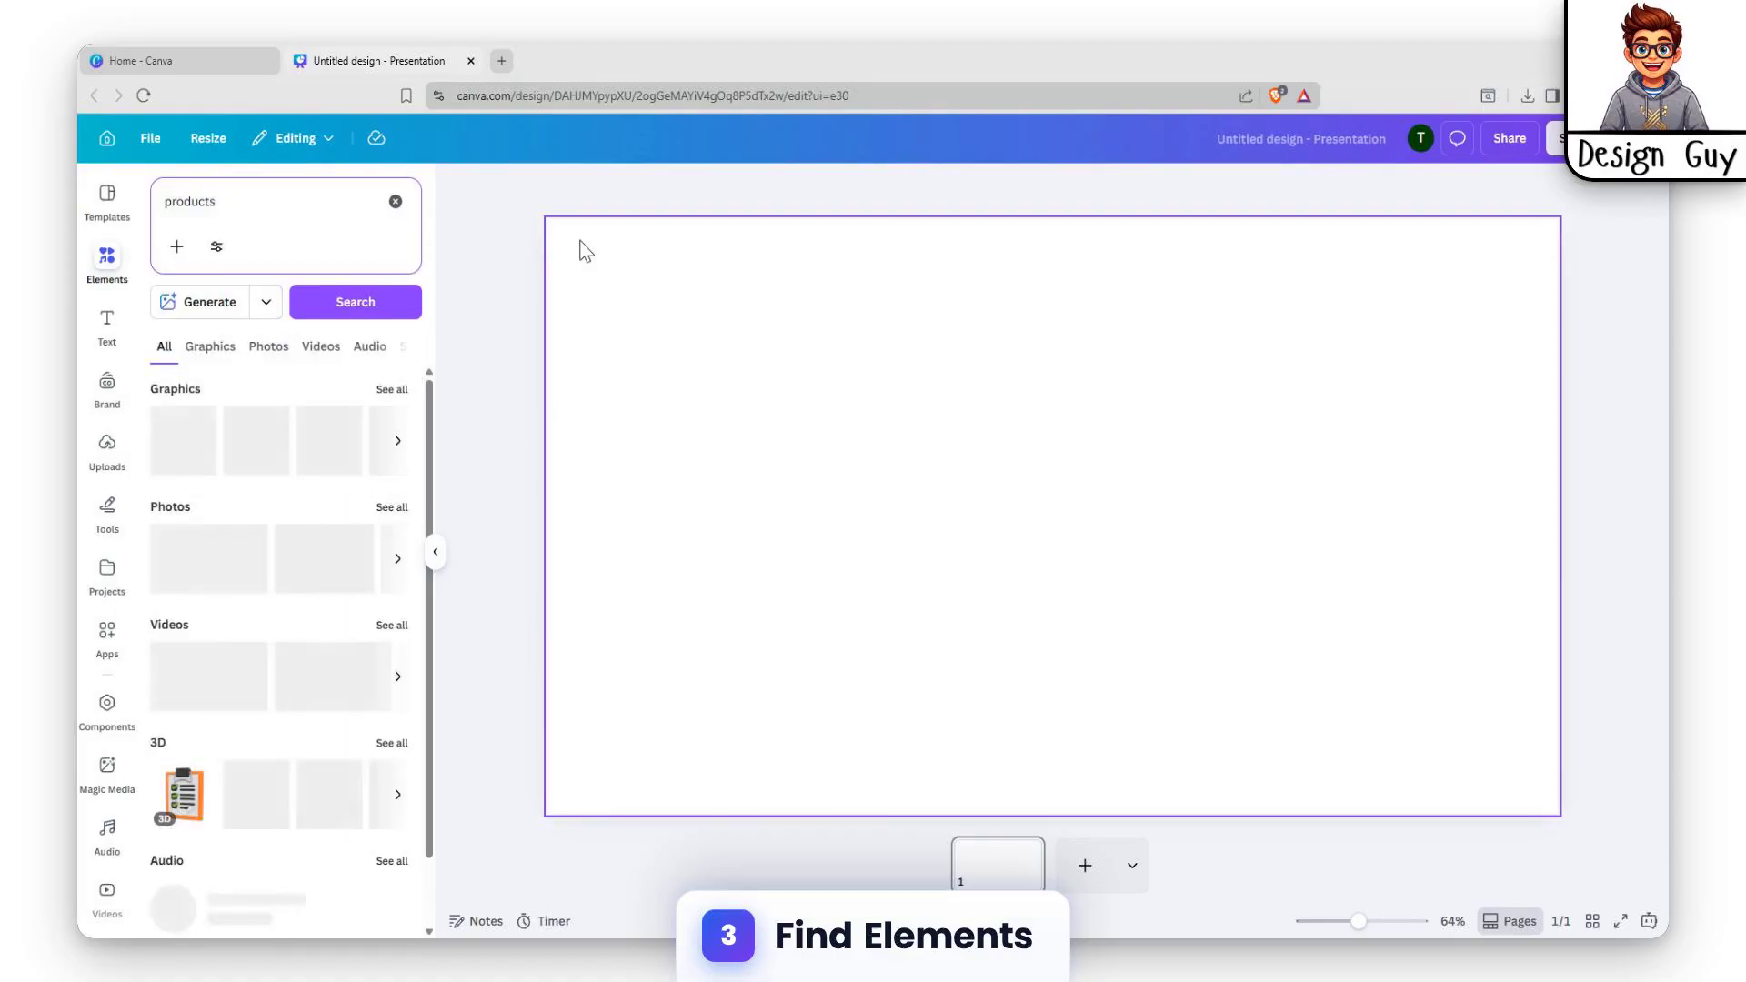
Step: Show all video results for the products search and look through them
{"action": "scroll", "coordinate": [346, 579], "scroll_direction": "down", "scroll_amount": 1}
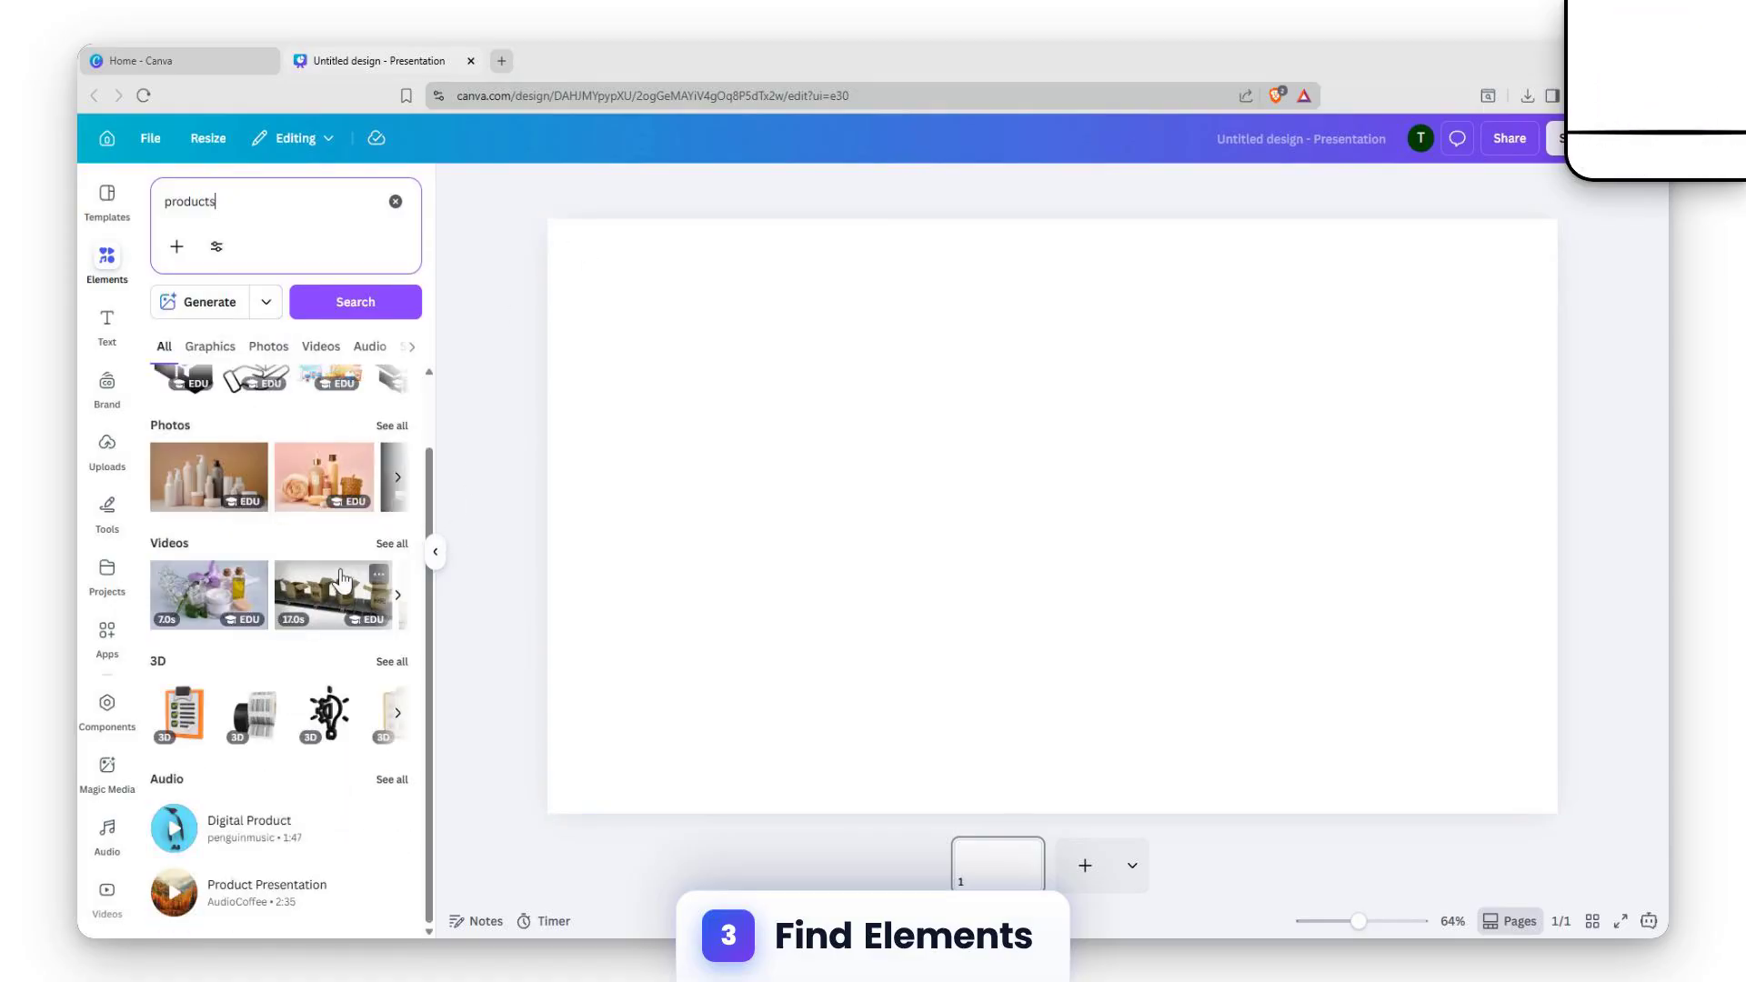
{"action": "scroll", "coordinate": [318, 546], "scroll_direction": "up", "scroll_amount": 1}
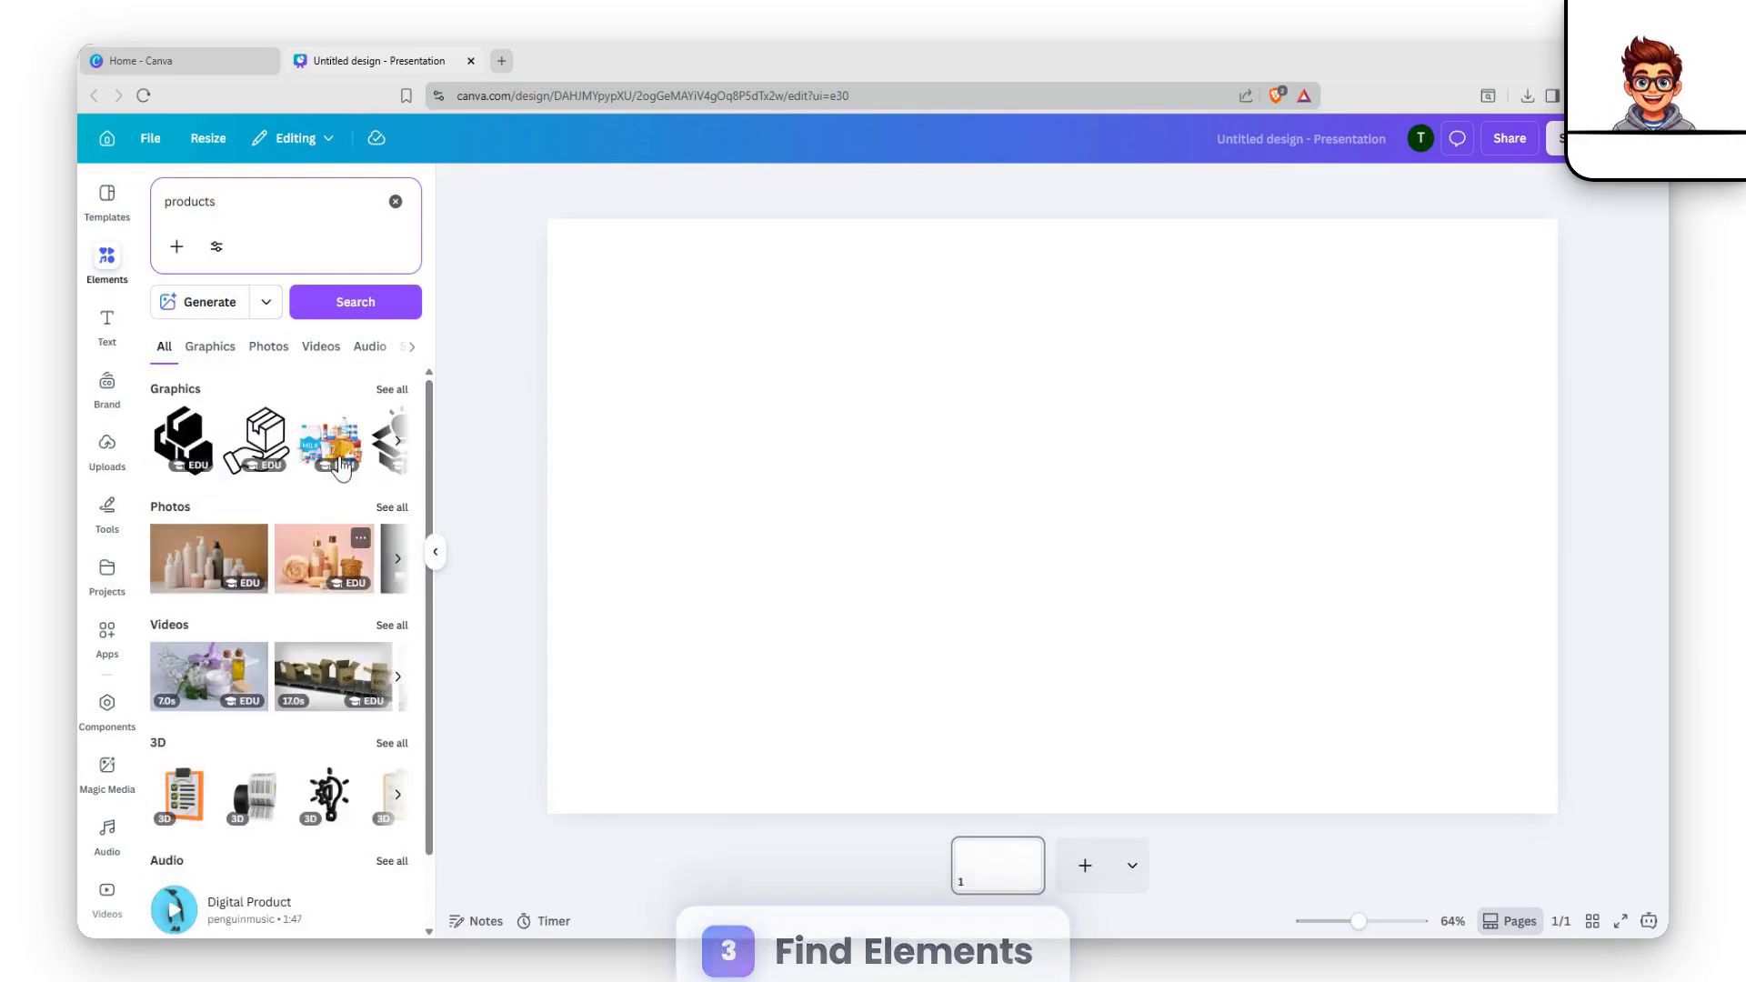
{"action": "left_click", "coordinate": [392, 625]}
{"action": "scroll", "coordinate": [375, 591], "scroll_direction": "down", "scroll_amount": 5}
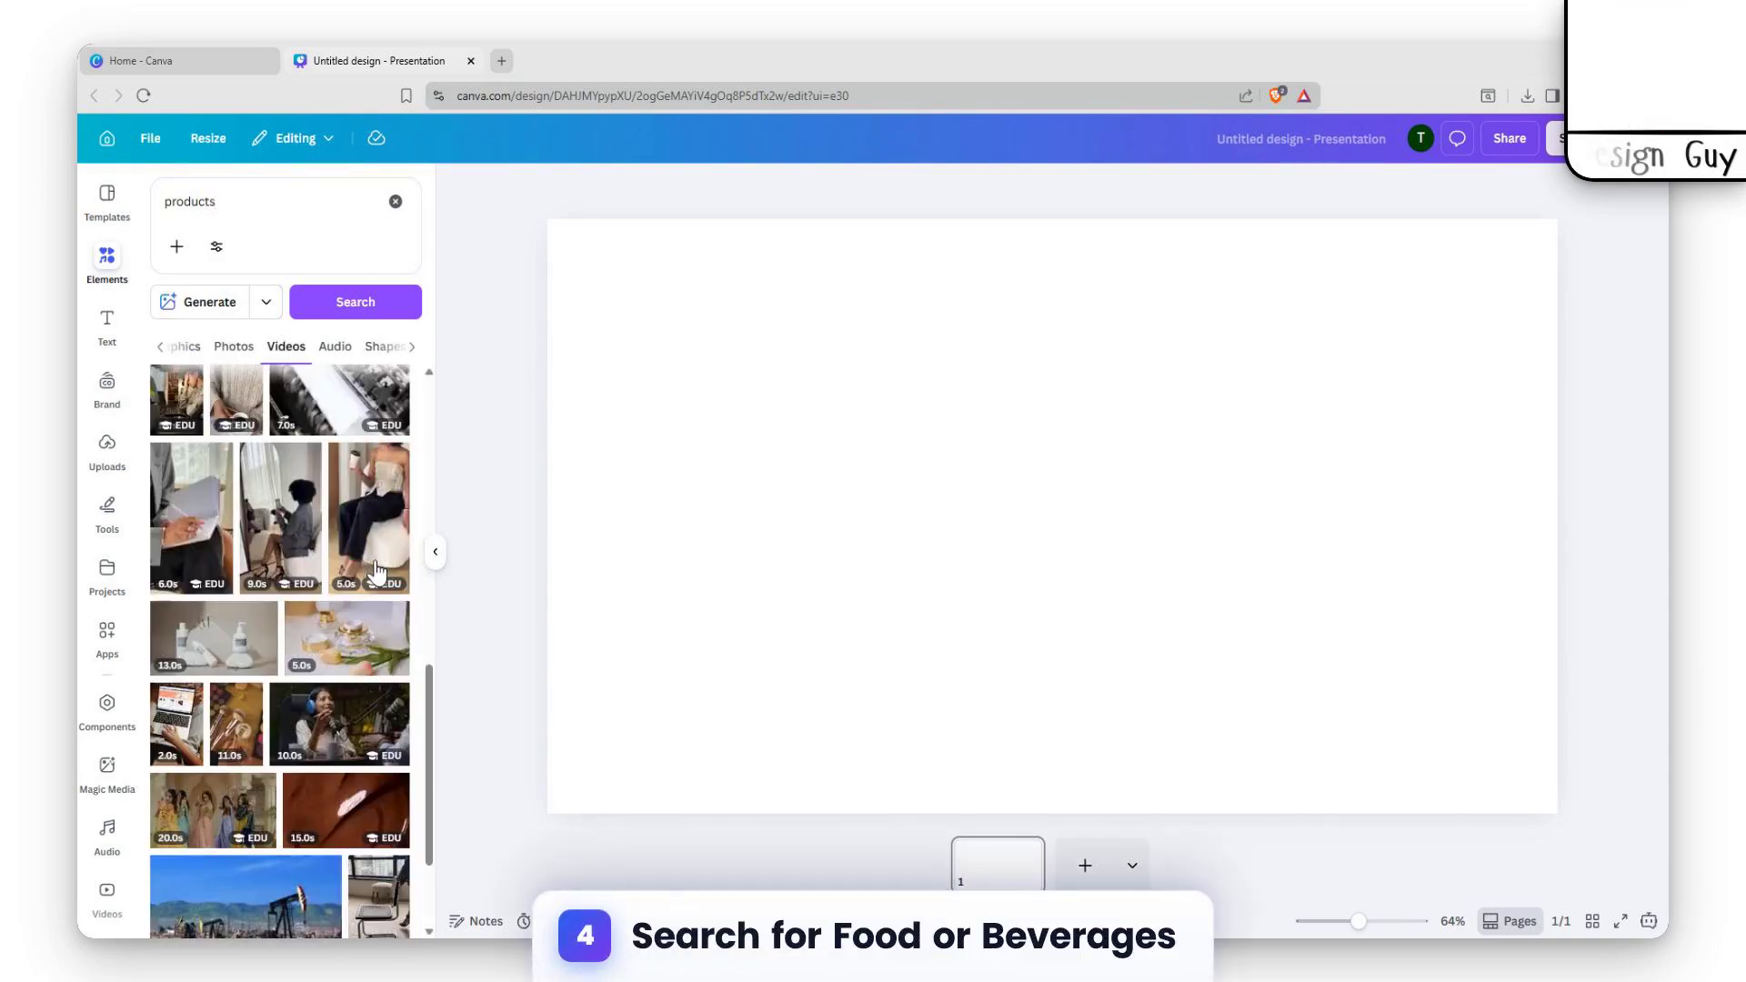
{"action": "scroll", "coordinate": [377, 573], "scroll_direction": "down", "scroll_amount": 3}
{"action": "scroll", "coordinate": [343, 537], "scroll_direction": "up", "scroll_amount": 10}
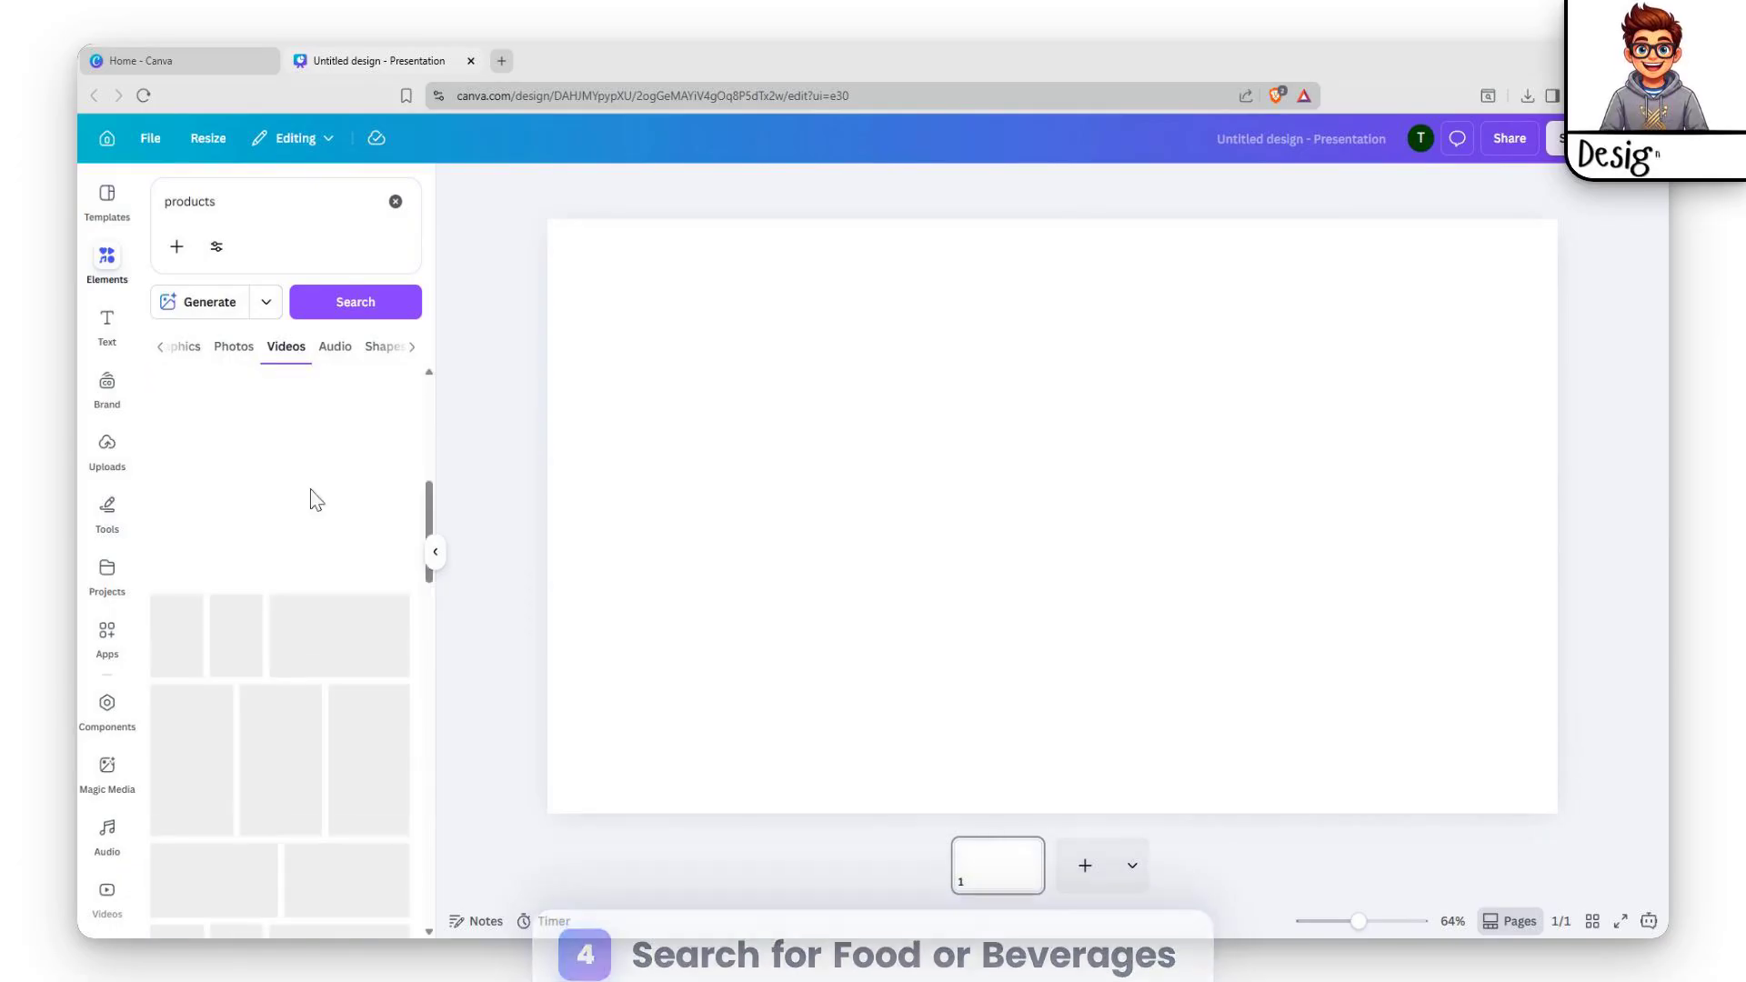
Step: Search the elements for "drinks" and look through the photo results
{"action": "left_click", "coordinate": [261, 222]}
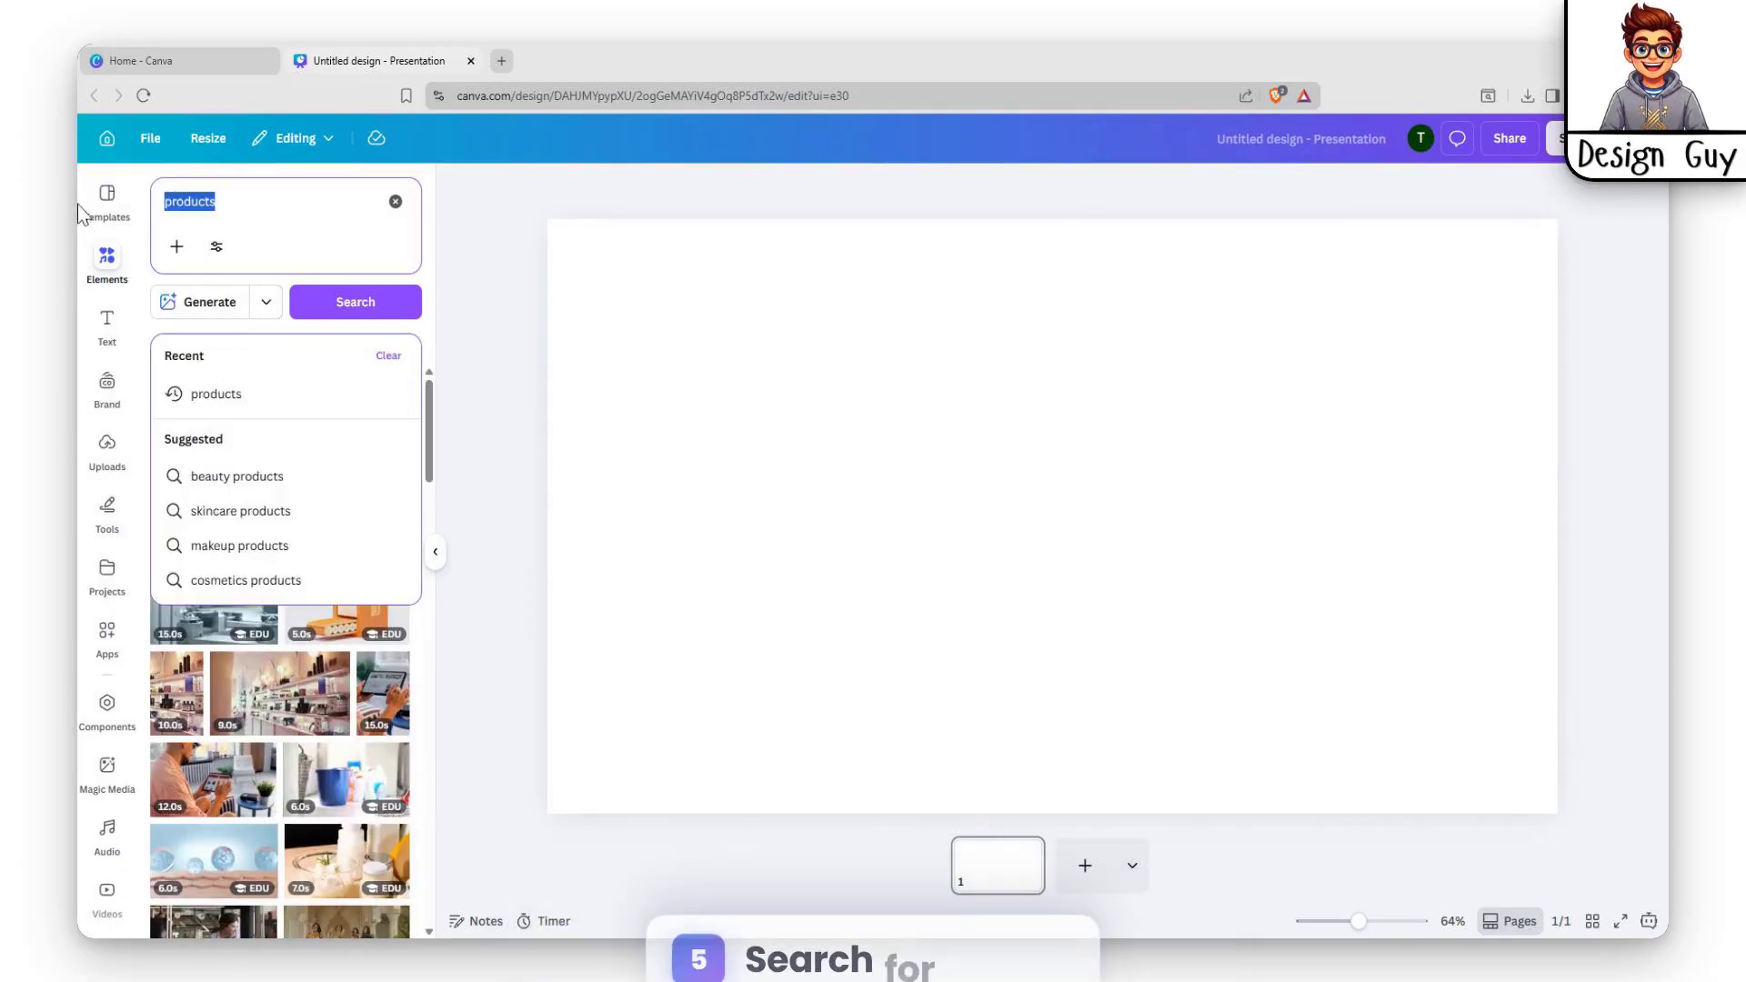
{"action": "type", "text": "drinks"}
{"action": "left_click", "coordinate": [316, 318]}
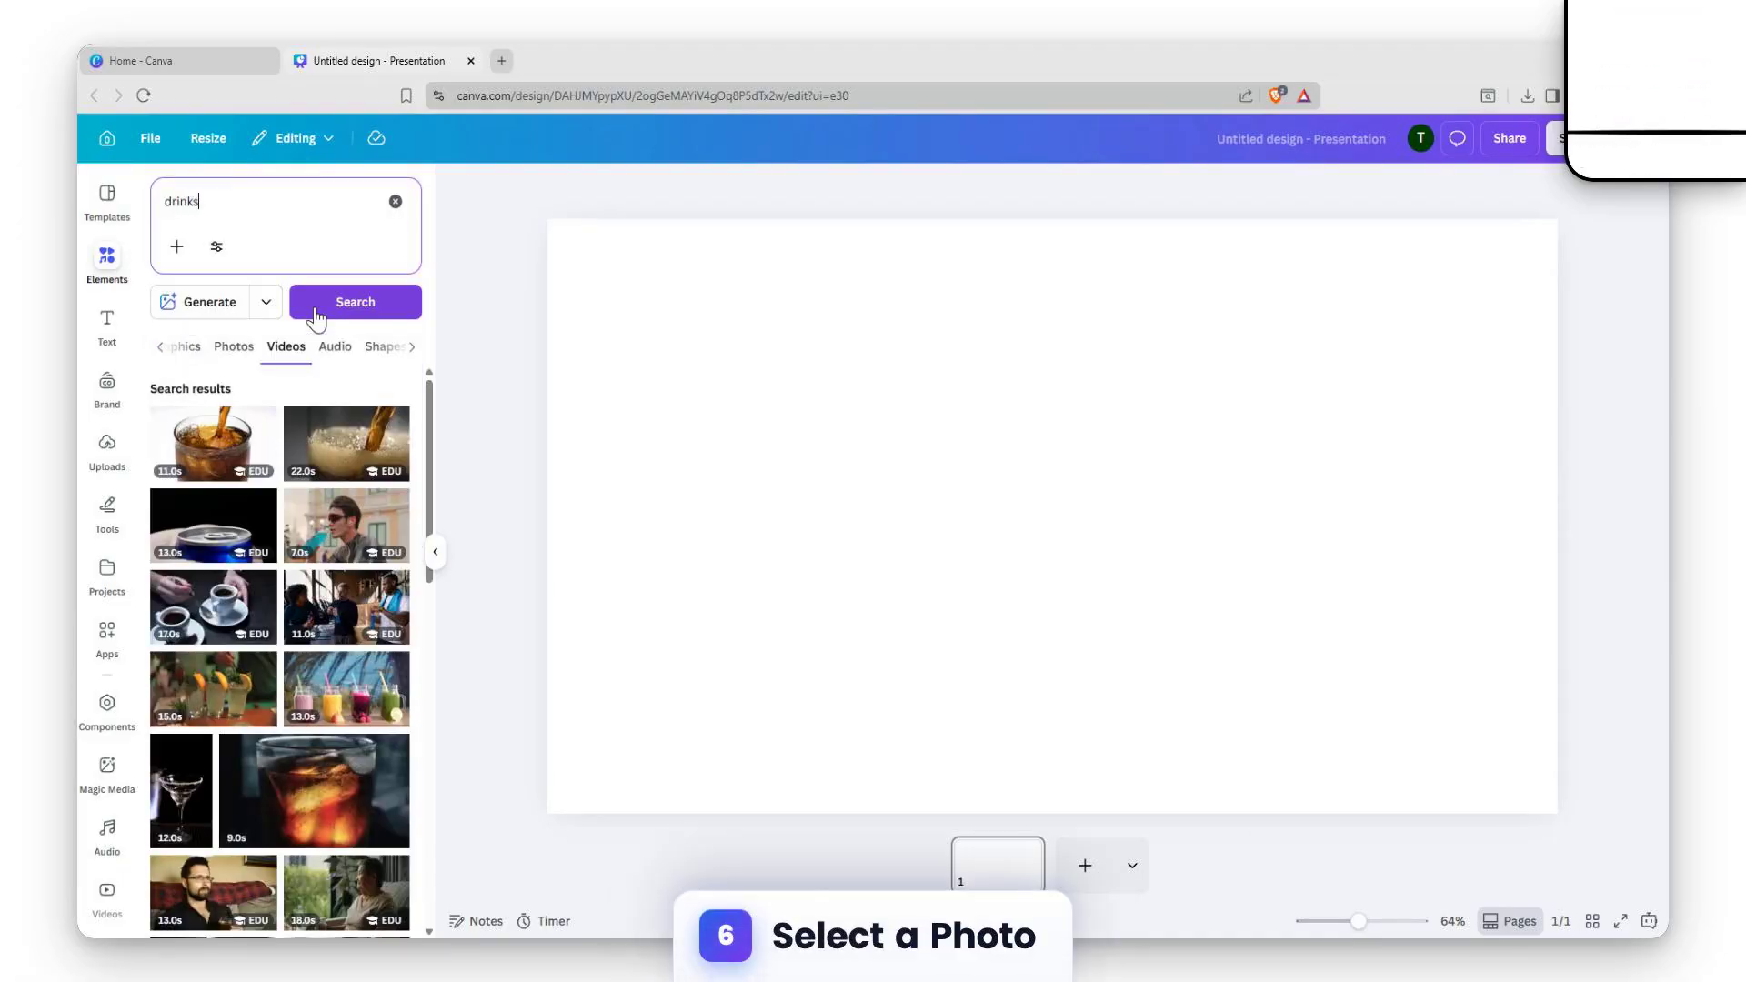
{"action": "left_click", "coordinate": [228, 349]}
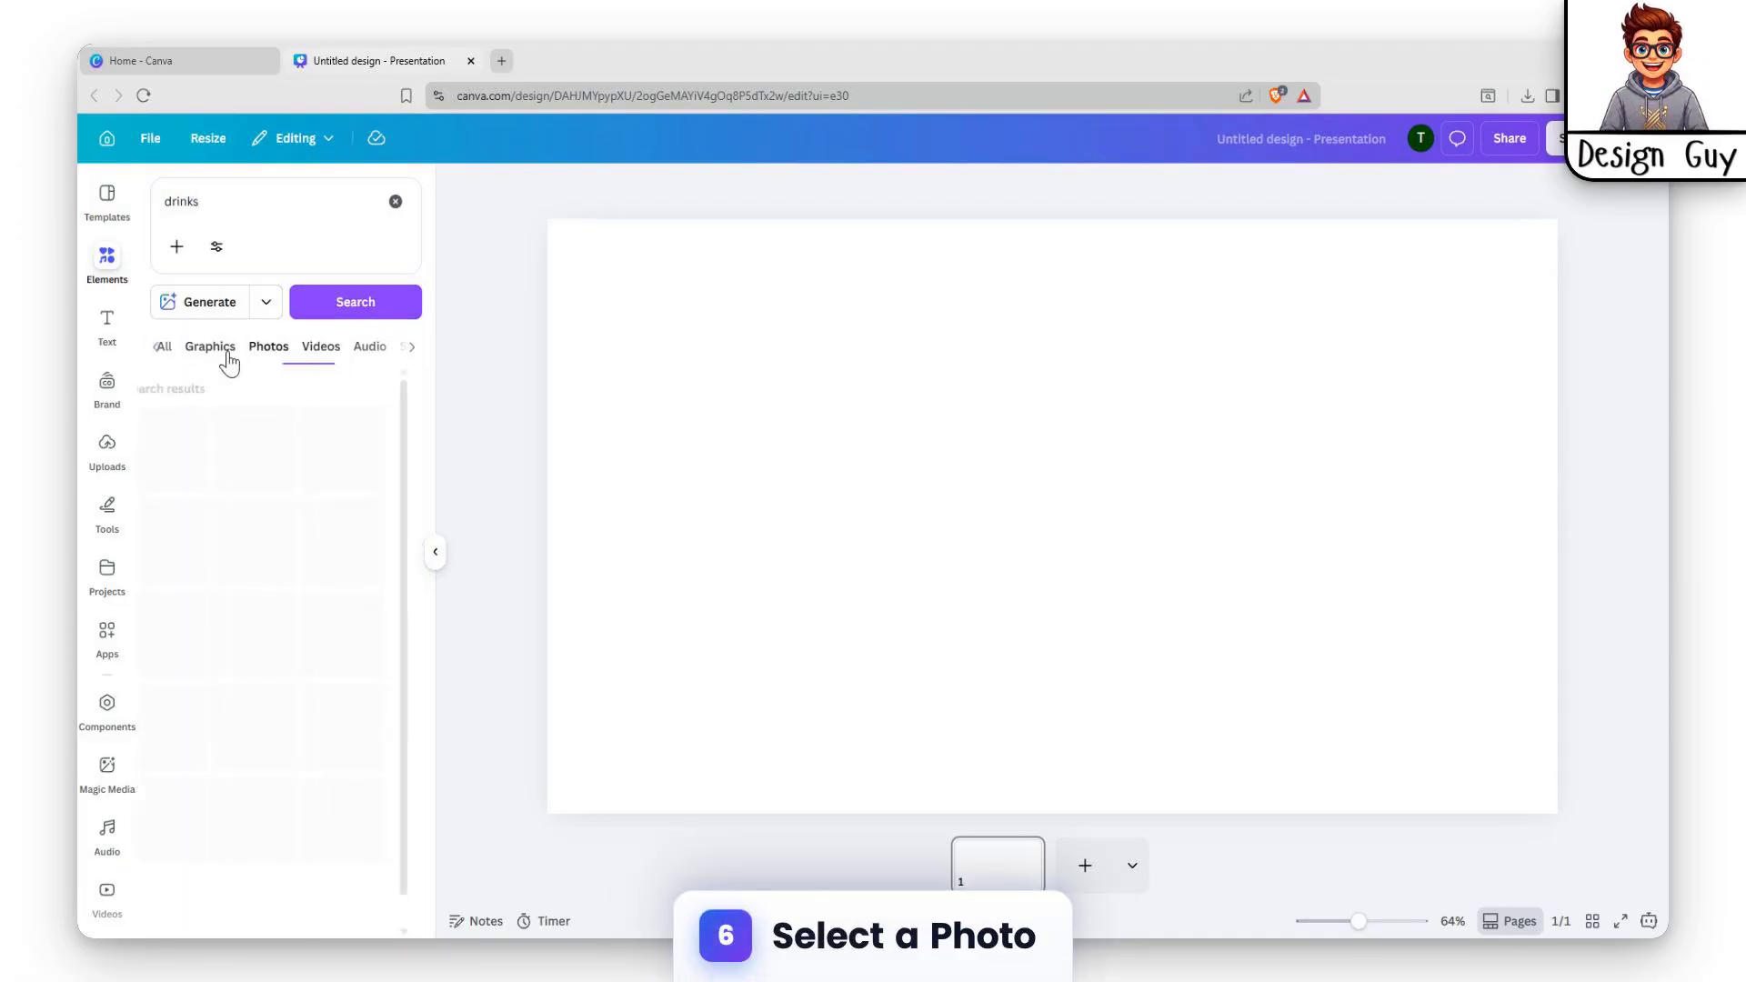
{"action": "scroll", "coordinate": [341, 557], "scroll_direction": "down", "scroll_amount": 5}
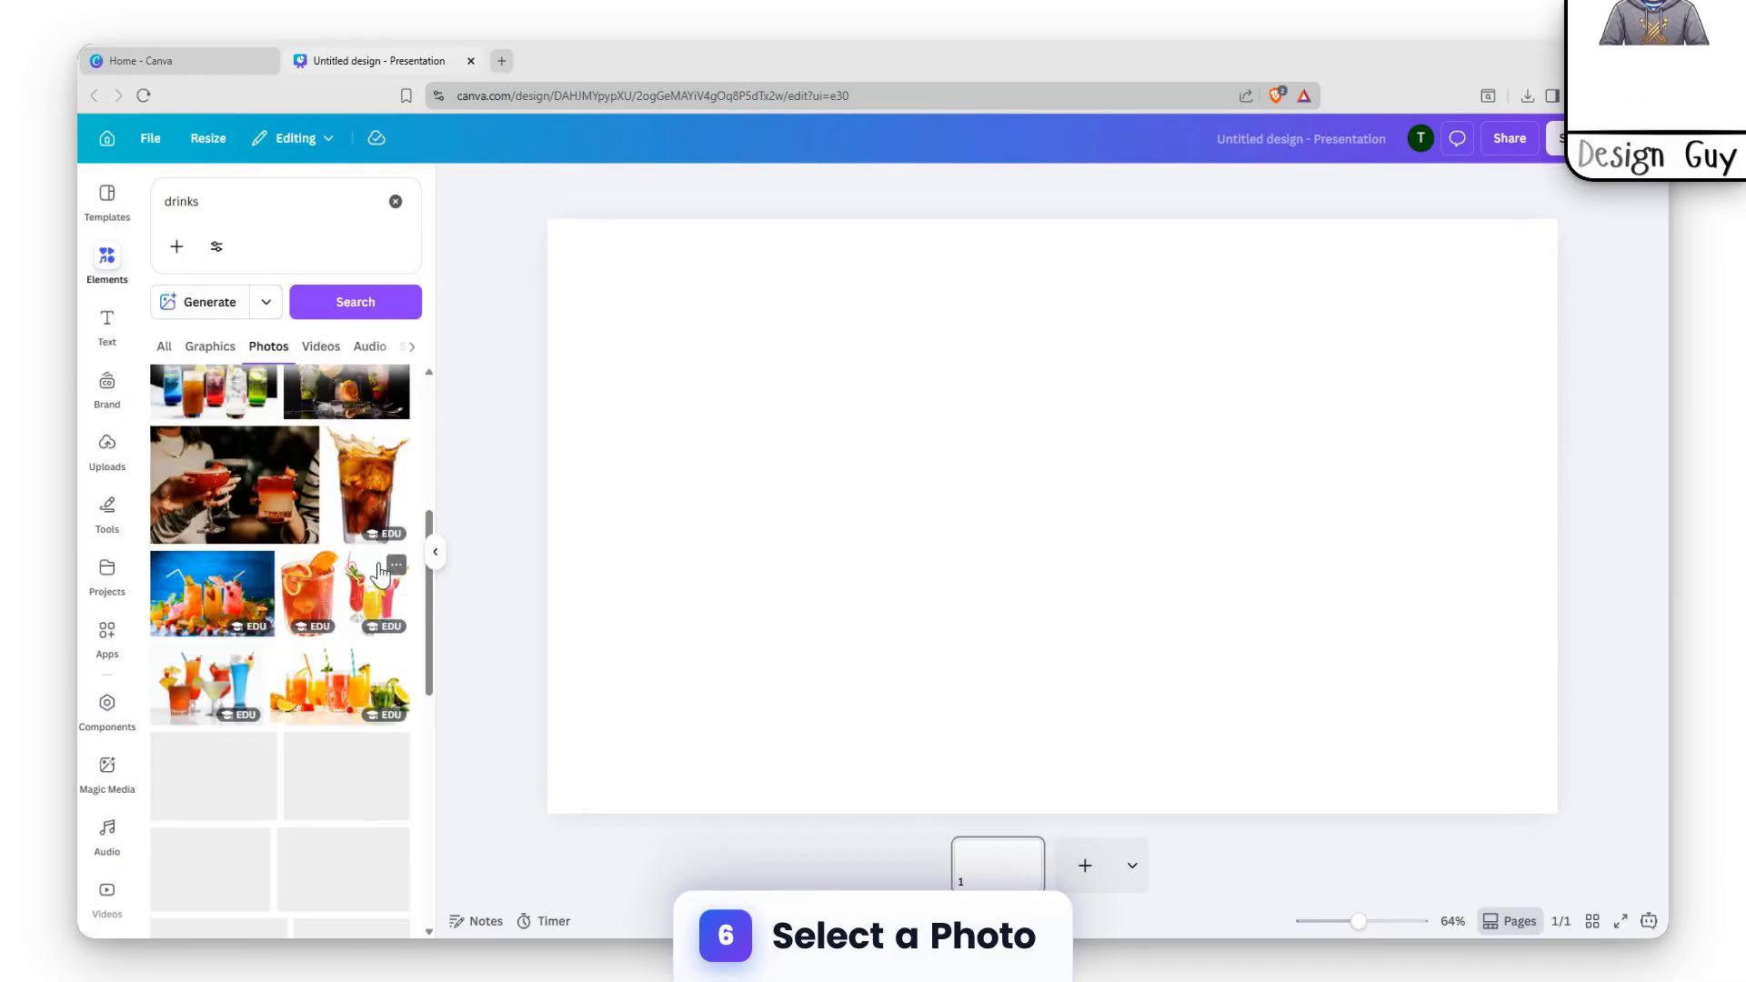
{"action": "scroll", "coordinate": [239, 703], "scroll_direction": "down", "scroll_amount": 8}
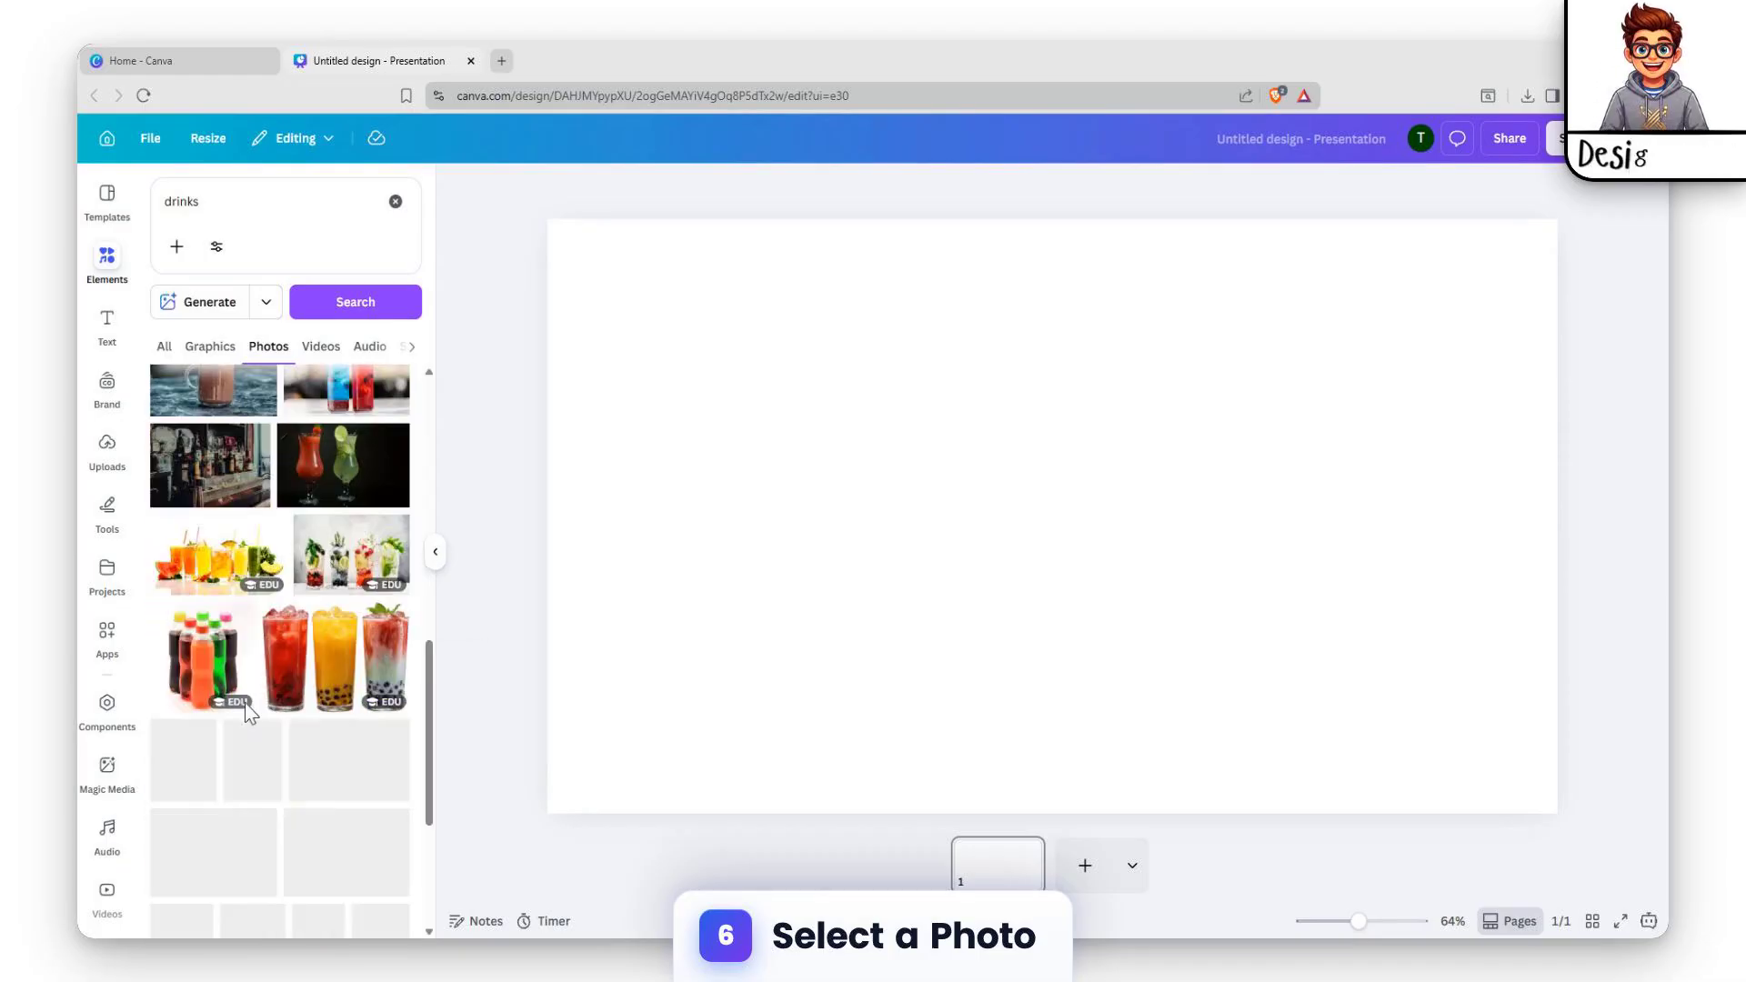
{"action": "scroll", "coordinate": [284, 714], "scroll_direction": "down", "scroll_amount": 10}
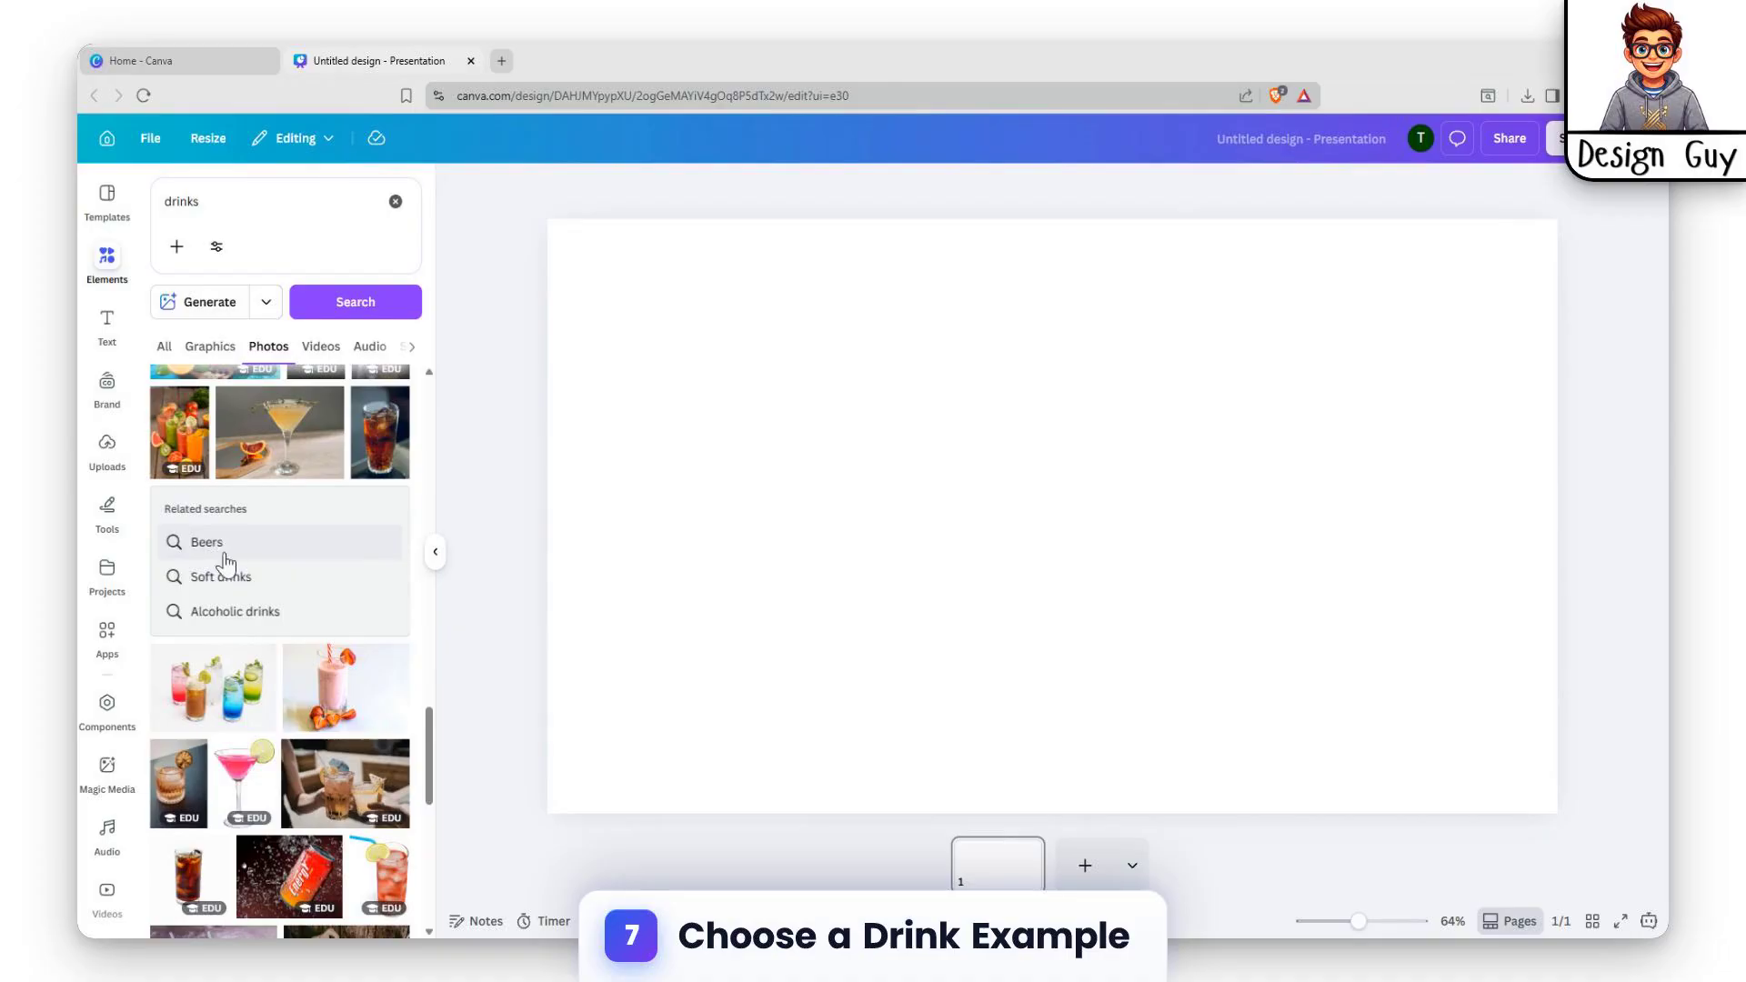
Step: Narrow the photo search to "Soft drinks" and add the green lemon soda can photo to the page
{"action": "left_click", "coordinate": [242, 588]}
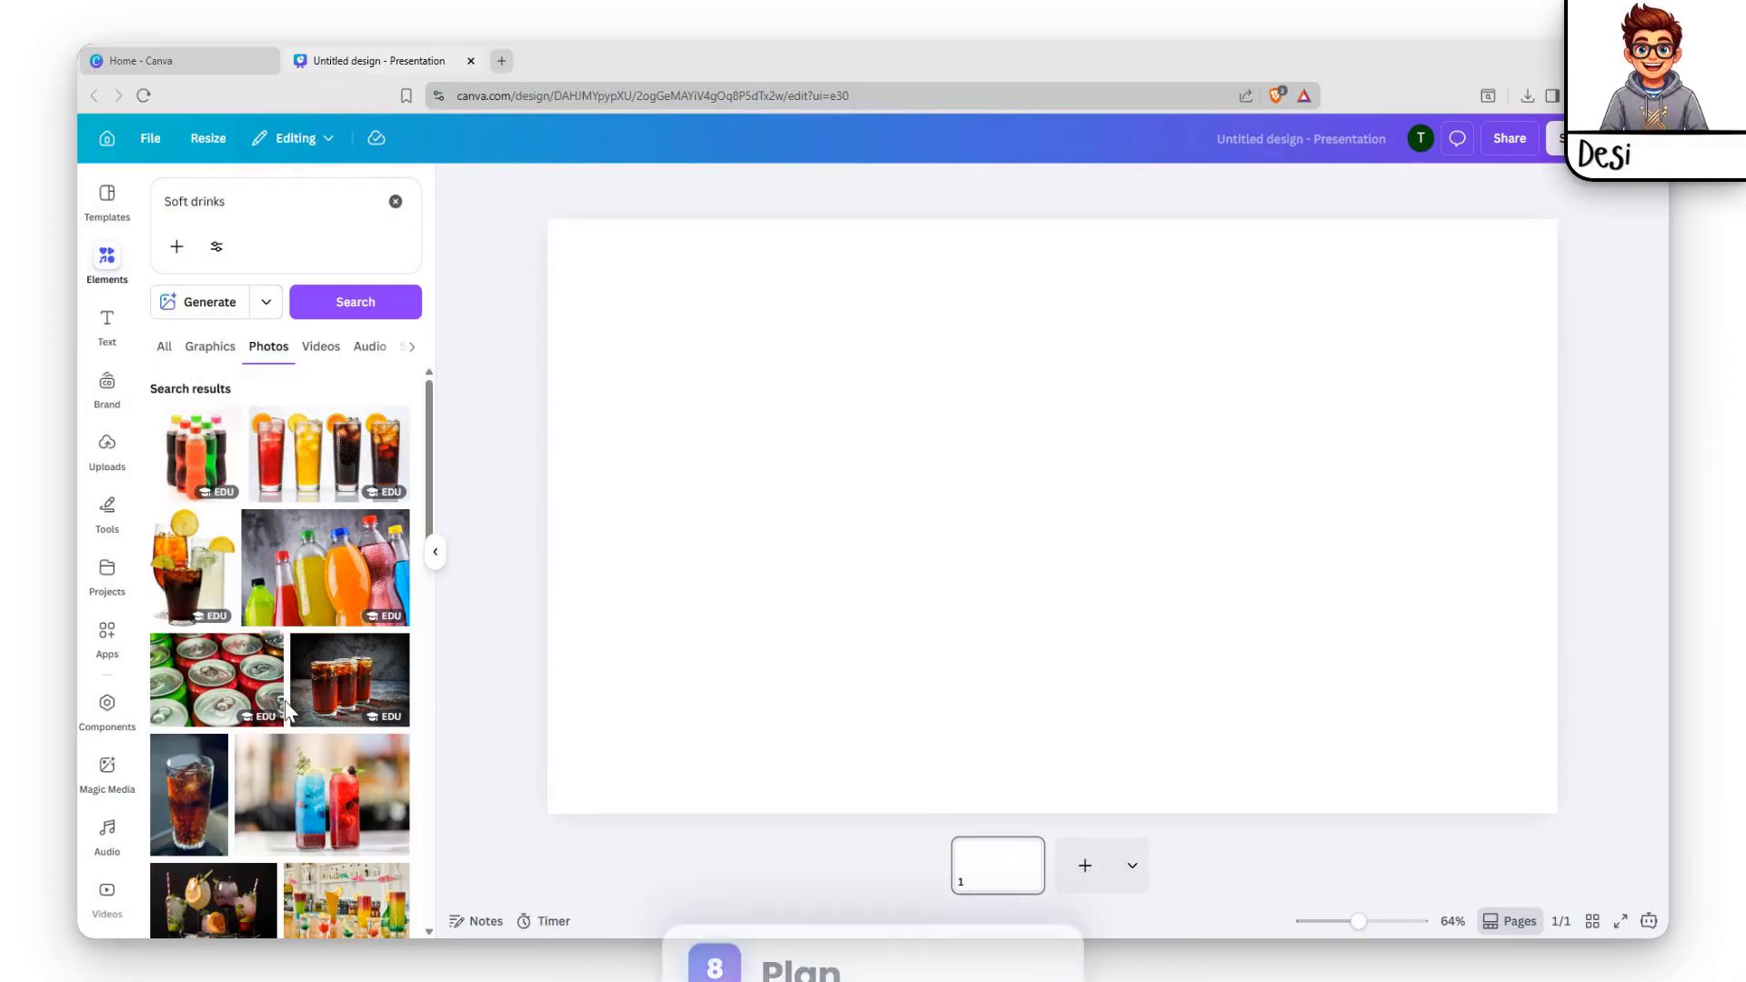
{"action": "scroll", "coordinate": [290, 719], "scroll_direction": "down", "scroll_amount": 2}
{"action": "scroll", "coordinate": [240, 640], "scroll_direction": "down", "scroll_amount": 6}
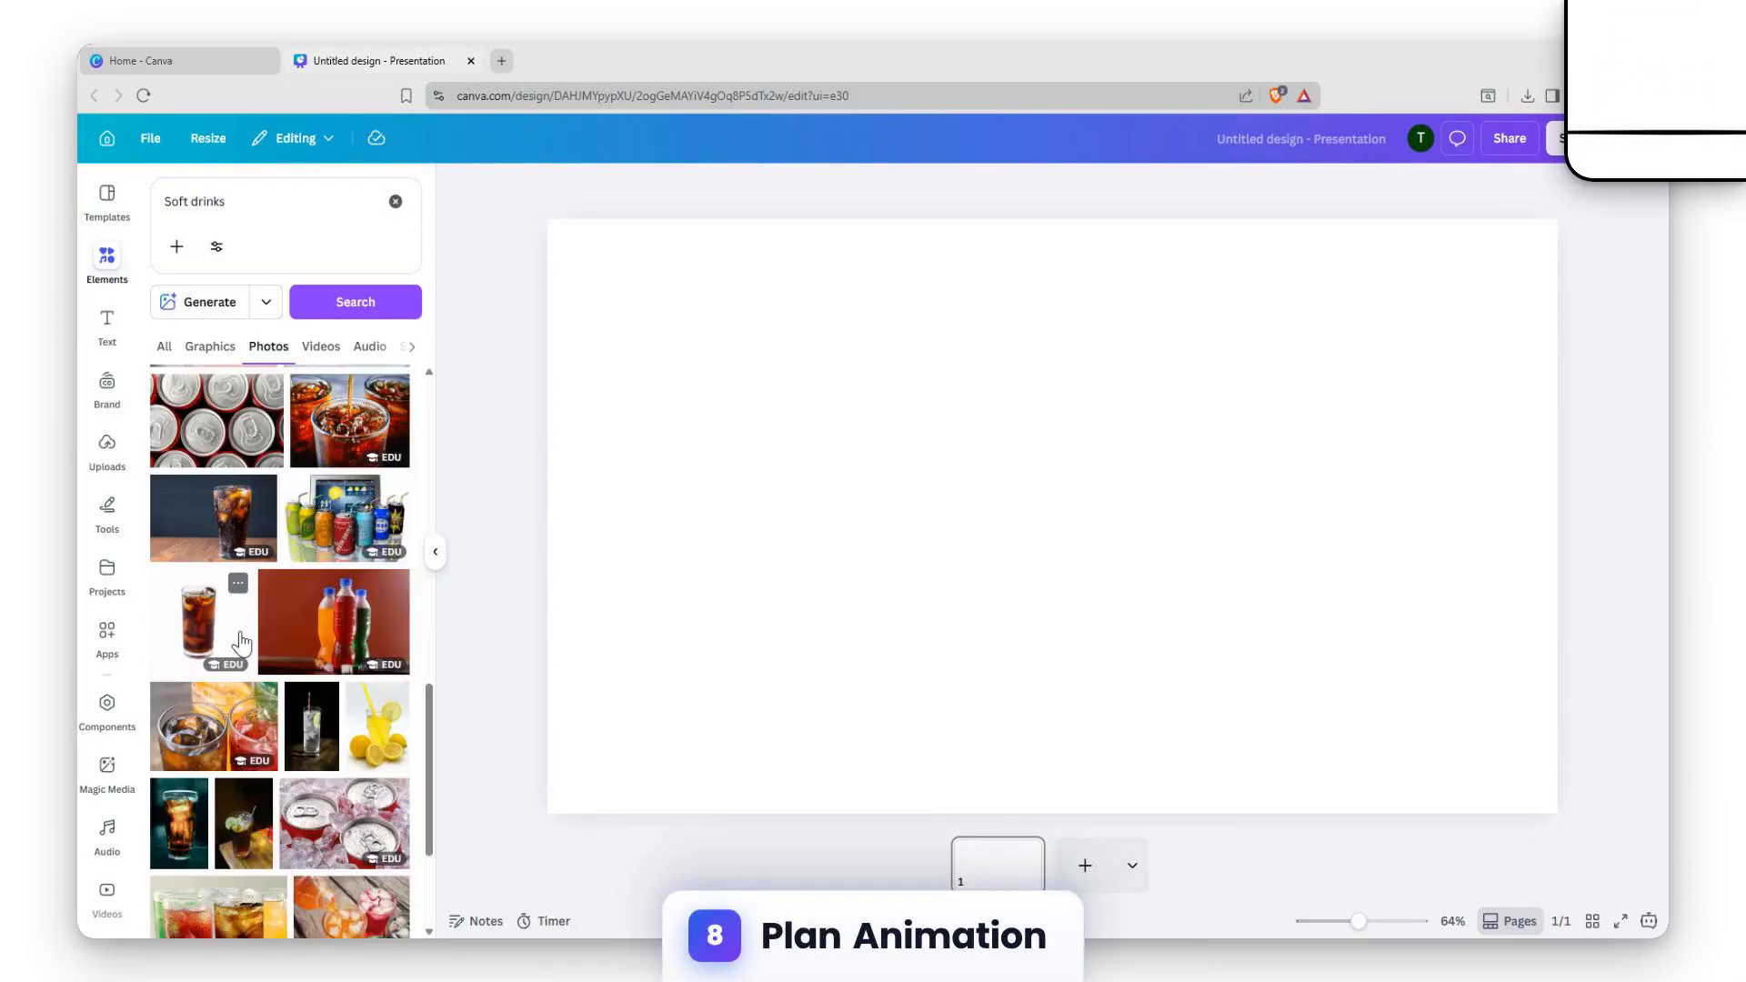
{"action": "scroll", "coordinate": [273, 636], "scroll_direction": "down", "scroll_amount": 10}
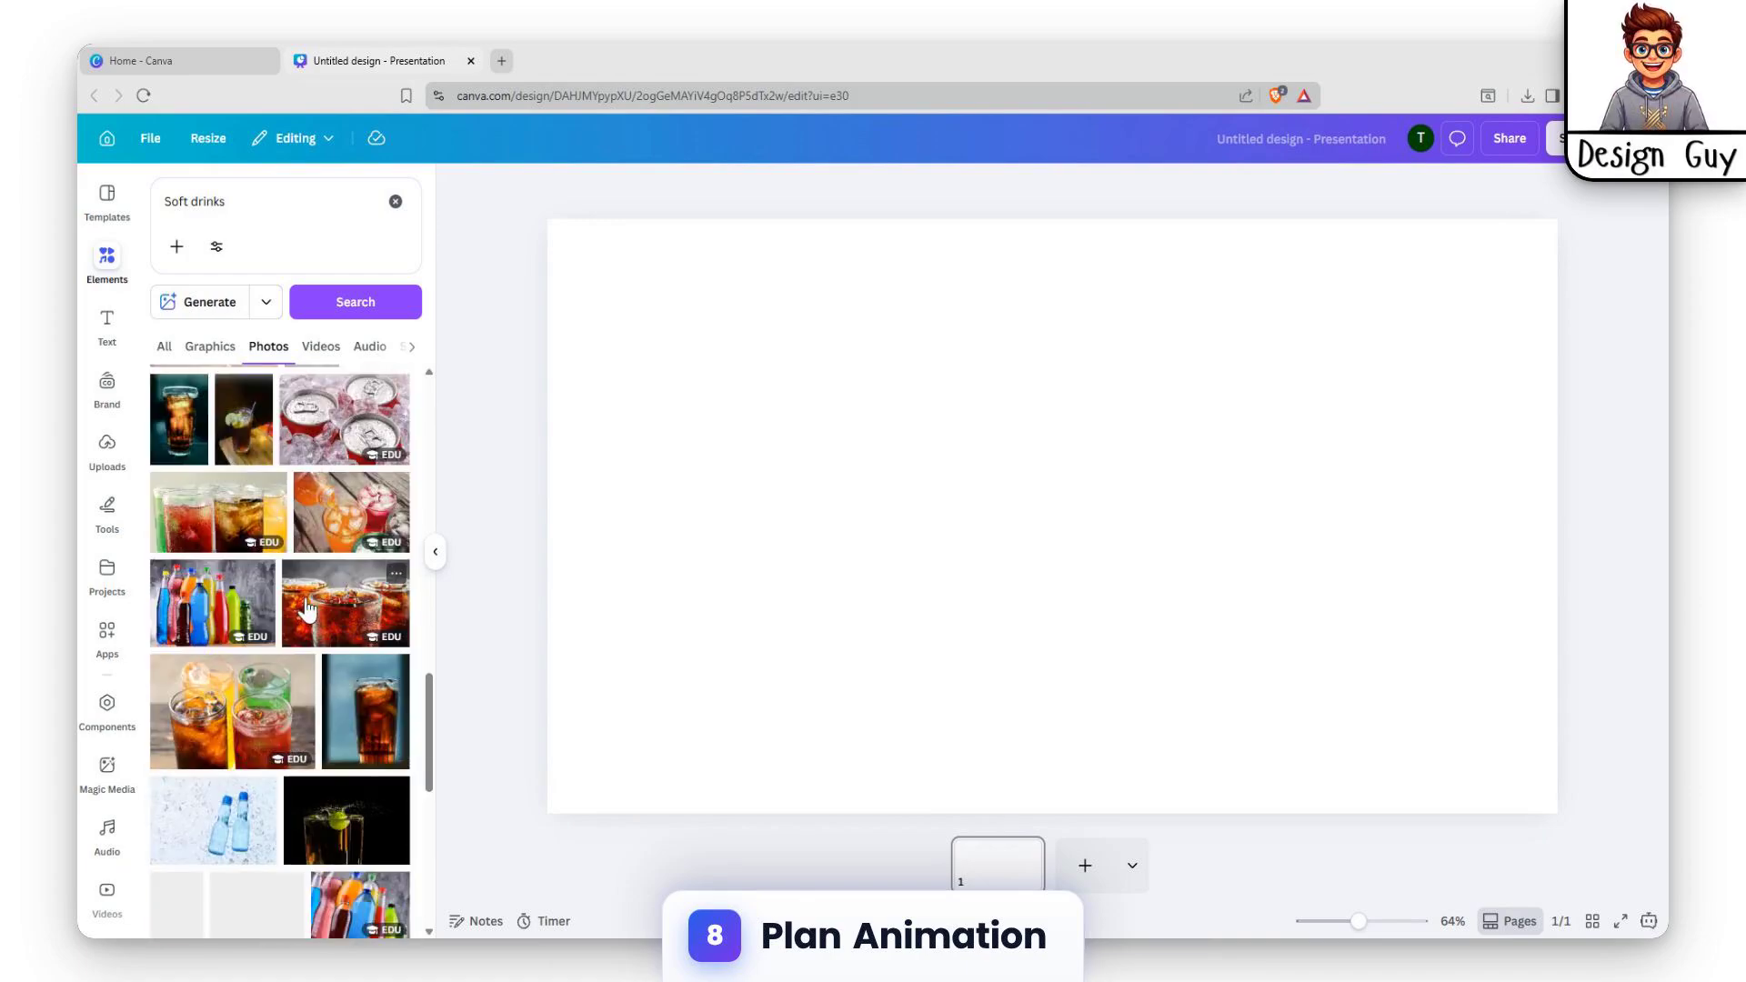
{"action": "scroll", "coordinate": [325, 591], "scroll_direction": "down", "scroll_amount": 2}
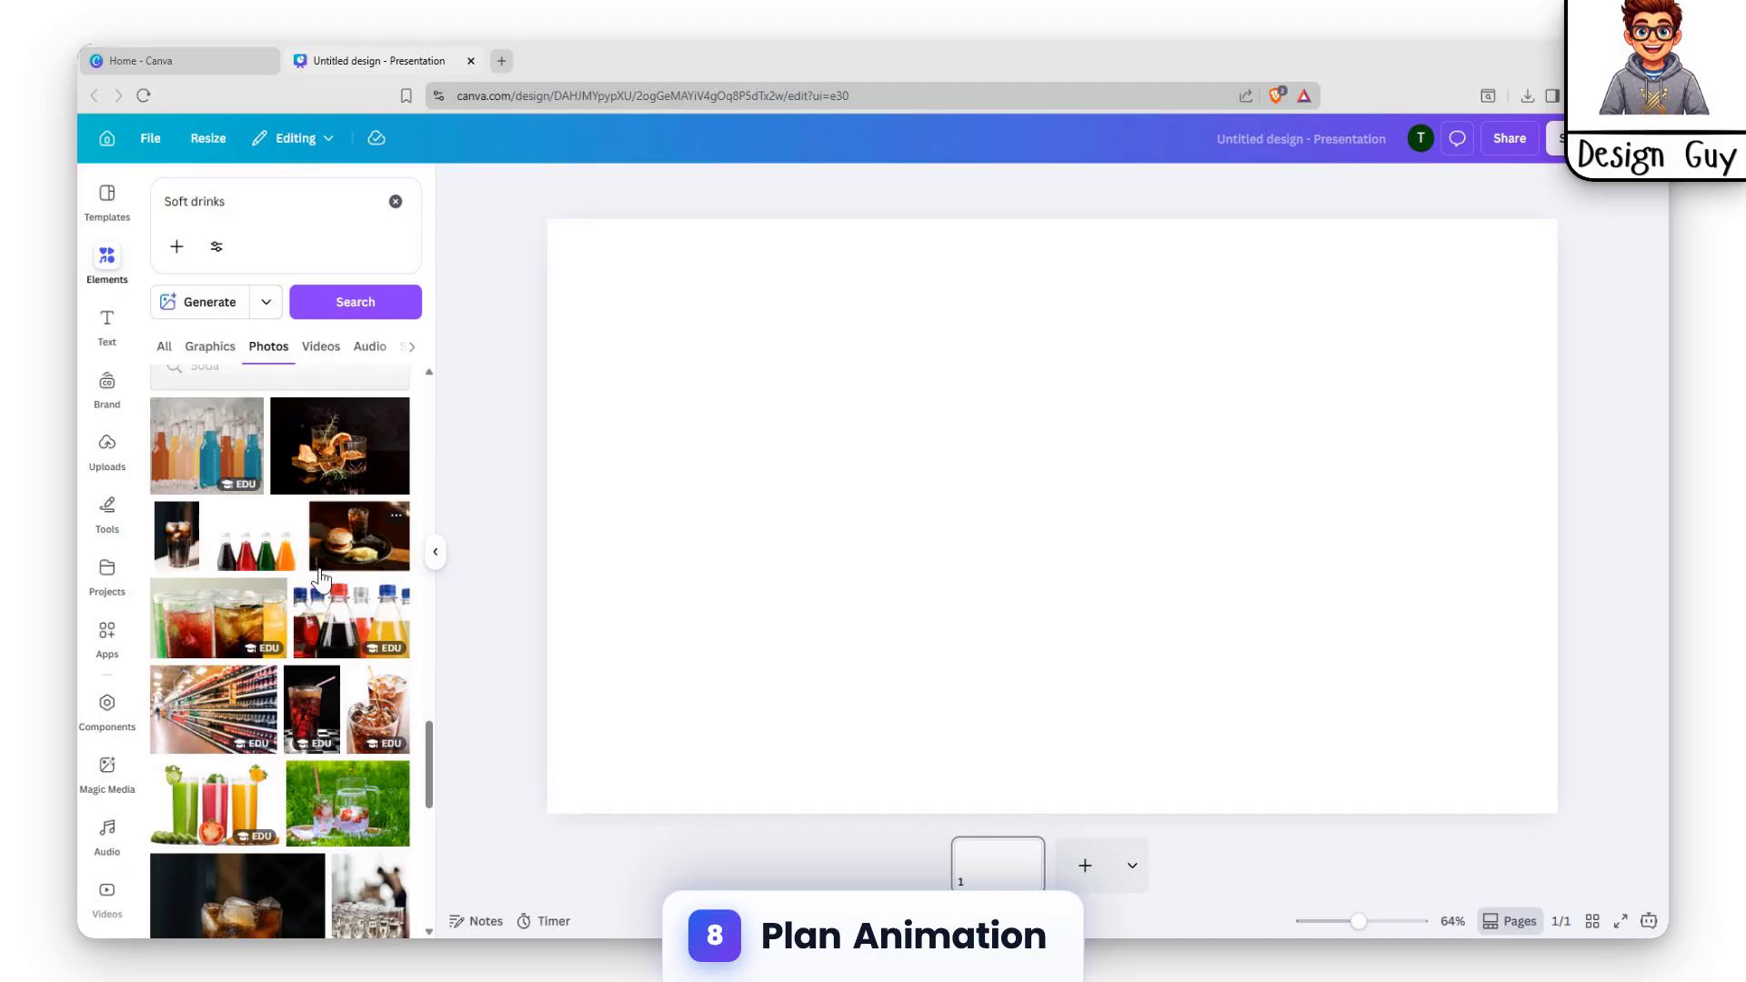
{"action": "scroll", "coordinate": [321, 576], "scroll_direction": "down", "scroll_amount": 2}
{"action": "scroll", "coordinate": [375, 586], "scroll_direction": "down", "scroll_amount": 2}
{"action": "scroll", "coordinate": [329, 619], "scroll_direction": "down", "scroll_amount": 2}
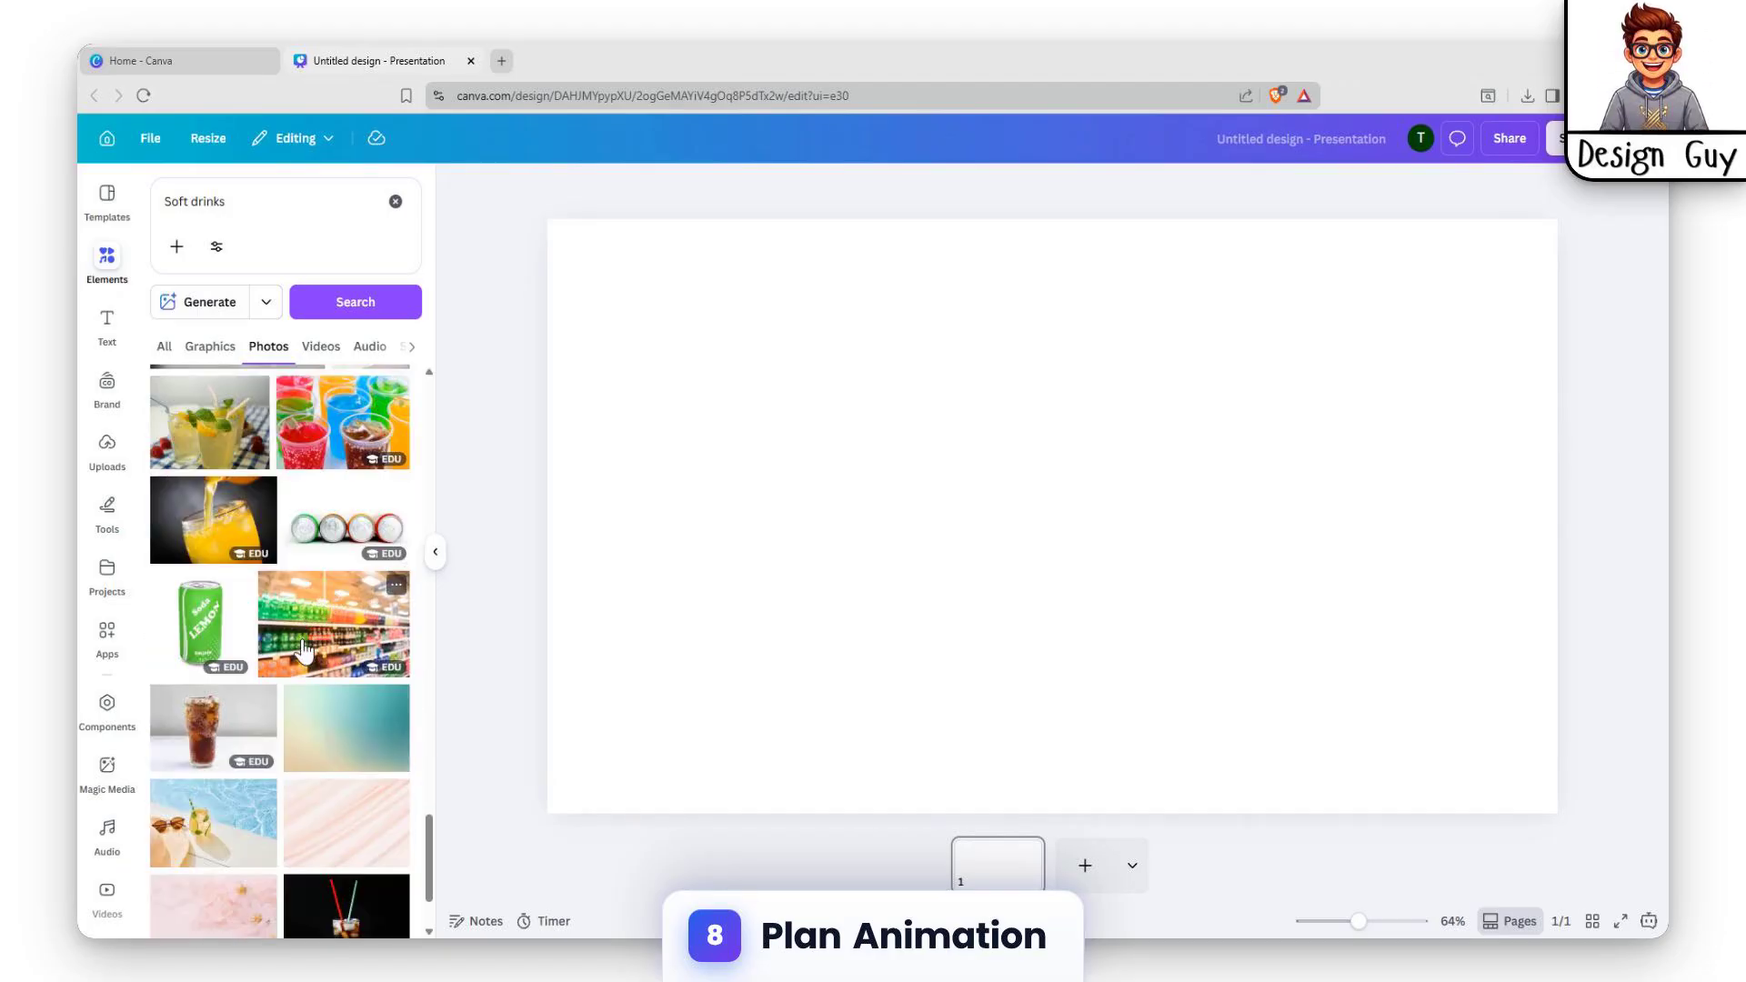
{"action": "left_click", "coordinate": [212, 632]}
{"action": "left_click", "coordinate": [1380, 382]}
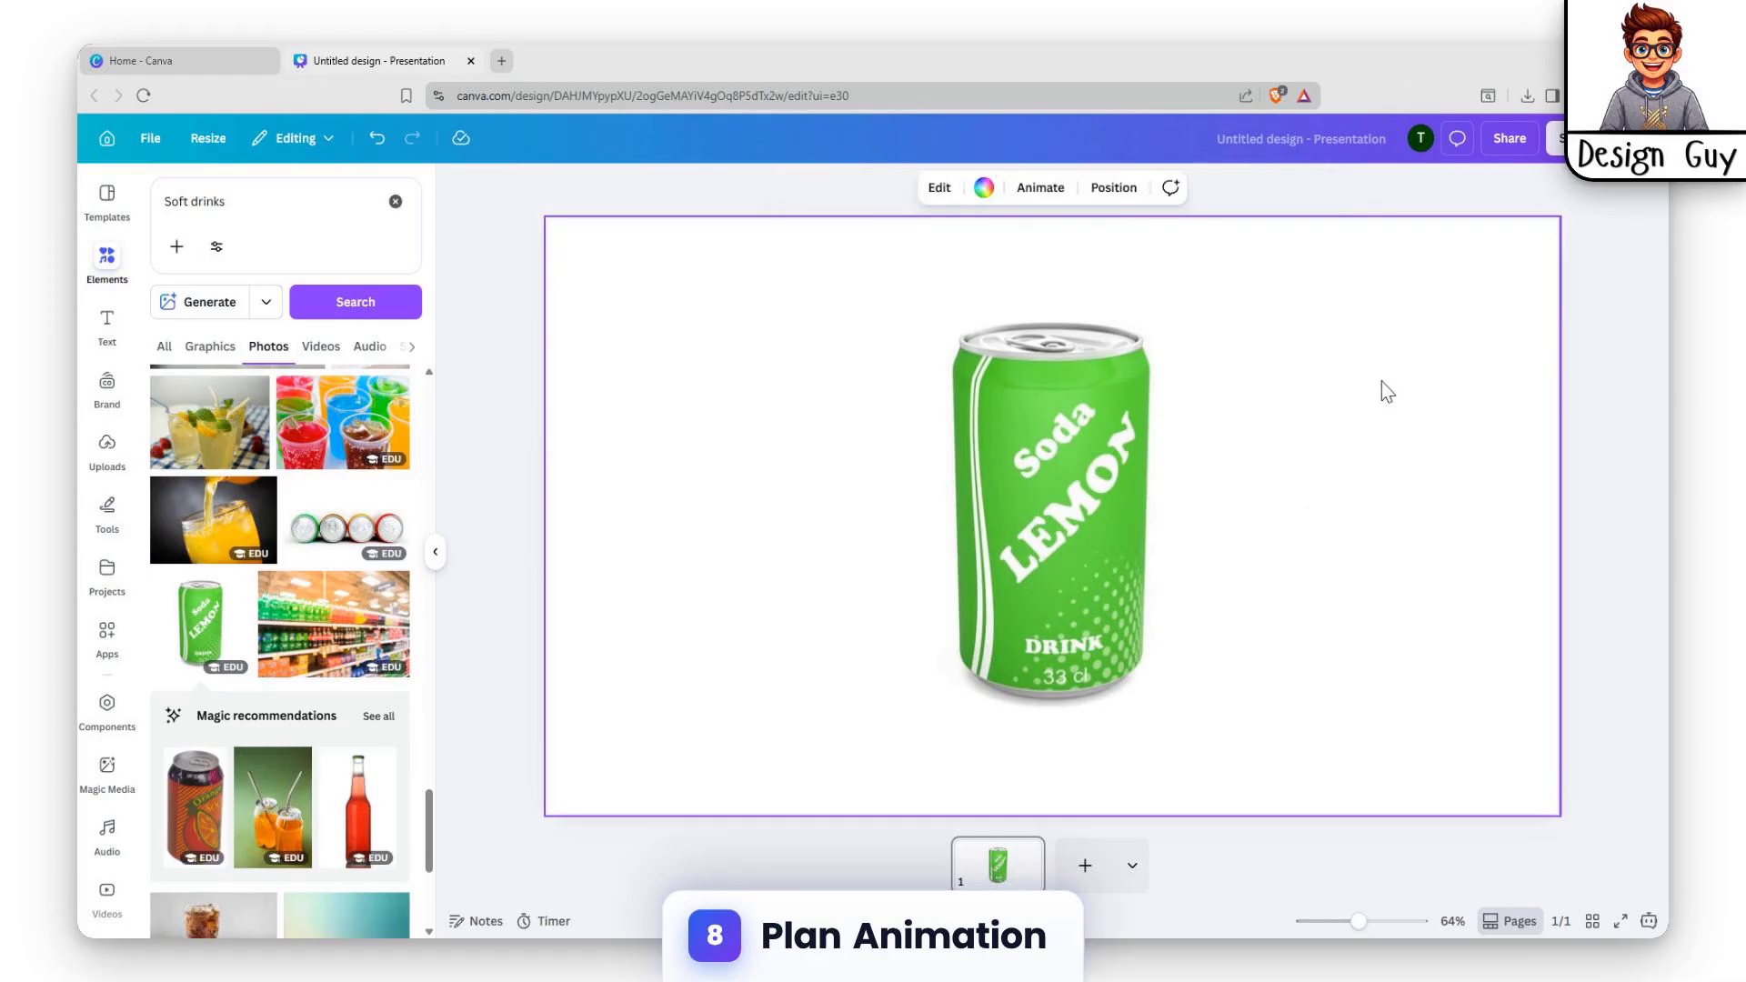
Step: Move the soda can photo to the left half of the page
{"action": "left_click", "coordinate": [1120, 501]}
{"action": "left_click_drag", "start_coordinate": [1068, 496], "coordinate": [775, 467]}
{"action": "scroll", "coordinate": [318, 456], "scroll_direction": "up", "scroll_amount": 10}
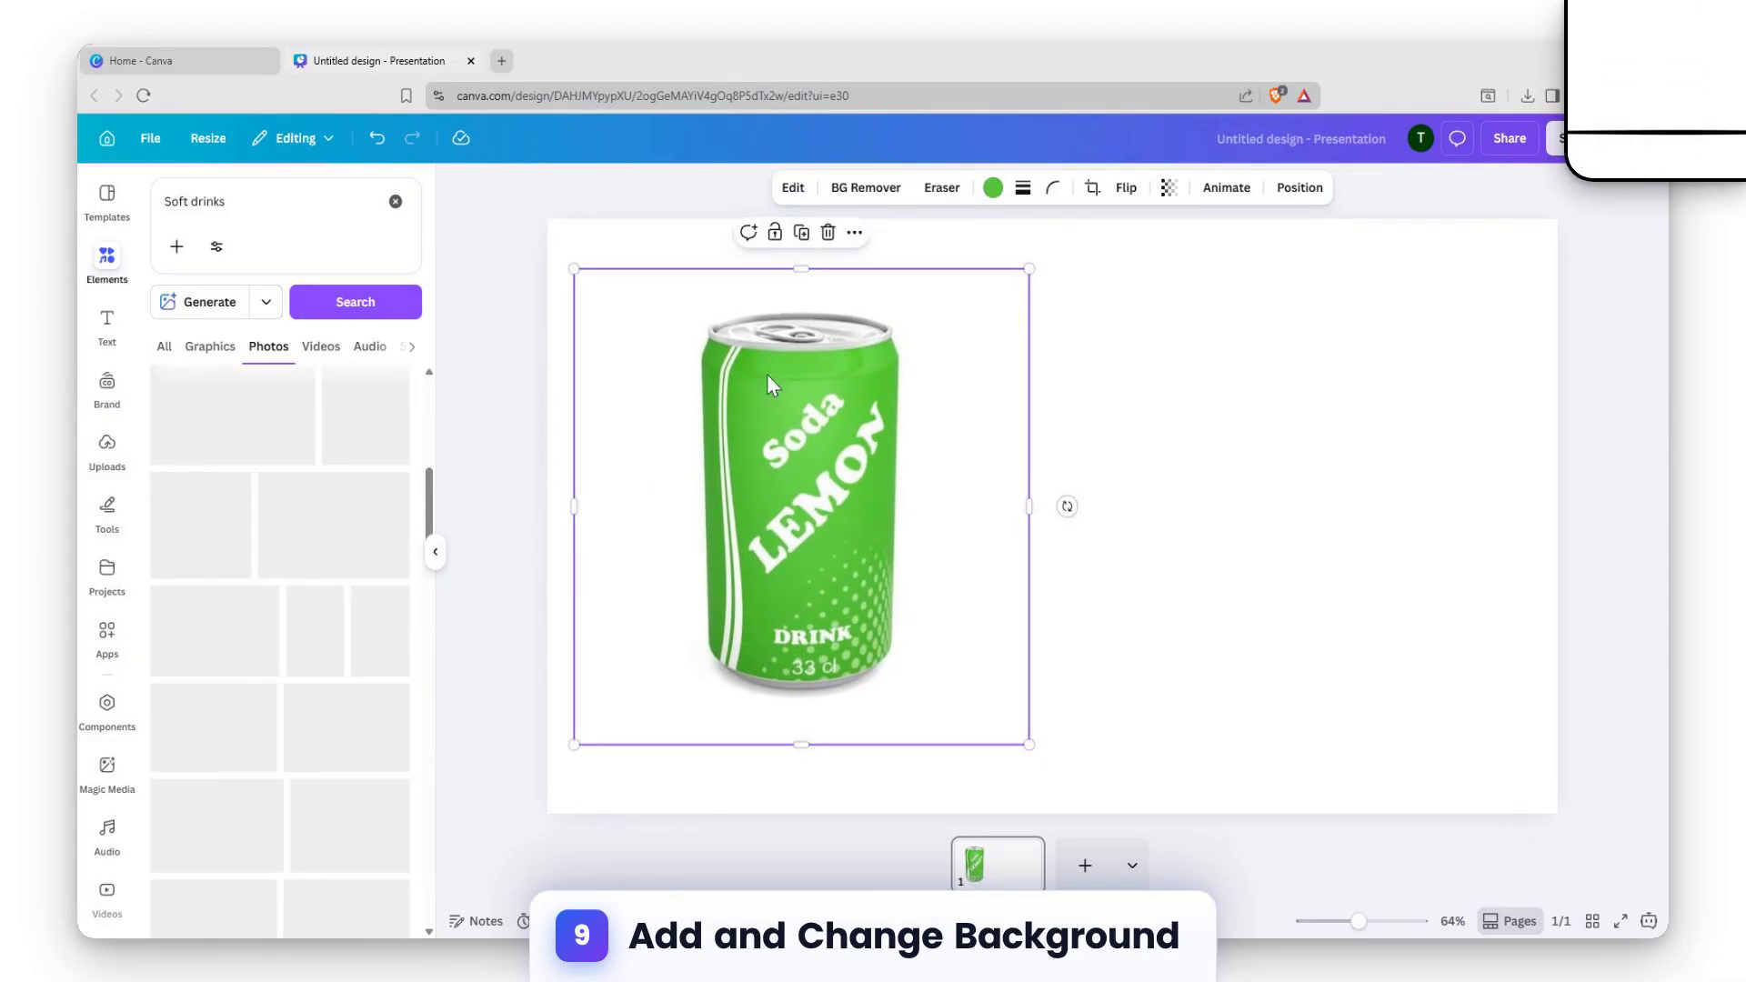
Step: Try yellow, pink-to-yellow and yellow-to-pink page backgrounds, finishing with the default green-to-yellow-green gradient
{"action": "left_click", "coordinate": [1107, 338]}
{"action": "left_click", "coordinate": [986, 190]}
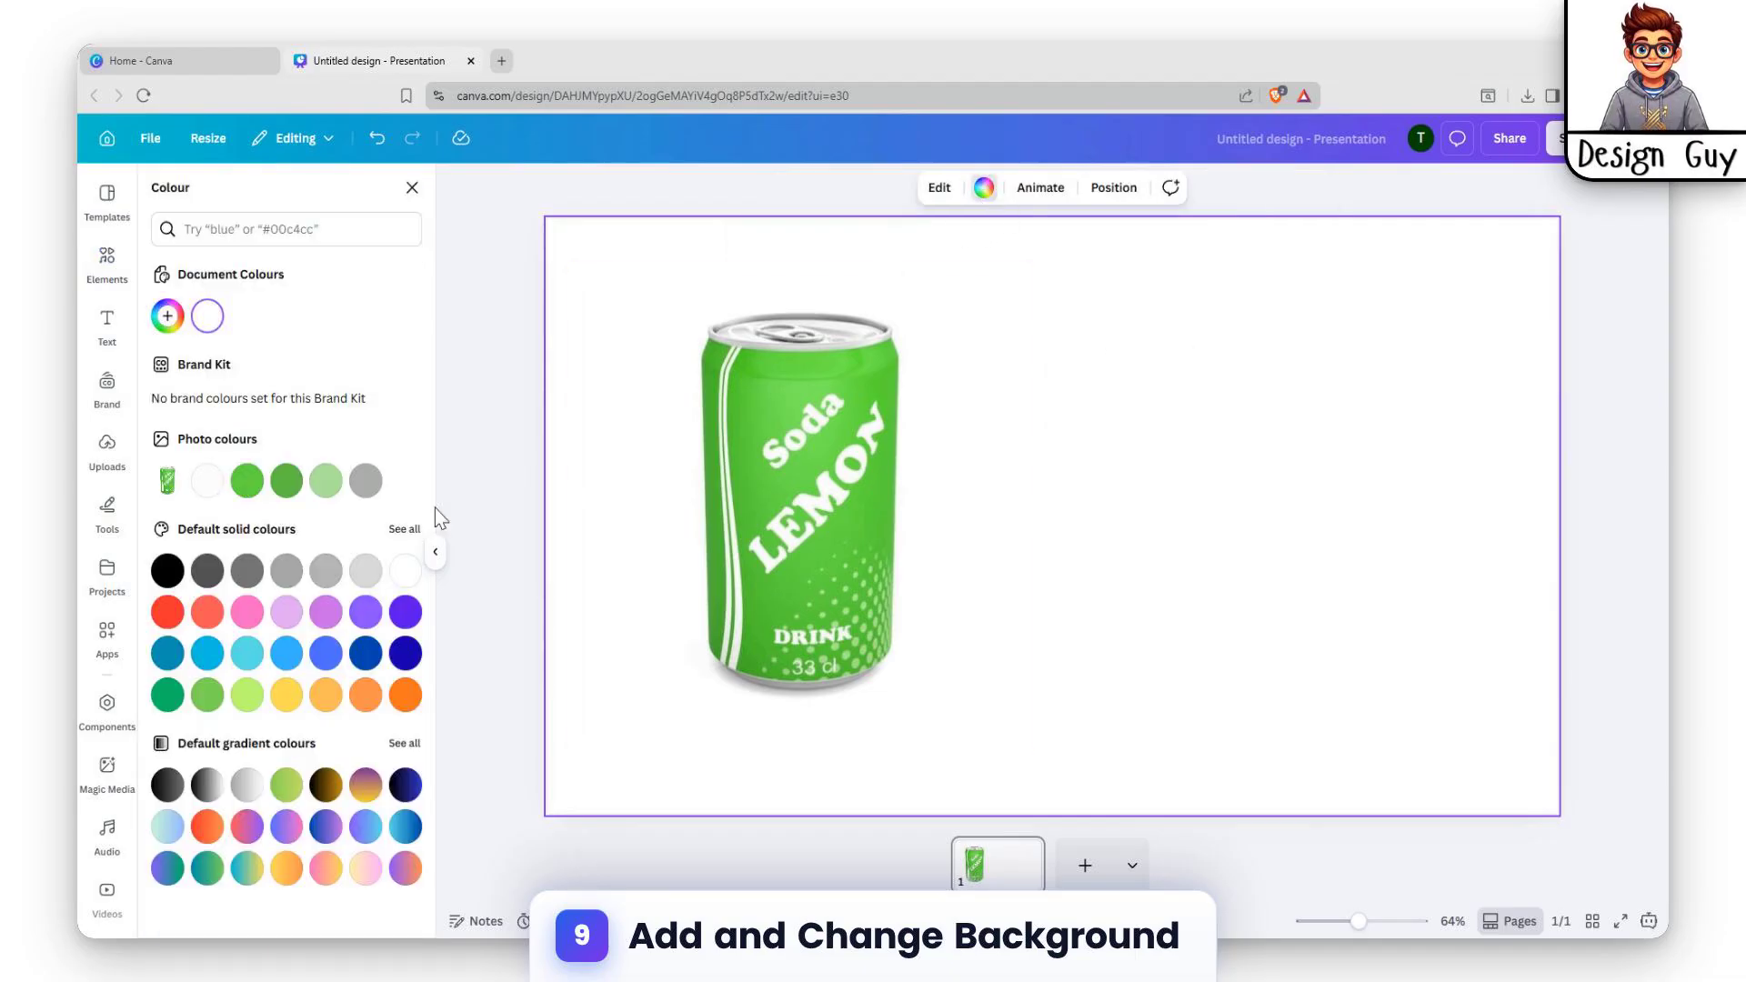
{"action": "left_click", "coordinate": [286, 697]}
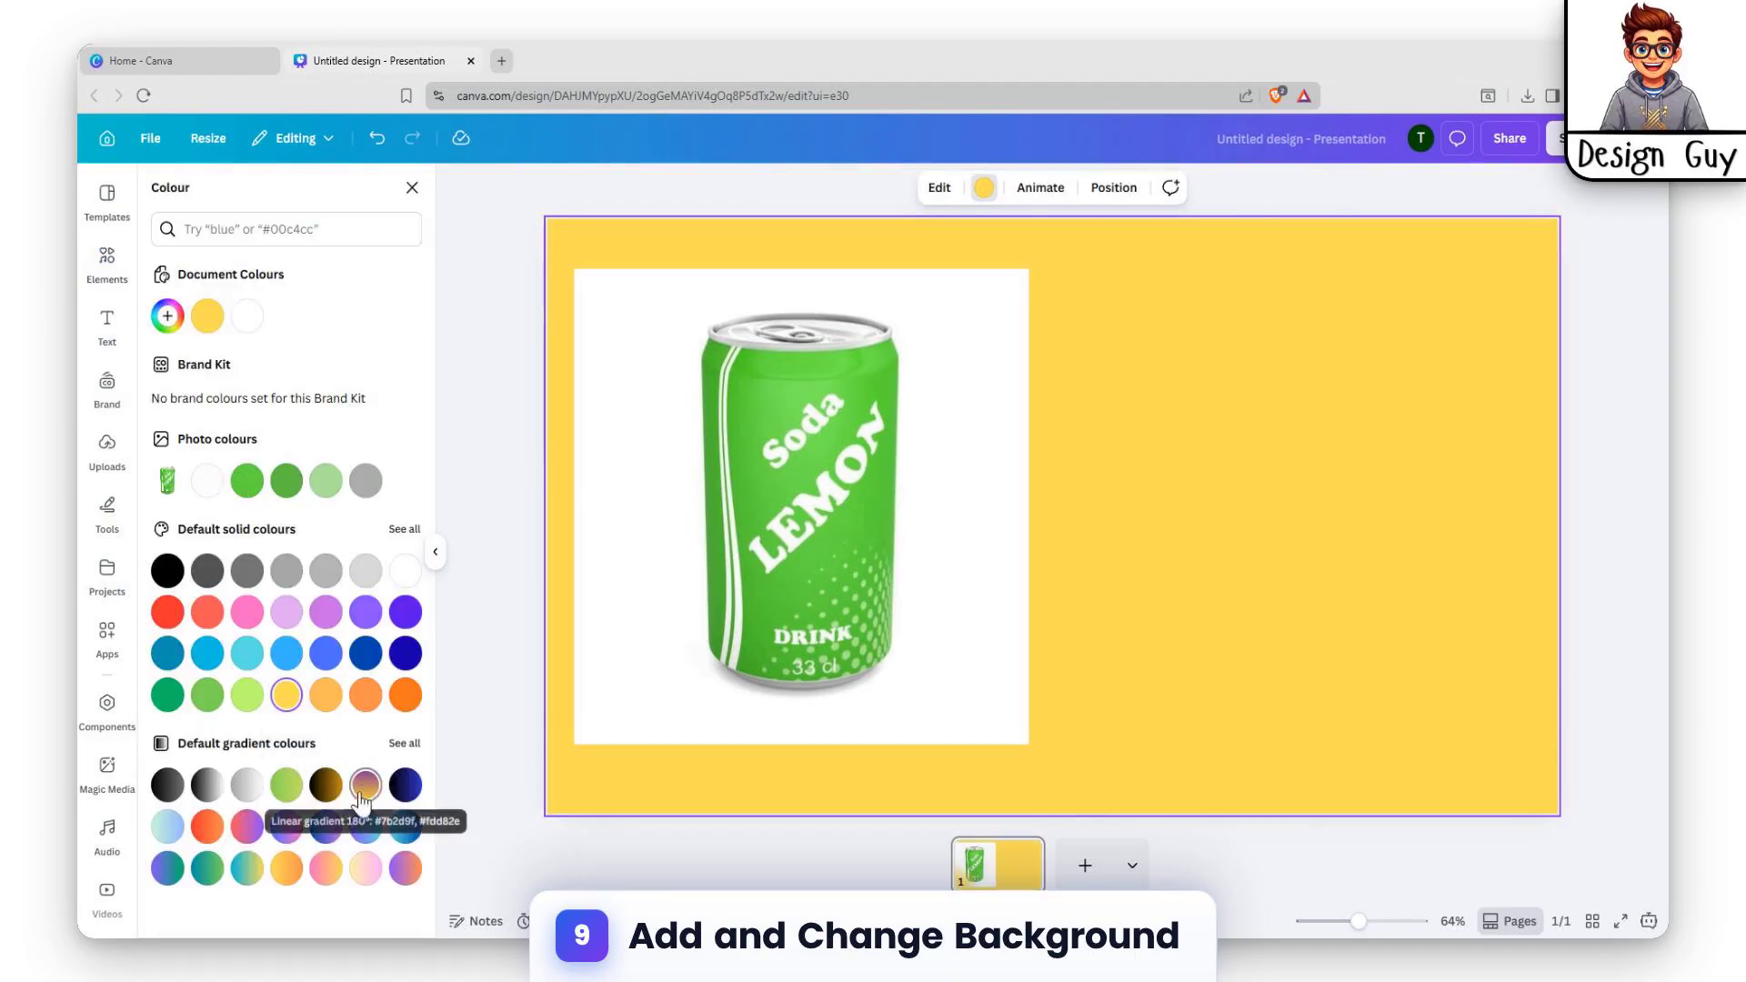
{"action": "left_click", "coordinate": [325, 868]}
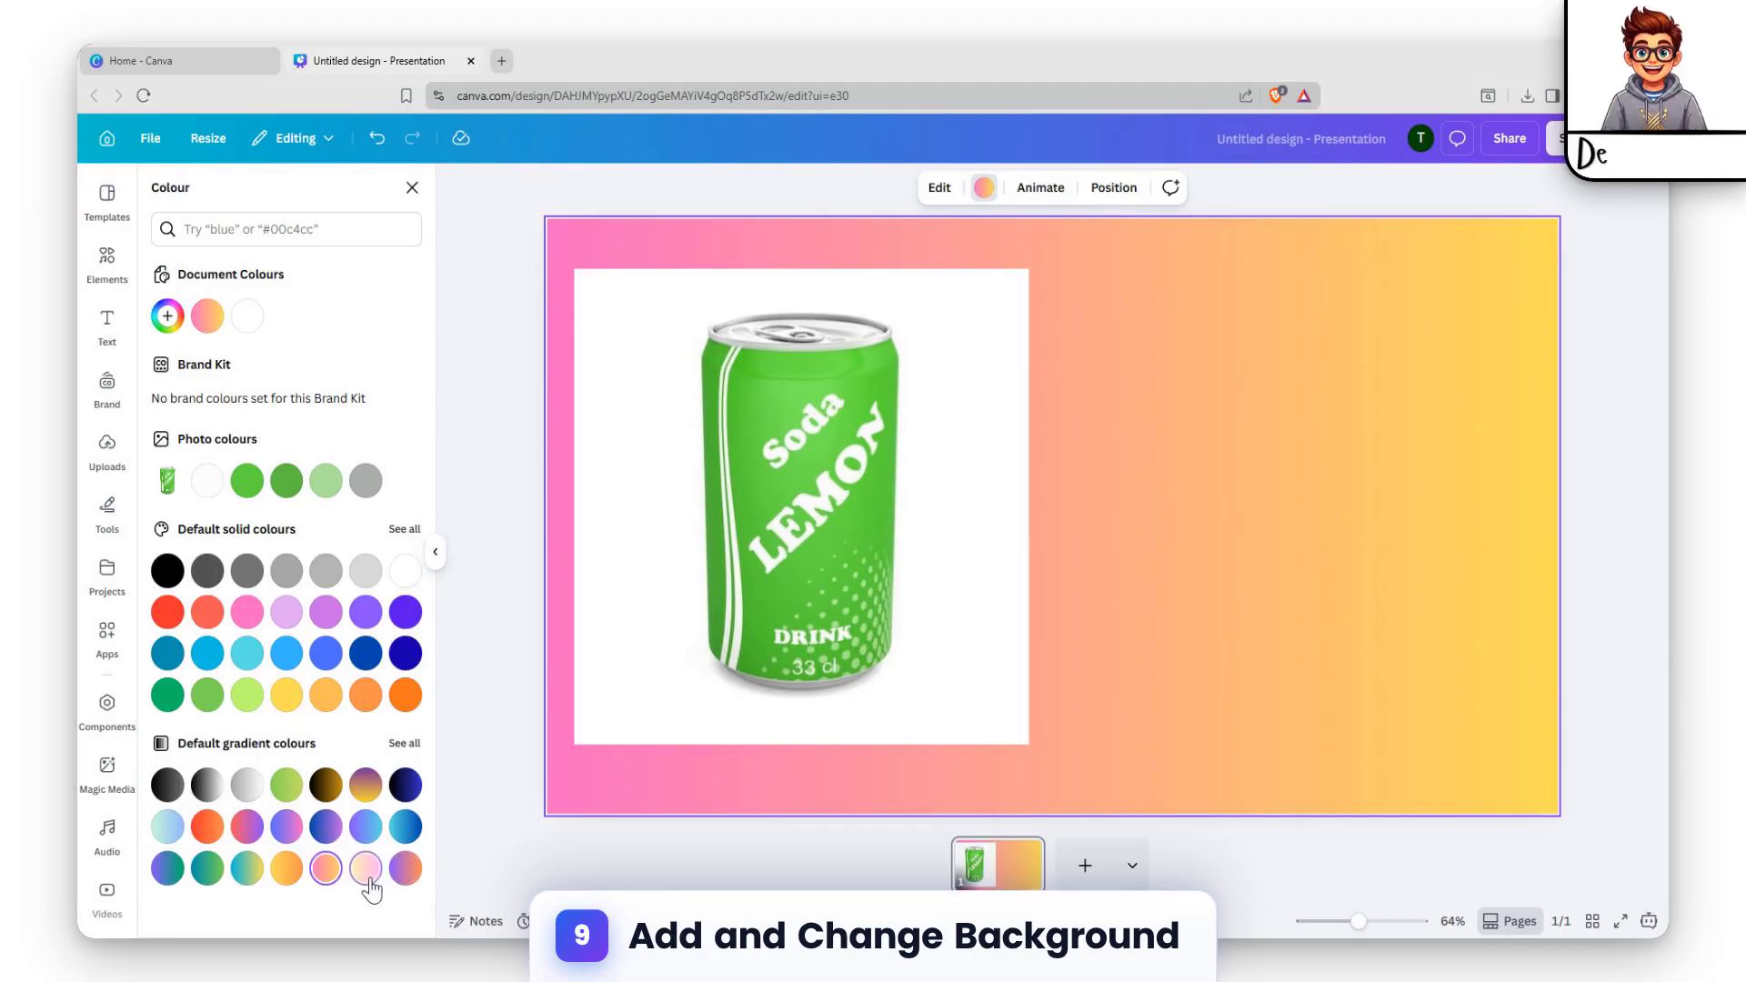
{"action": "left_click", "coordinate": [365, 872]}
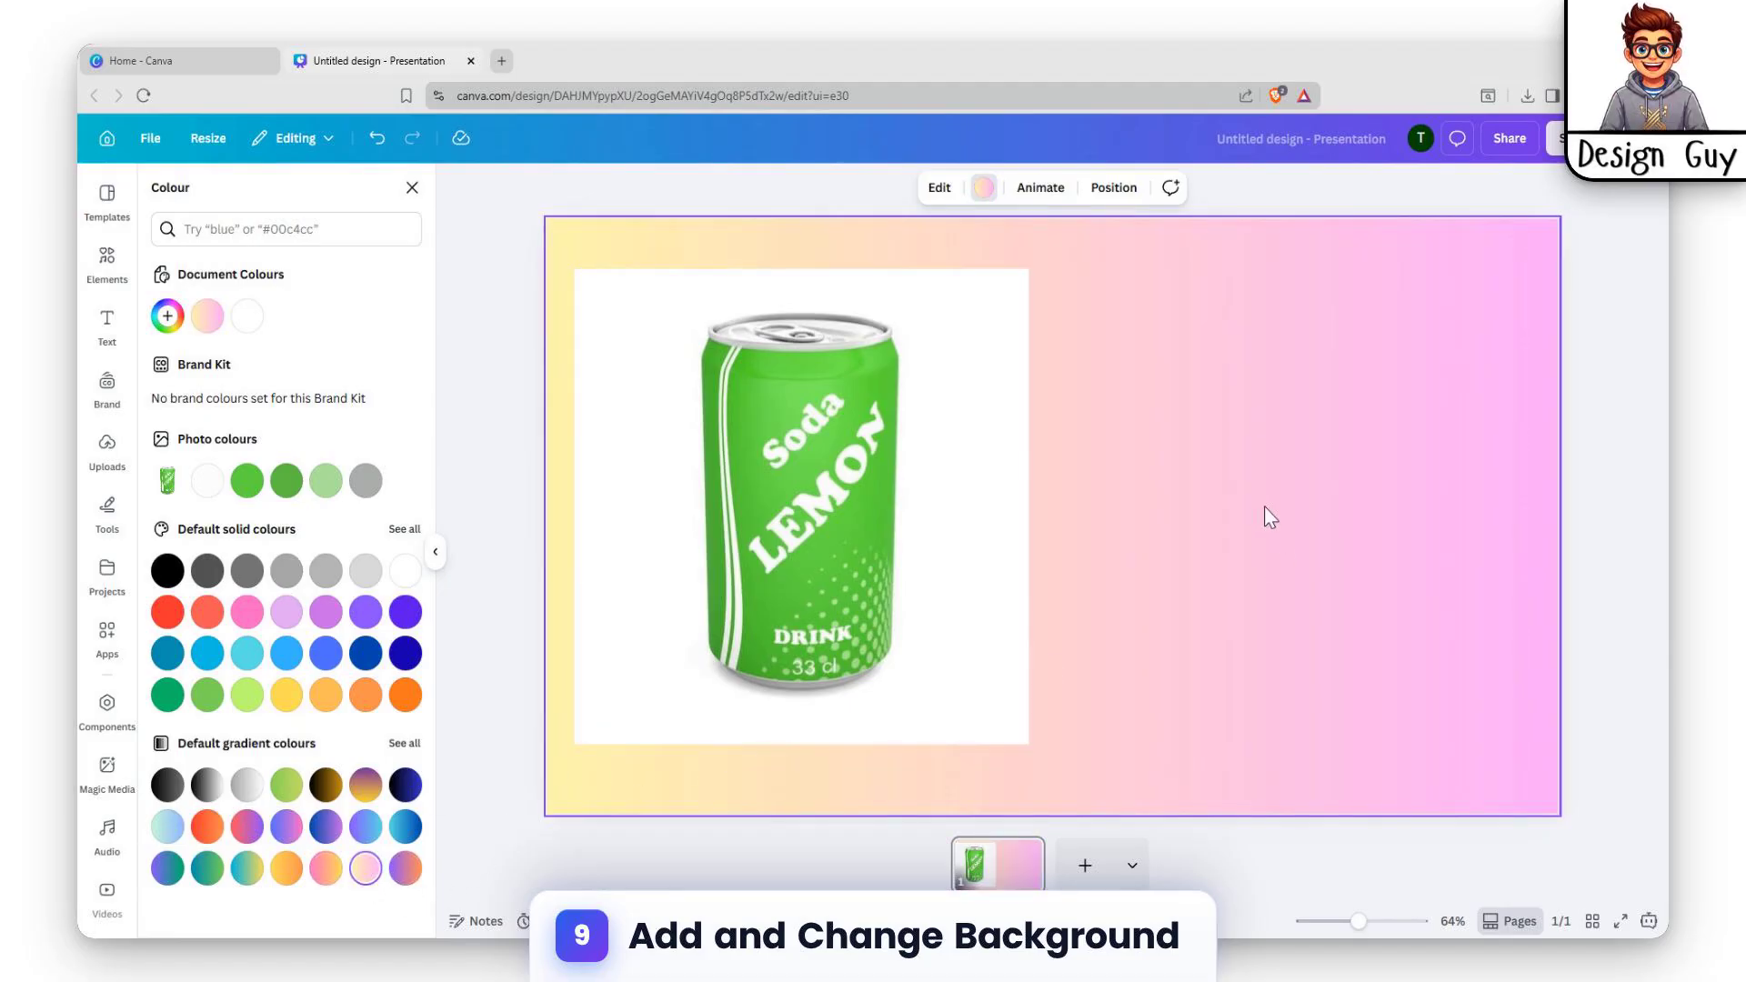
{"action": "left_click", "coordinate": [295, 790]}
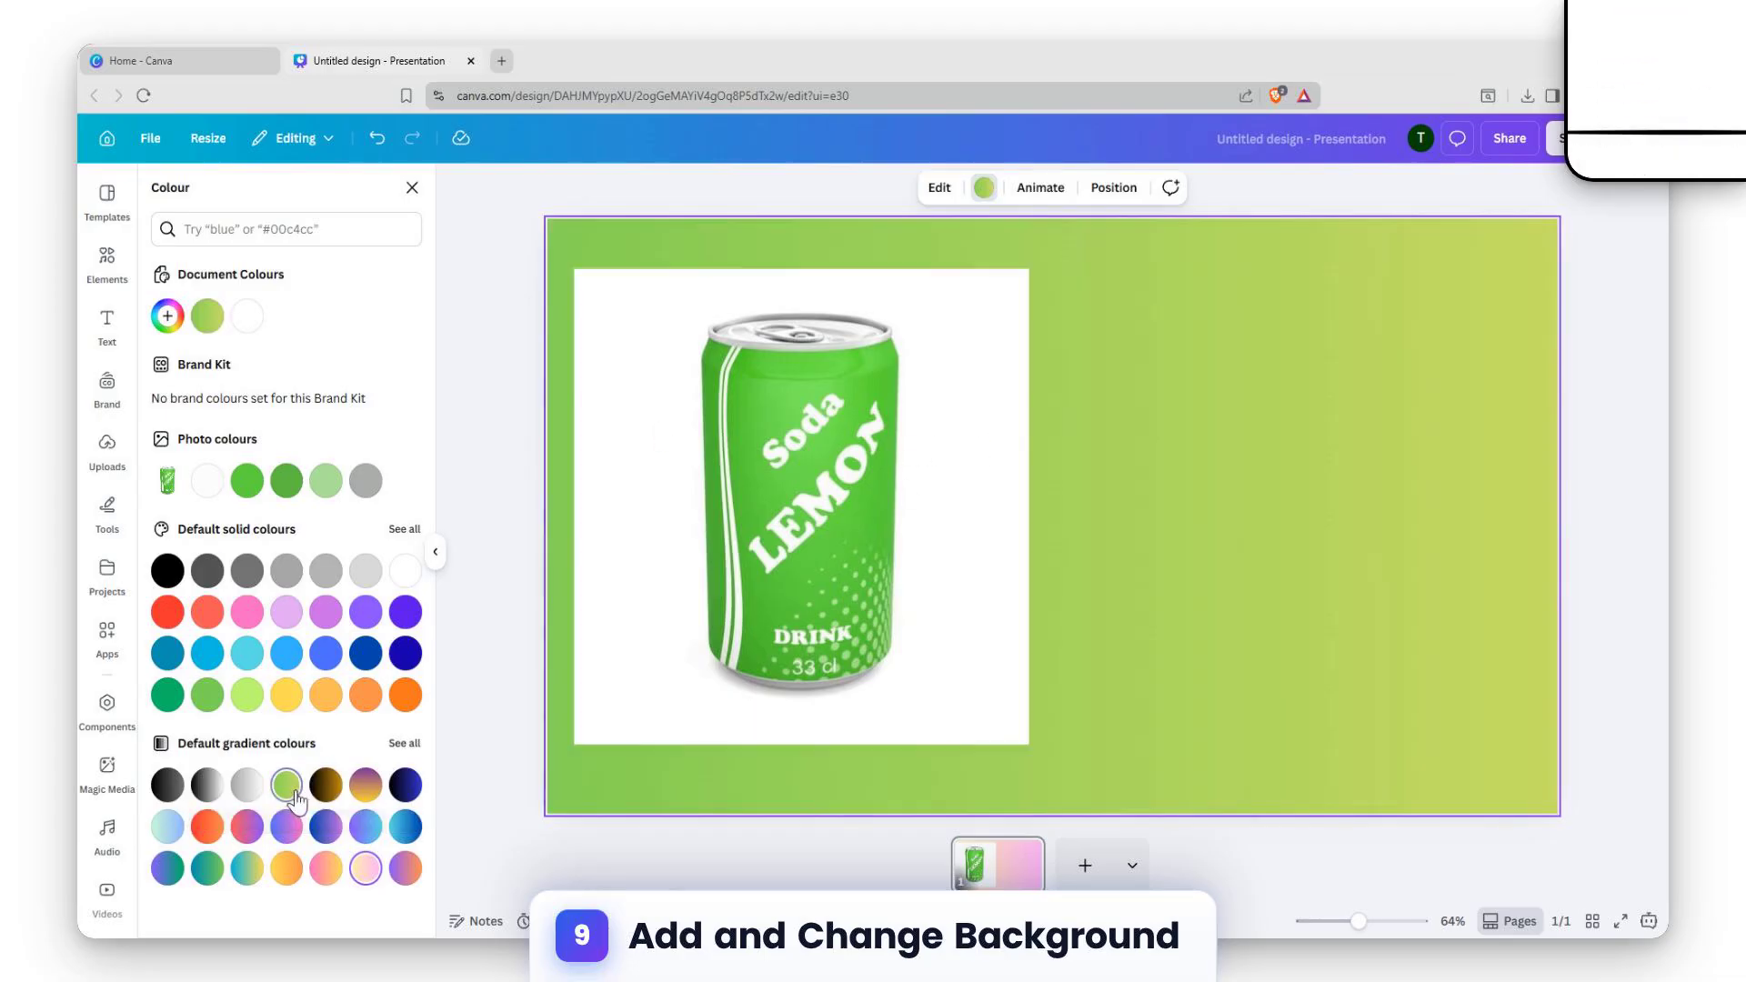
Step: Remove the white background from the soda can photo and move the can slightly lower on the page
{"action": "left_click", "coordinate": [962, 378]}
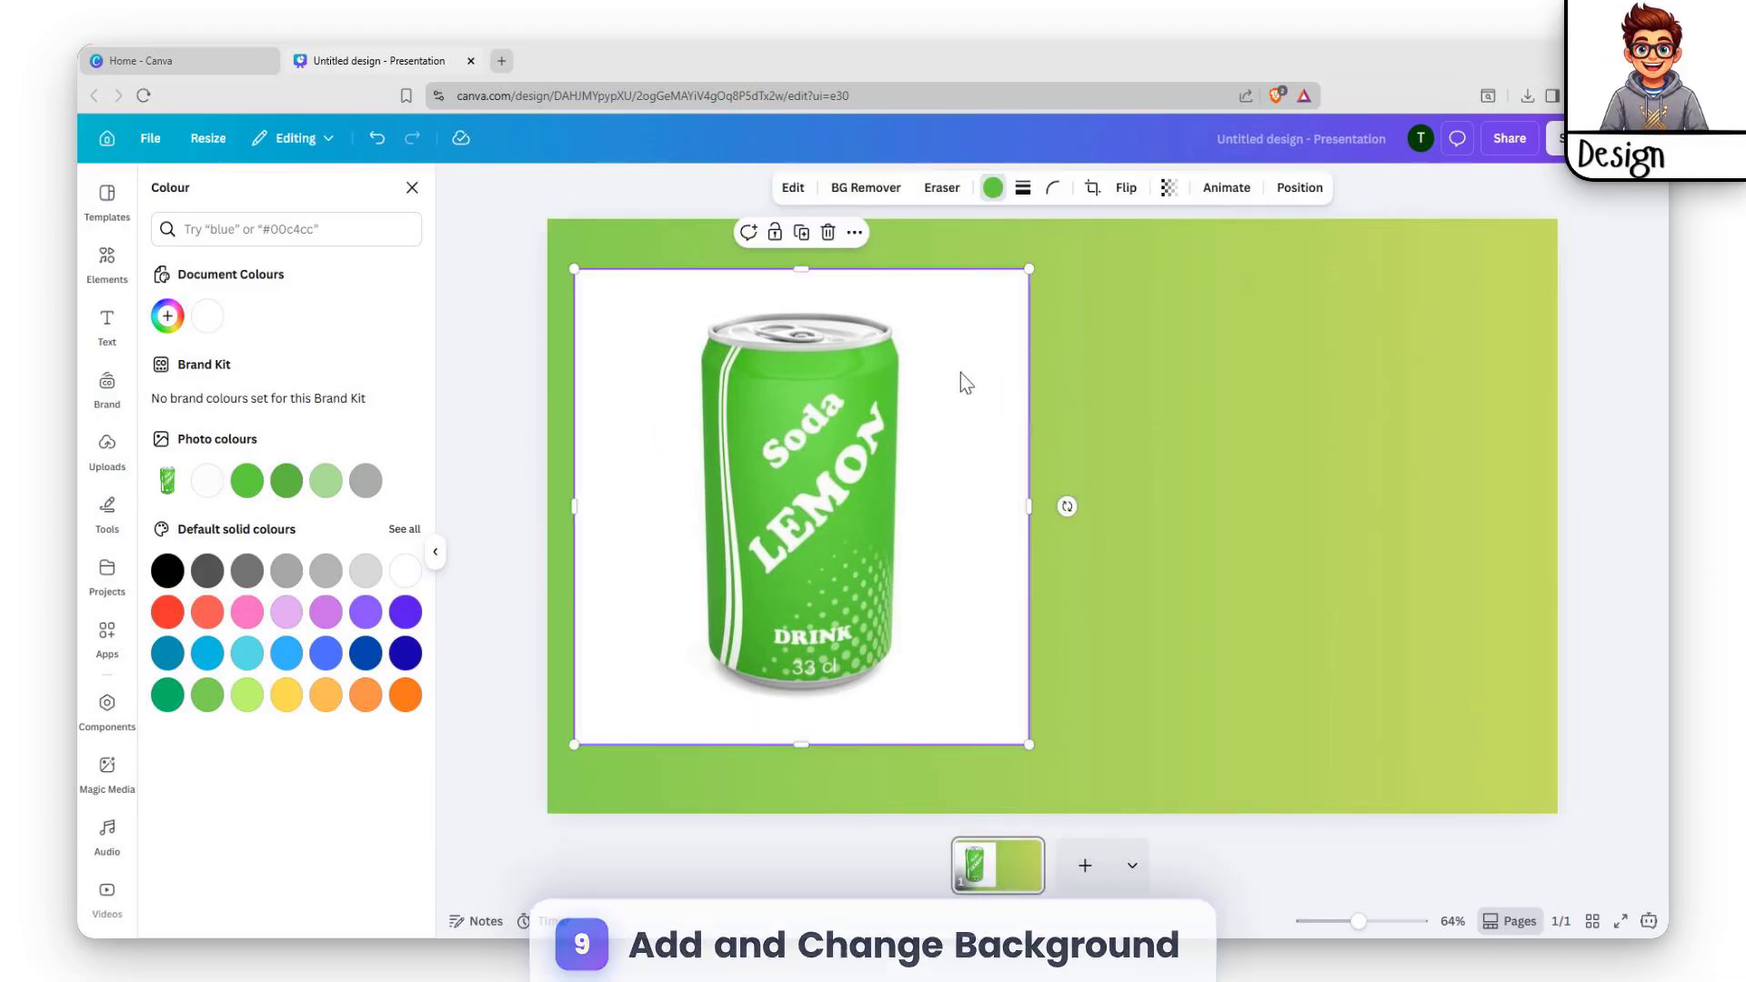
{"action": "left_click", "coordinate": [865, 191]}
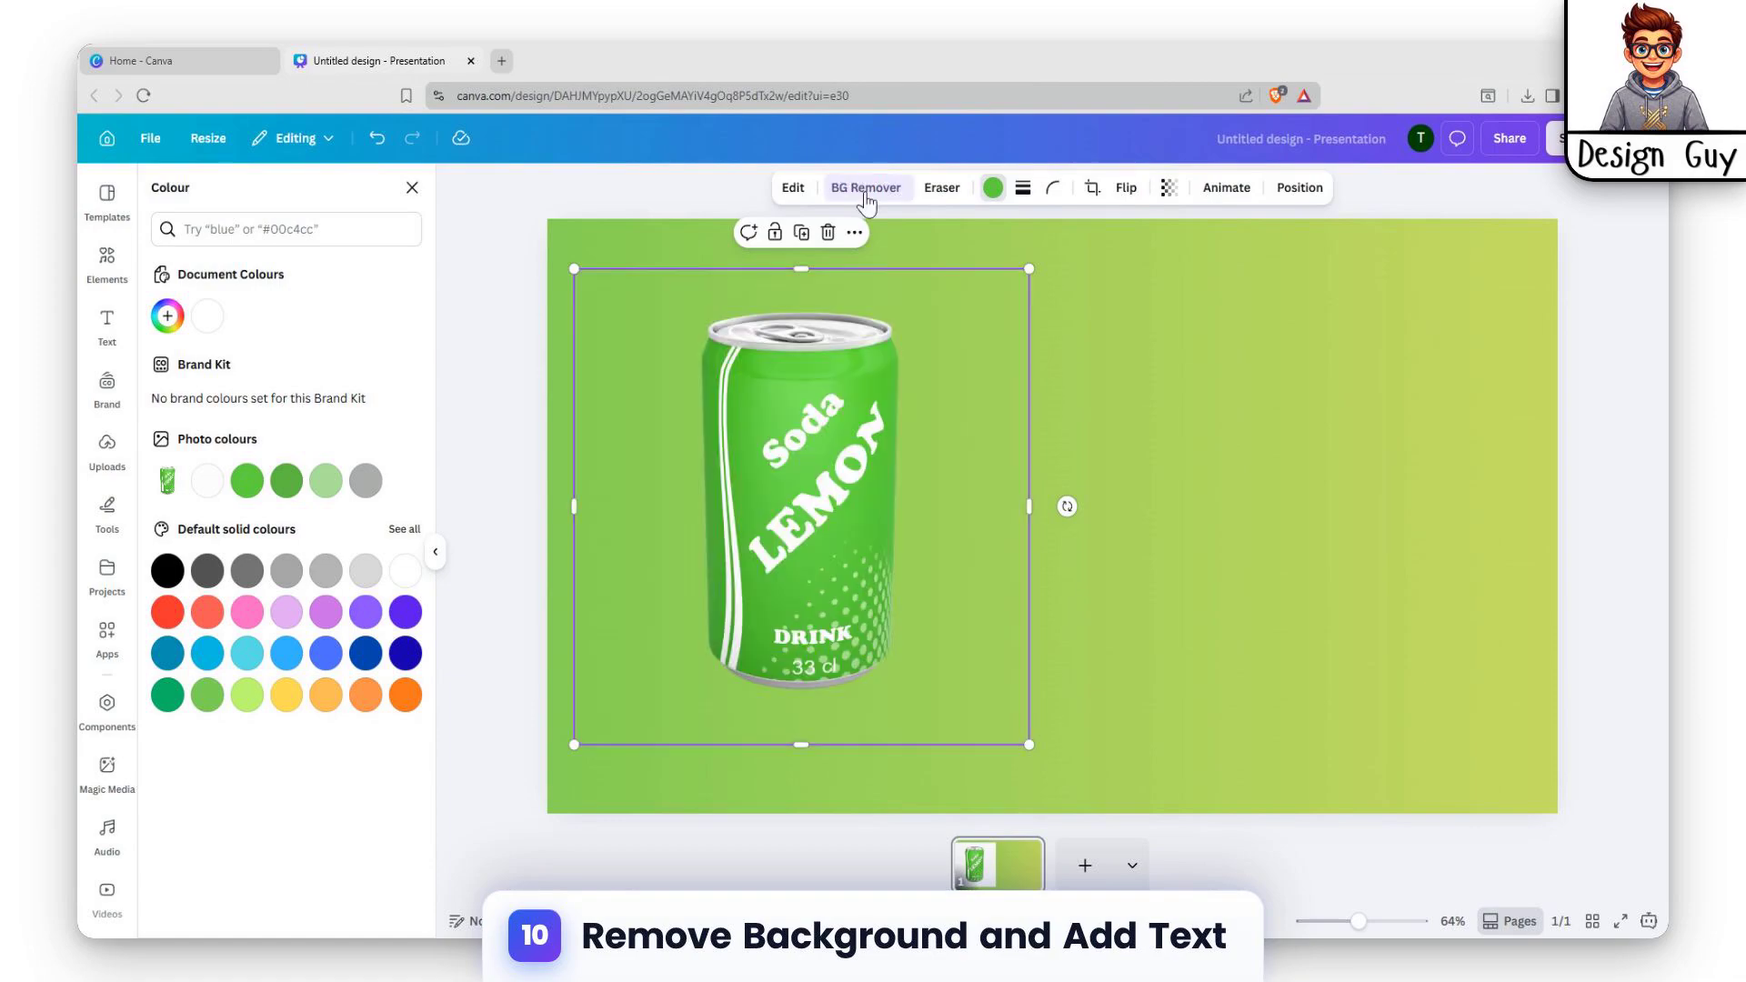
{"action": "left_click", "coordinate": [1253, 386]}
{"action": "left_click_drag", "start_coordinate": [807, 431], "coordinate": [801, 459]}
Step: Add a heading reading "SODA LEMON" in the upper right part of the page
{"action": "left_click", "coordinate": [107, 322]}
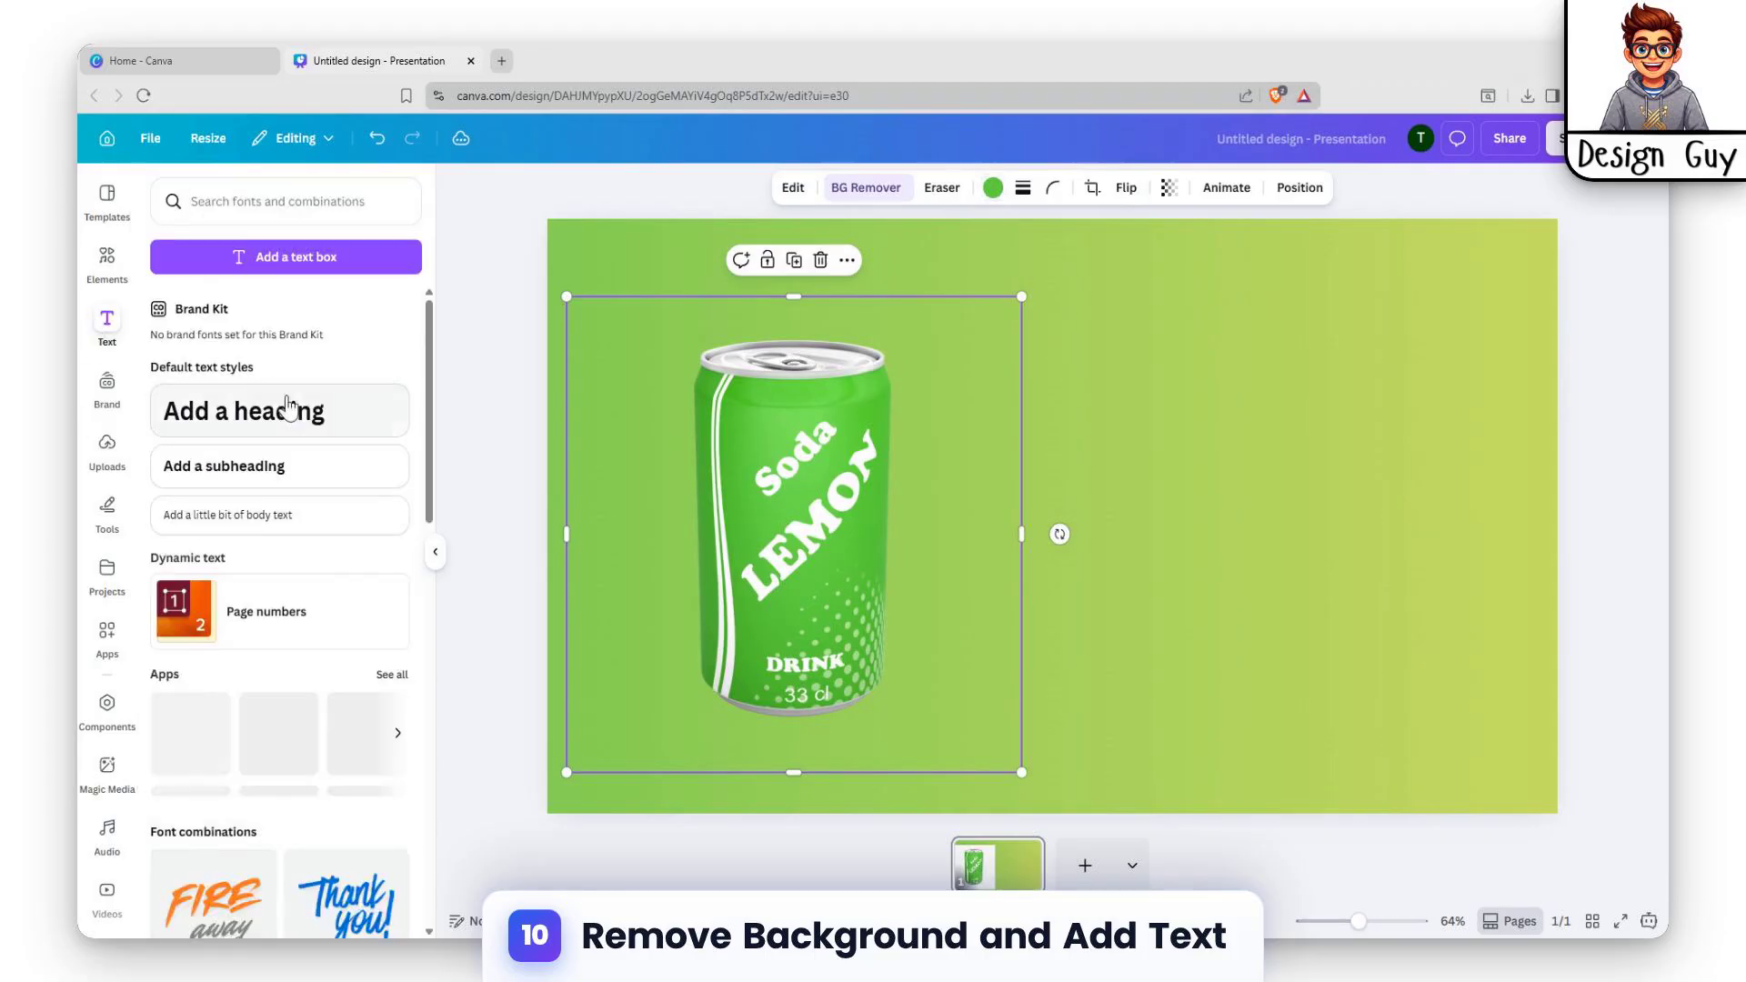
{"action": "left_click", "coordinate": [319, 411]}
{"action": "left_click_drag", "start_coordinate": [1148, 468], "coordinate": [1318, 314]}
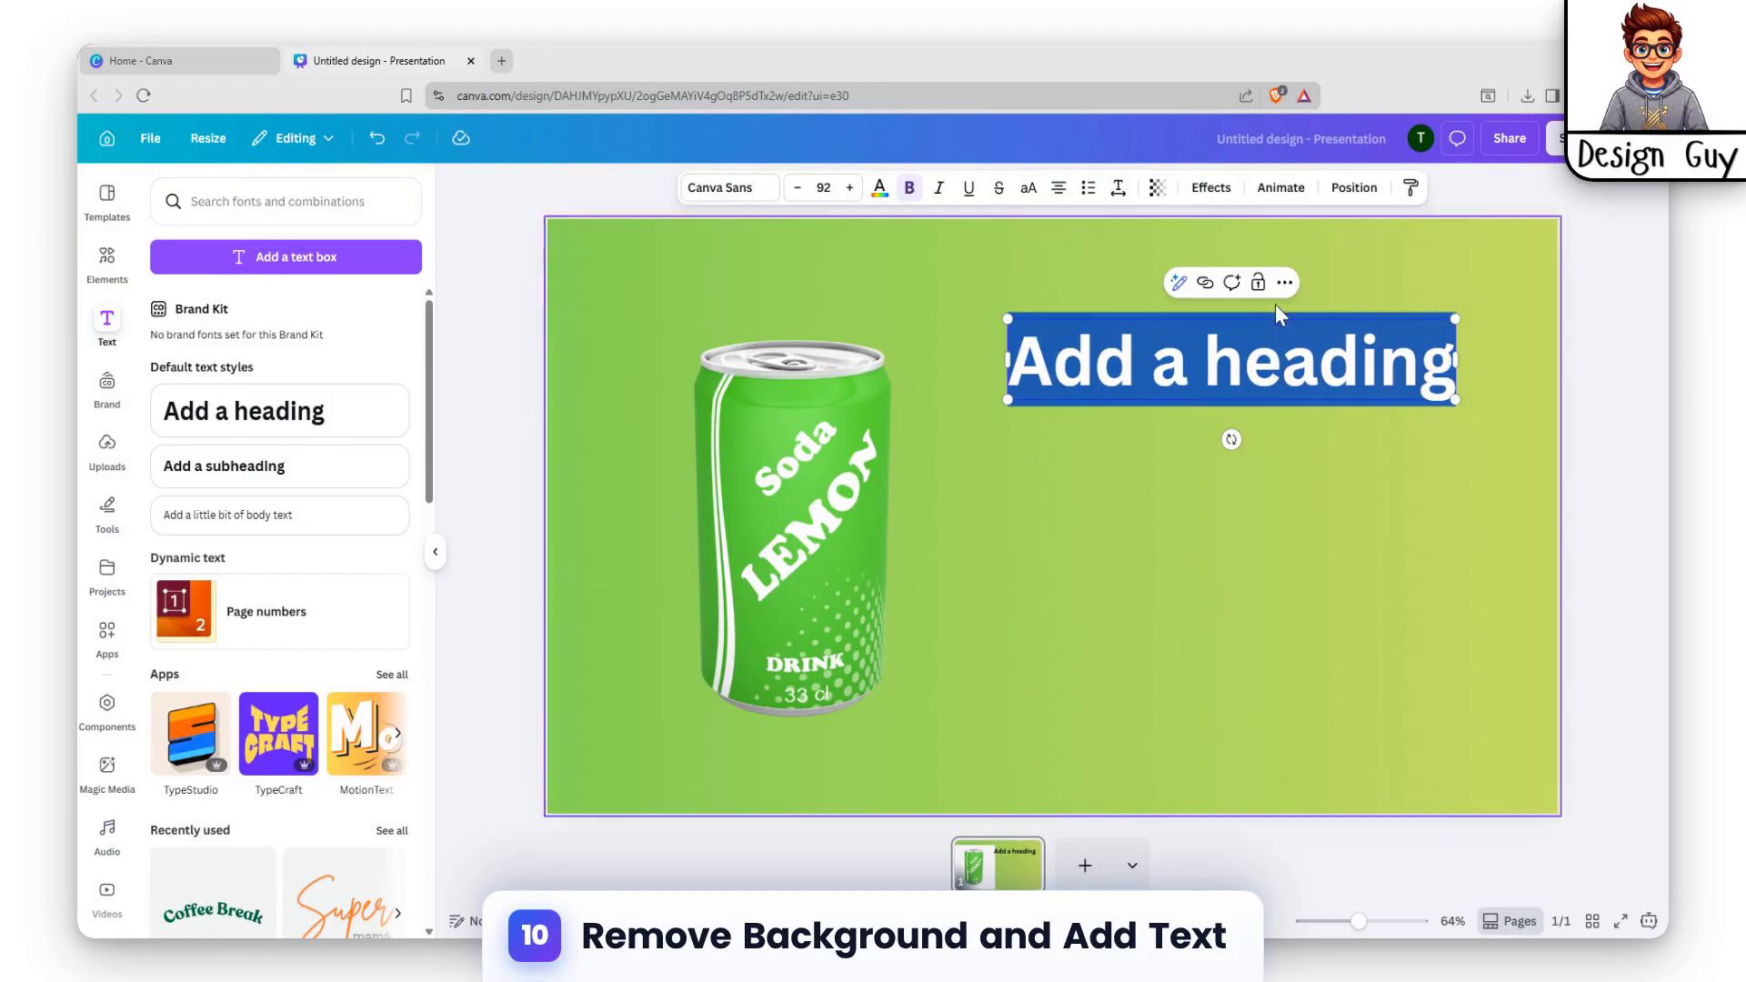
{"action": "left_click", "coordinate": [1245, 364]}
{"action": "triple_click", "coordinate": [1245, 364]}
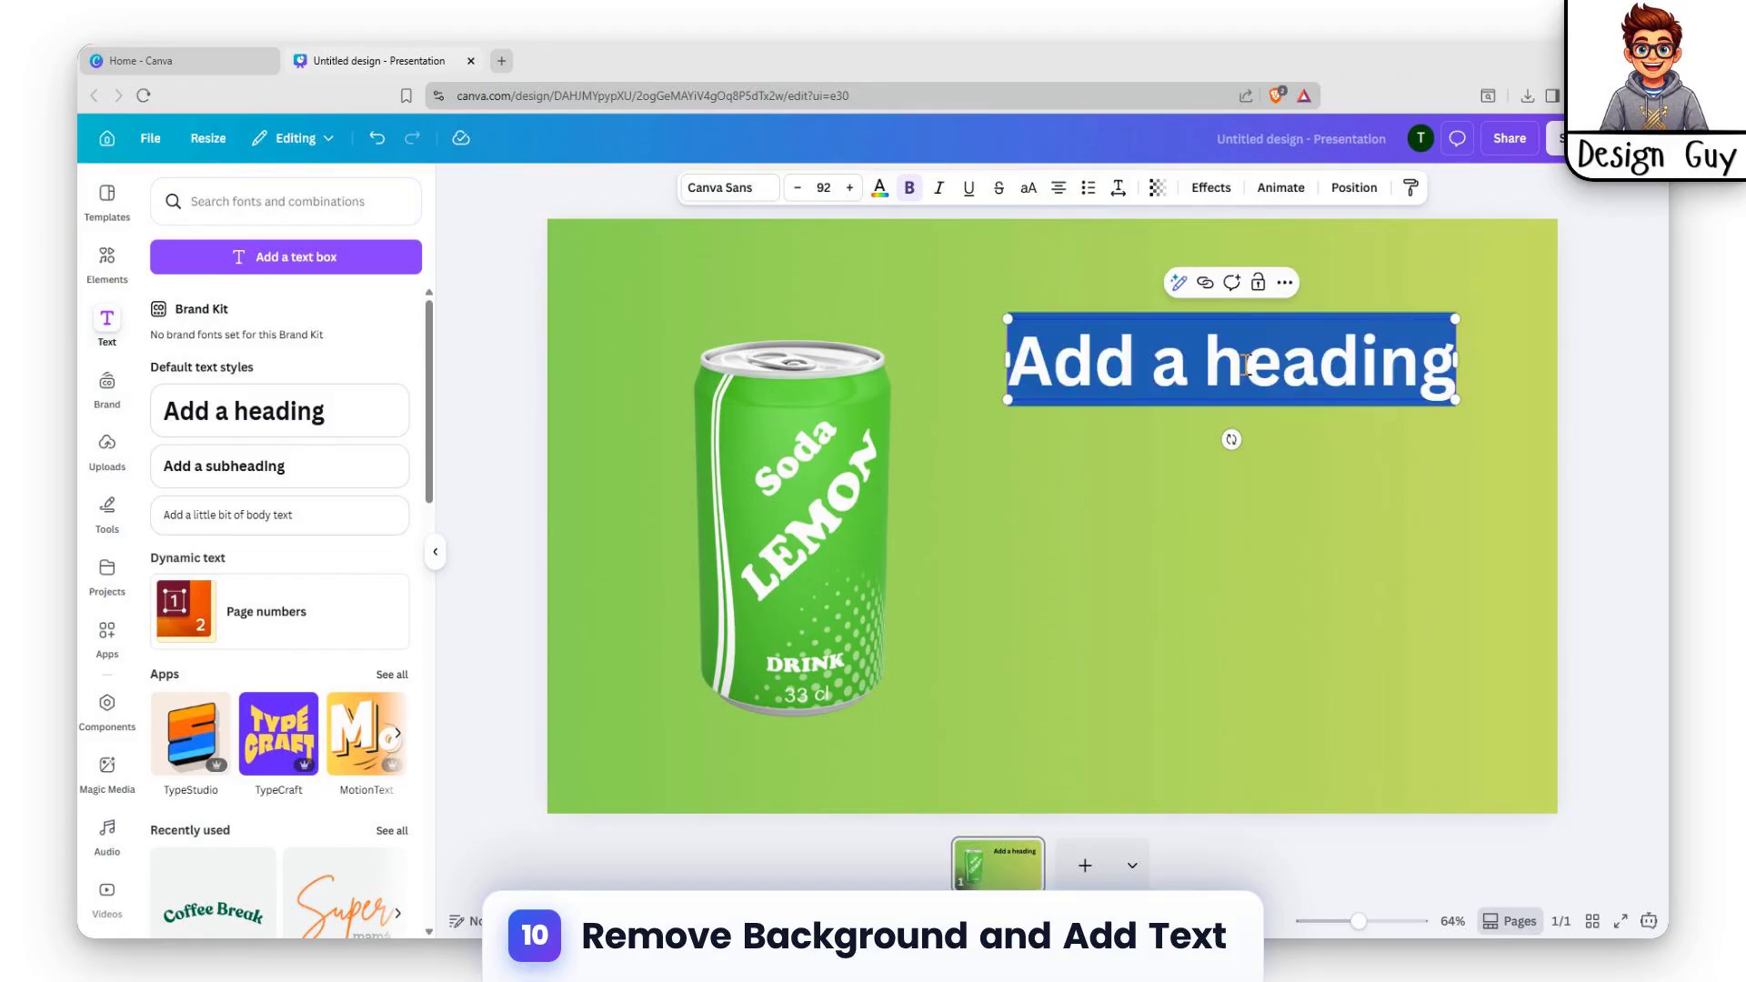
{"action": "type", "text": "SODA LEMON"}
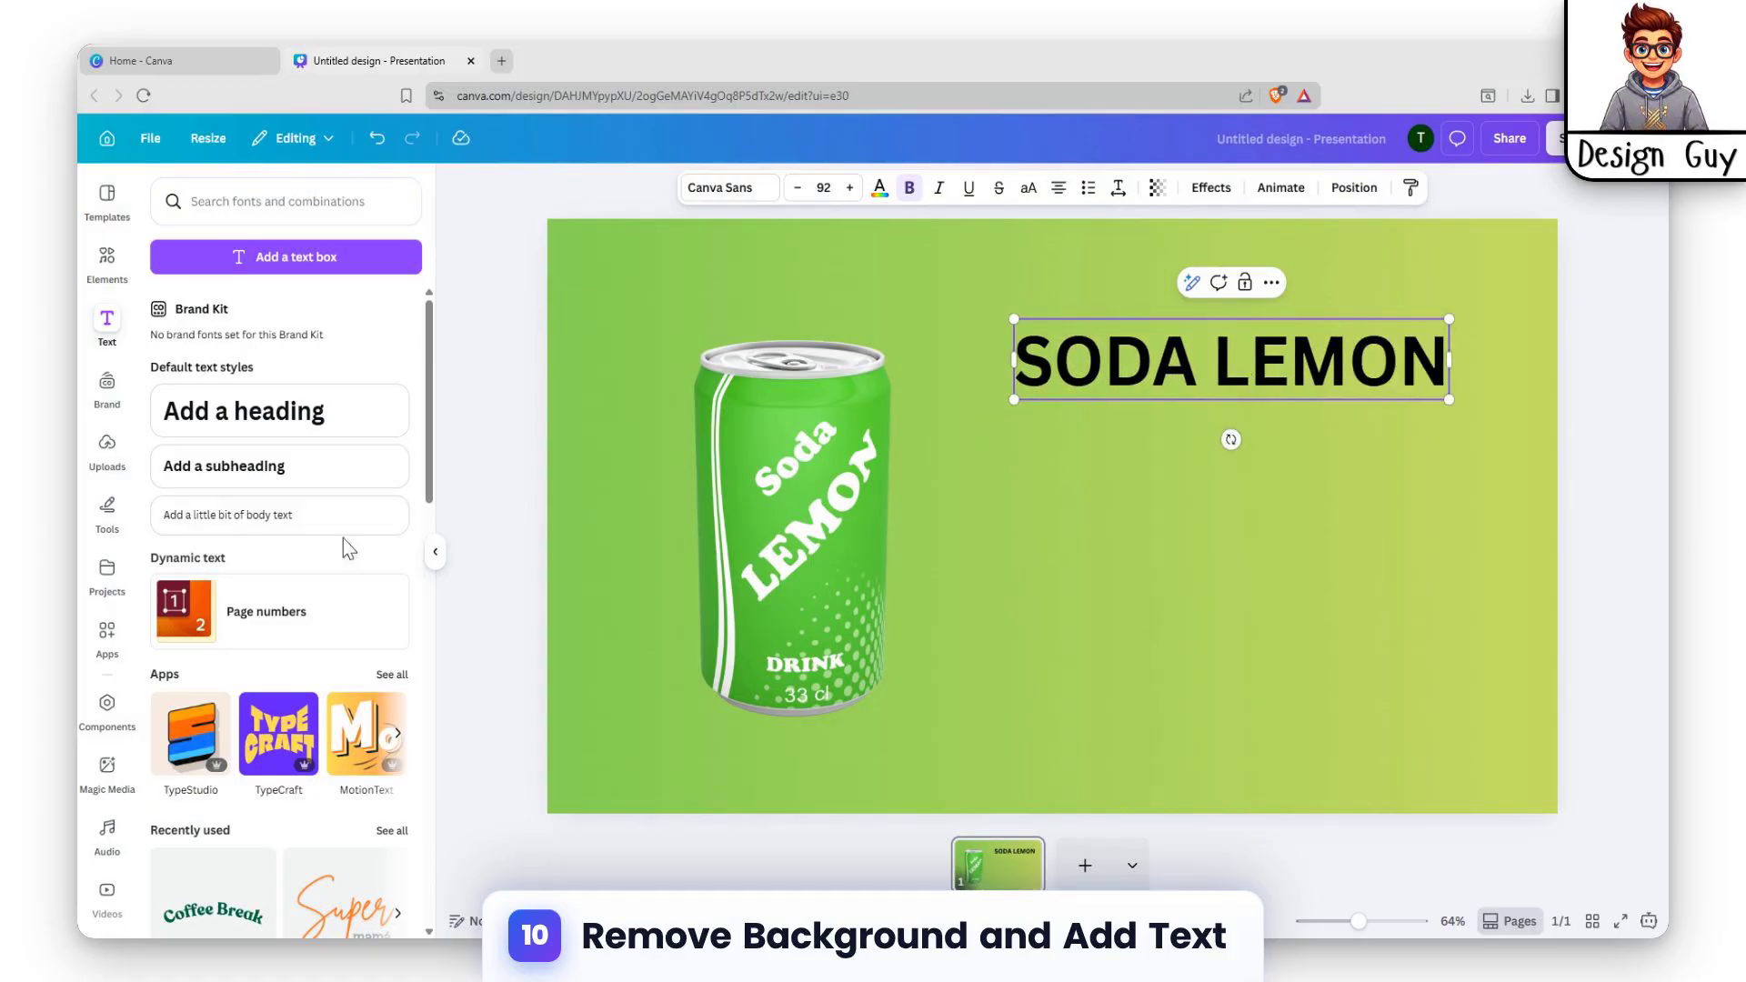
Step: Add a subheading reading "COOL AND REFRESHING" directly beneath the "SODA LEMON" heading
{"action": "left_click", "coordinate": [224, 465]}
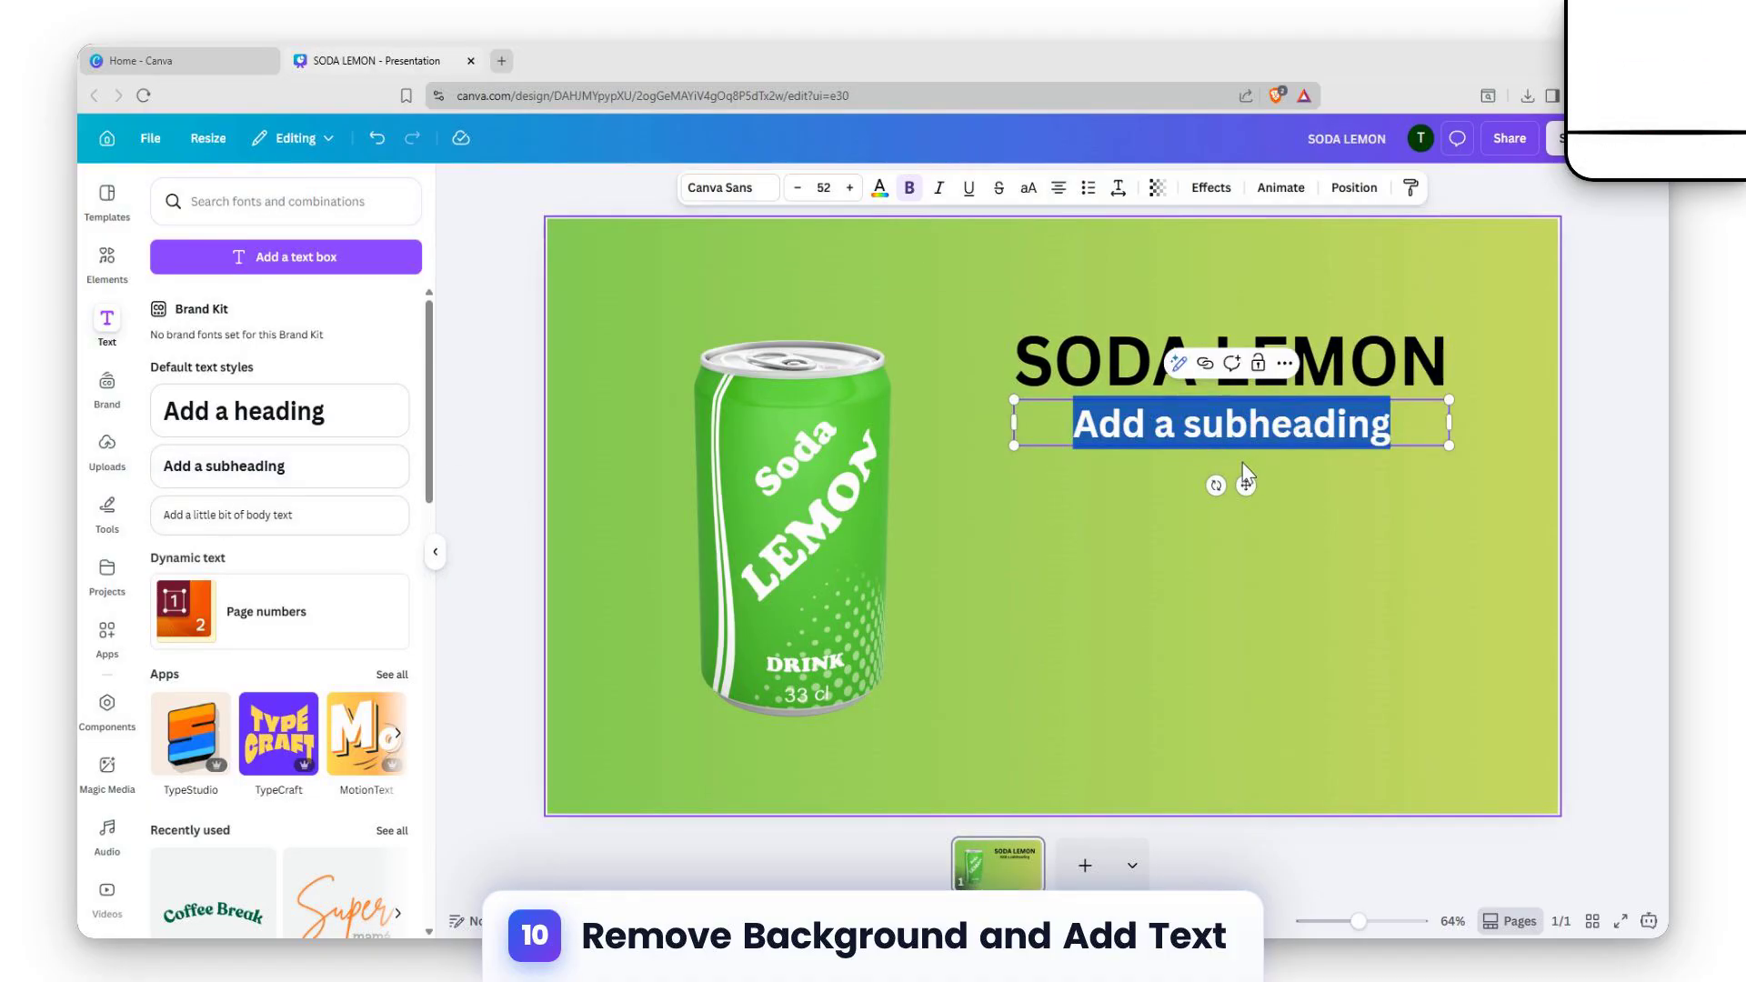
{"action": "type", "text": "COOL a"}
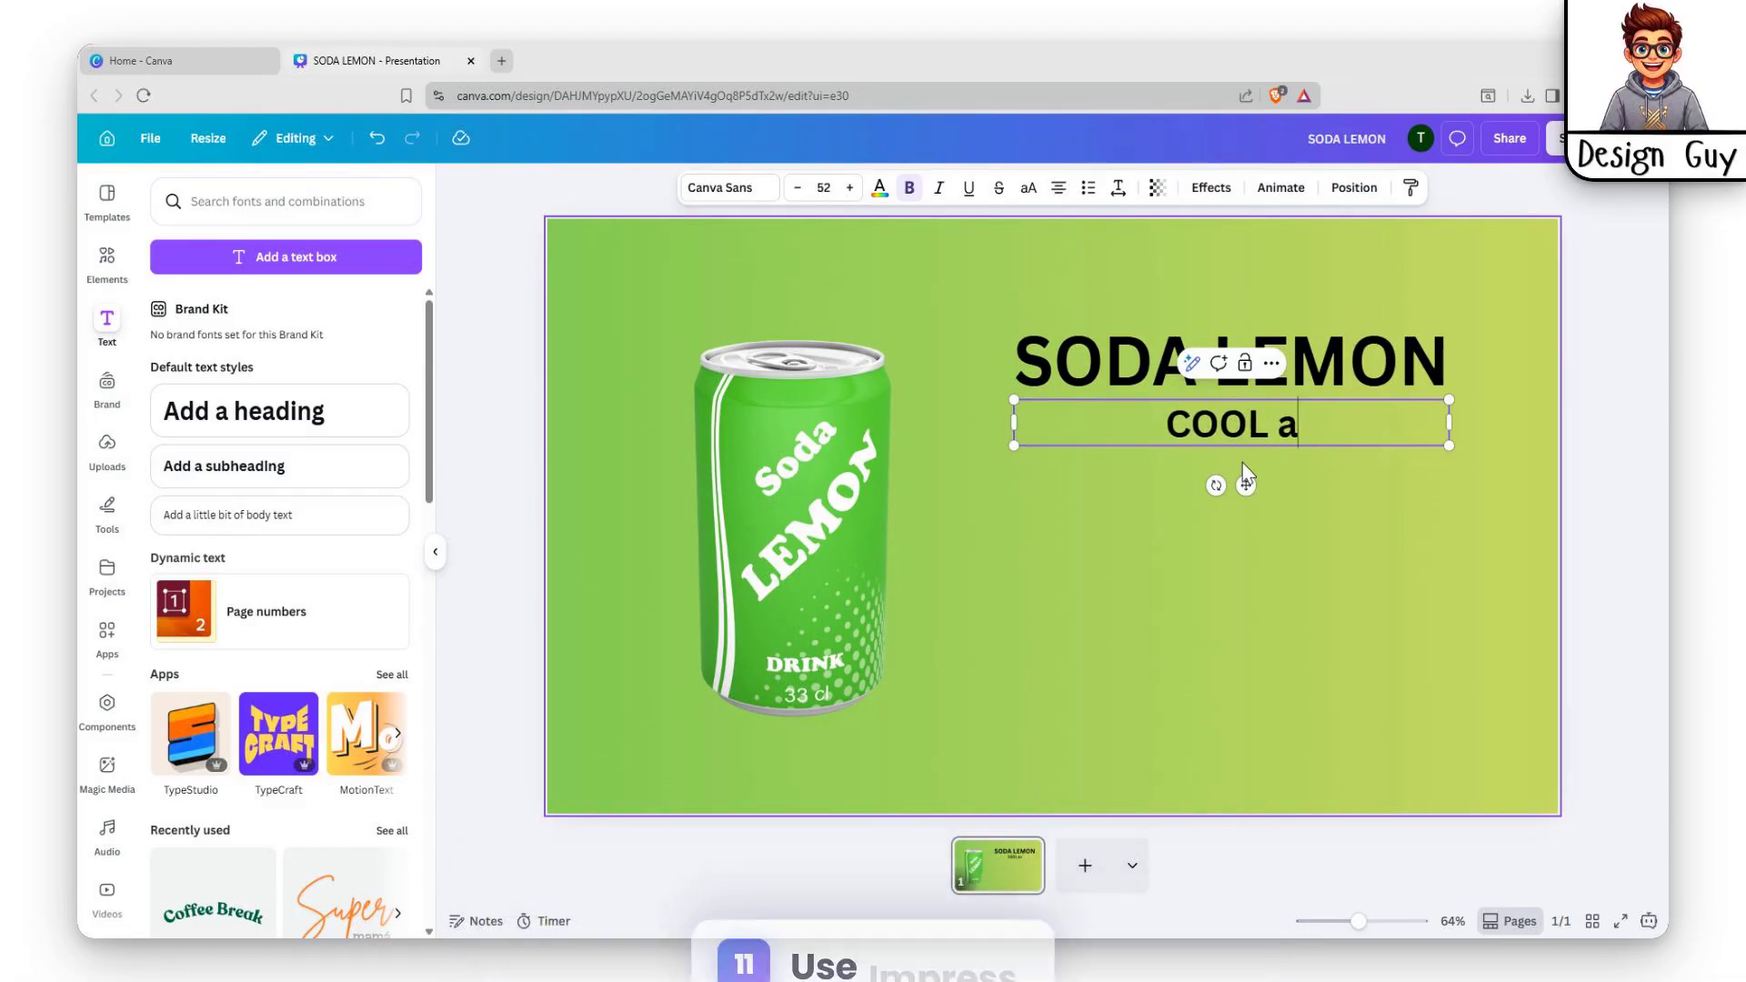
{"action": "key", "text": "BackSpace"}
{"action": "type", "text": "AND"}
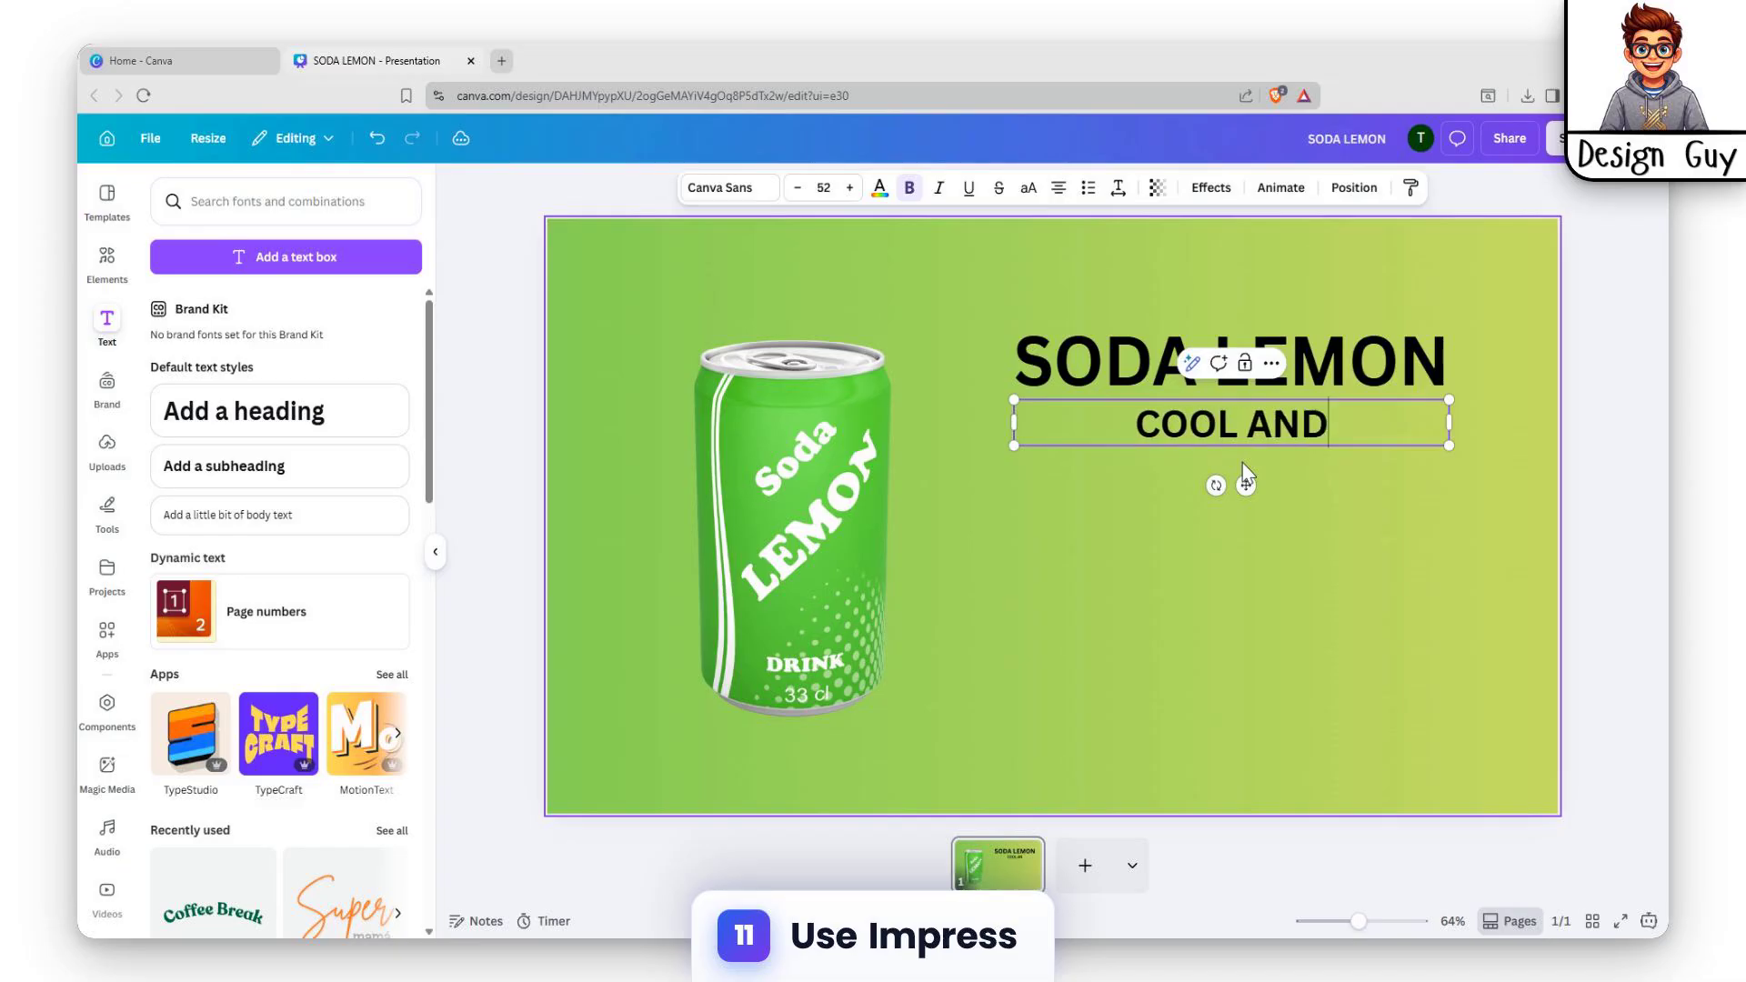
{"action": "type", "text": " REFRE"}
{"action": "key", "text": "BackSpace"}
{"action": "type", "text": "ING"}
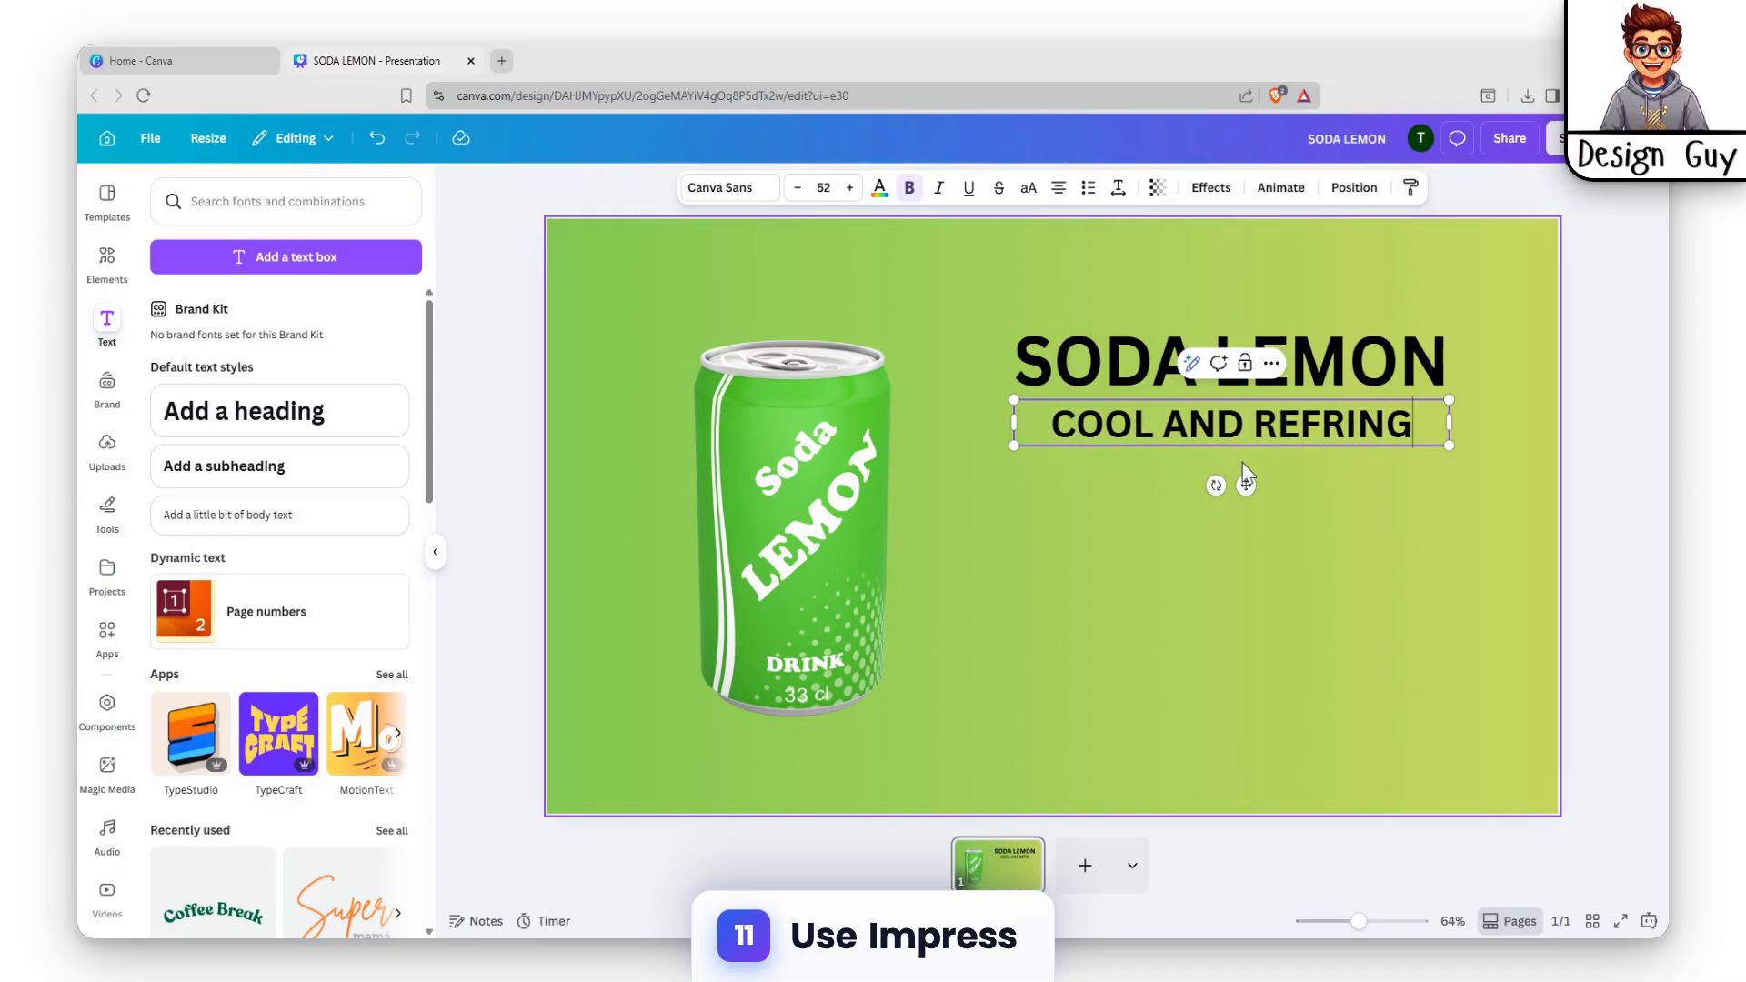
{"action": "key", "text": "Left"}
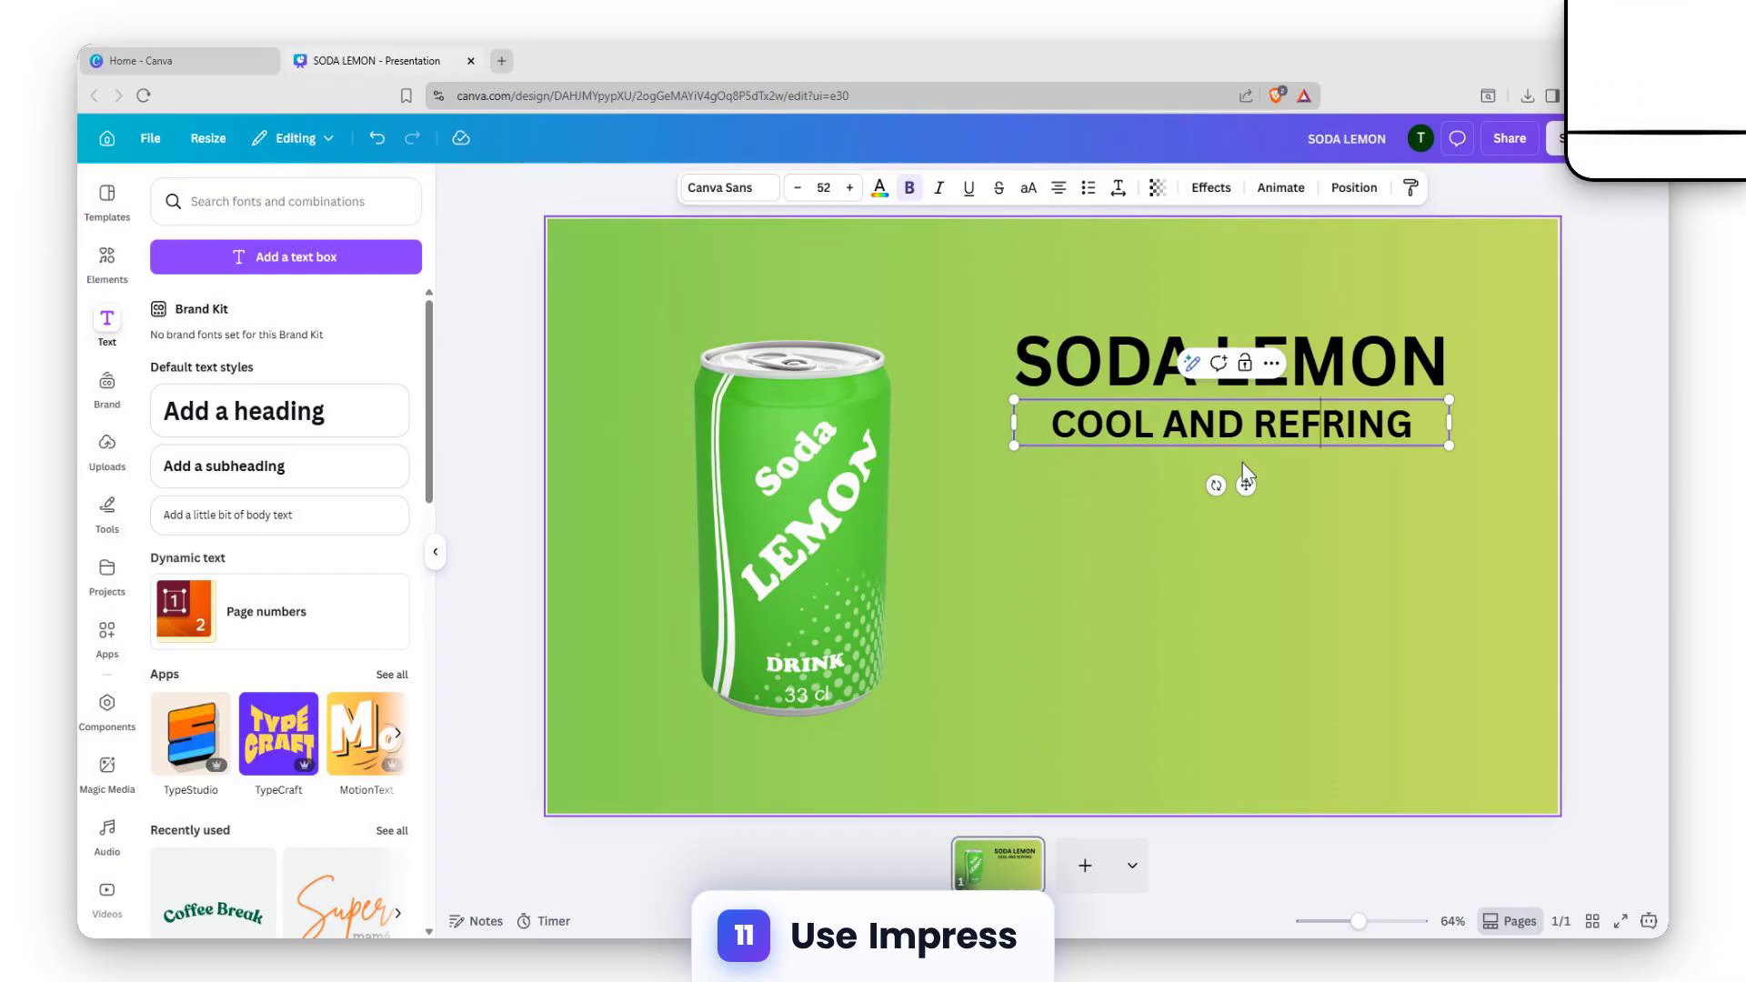
{"action": "type", "text": "E"}
{"action": "key", "text": "BackSpace"}
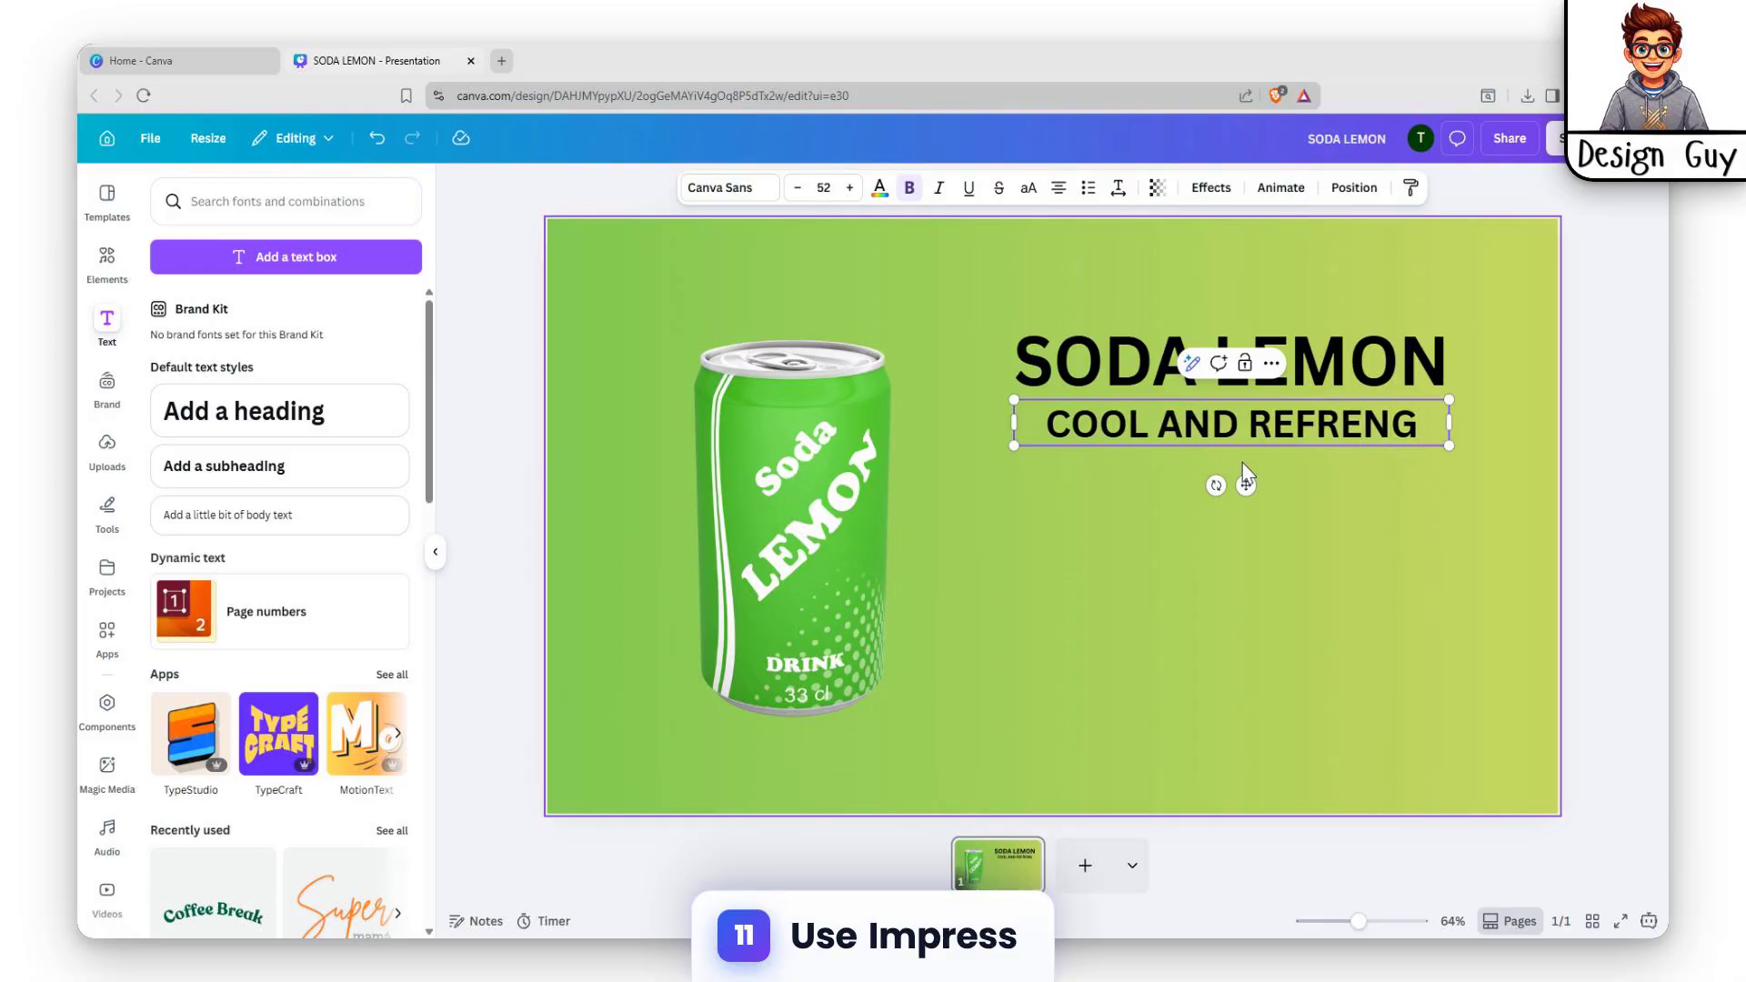
{"action": "type", "text": "SHI"}
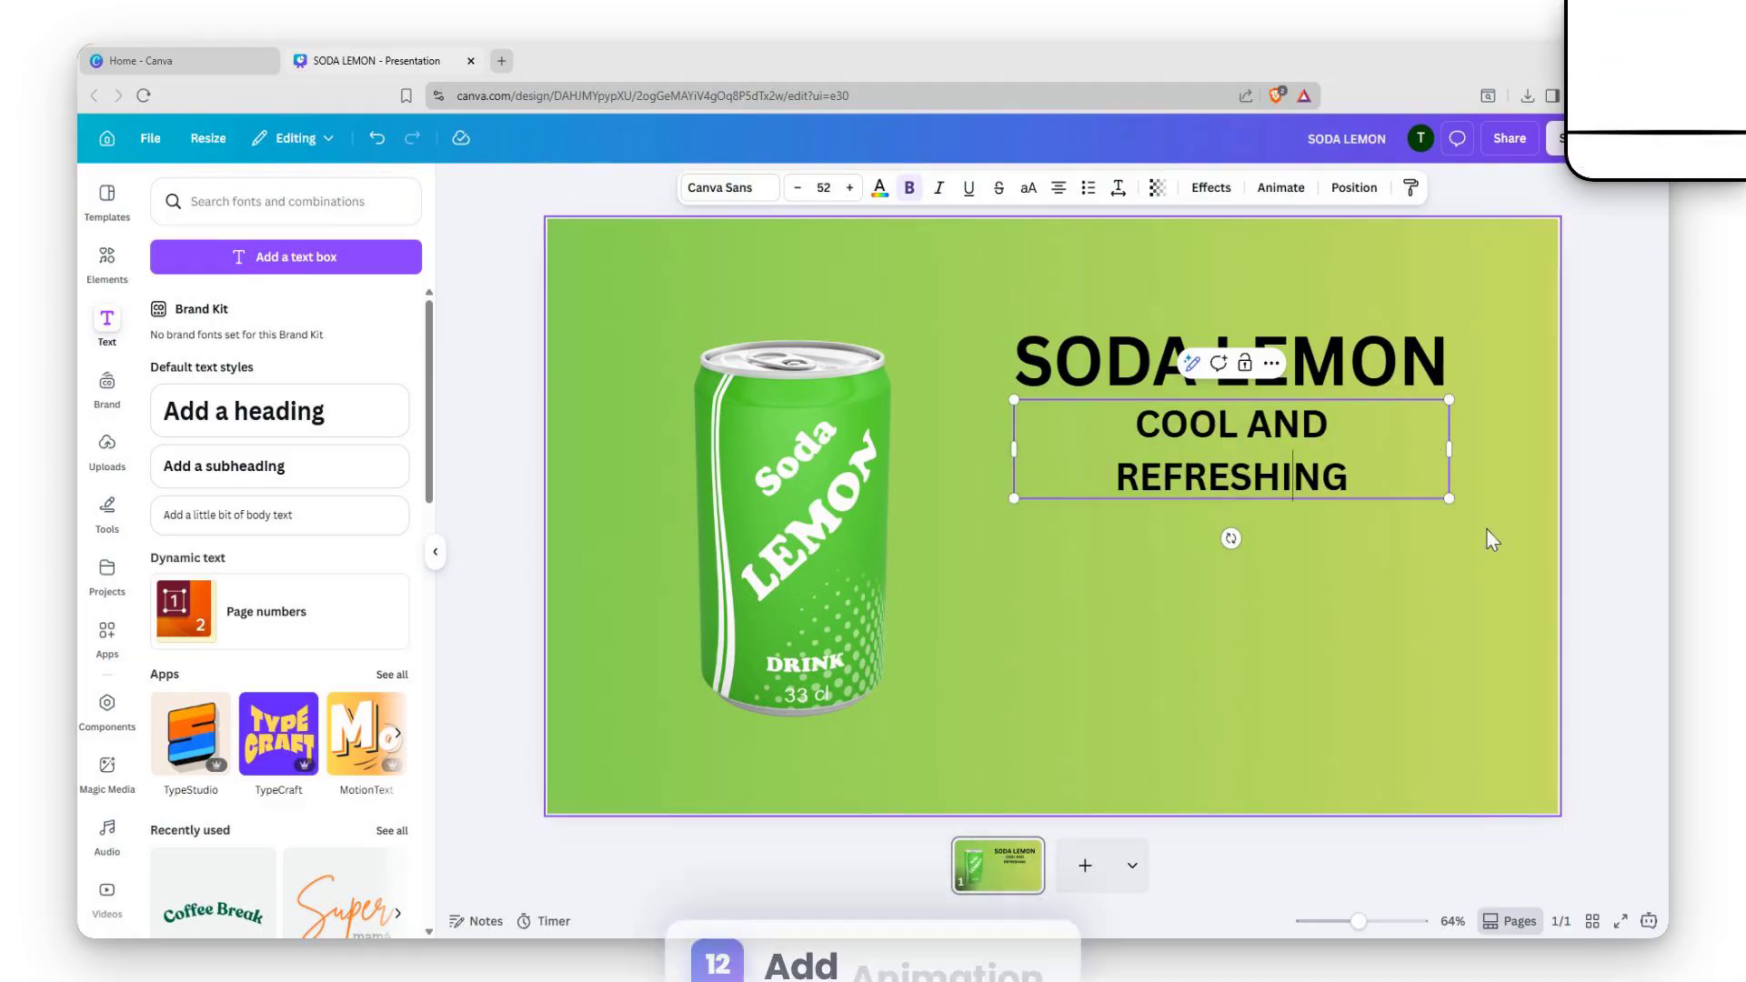
{"action": "left_click", "coordinate": [1466, 570]}
Step: Move the "COOL AND REFRESHING" subheading slightly lower to leave a gap beneath the heading
{"action": "left_click", "coordinate": [1263, 455]}
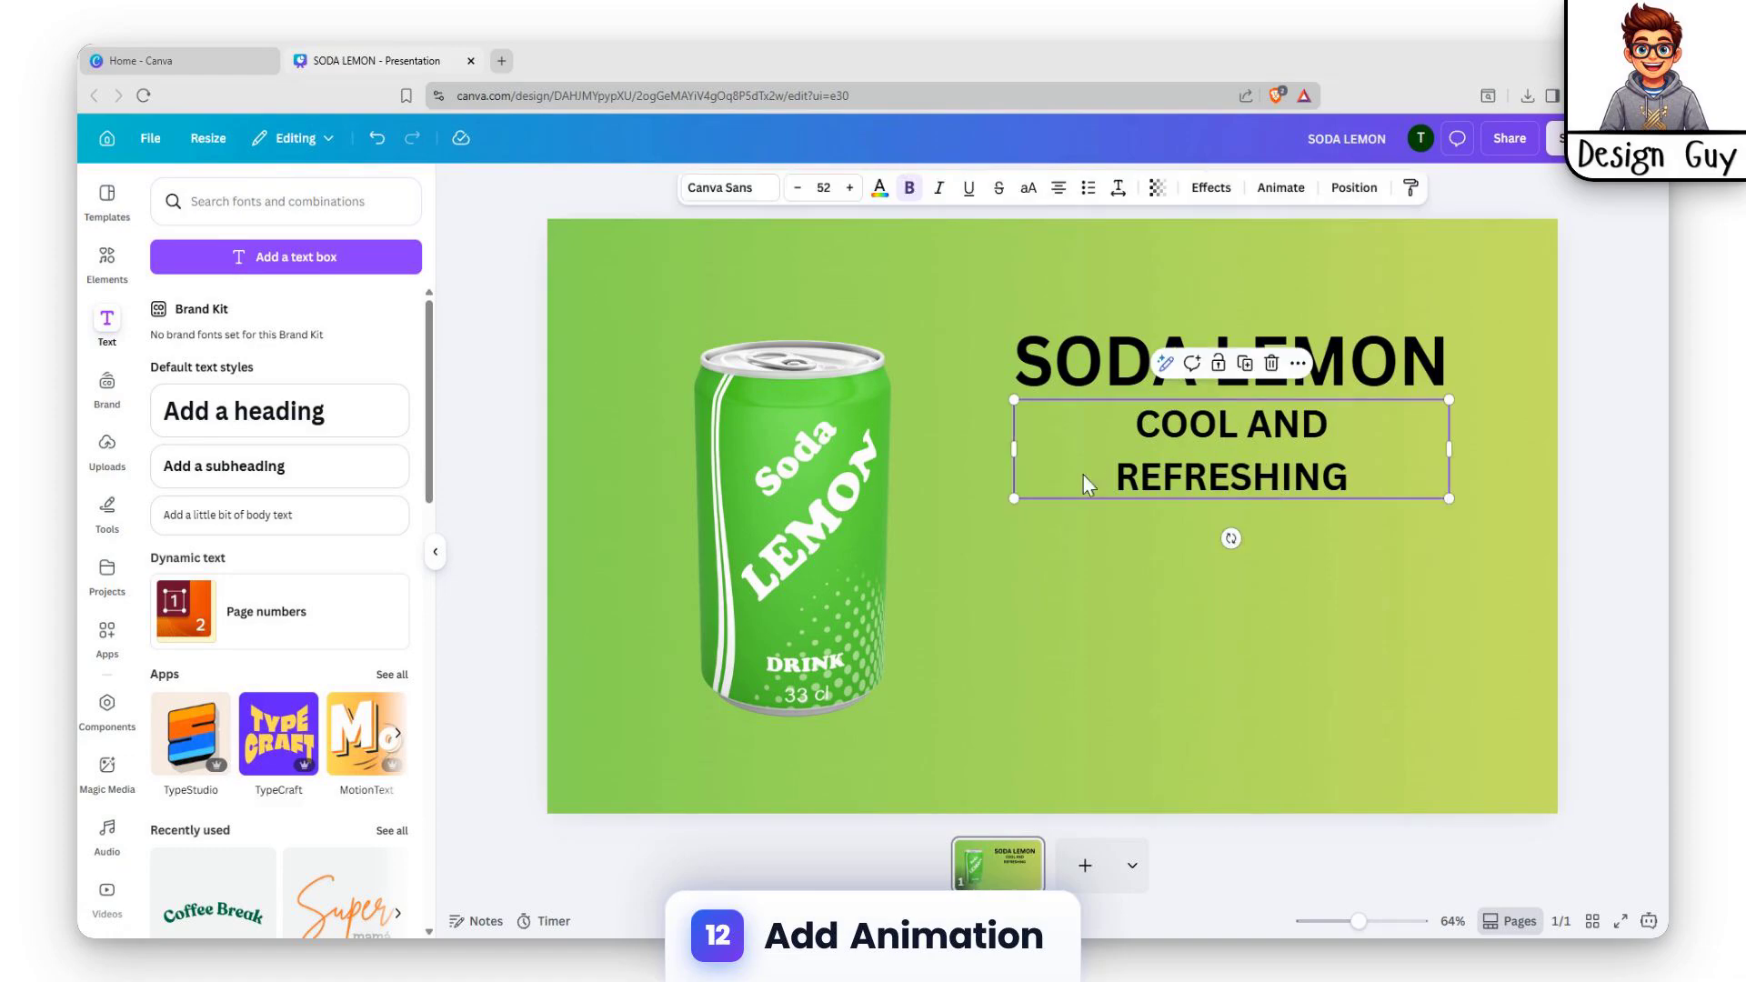
{"action": "left_click_drag", "start_coordinate": [1165, 449], "coordinate": [1170, 491]}
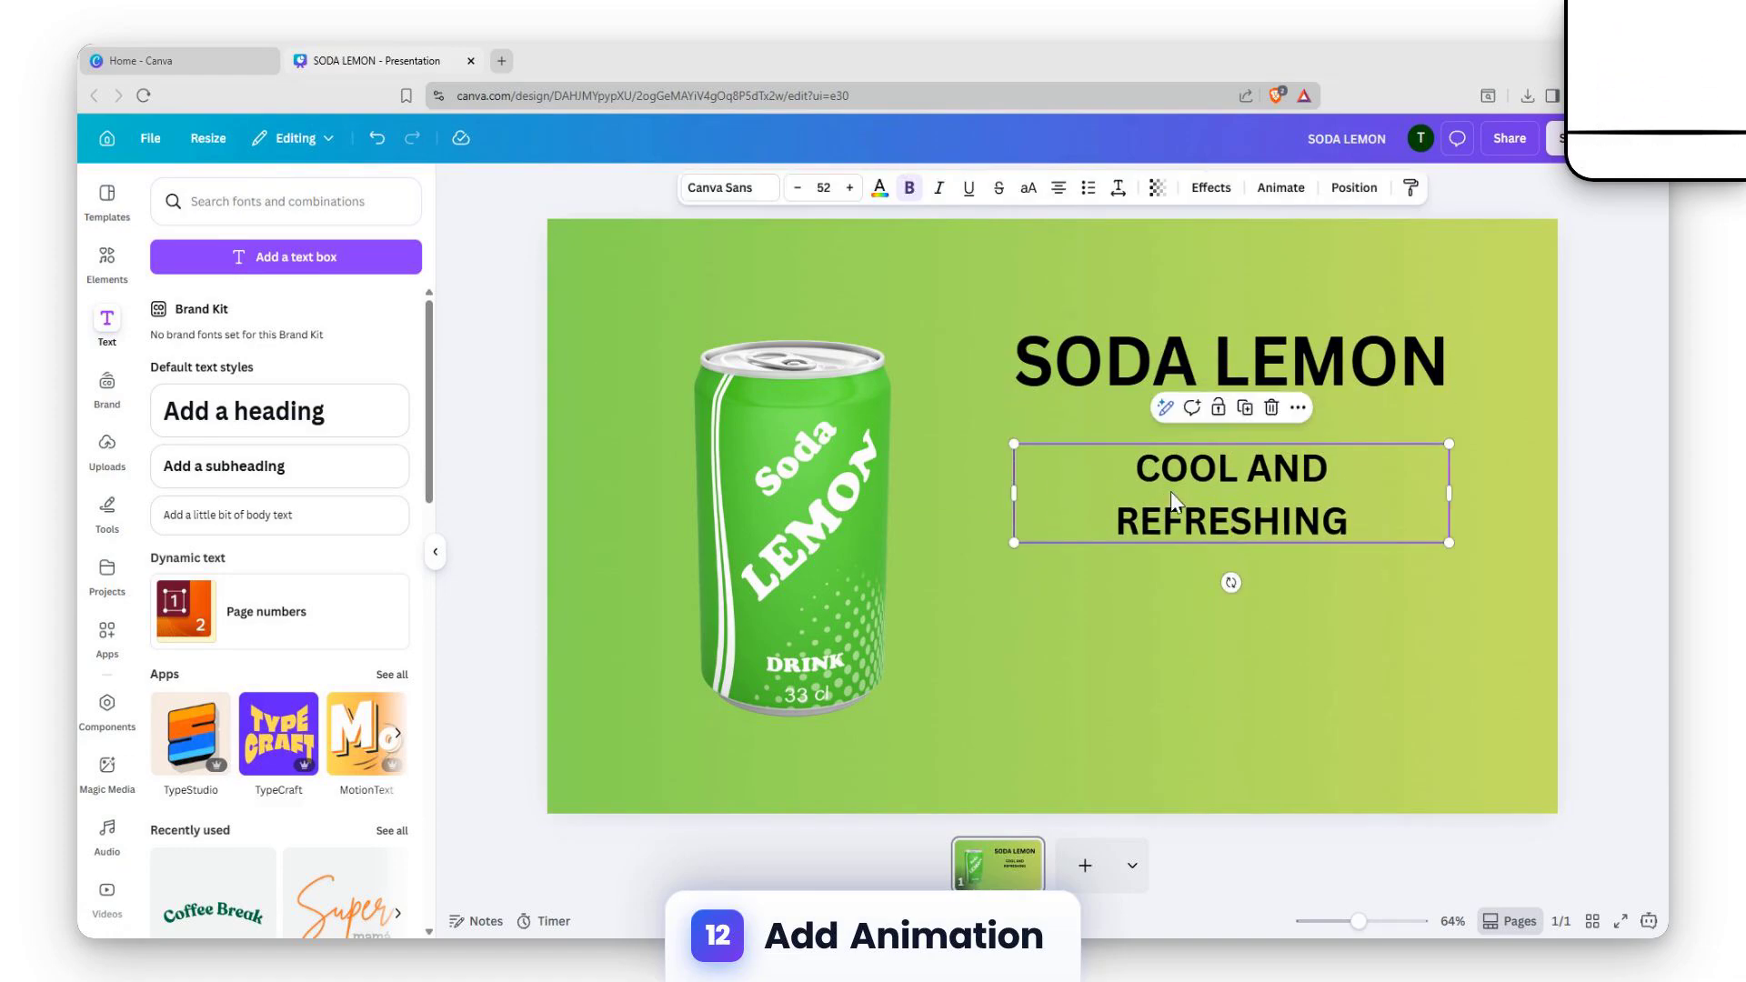
{"action": "key", "text": "Escape"}
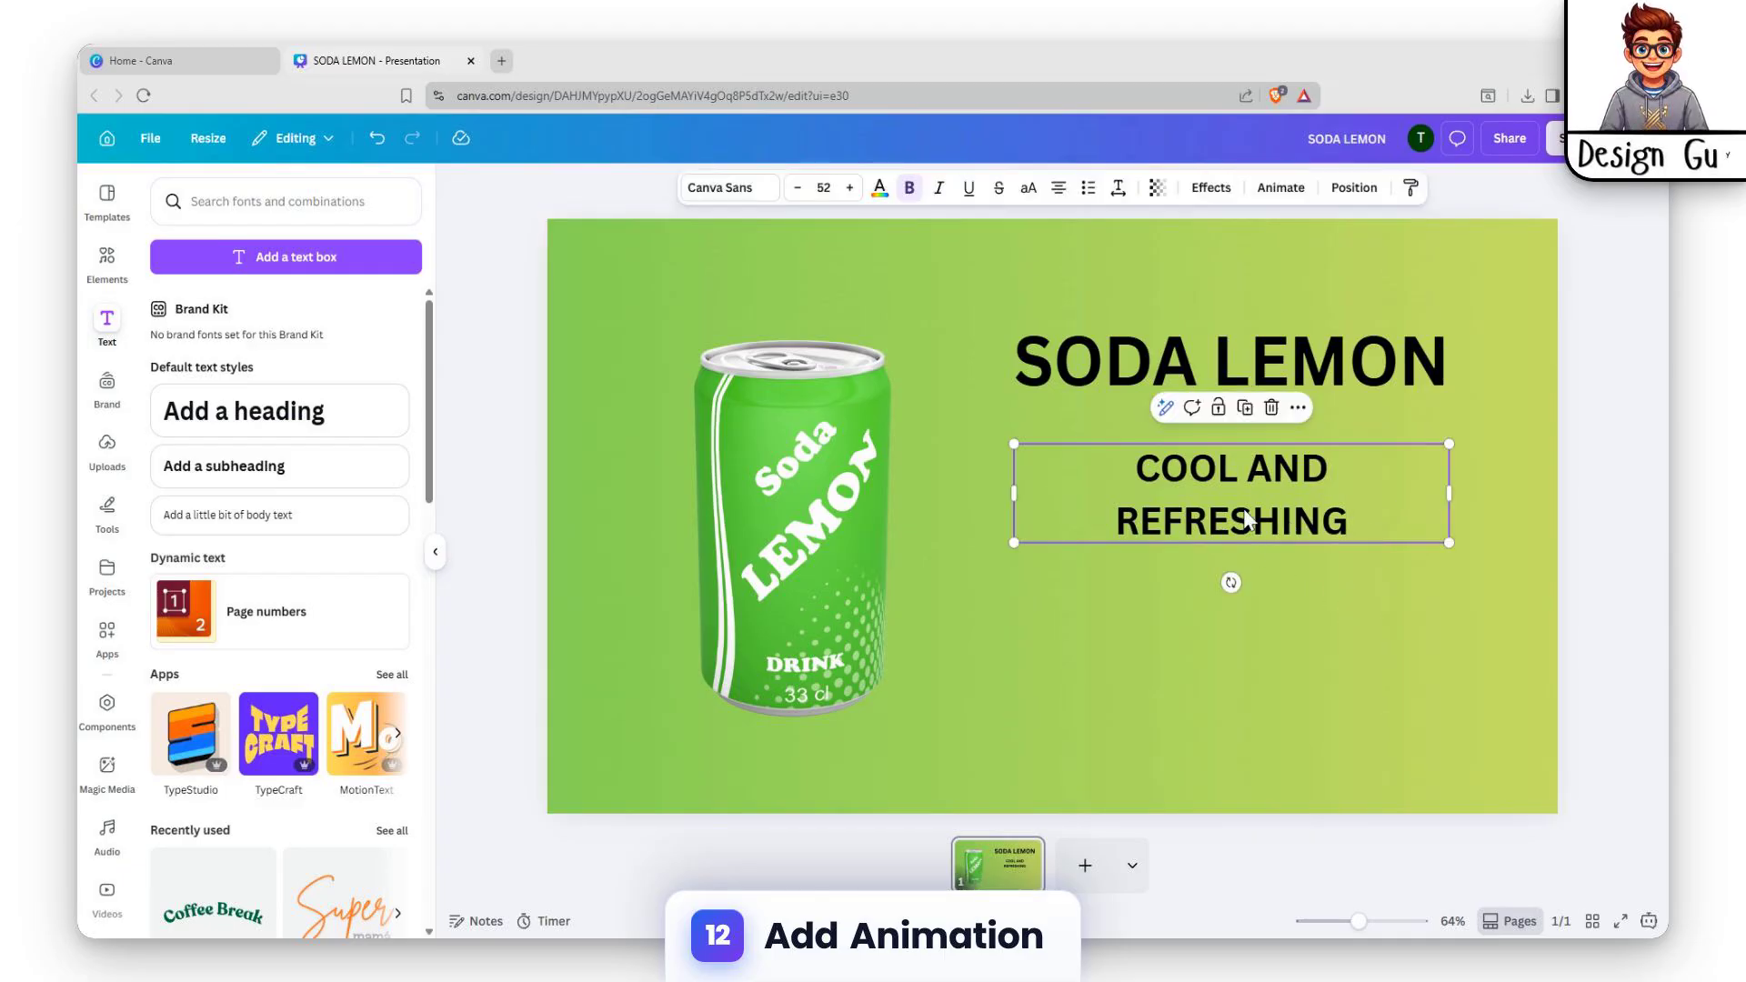
Step: Apply the Baseline animation to the "COOL AND REFRESHING" subheading and reduce its speed to near the minimum
{"action": "left_click", "coordinate": [1280, 190]}
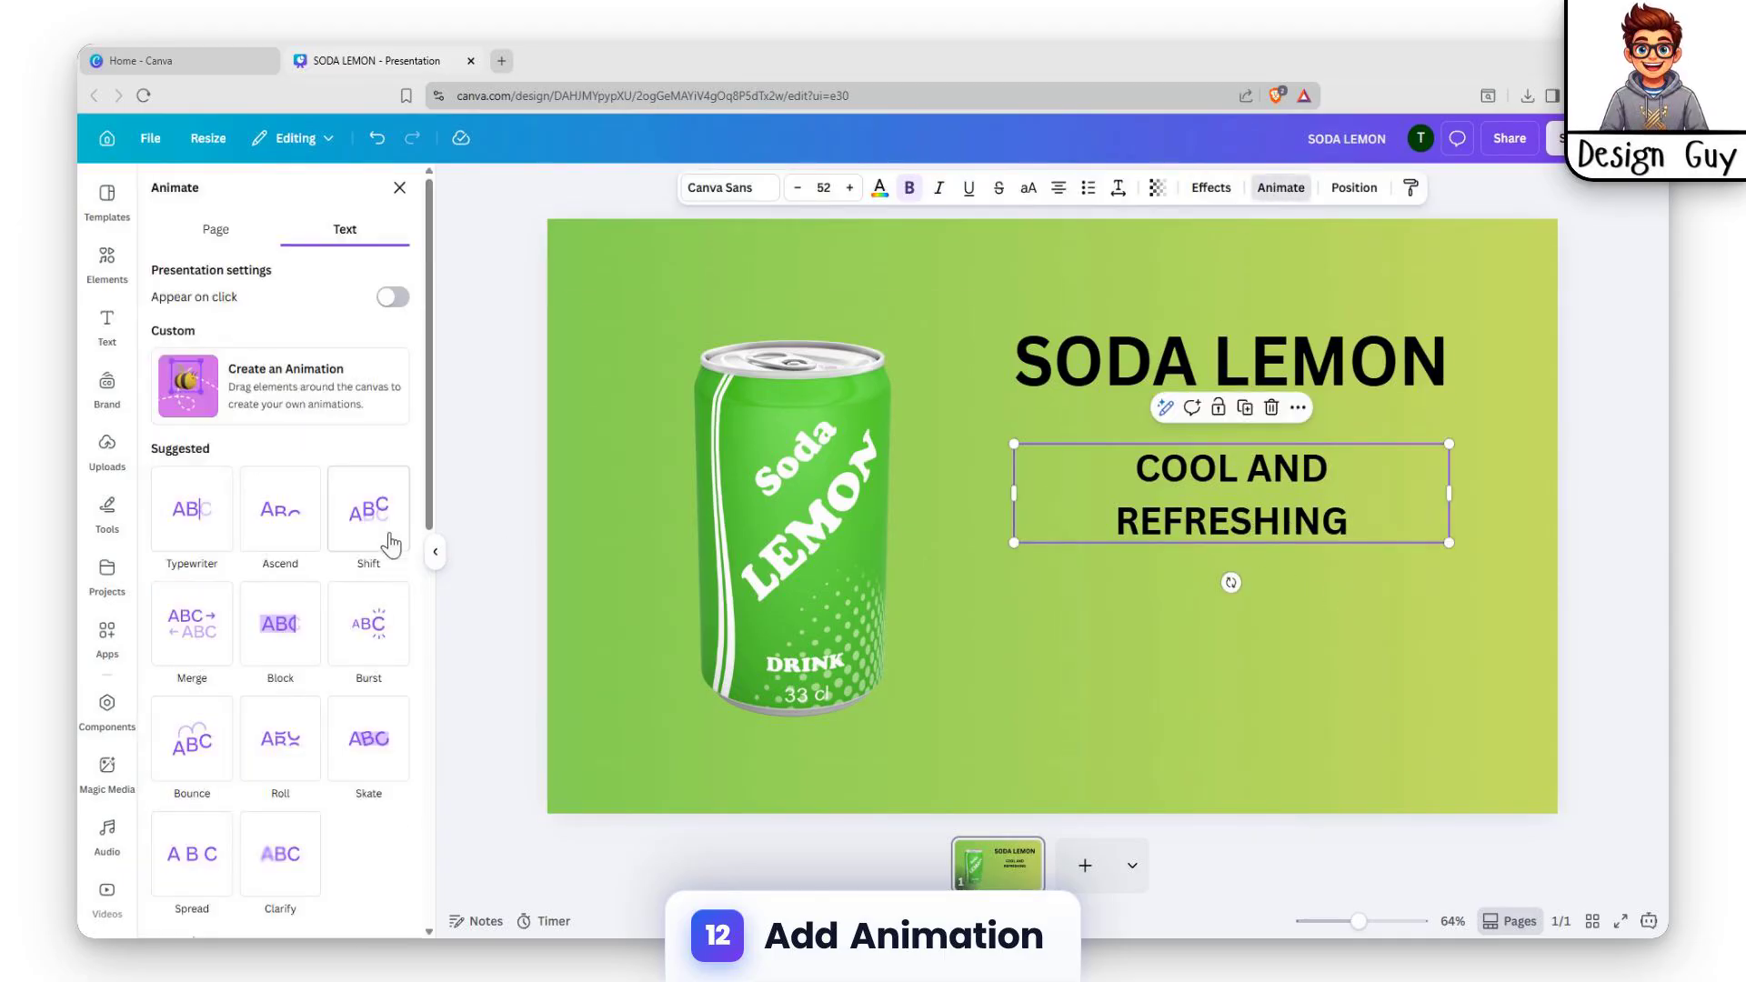
{"action": "scroll", "coordinate": [355, 582], "scroll_direction": "down", "scroll_amount": 6}
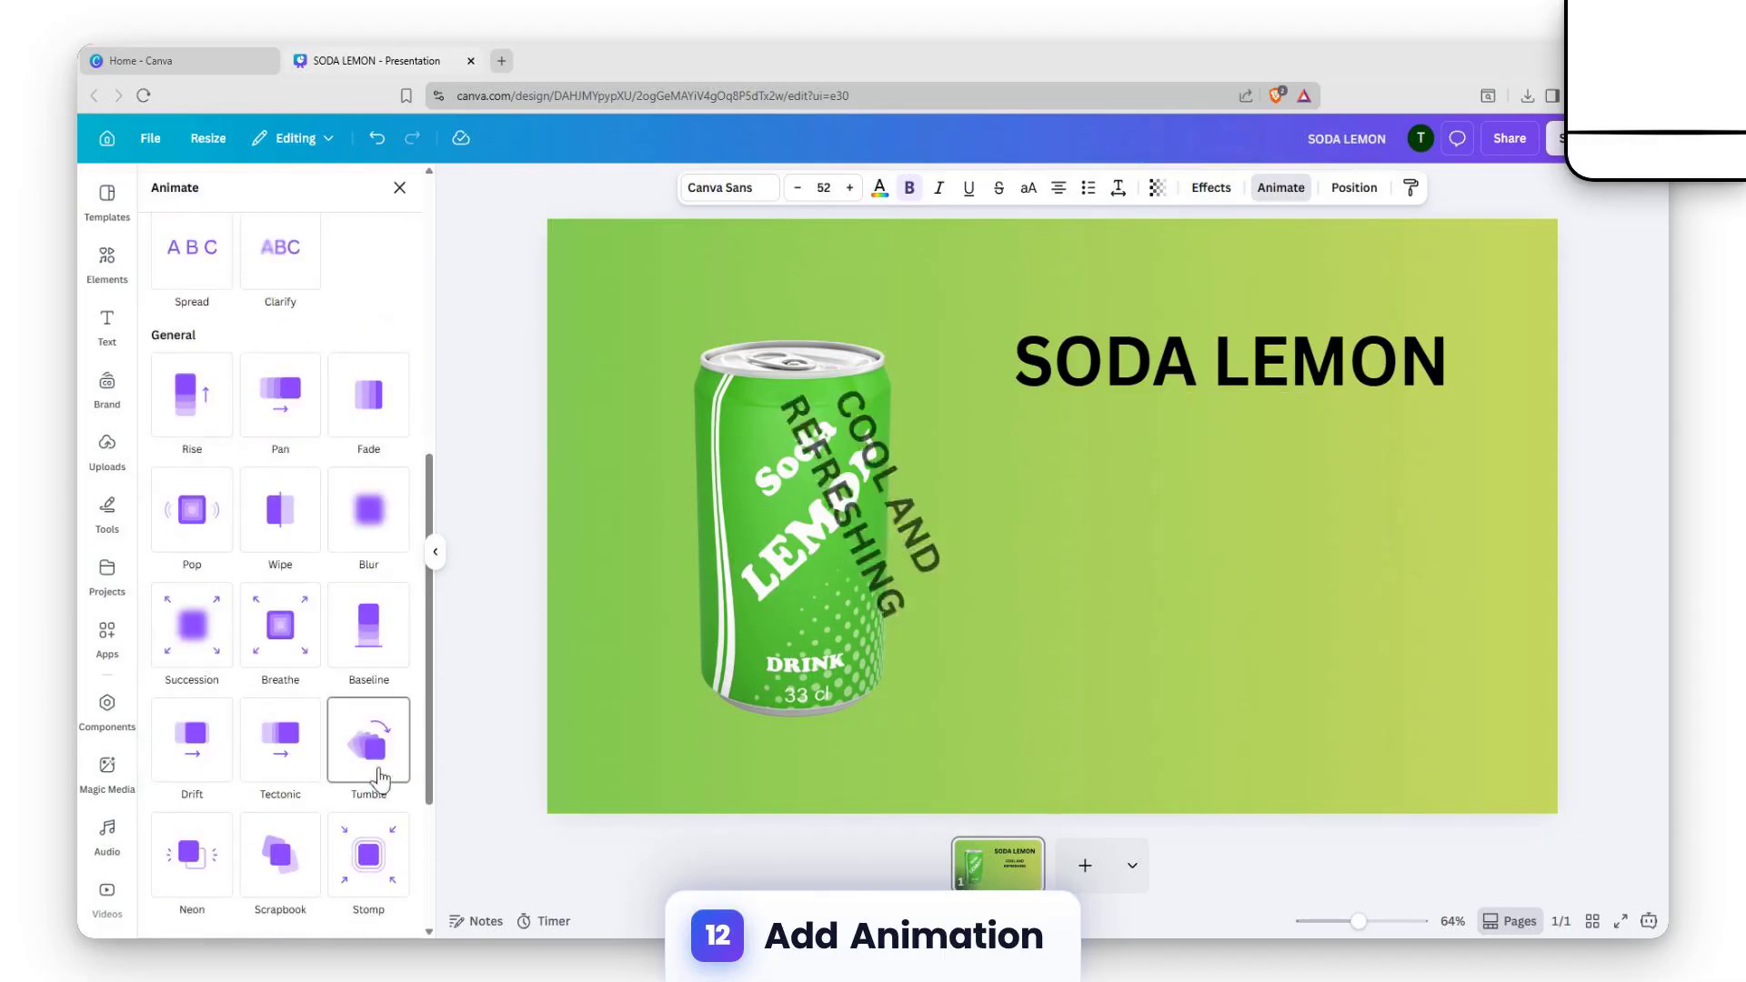
{"action": "left_click", "coordinate": [369, 659]}
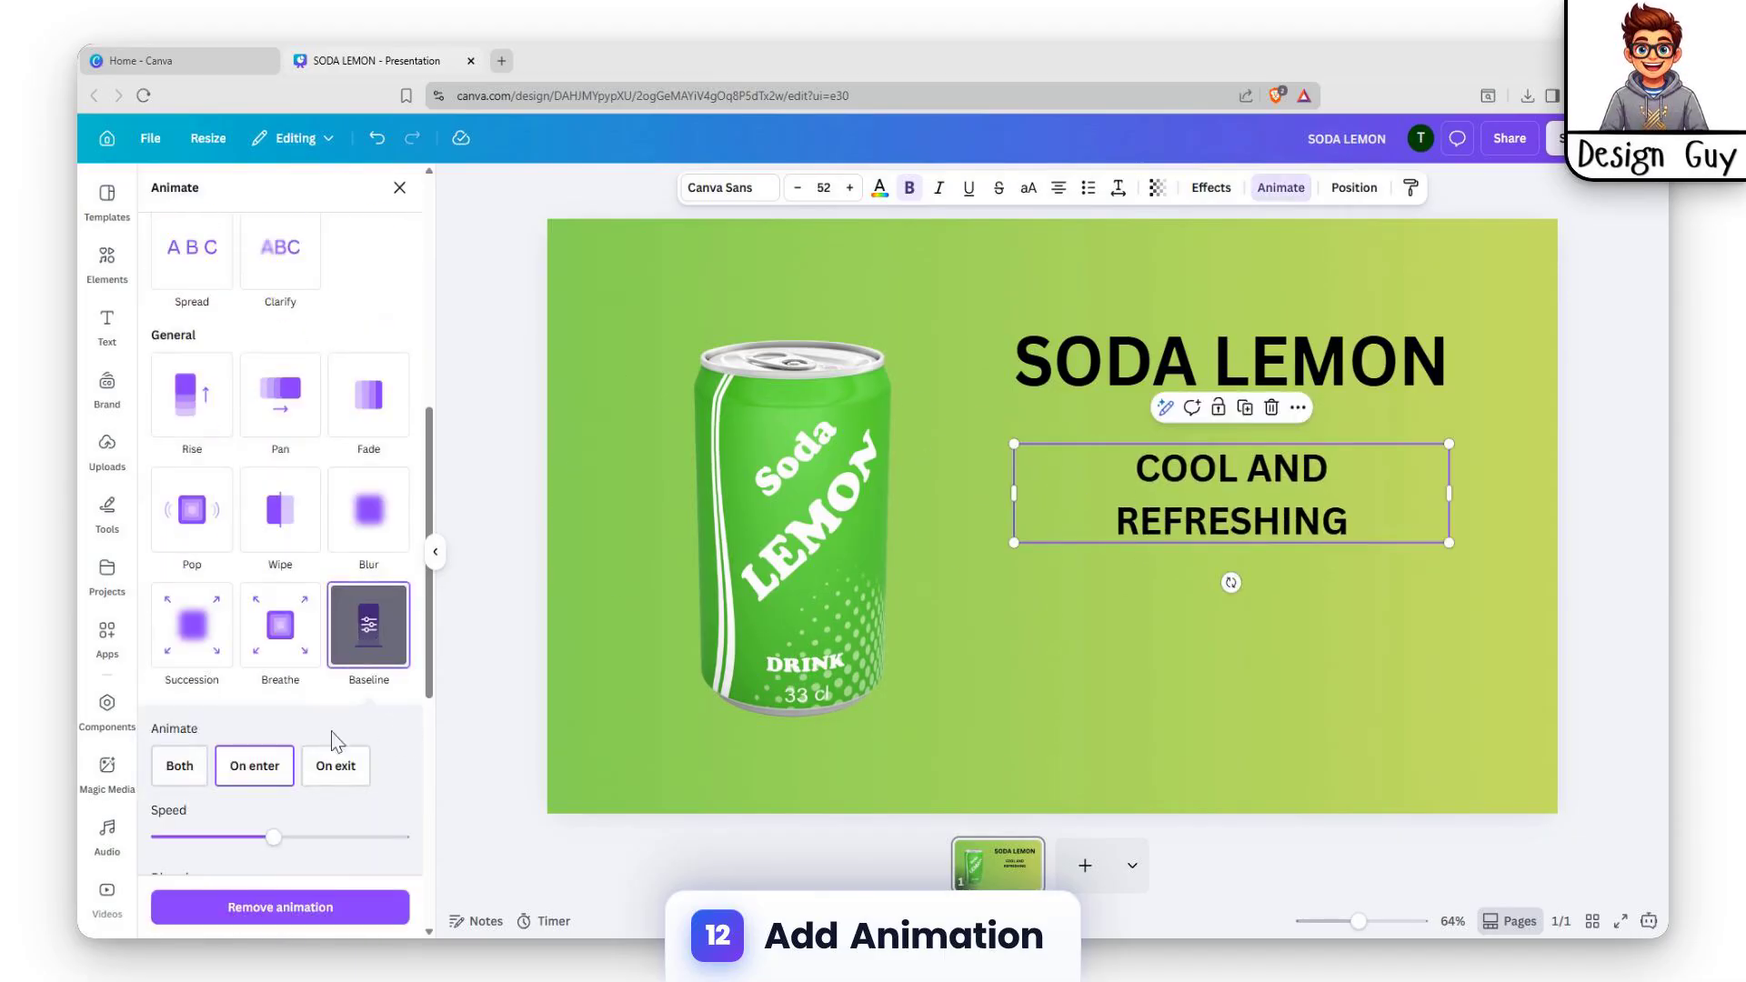
{"action": "left_click_drag", "start_coordinate": [267, 838], "coordinate": [165, 839]}
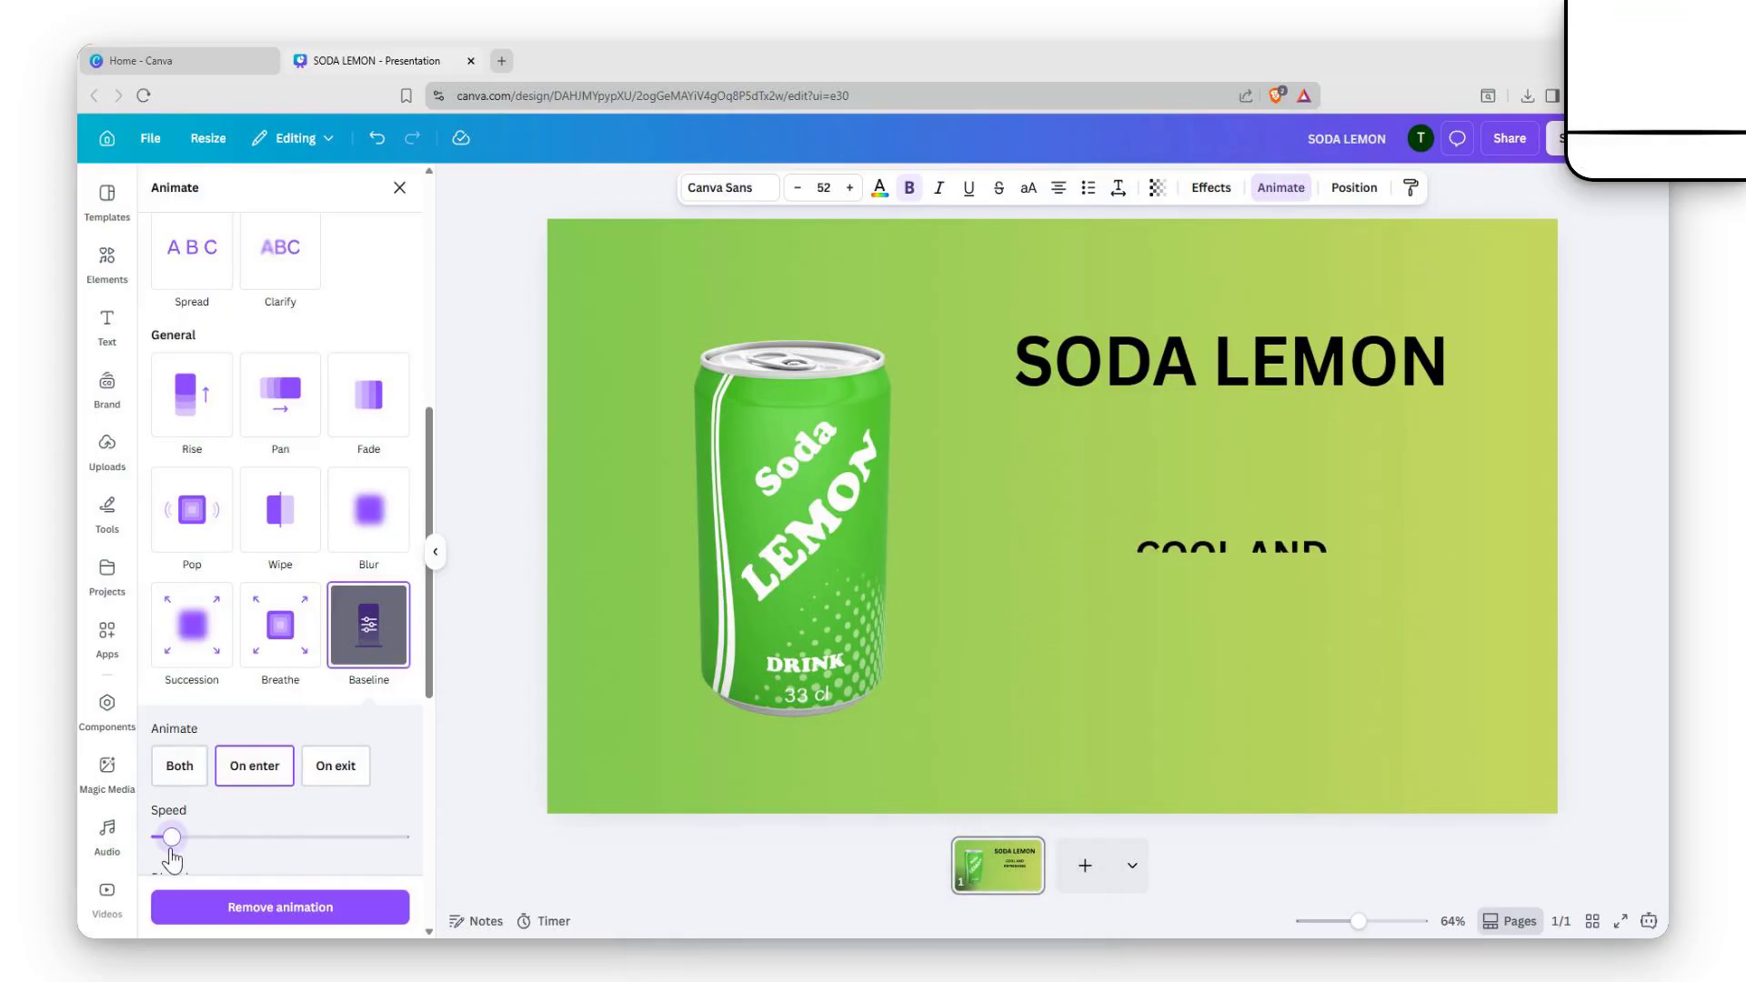
Step: Apply the Baseline animation to the "SODA LEMON" heading with a downward direction and a speed near the minimum
{"action": "left_click", "coordinate": [1103, 373]}
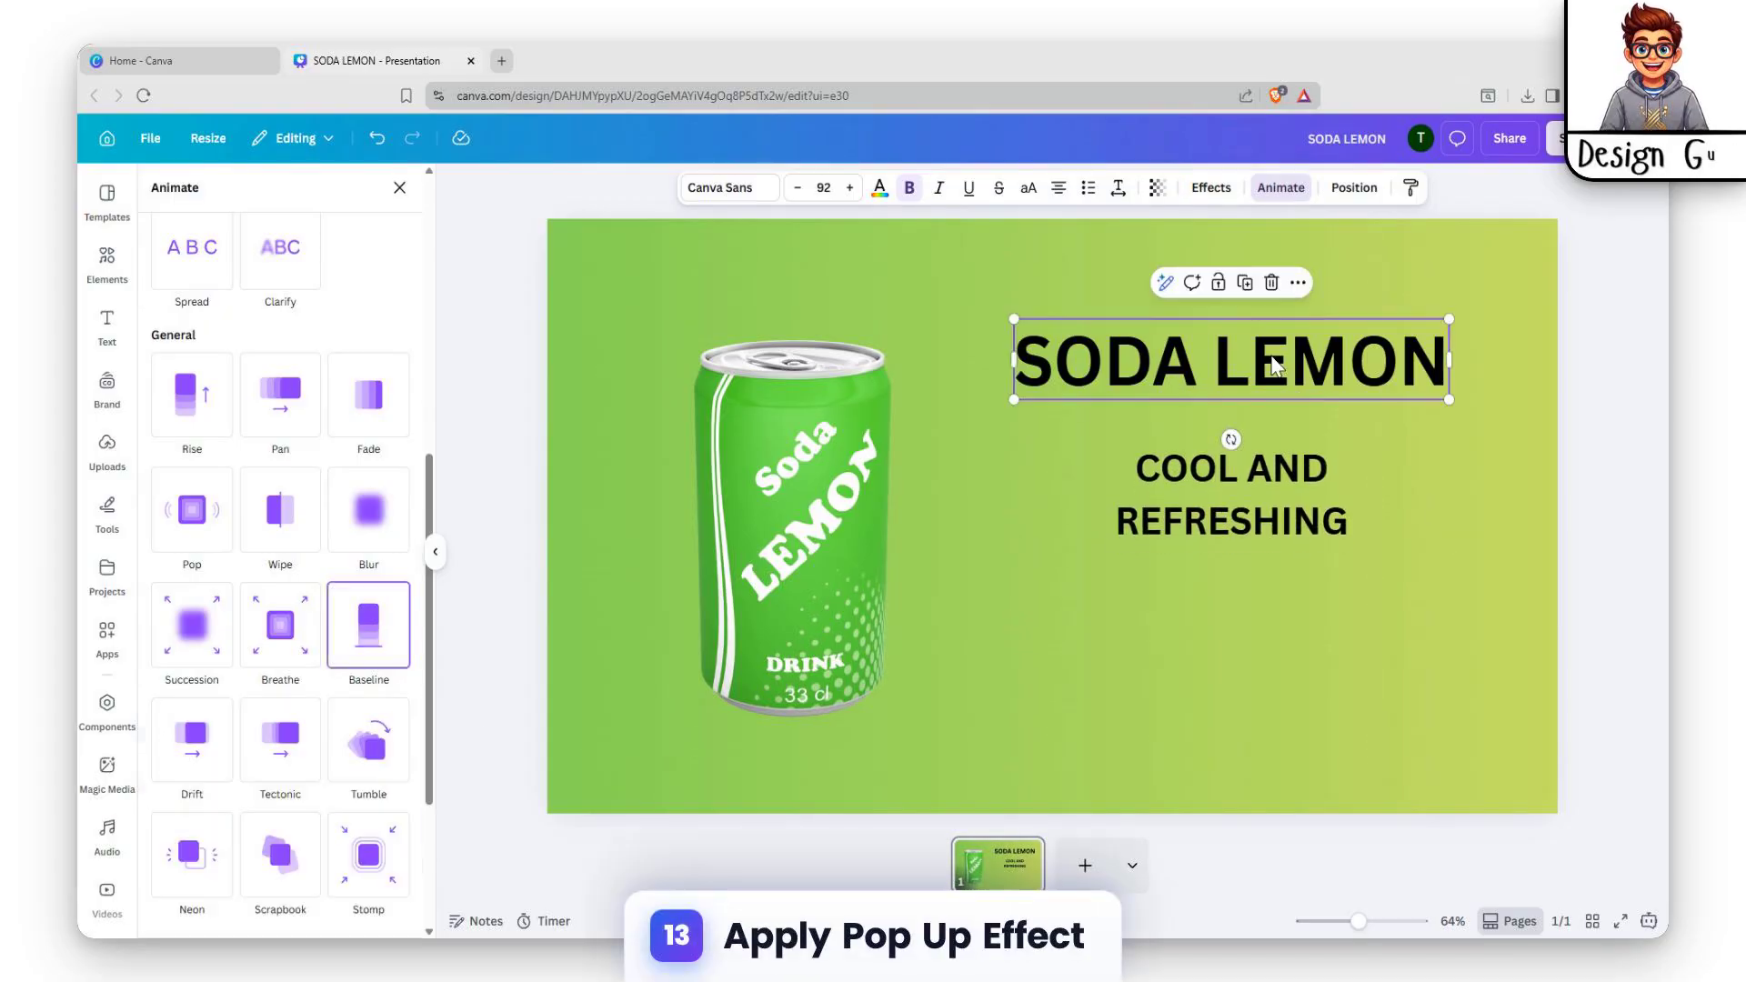
{"action": "left_click", "coordinate": [368, 625]}
{"action": "scroll", "coordinate": [313, 698], "scroll_direction": "down", "scroll_amount": 5}
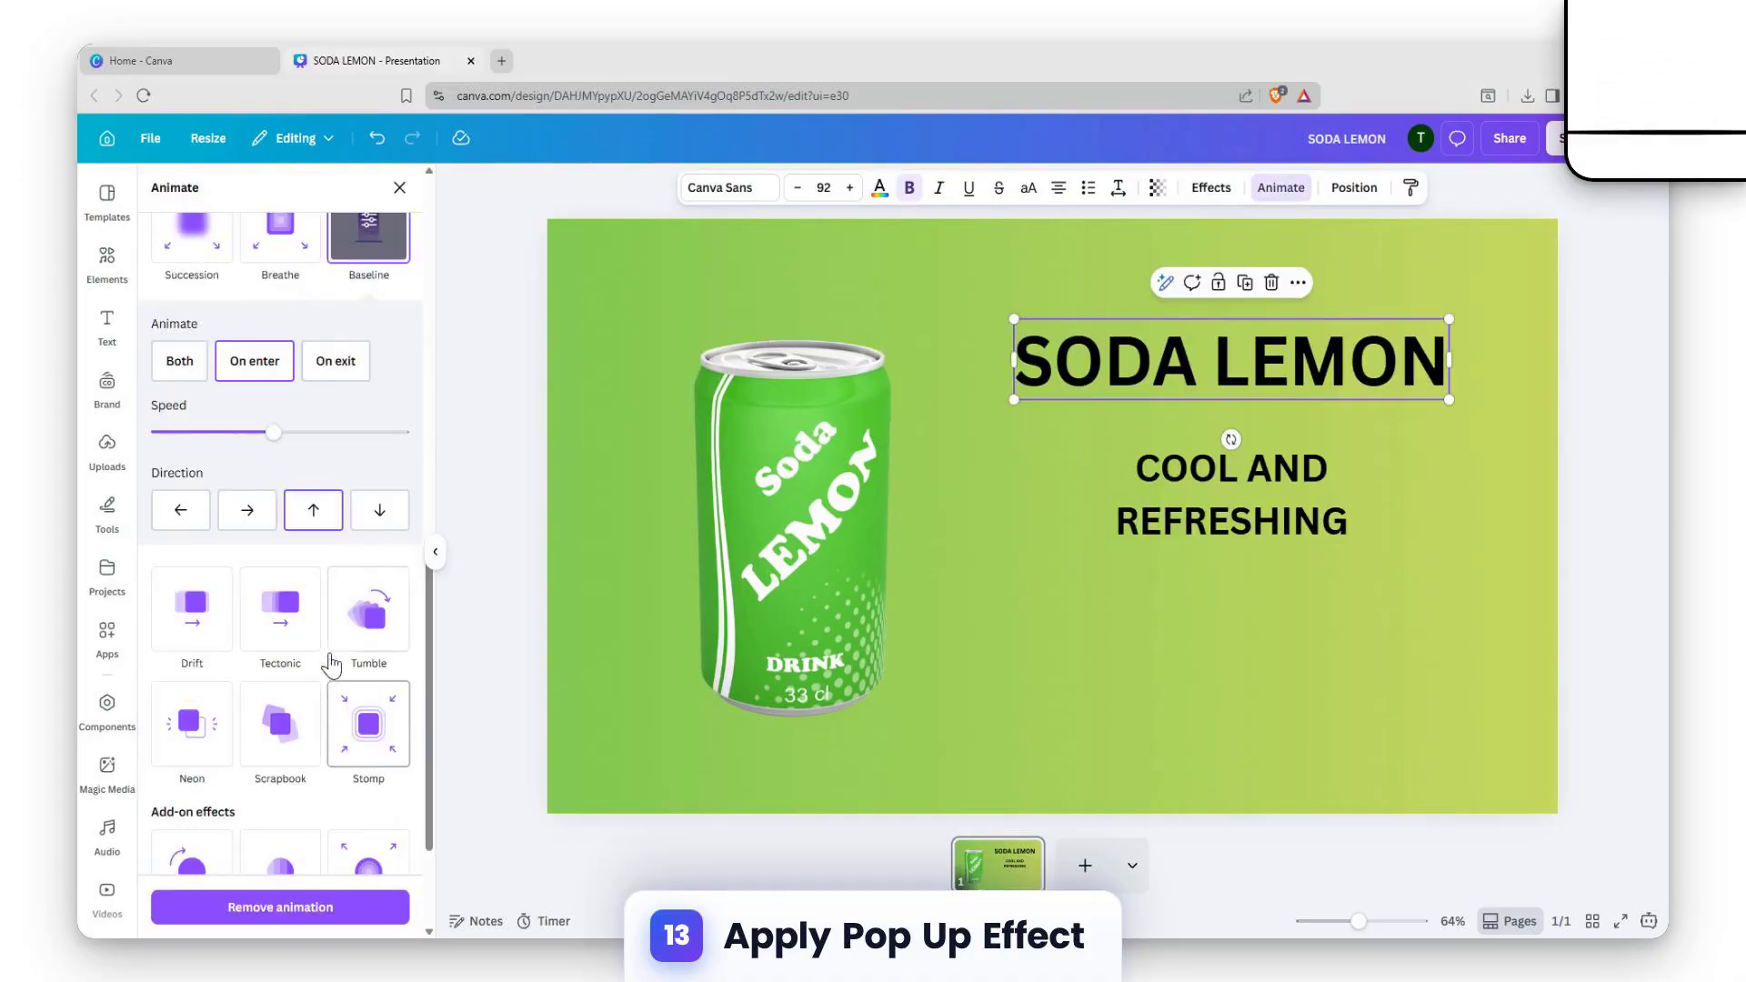
{"action": "left_click", "coordinate": [376, 512]}
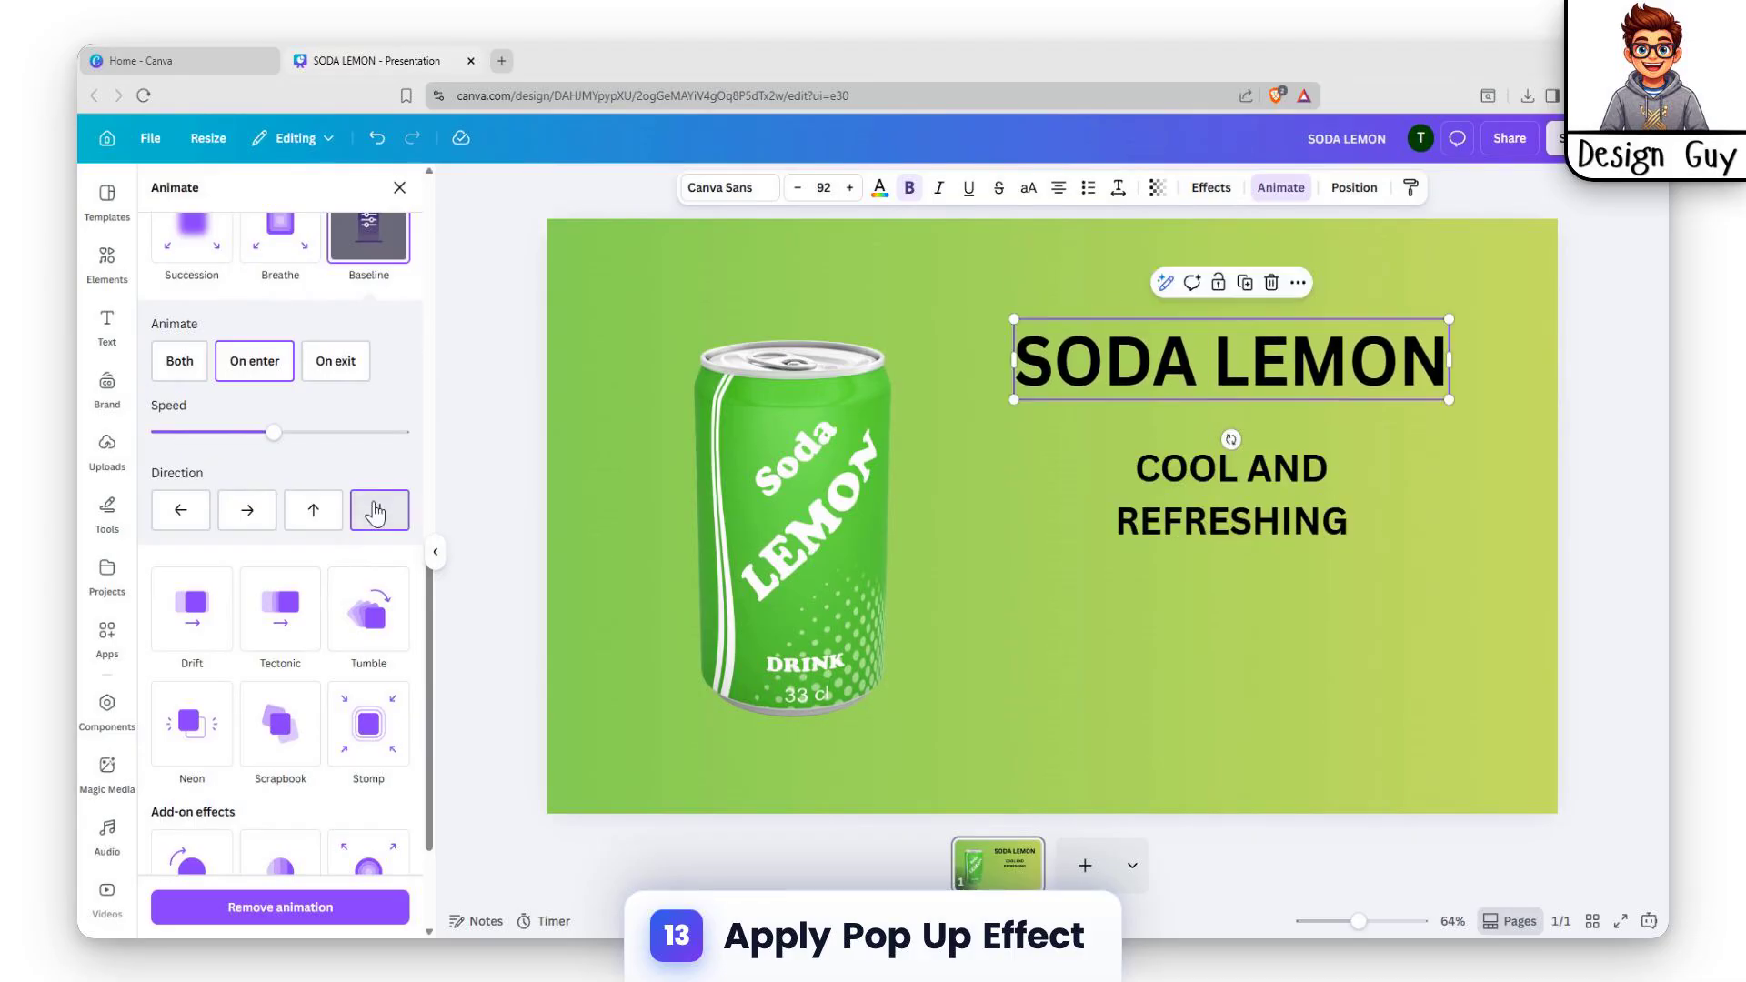
{"action": "left_click_drag", "start_coordinate": [244, 434], "coordinate": [169, 438]}
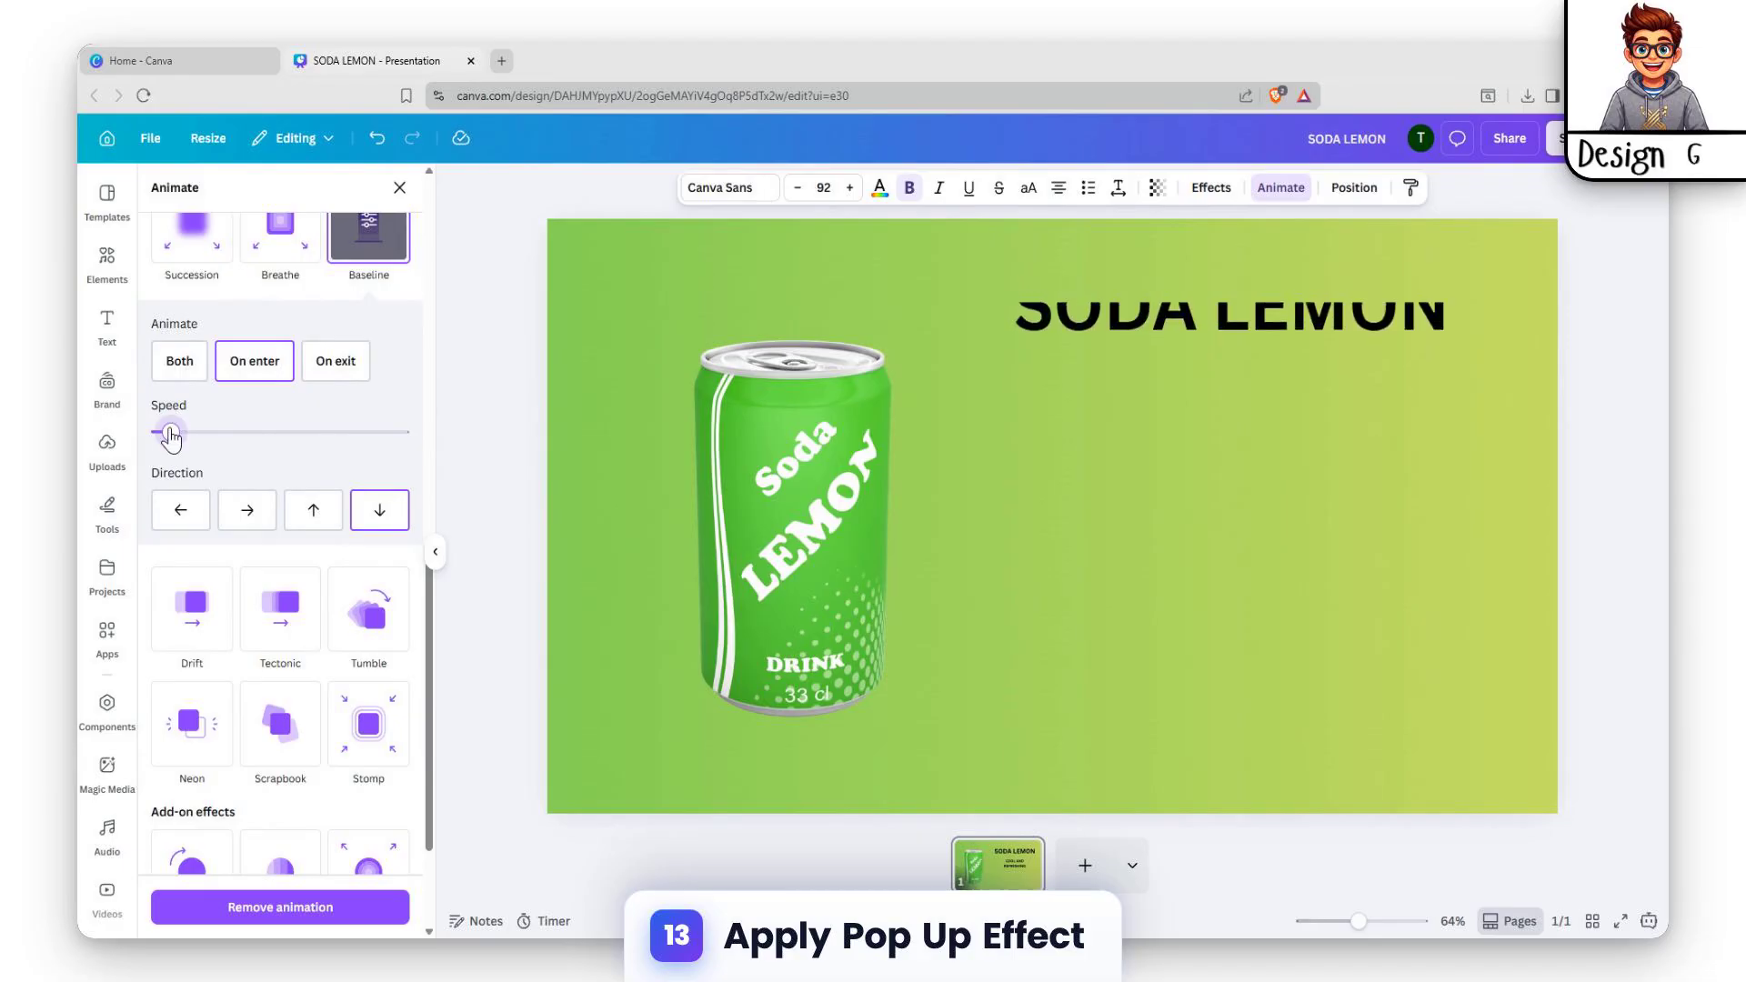
{"action": "left_click", "coordinate": [1317, 691]}
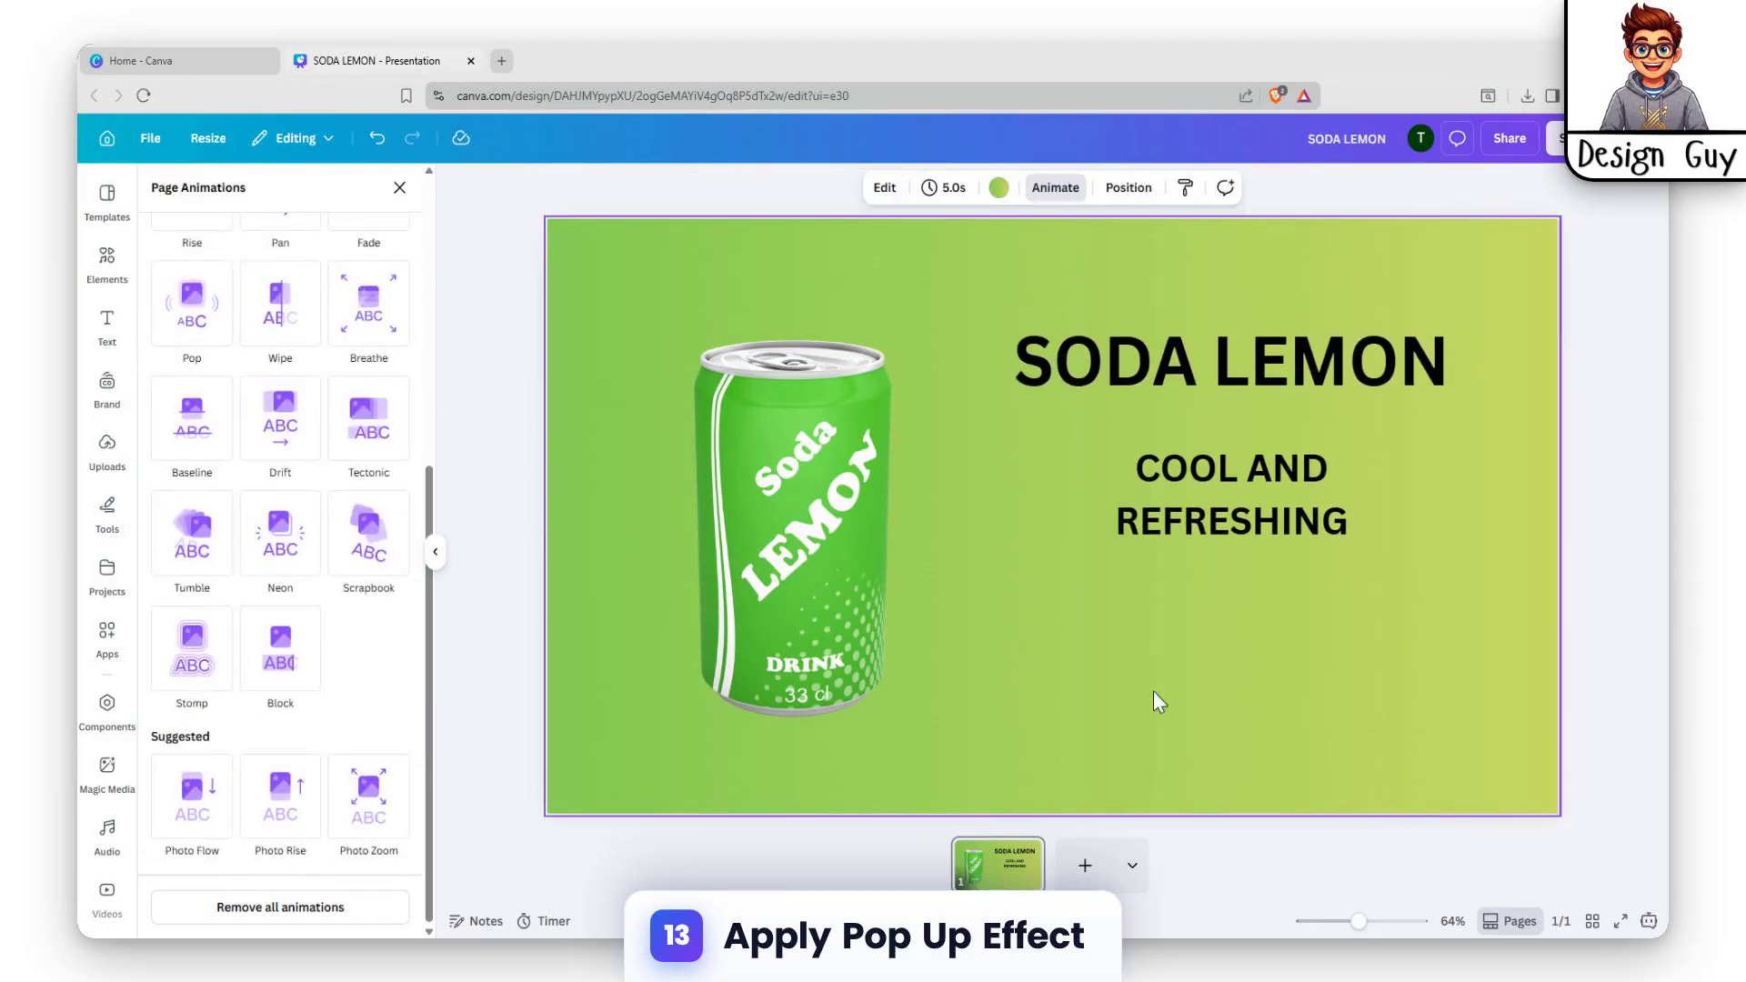
Step: Apply the Pop animation to the soda can photo and slow it to about a fifth of the speed range
{"action": "left_click", "coordinate": [772, 408]}
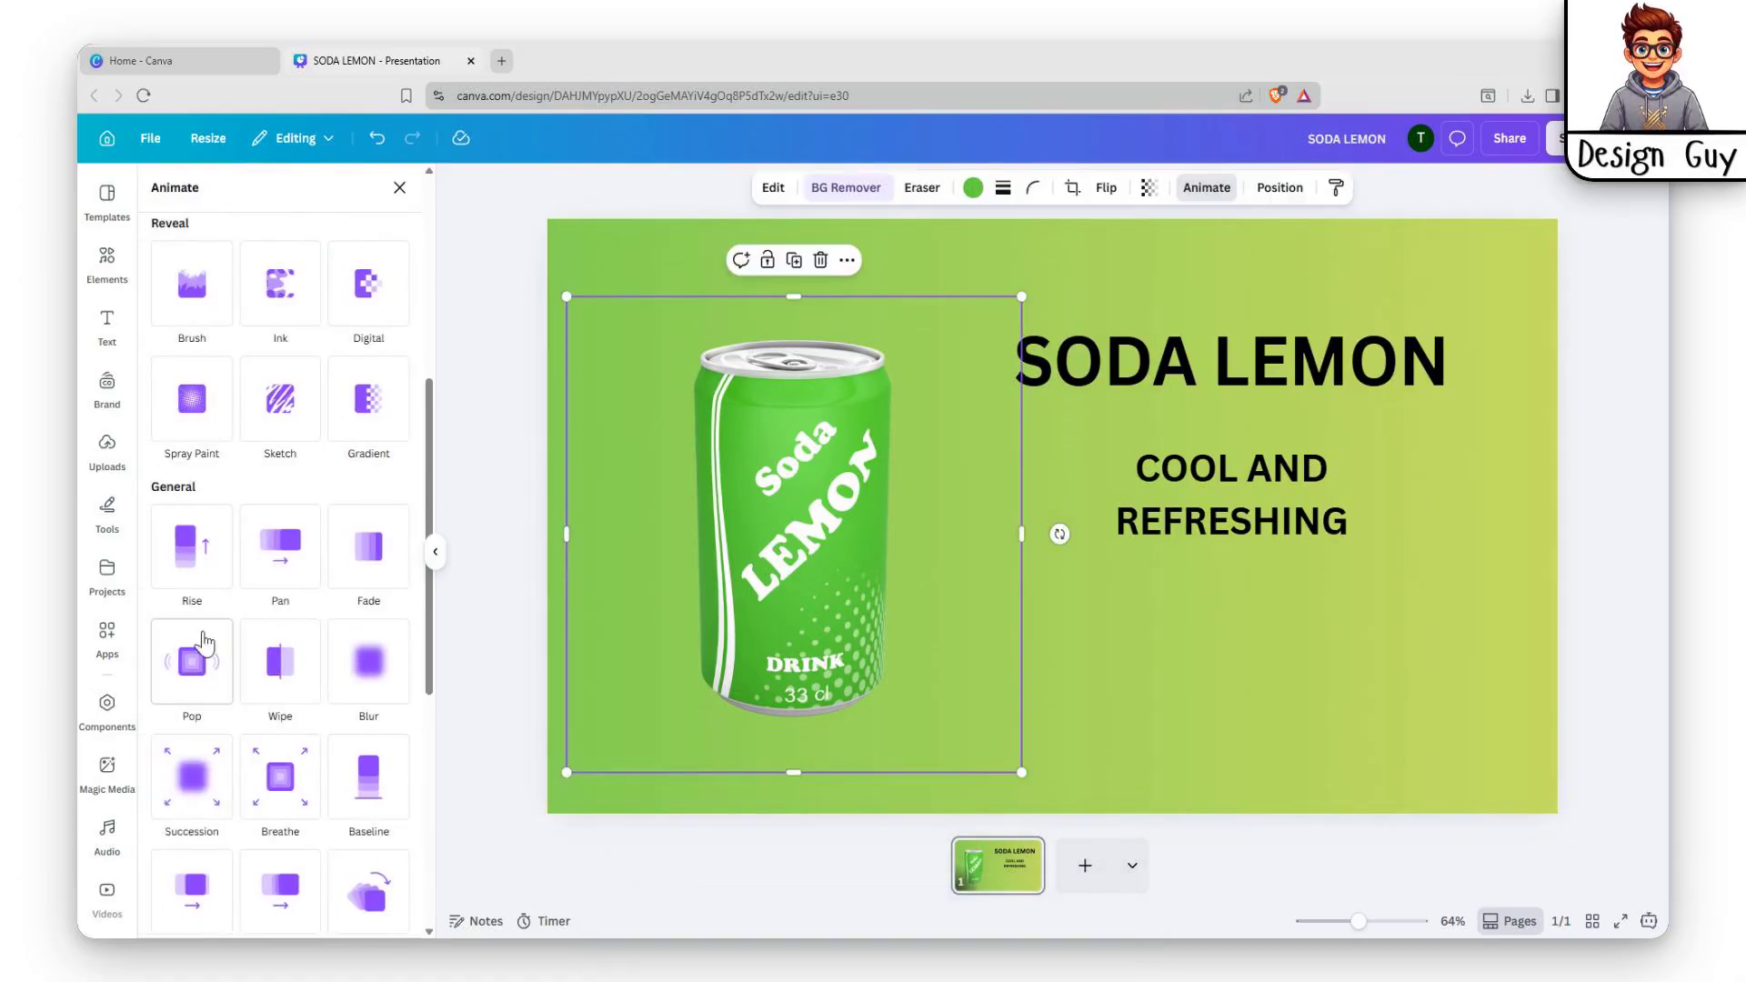
{"action": "scroll", "coordinate": [278, 564], "scroll_direction": "down", "scroll_amount": 2}
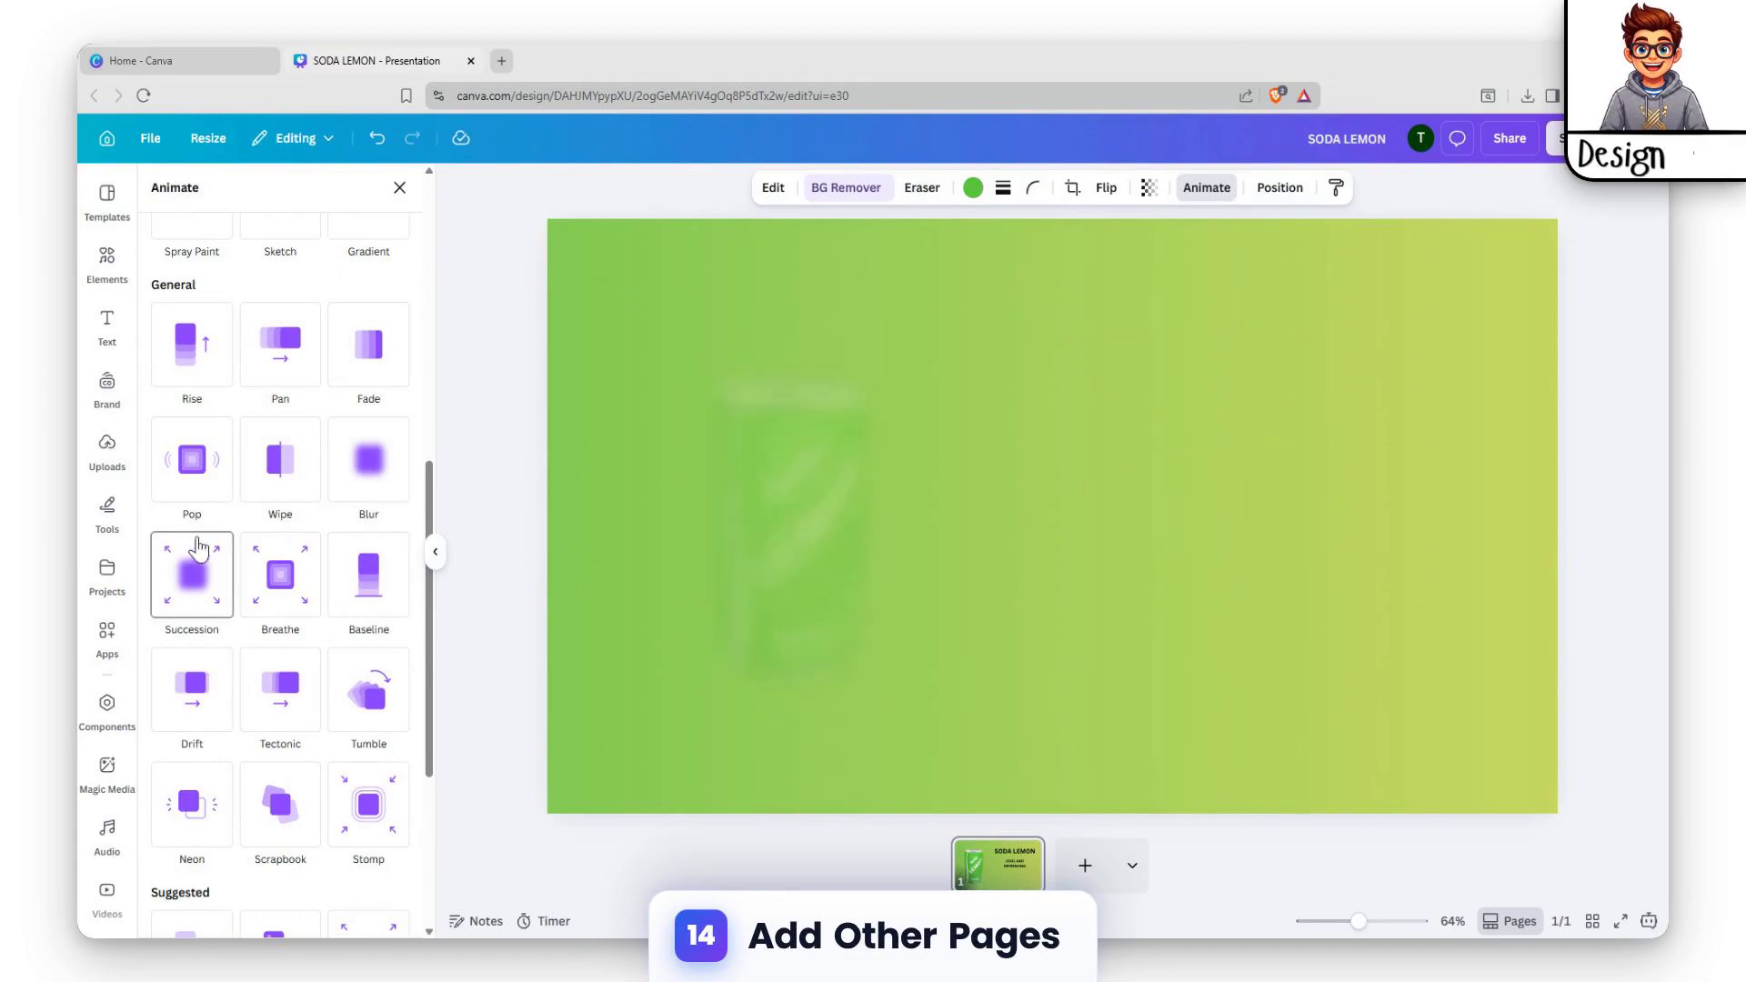
{"action": "left_click", "coordinate": [191, 459]}
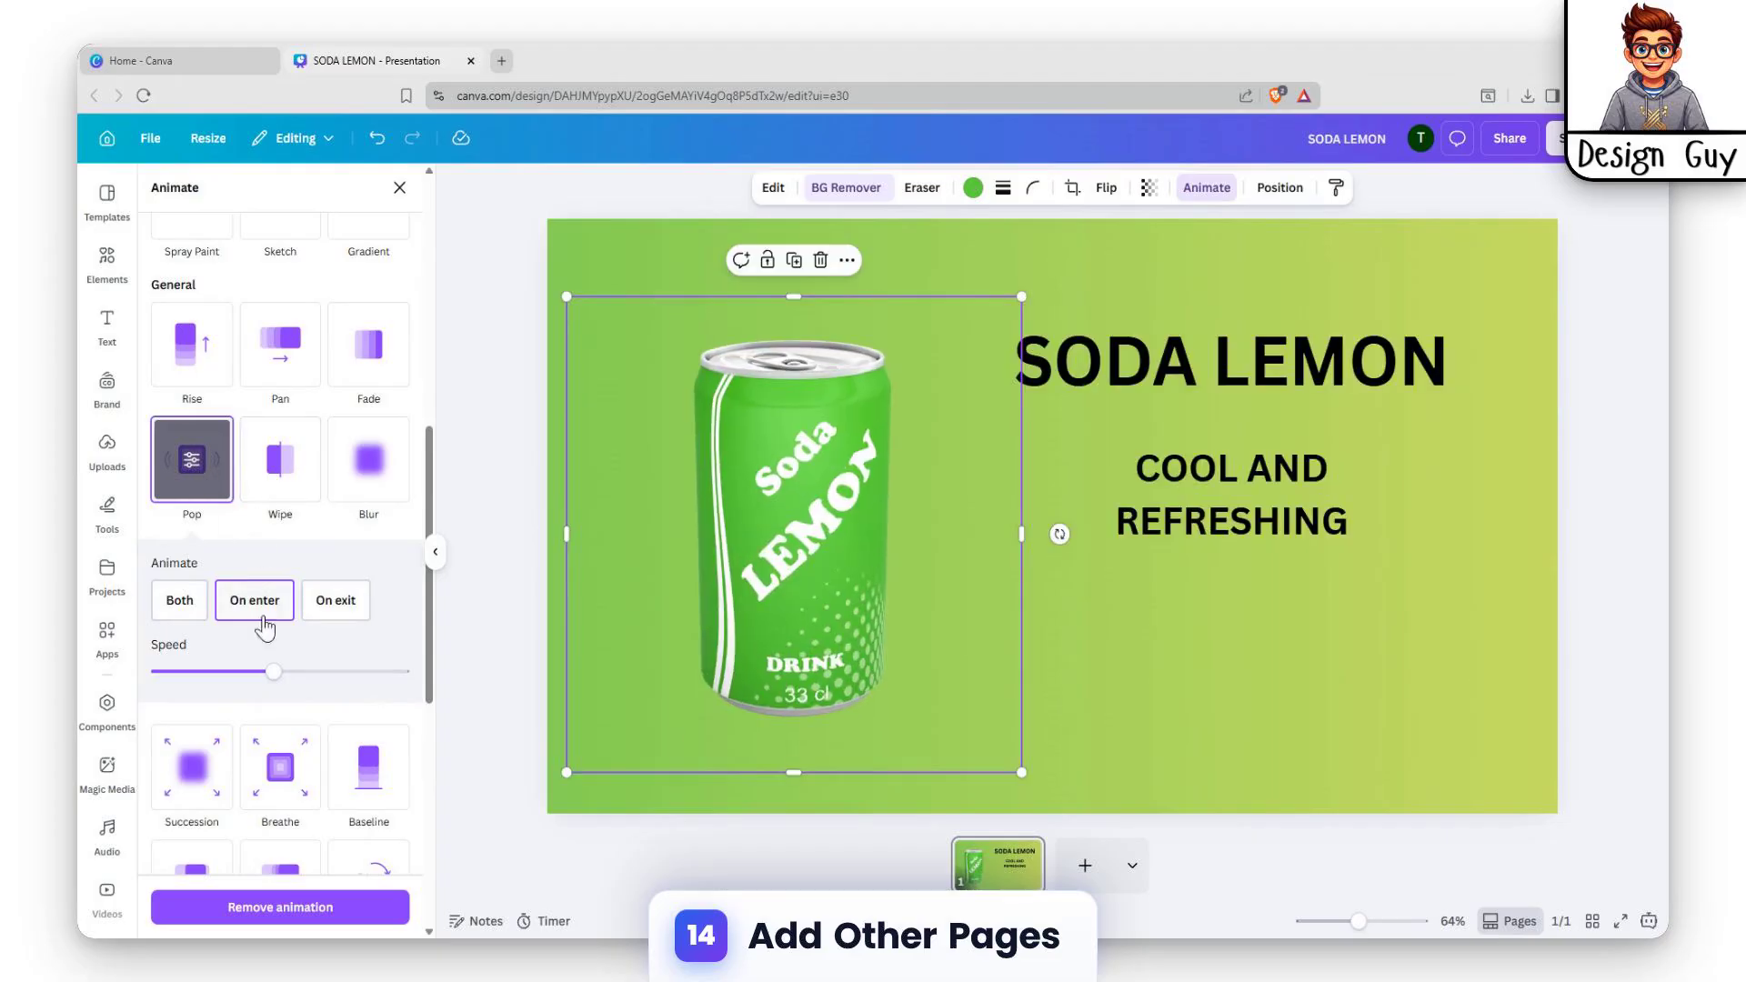
{"action": "left_click_drag", "start_coordinate": [285, 677], "coordinate": [201, 677]}
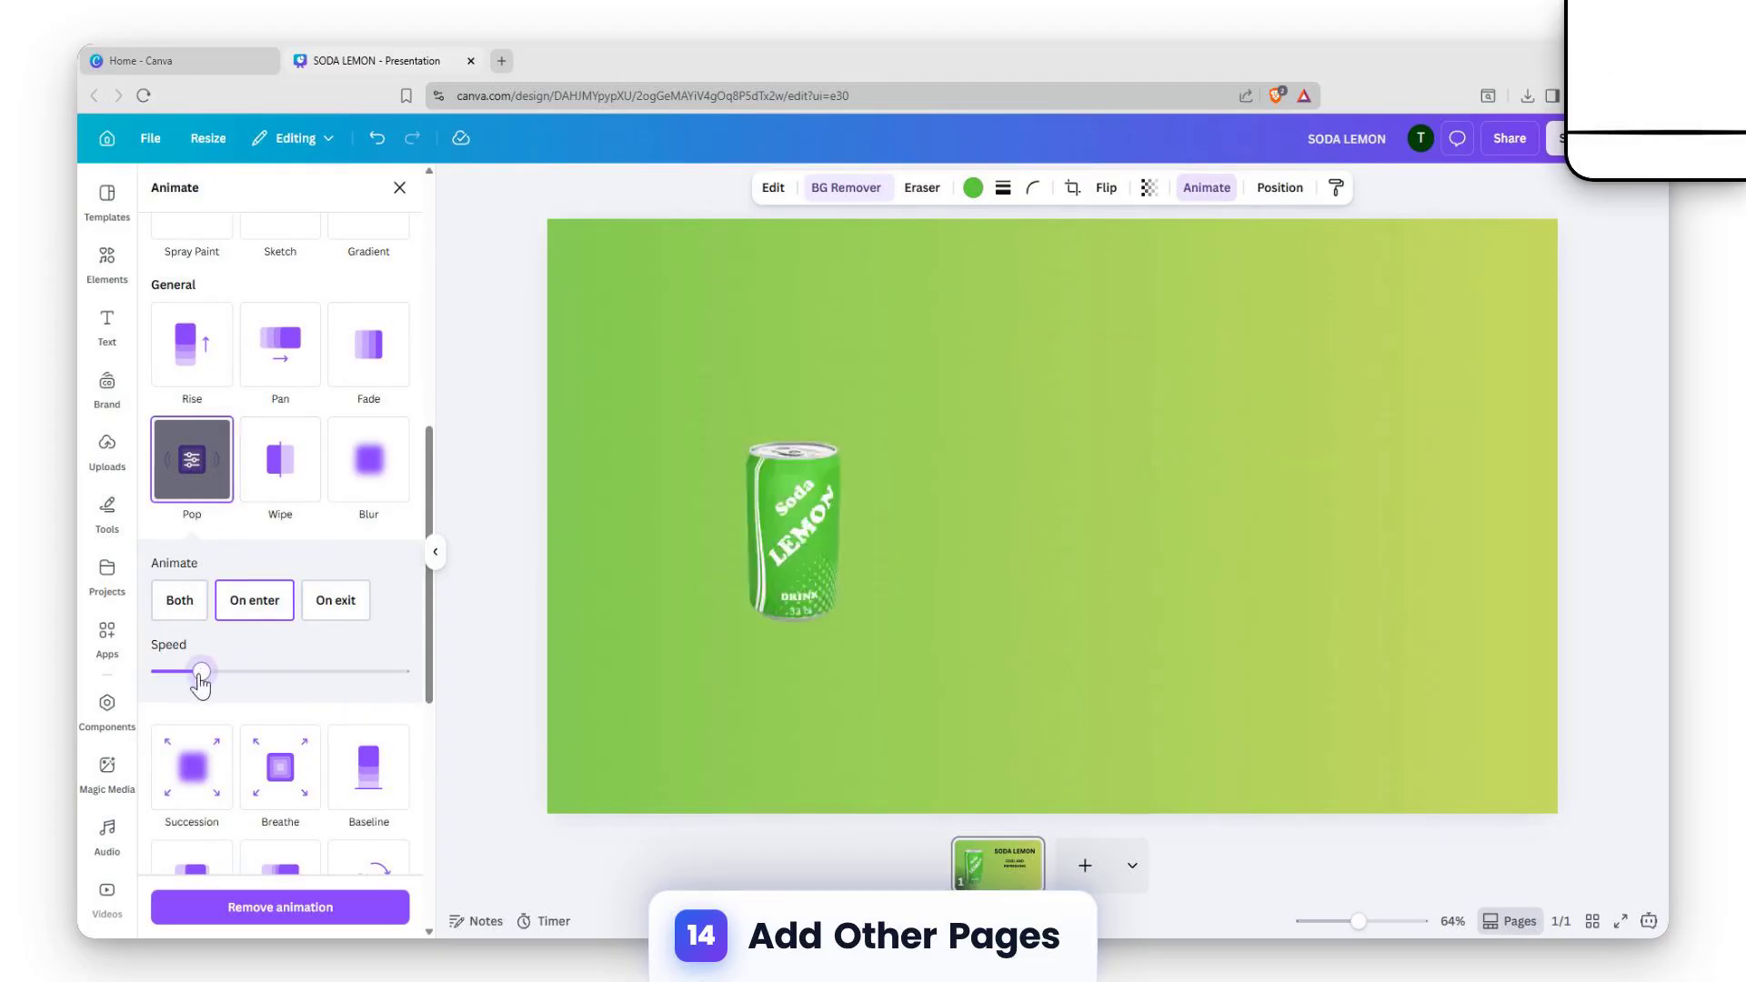
{"action": "scroll", "coordinate": [364, 714], "scroll_direction": "down", "scroll_amount": 5}
{"action": "scroll", "coordinate": [389, 715], "scroll_direction": "down", "scroll_amount": 2}
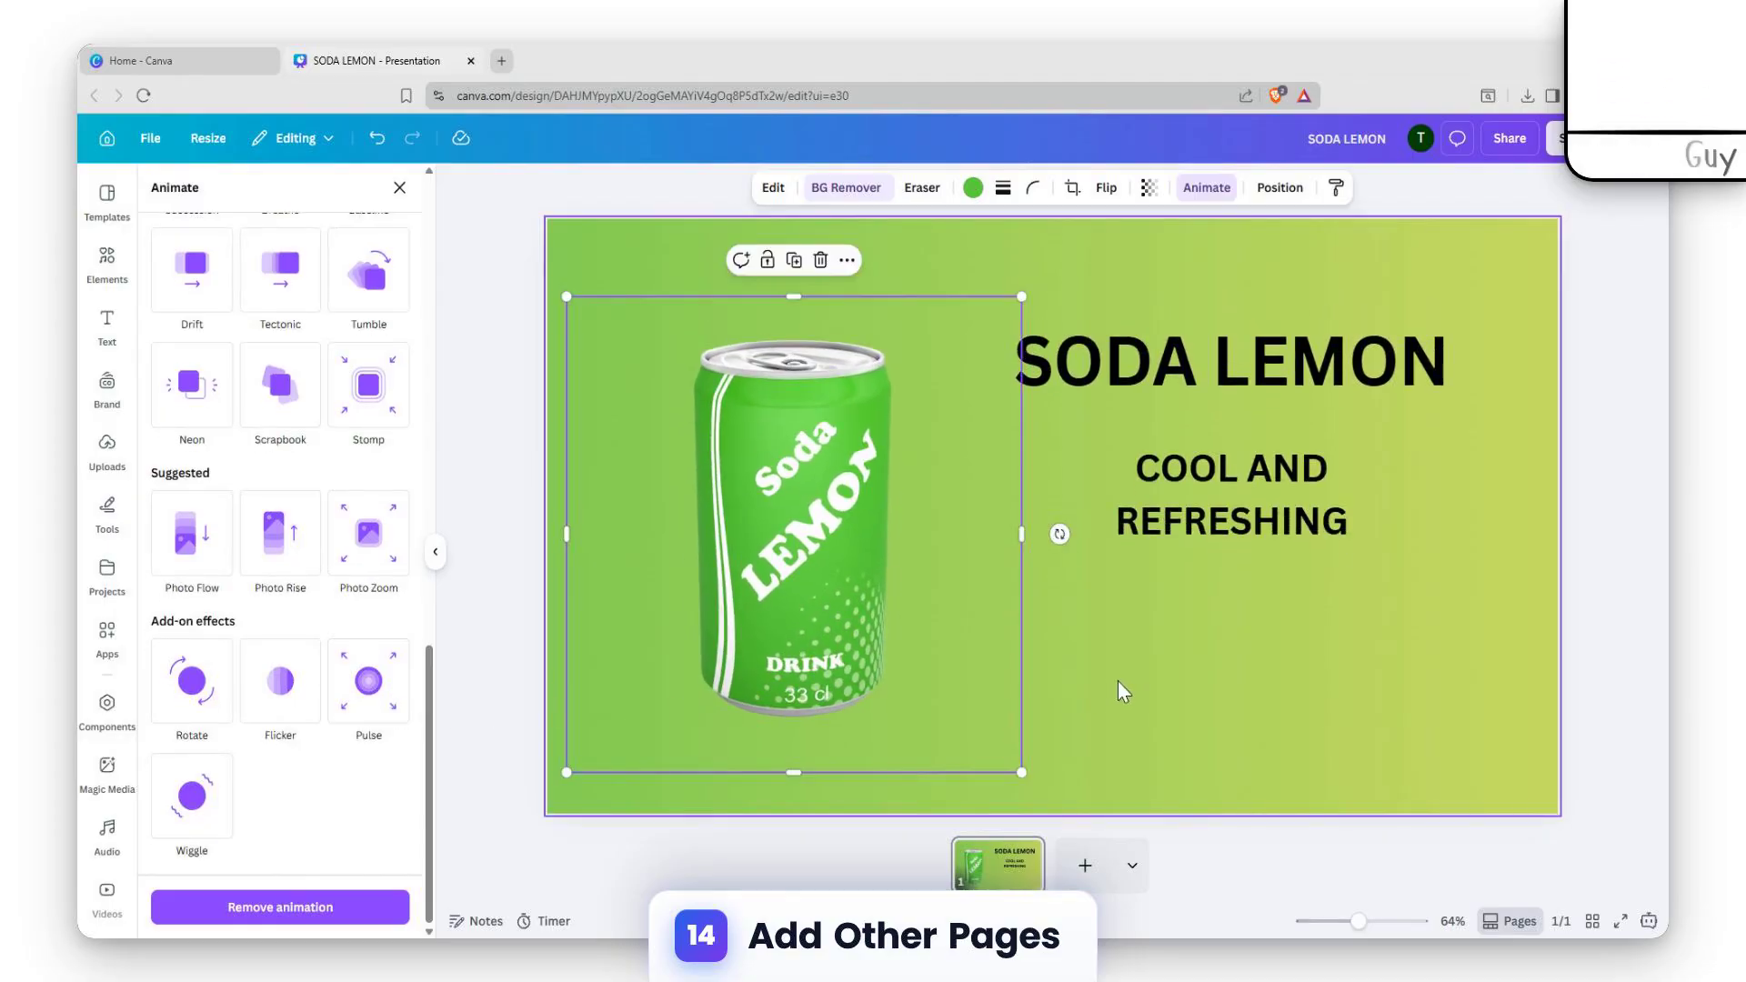
{"action": "left_click", "coordinate": [1368, 680]}
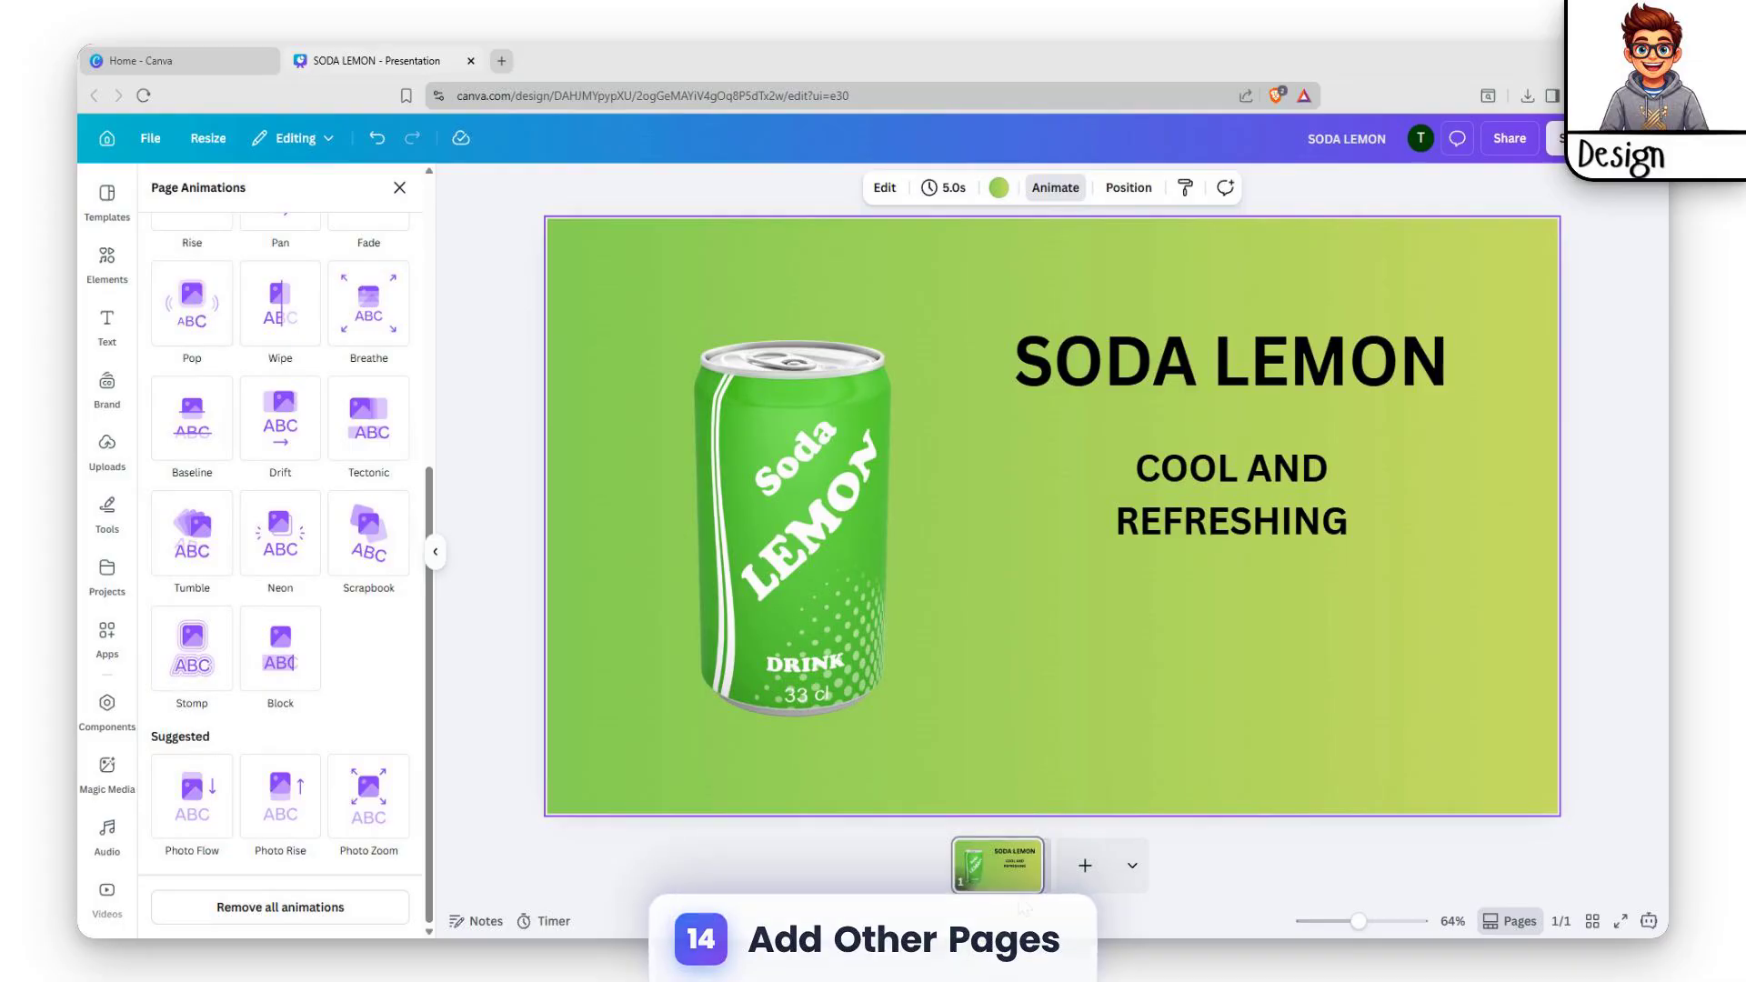
Step: Add a second page and look for drink photos using the related search "Beverages"
{"action": "left_click", "coordinate": [1084, 864]}
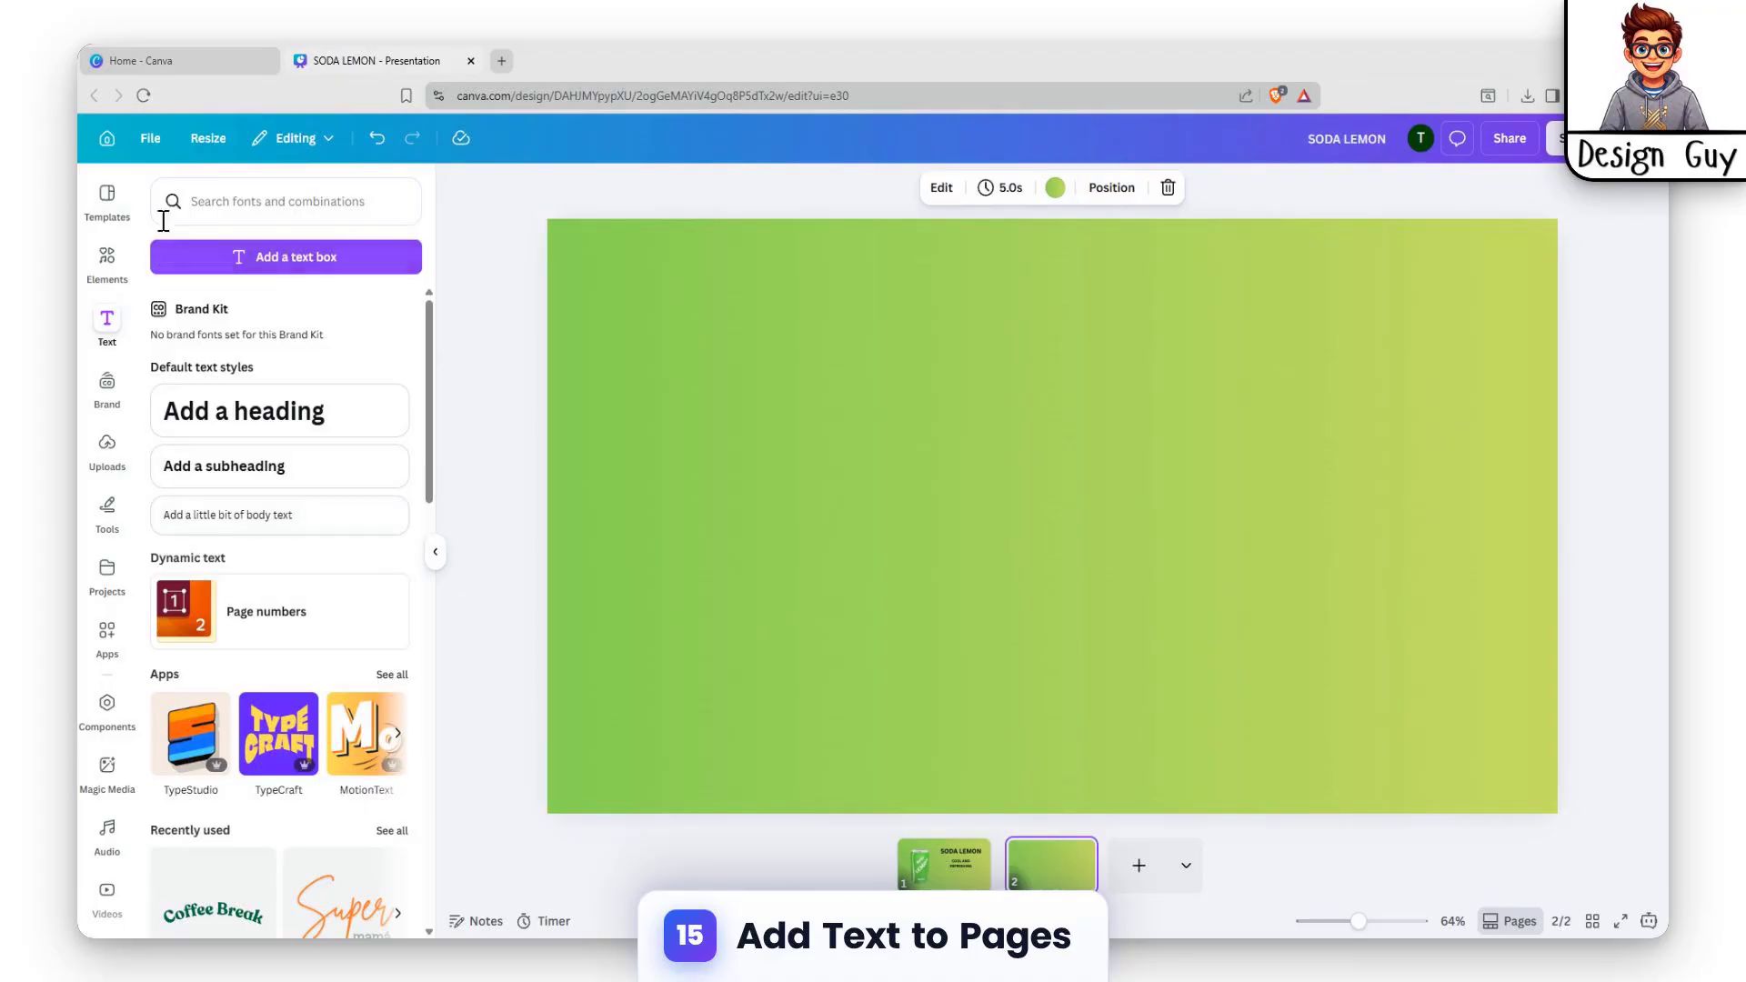
{"action": "left_click", "coordinate": [109, 262]}
{"action": "scroll", "coordinate": [361, 407], "scroll_direction": "down", "scroll_amount": 5}
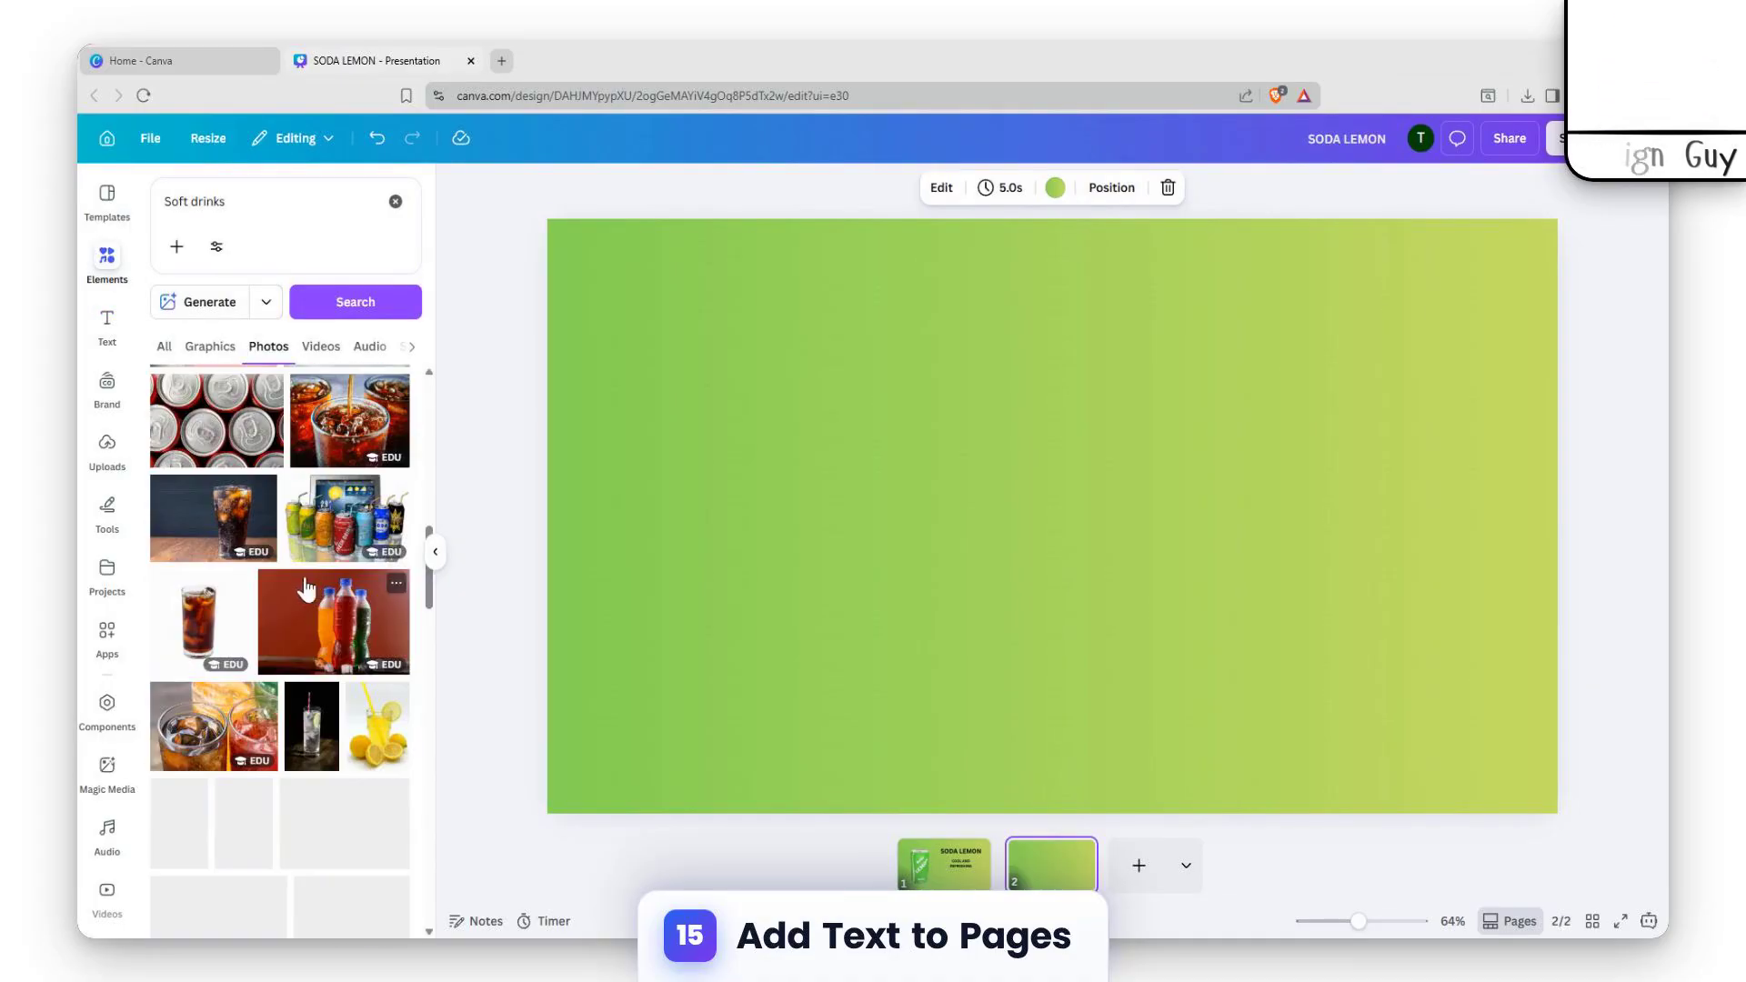
{"action": "left_click", "coordinate": [262, 246]}
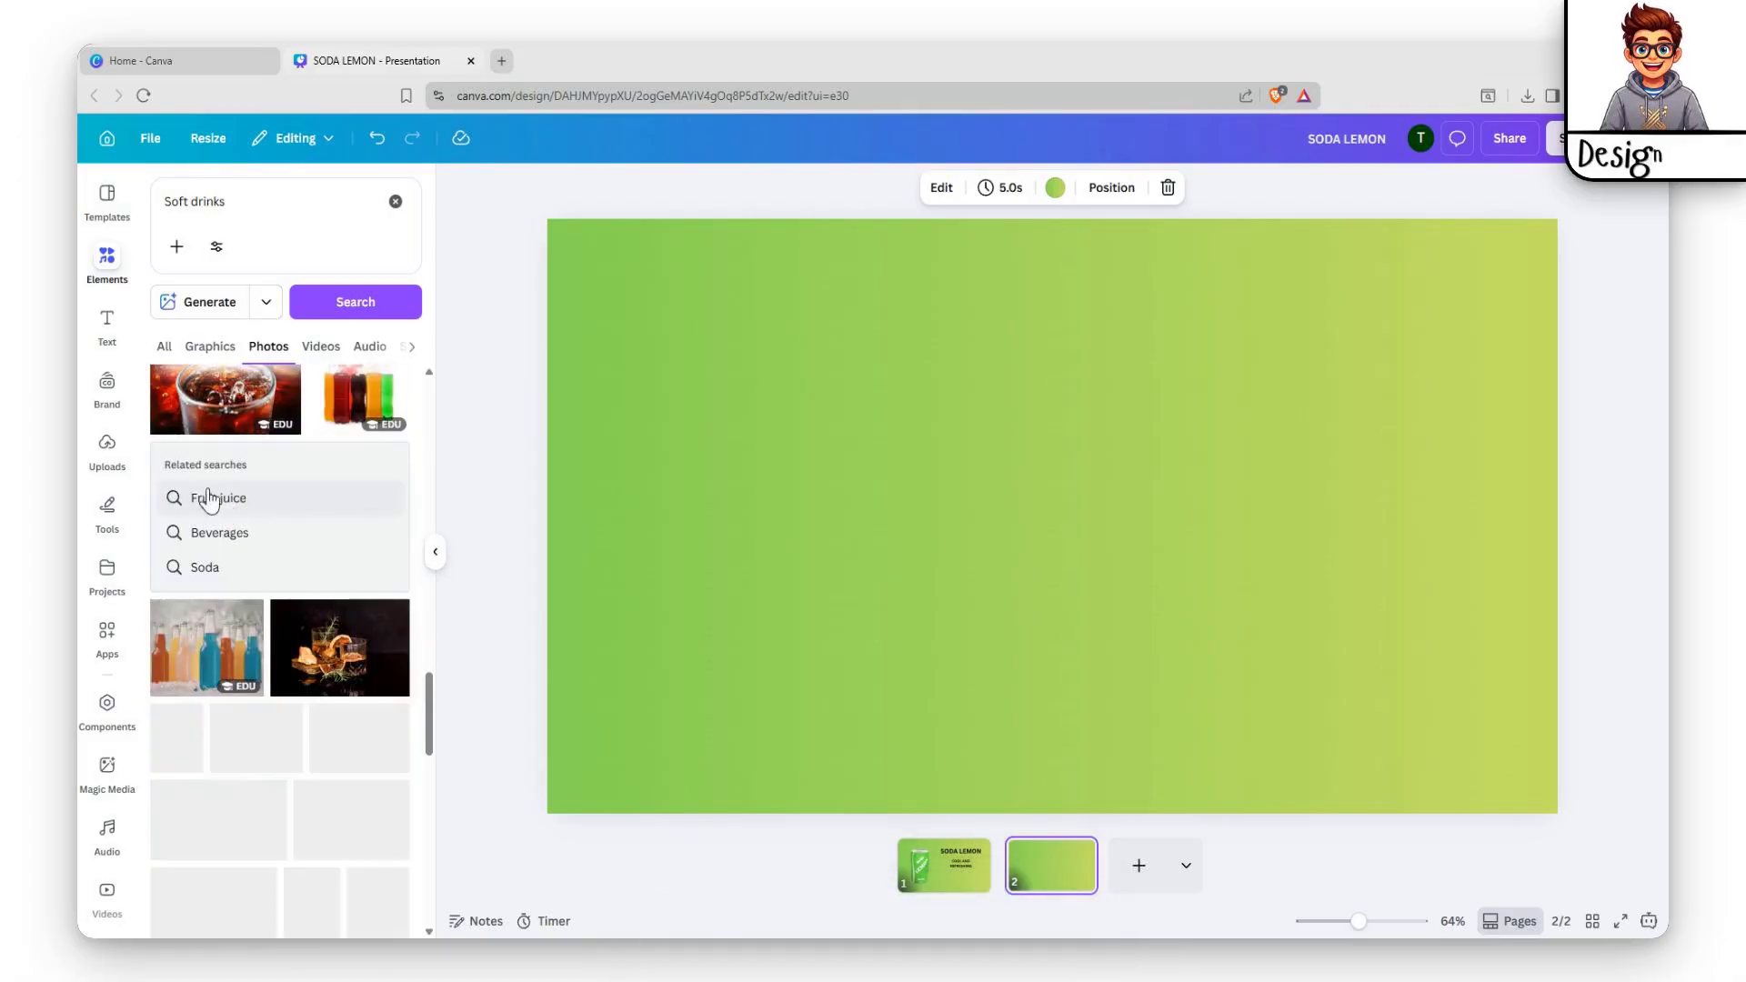
{"action": "left_click", "coordinate": [231, 535]}
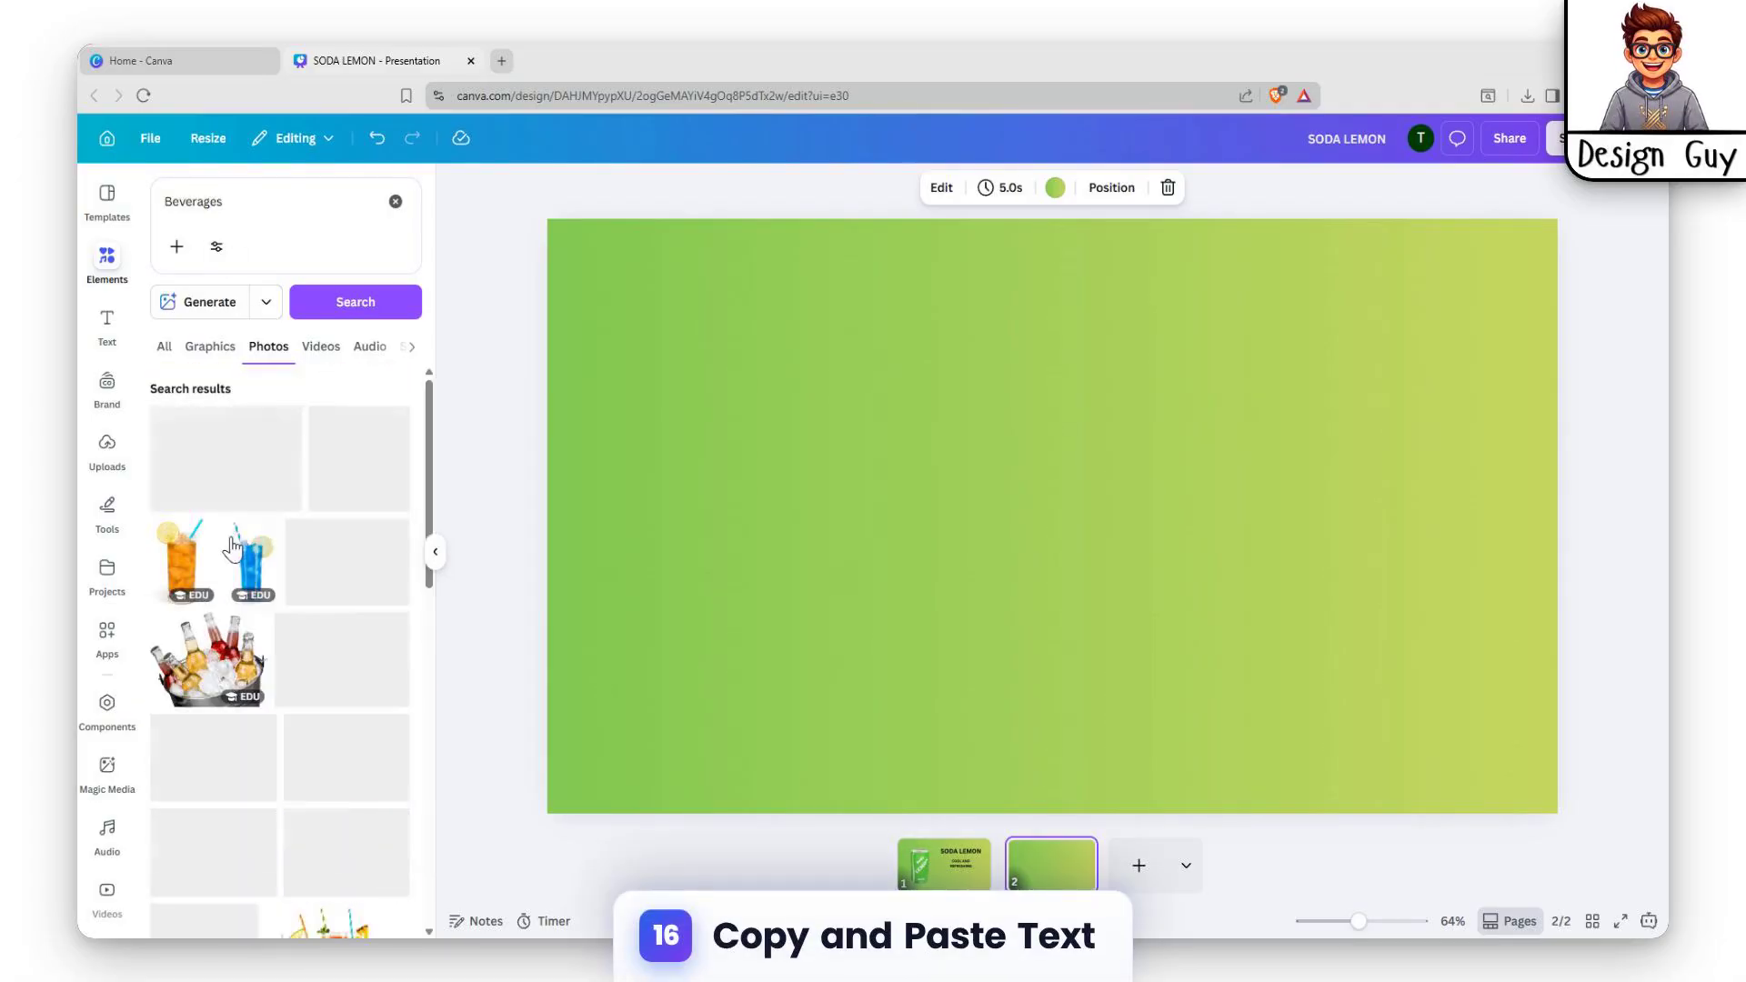
Step: Search the photos for "soda" and browse the results for another drink can
{"action": "left_click", "coordinate": [267, 211]}
{"action": "type", "text": "soda"}
{"action": "key", "text": "Return"}
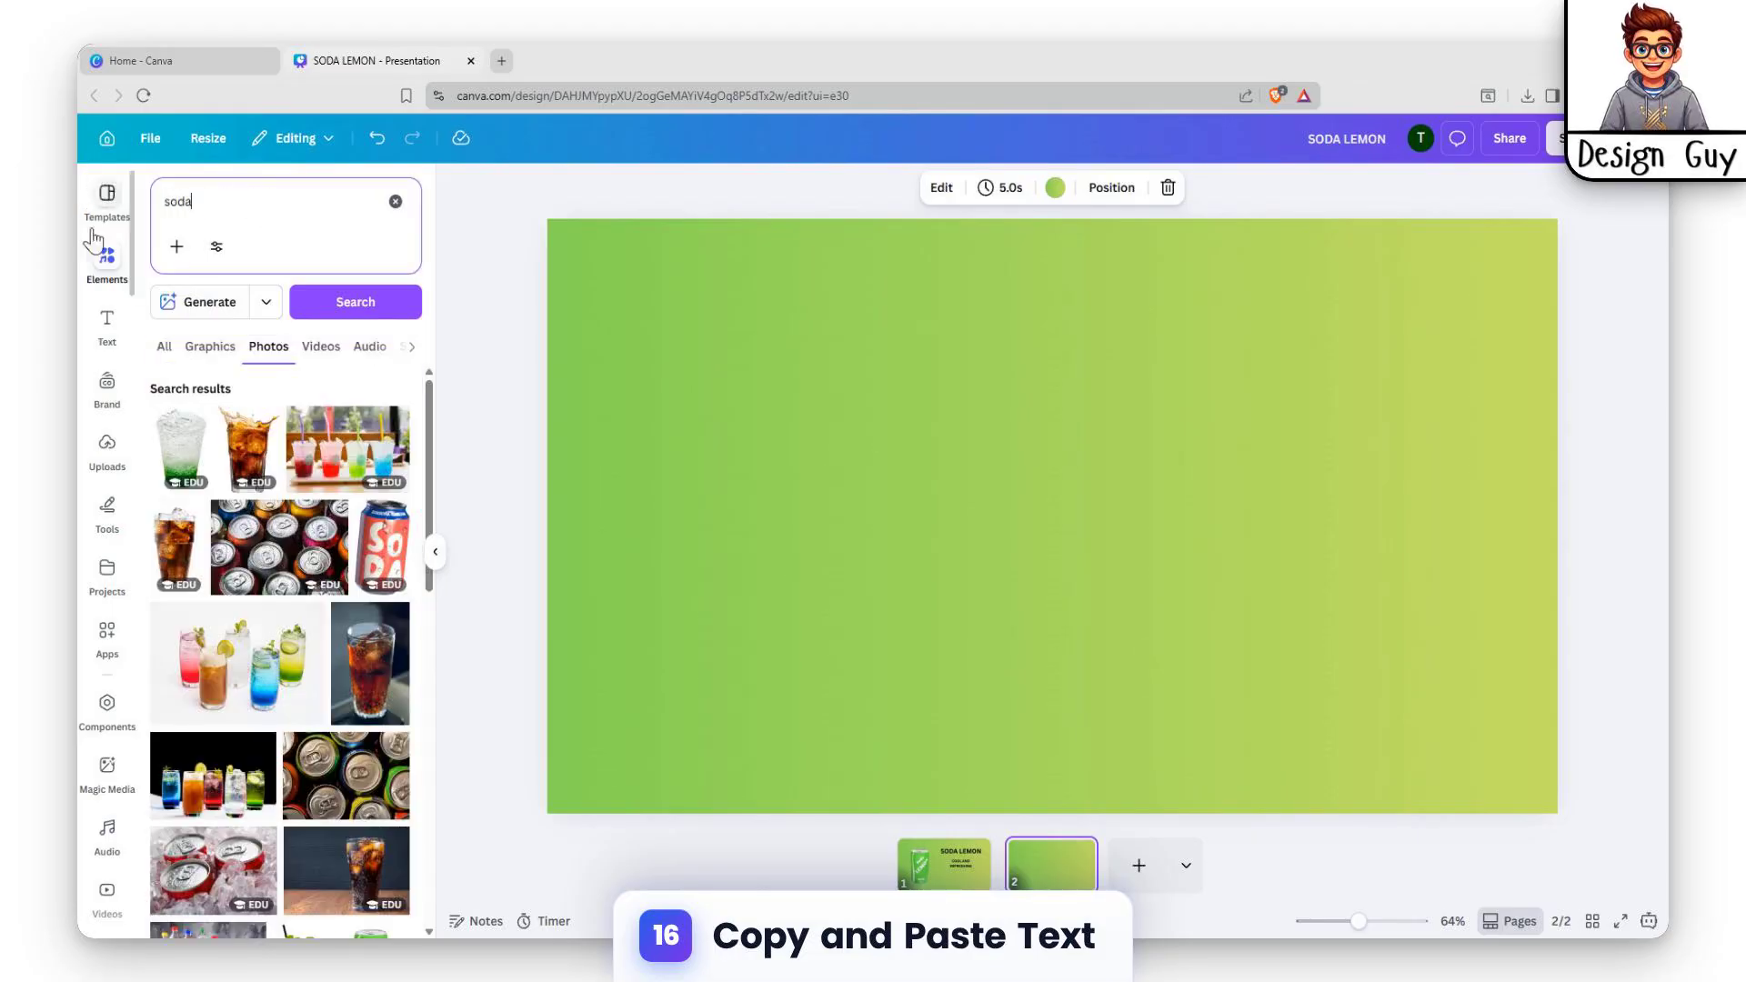
{"action": "scroll", "coordinate": [329, 669], "scroll_direction": "down", "scroll_amount": 5}
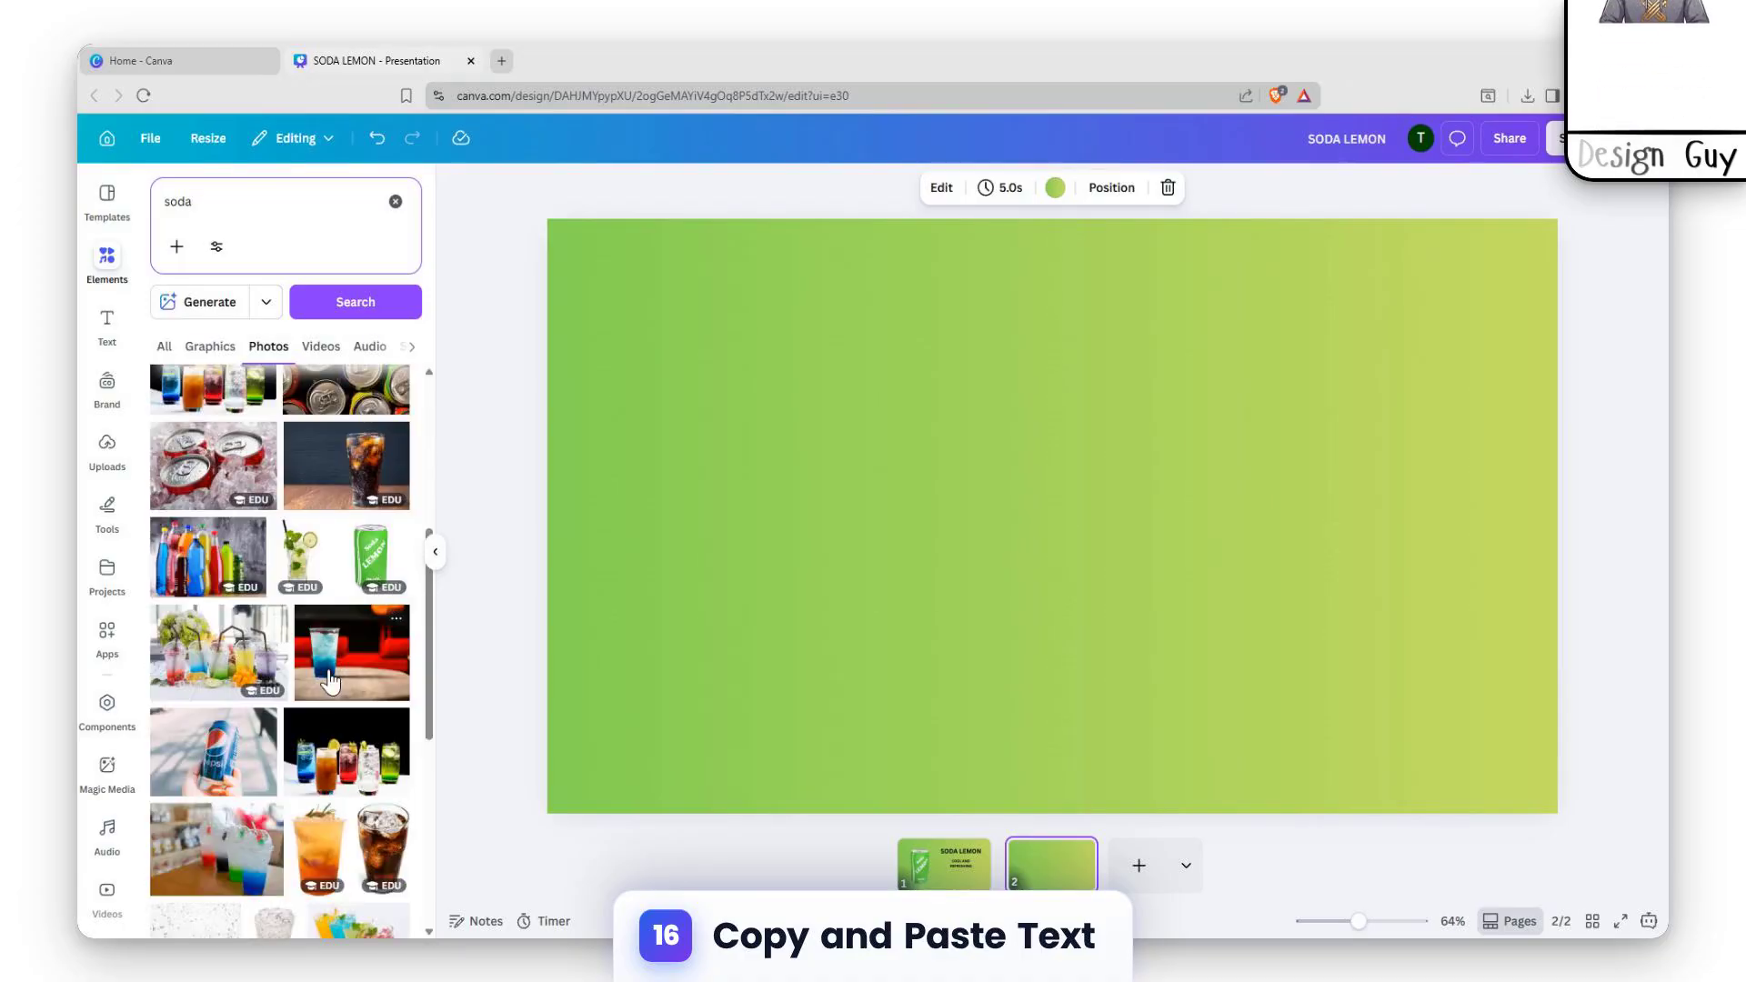
{"action": "scroll", "coordinate": [191, 574], "scroll_direction": "down", "scroll_amount": 5}
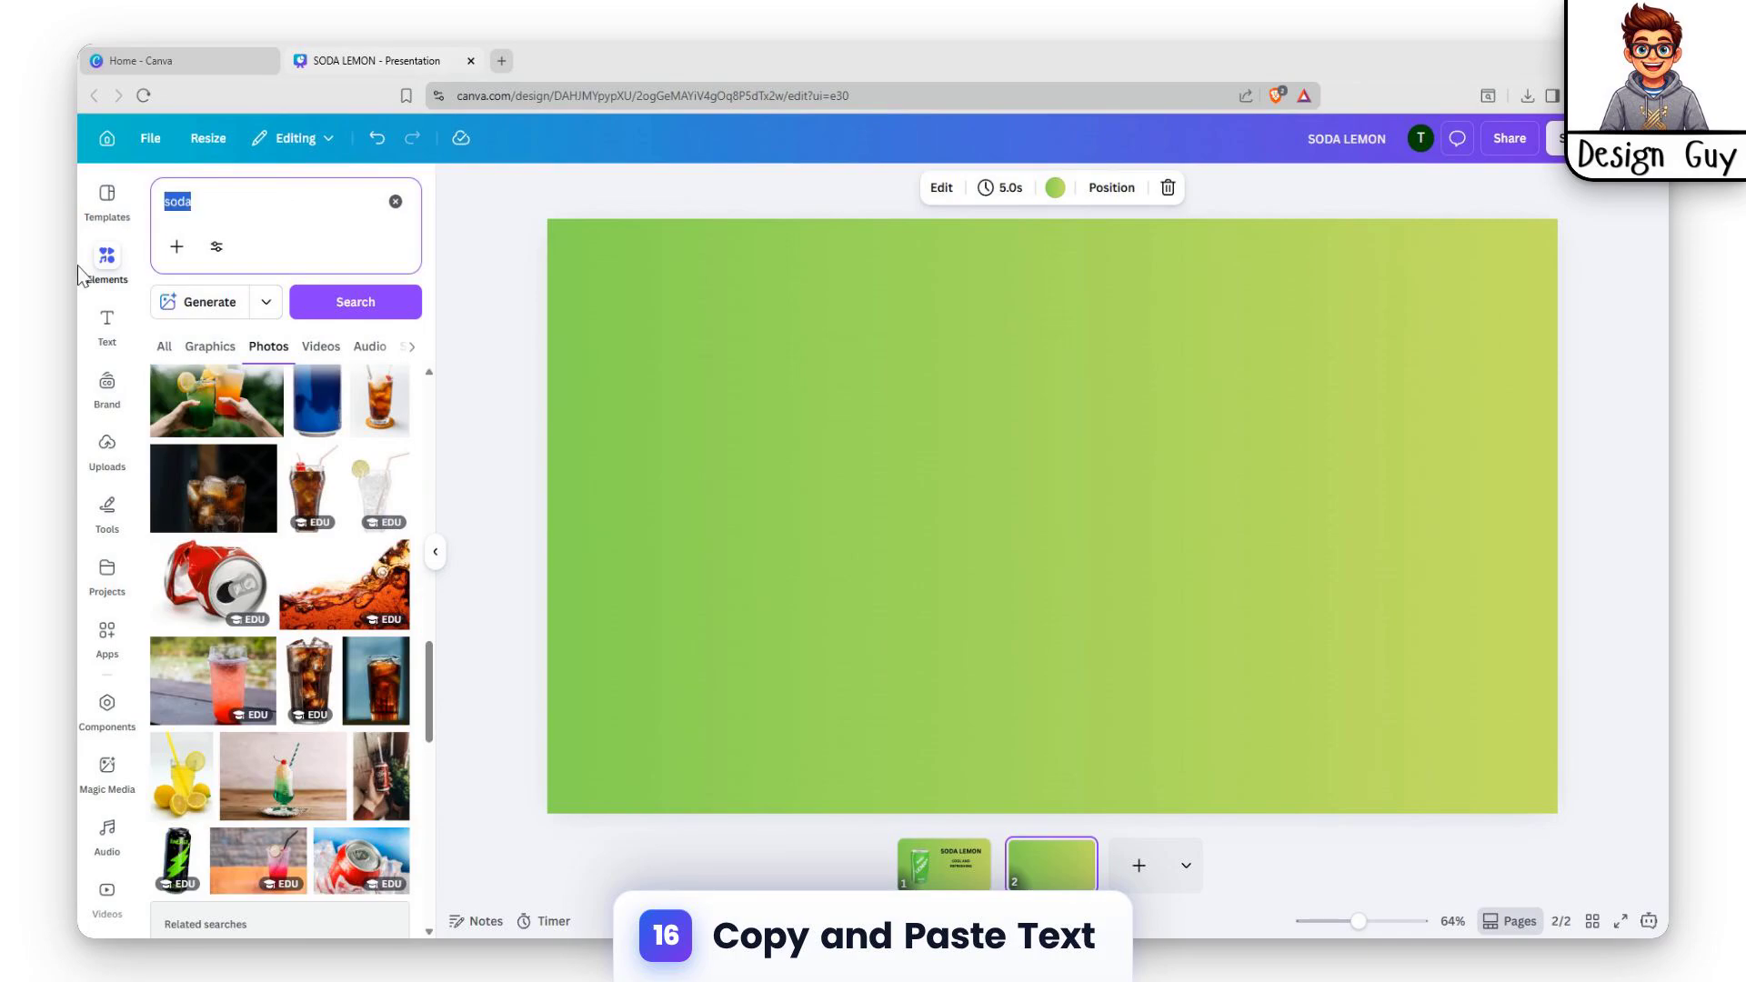
Step: Search the photos for "pepsi"
{"action": "type", "text": "pep"}
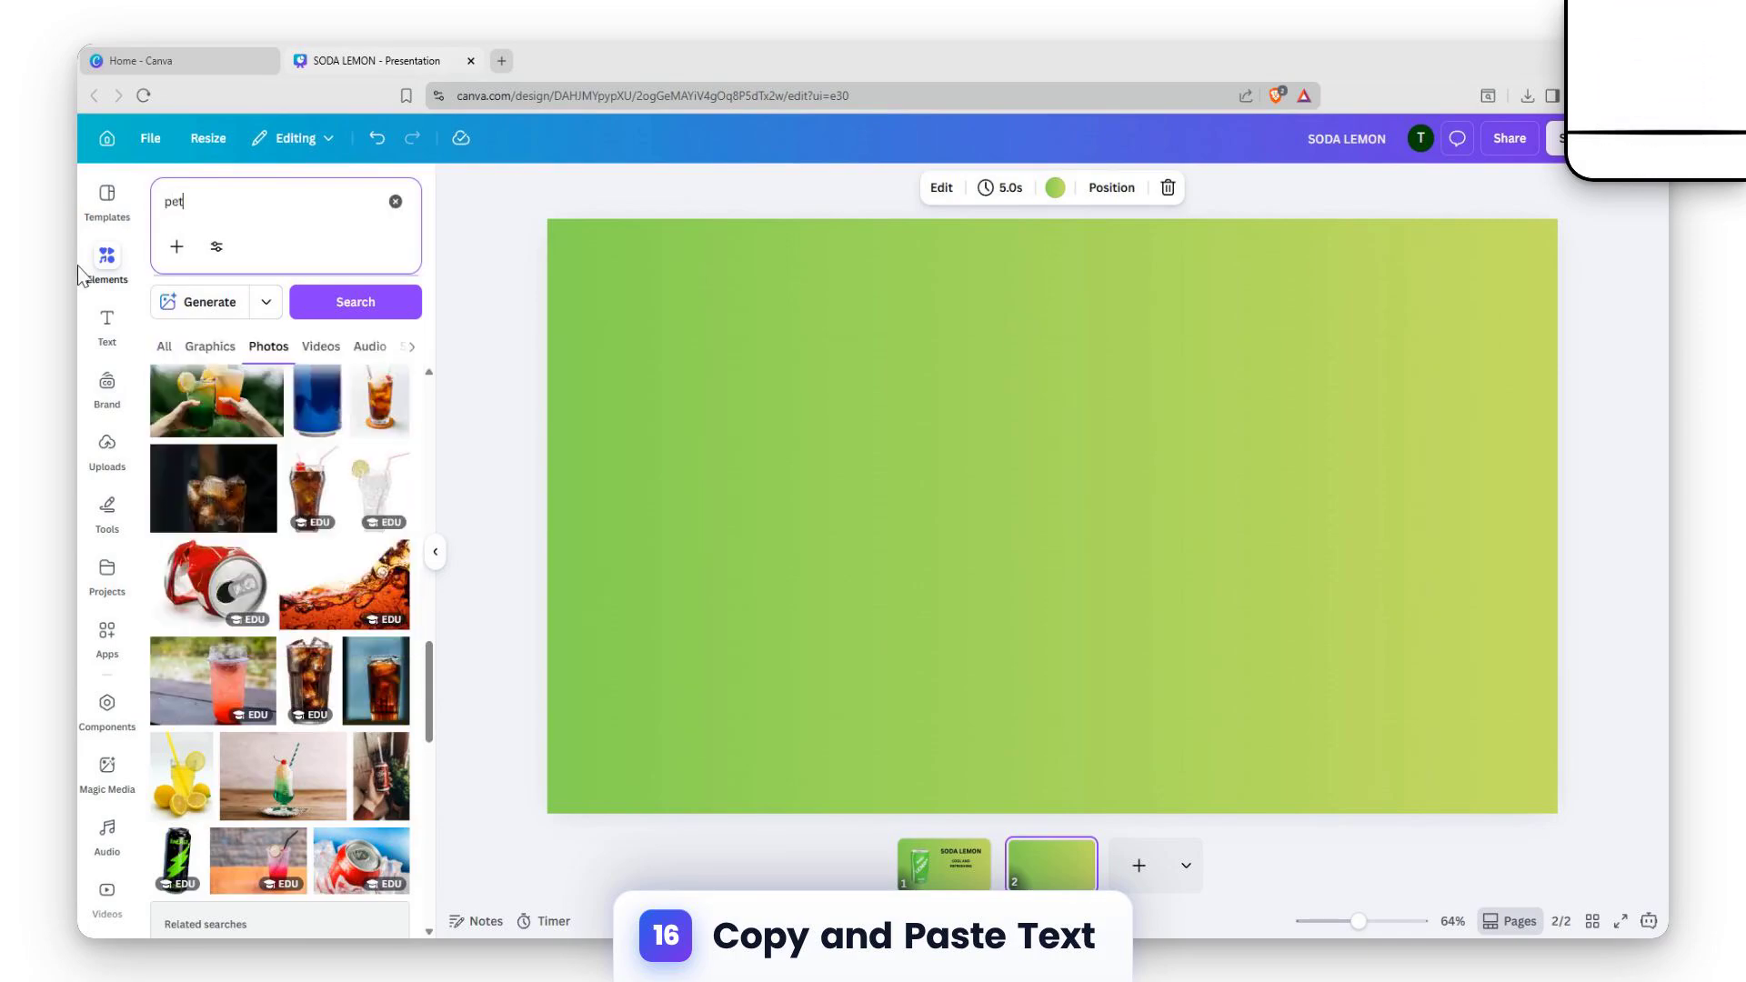
{"action": "type", "text": "si"}
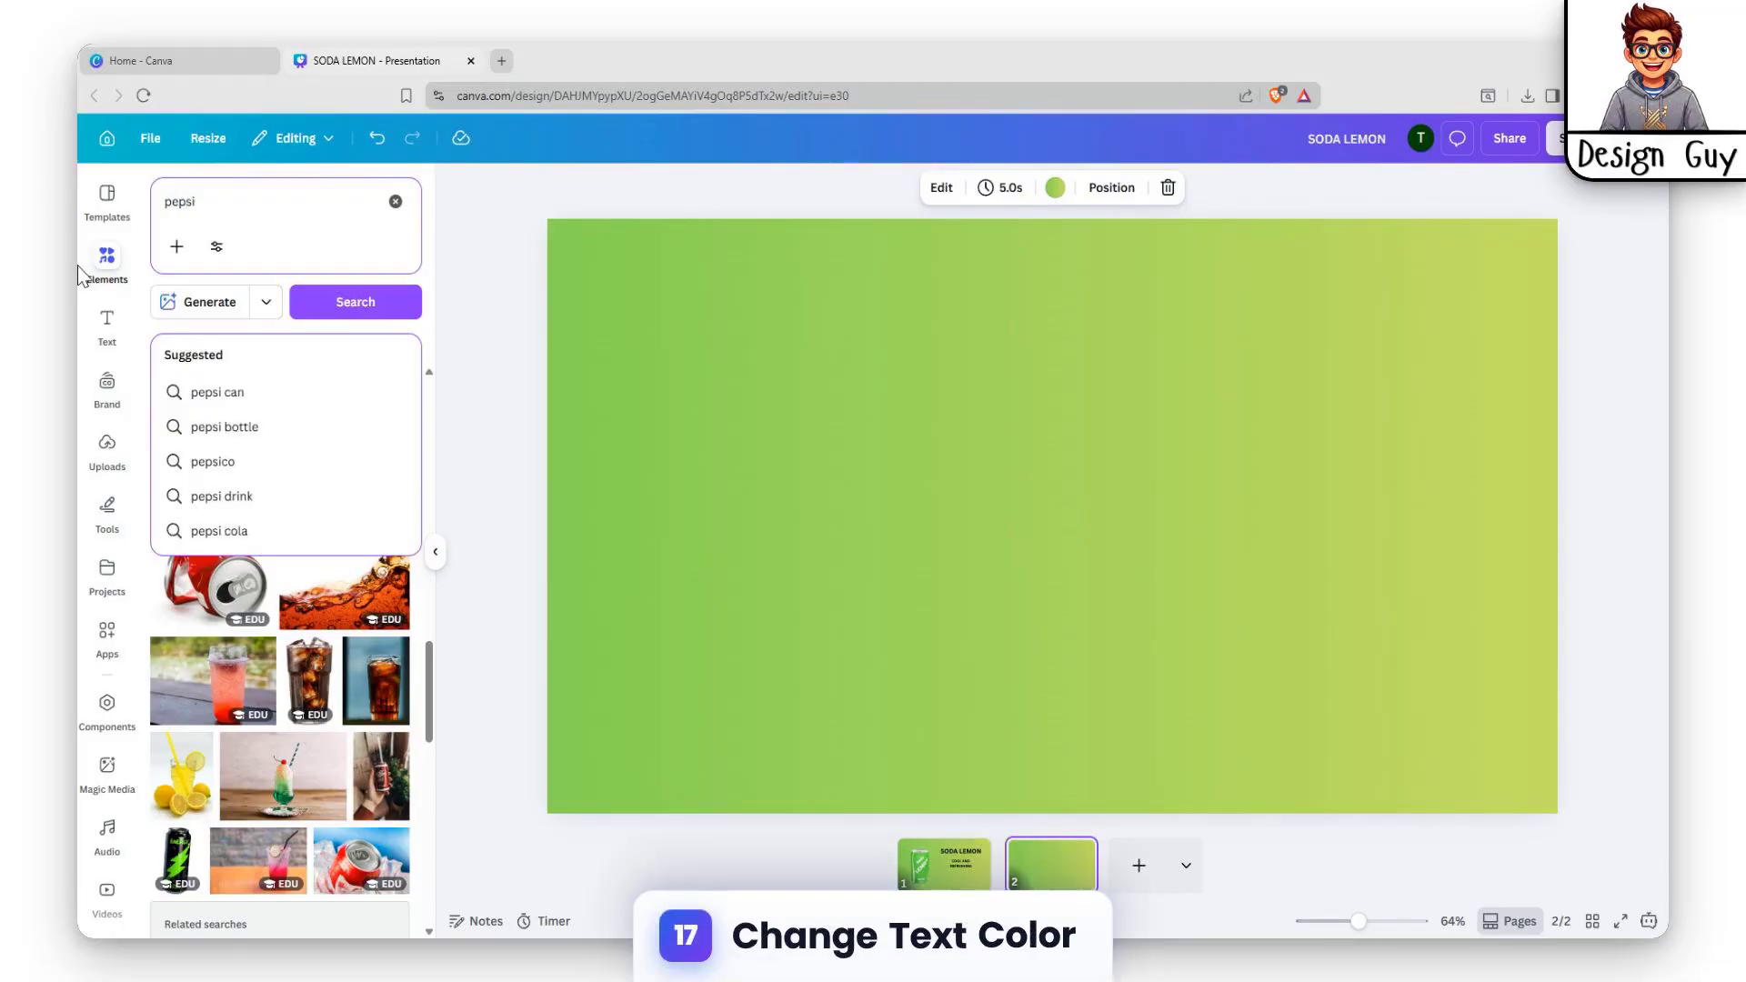
{"action": "key", "text": "Return"}
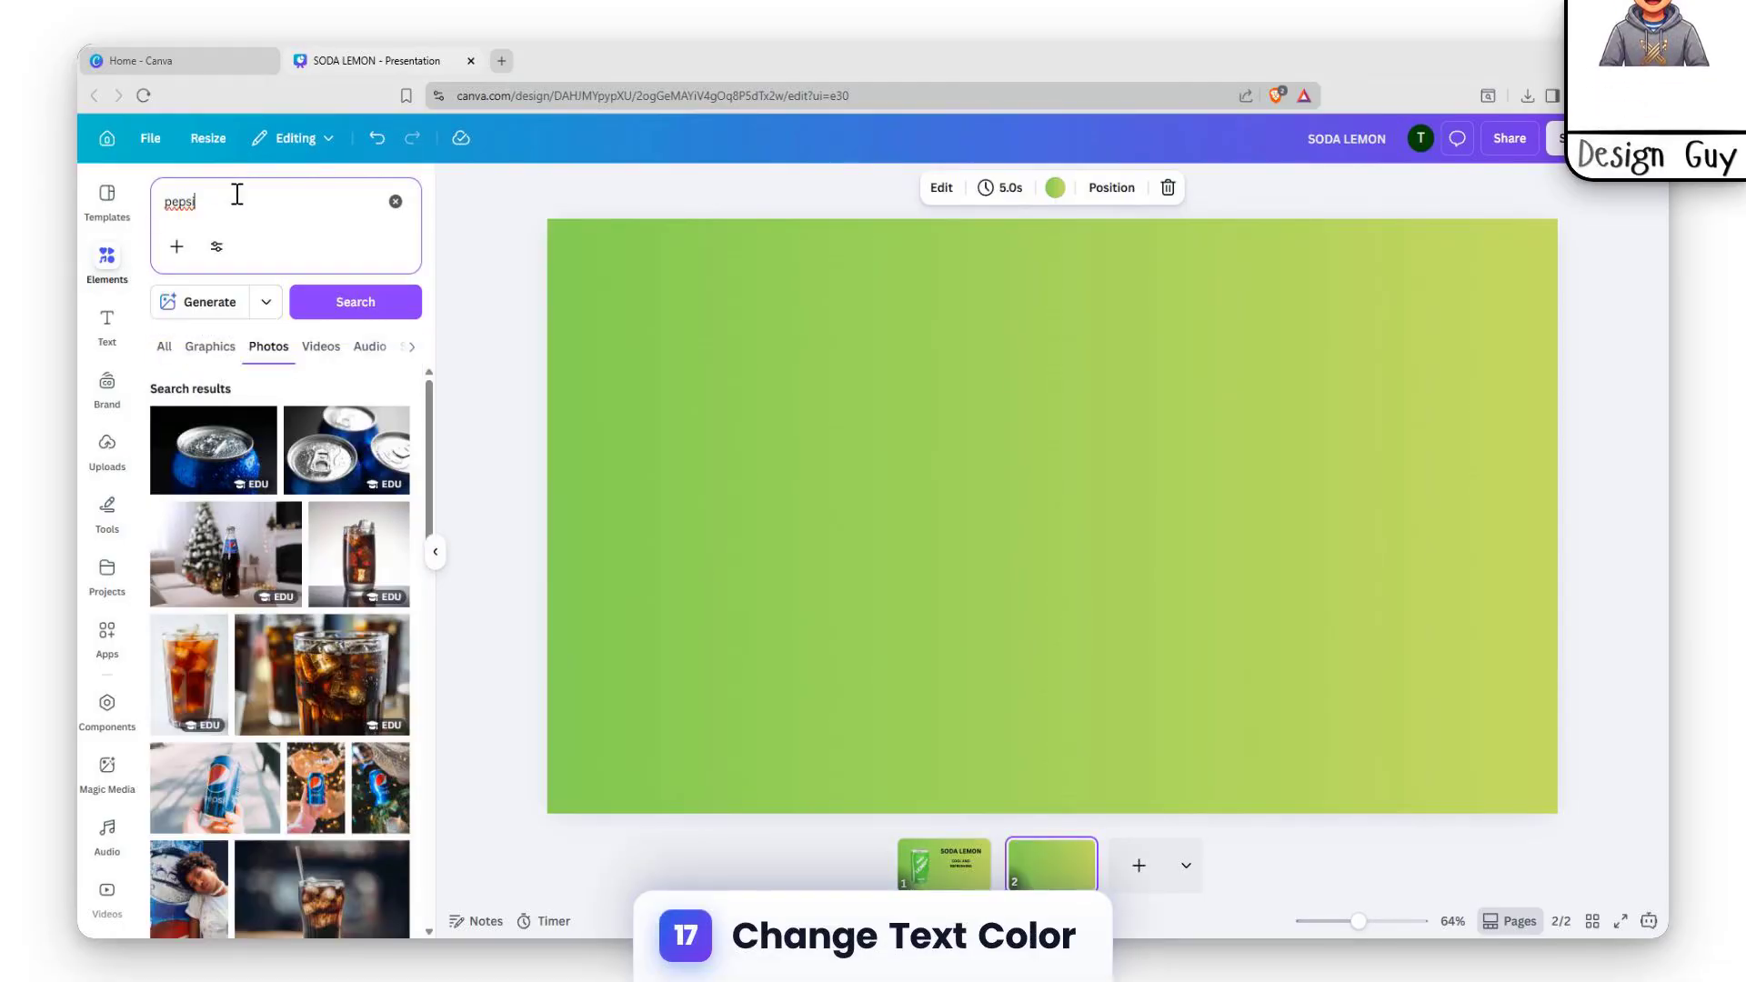
Step: Search the photos for "pepsi can" and add the photo of a hand holding a Pepsi can to the second page
{"action": "left_click", "coordinate": [246, 196]}
{"action": "type", "text": "can"}
{"action": "left_click", "coordinate": [354, 302]}
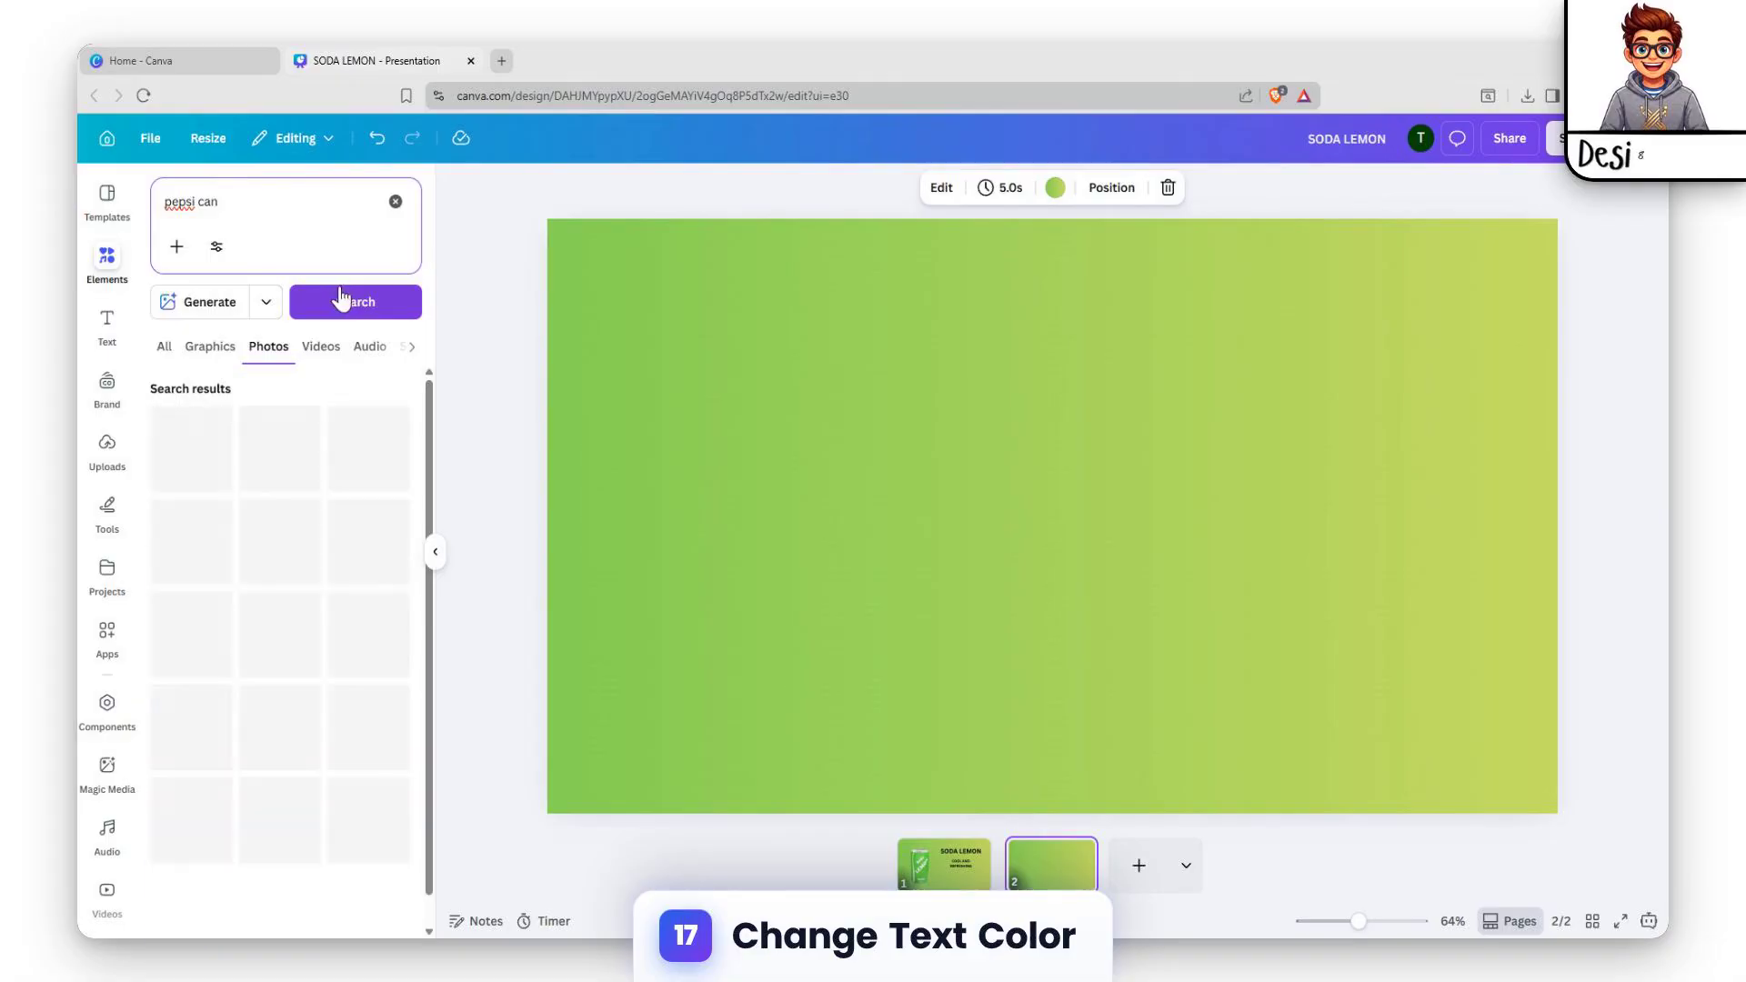
{"action": "scroll", "coordinate": [397, 539], "scroll_direction": "down", "scroll_amount": 2}
{"action": "scroll", "coordinate": [390, 561], "scroll_direction": "down", "scroll_amount": 10}
{"action": "scroll", "coordinate": [379, 665], "scroll_direction": "down", "scroll_amount": 5}
{"action": "scroll", "coordinate": [360, 706], "scroll_direction": "up", "scroll_amount": 10}
{"action": "left_click", "coordinate": [367, 642]}
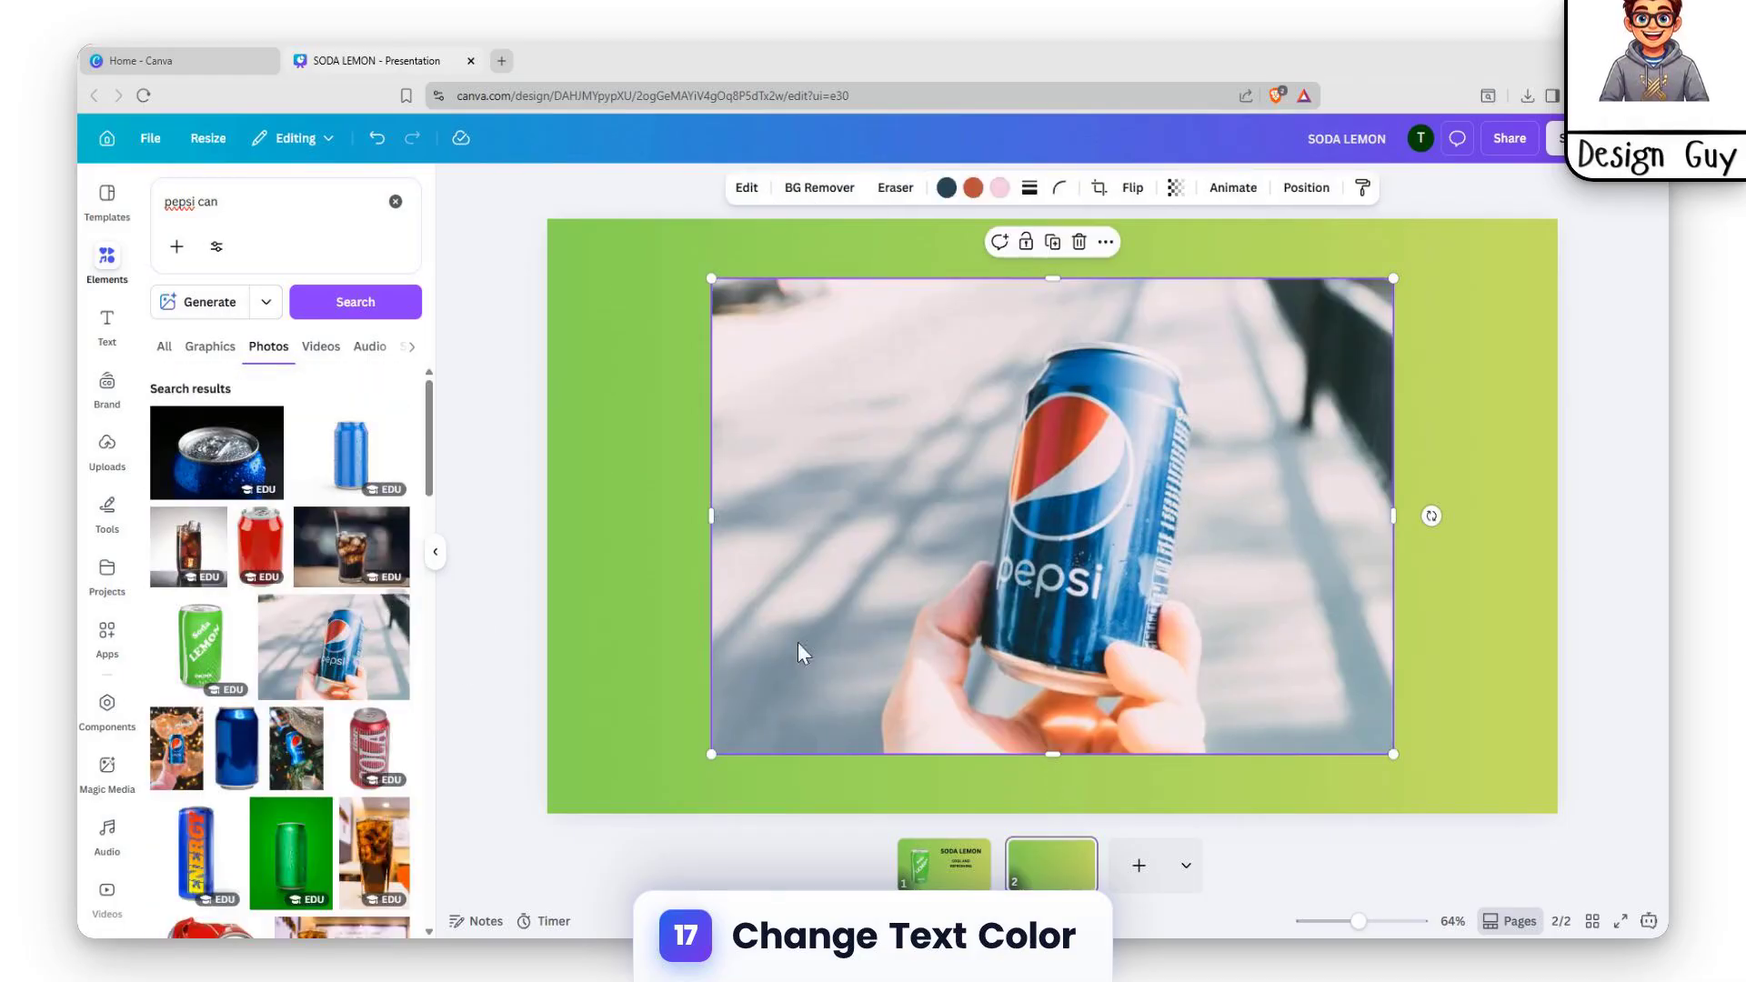
Step: Shrink the Pepsi can photo, place it against the page's lower edge near the centre, and remove its background
{"action": "left_click_drag", "start_coordinate": [1040, 580], "coordinate": [1000, 643]}
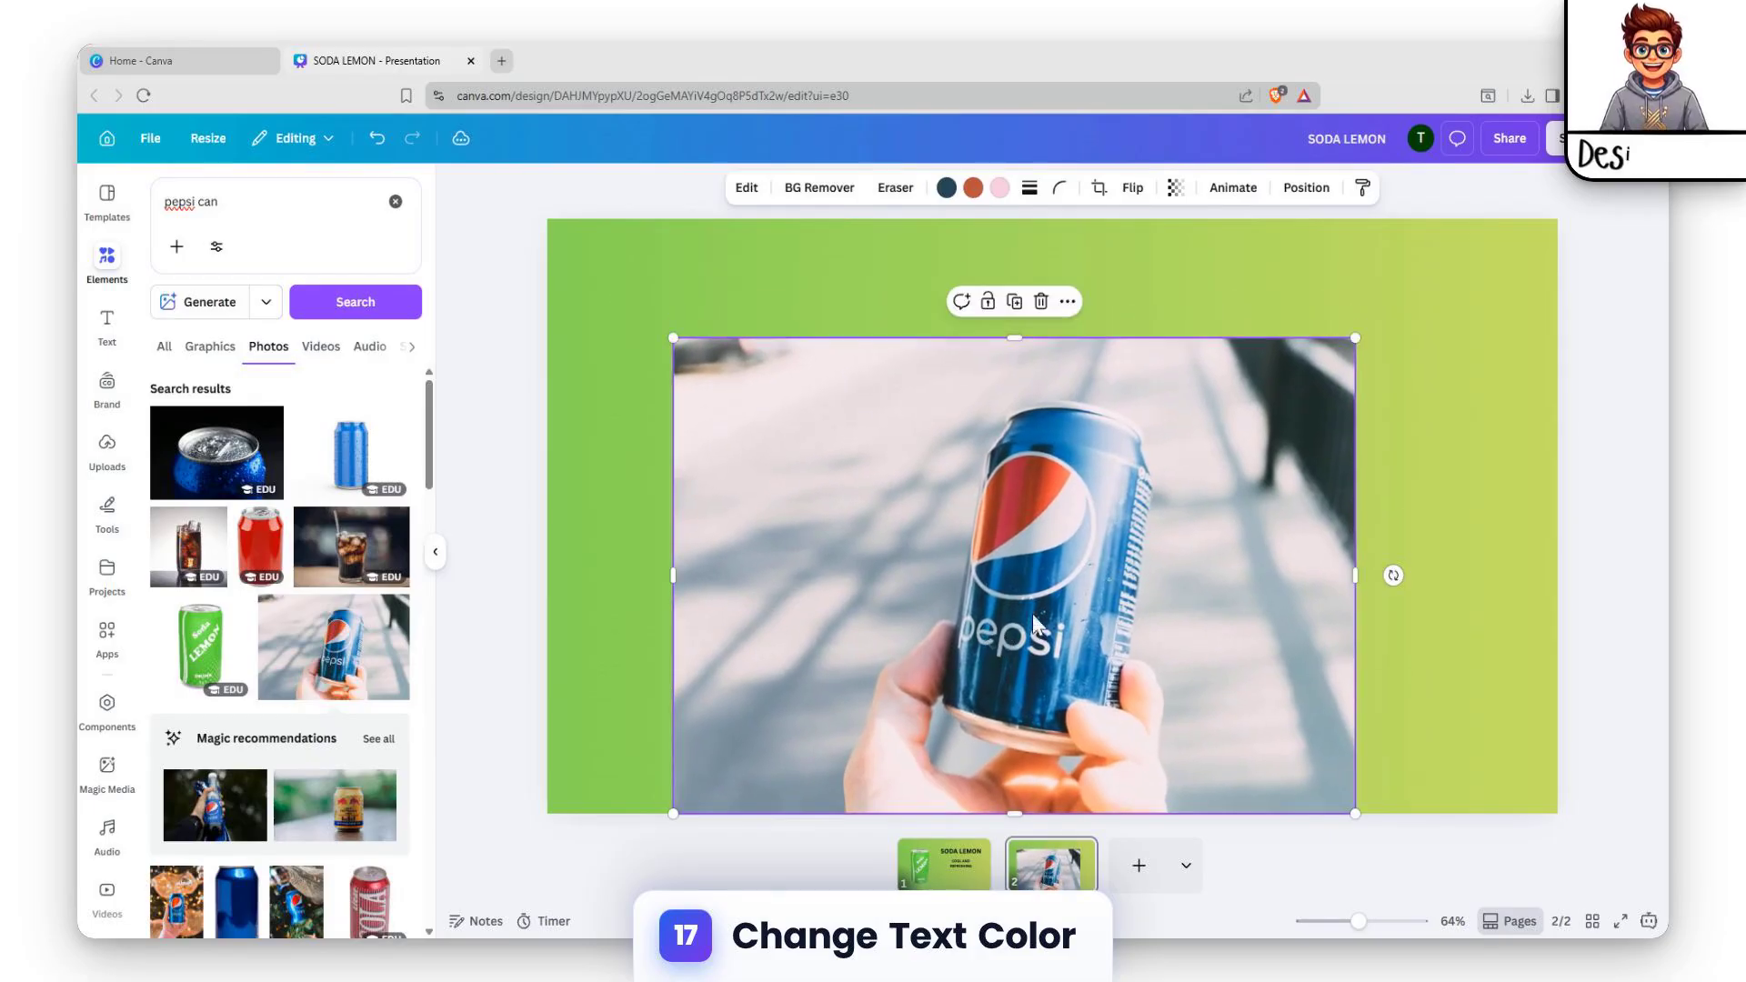
{"action": "left_click_drag", "start_coordinate": [800, 373], "coordinate": [1036, 480]}
{"action": "left_click_drag", "start_coordinate": [1323, 677], "coordinate": [1194, 619]}
{"action": "left_click_drag", "start_coordinate": [1221, 754], "coordinate": [1297, 820]}
{"action": "left_click", "coordinate": [814, 187]}
{"action": "left_click", "coordinate": [1426, 386]}
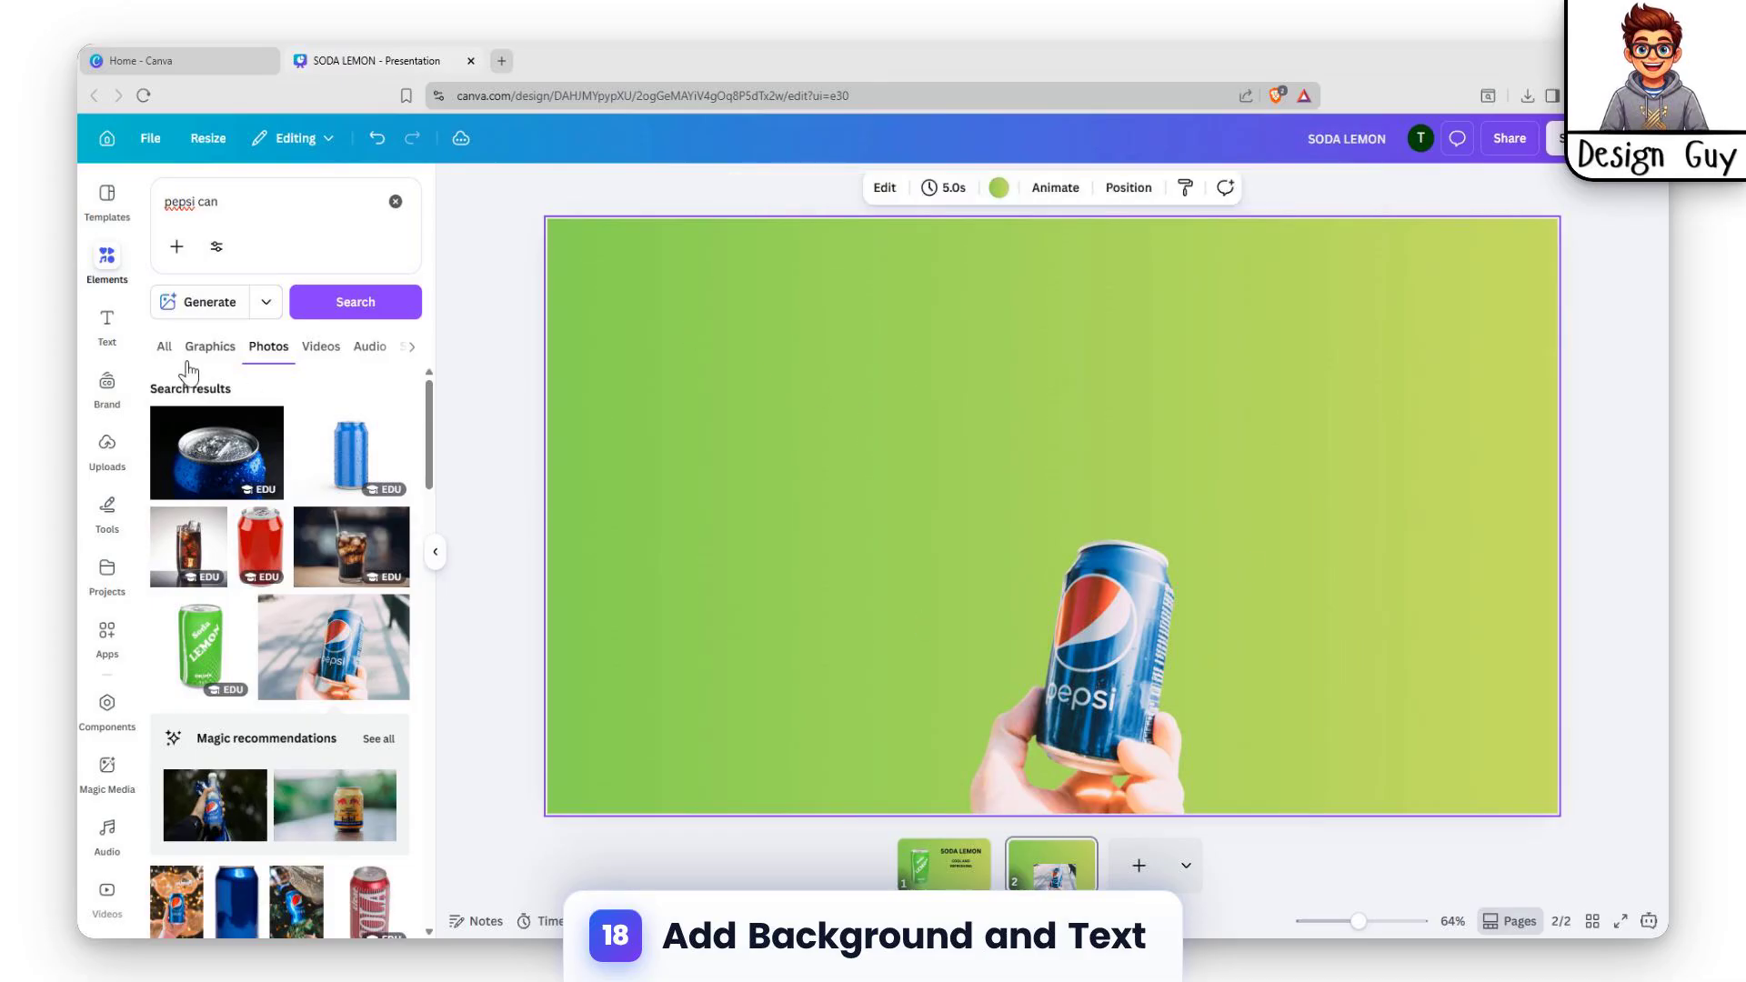
Step: Copy the SODA LEMON heading from page 1 to the upper centre of page 2 and change its text to "PEPSI"
{"action": "left_click", "coordinate": [918, 855]}
{"action": "left_click", "coordinate": [1255, 382]}
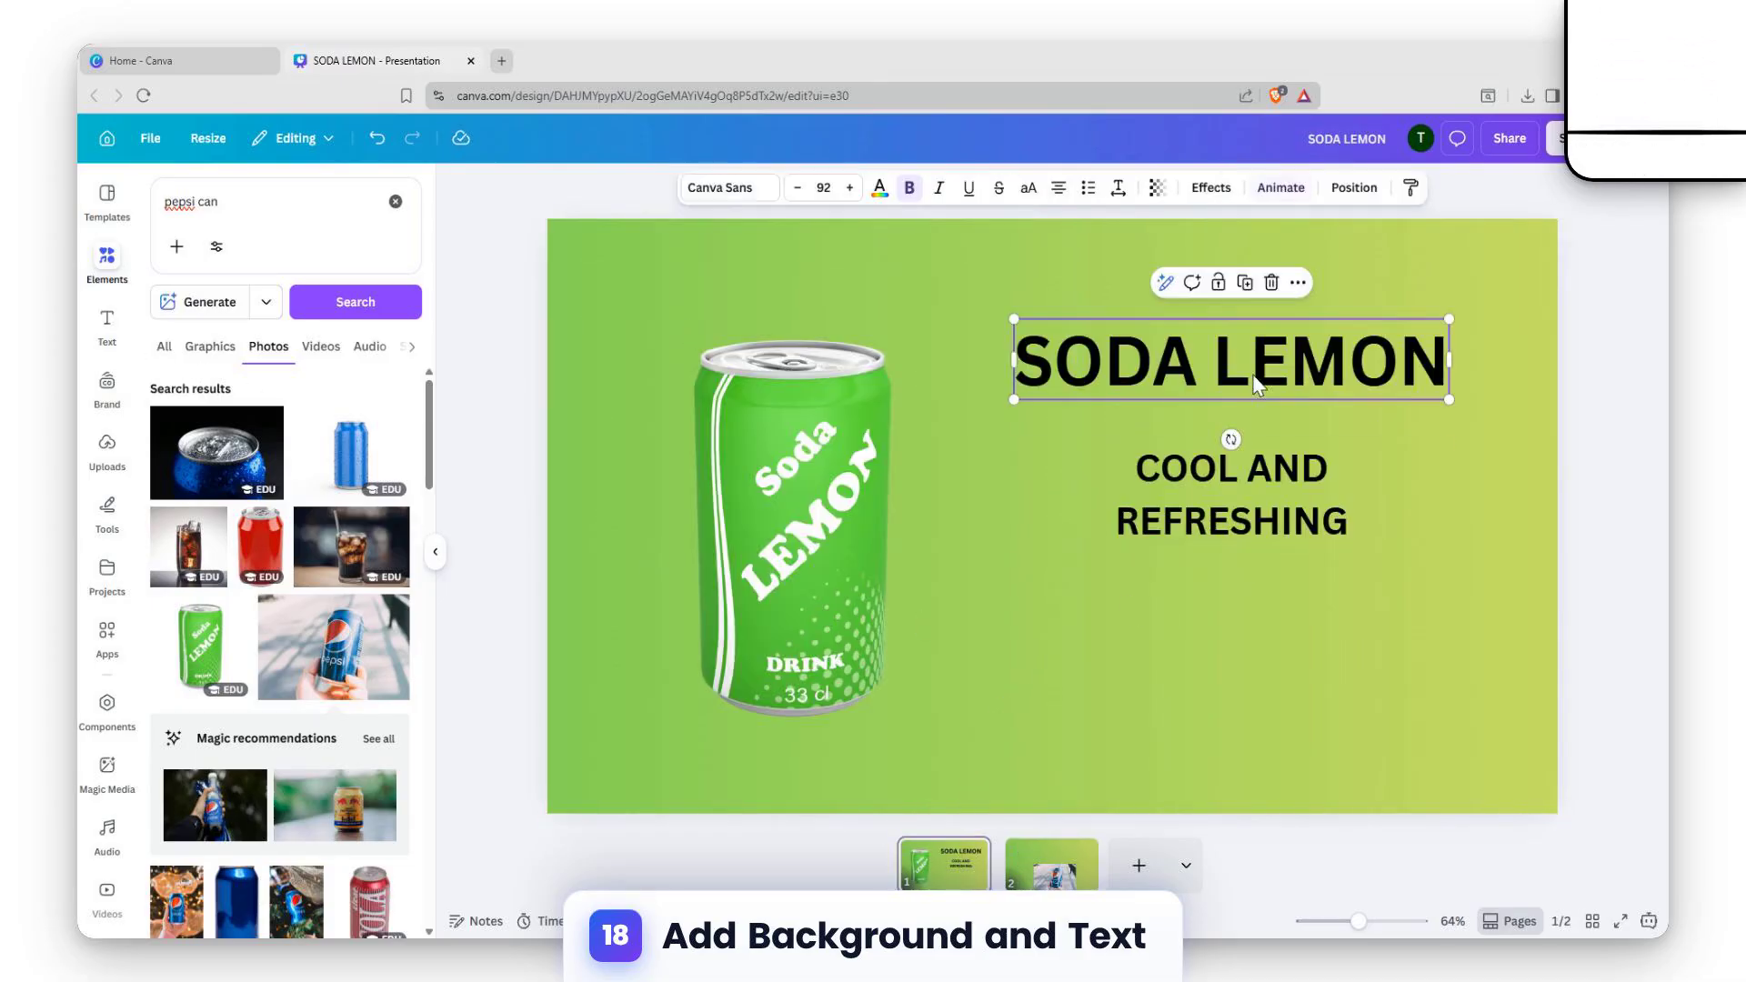
{"action": "left_click", "coordinate": [1051, 864]}
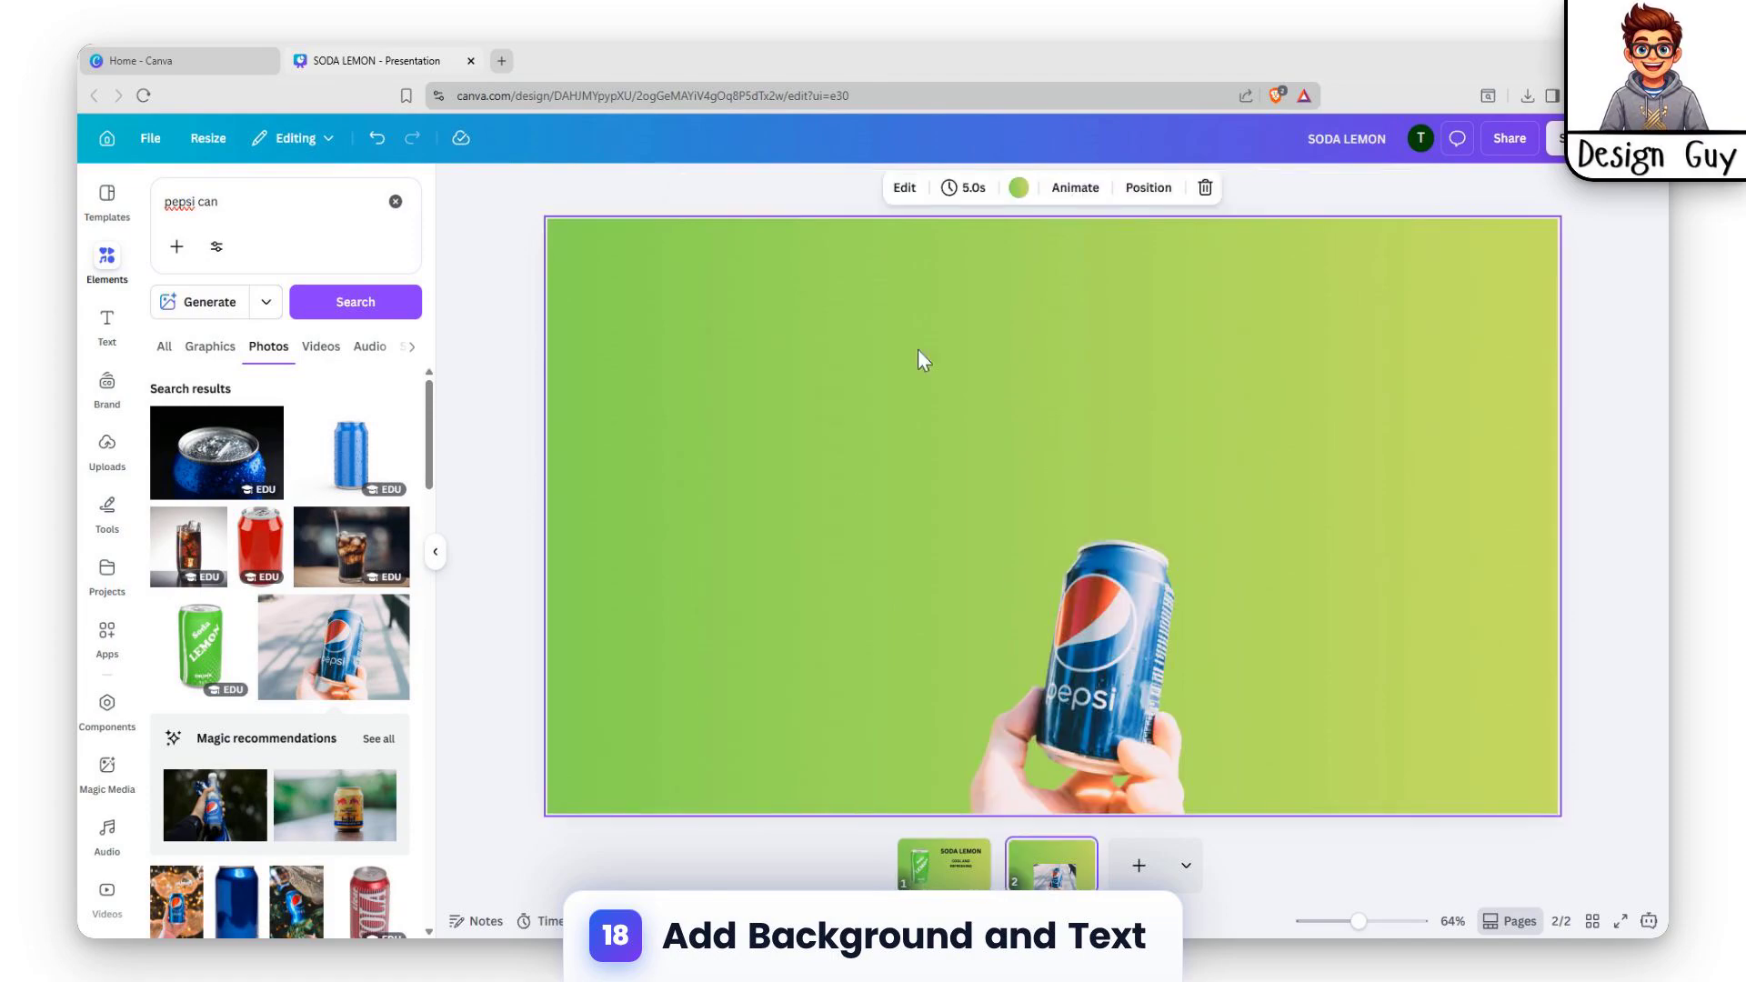
{"action": "key", "text": "ctrl+v"}
{"action": "left_click_drag", "start_coordinate": [1189, 346], "coordinate": [989, 289]}
{"action": "double_click", "coordinate": [990, 289]}
{"action": "type", "text": "PE"}
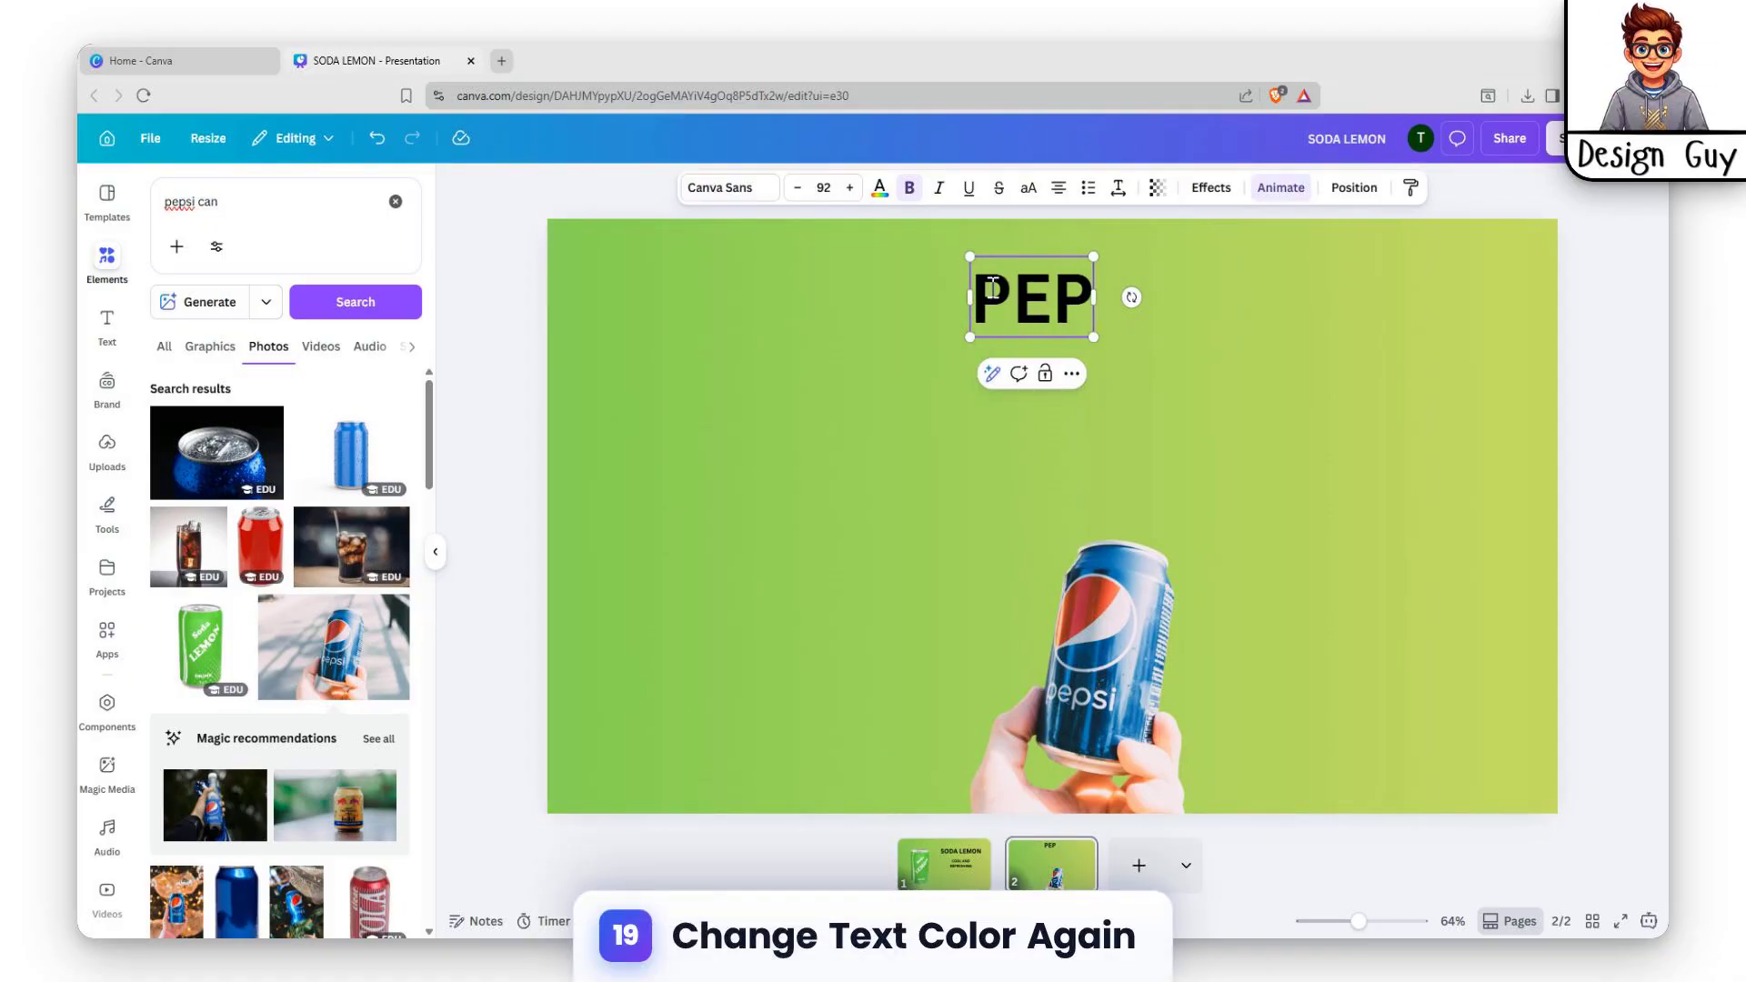
{"action": "left_click", "coordinate": [1275, 399]}
Step: Change the PEPSI heading's text colour to the default solid red
{"action": "left_click", "coordinate": [1004, 329]}
{"action": "left_click", "coordinate": [879, 187]}
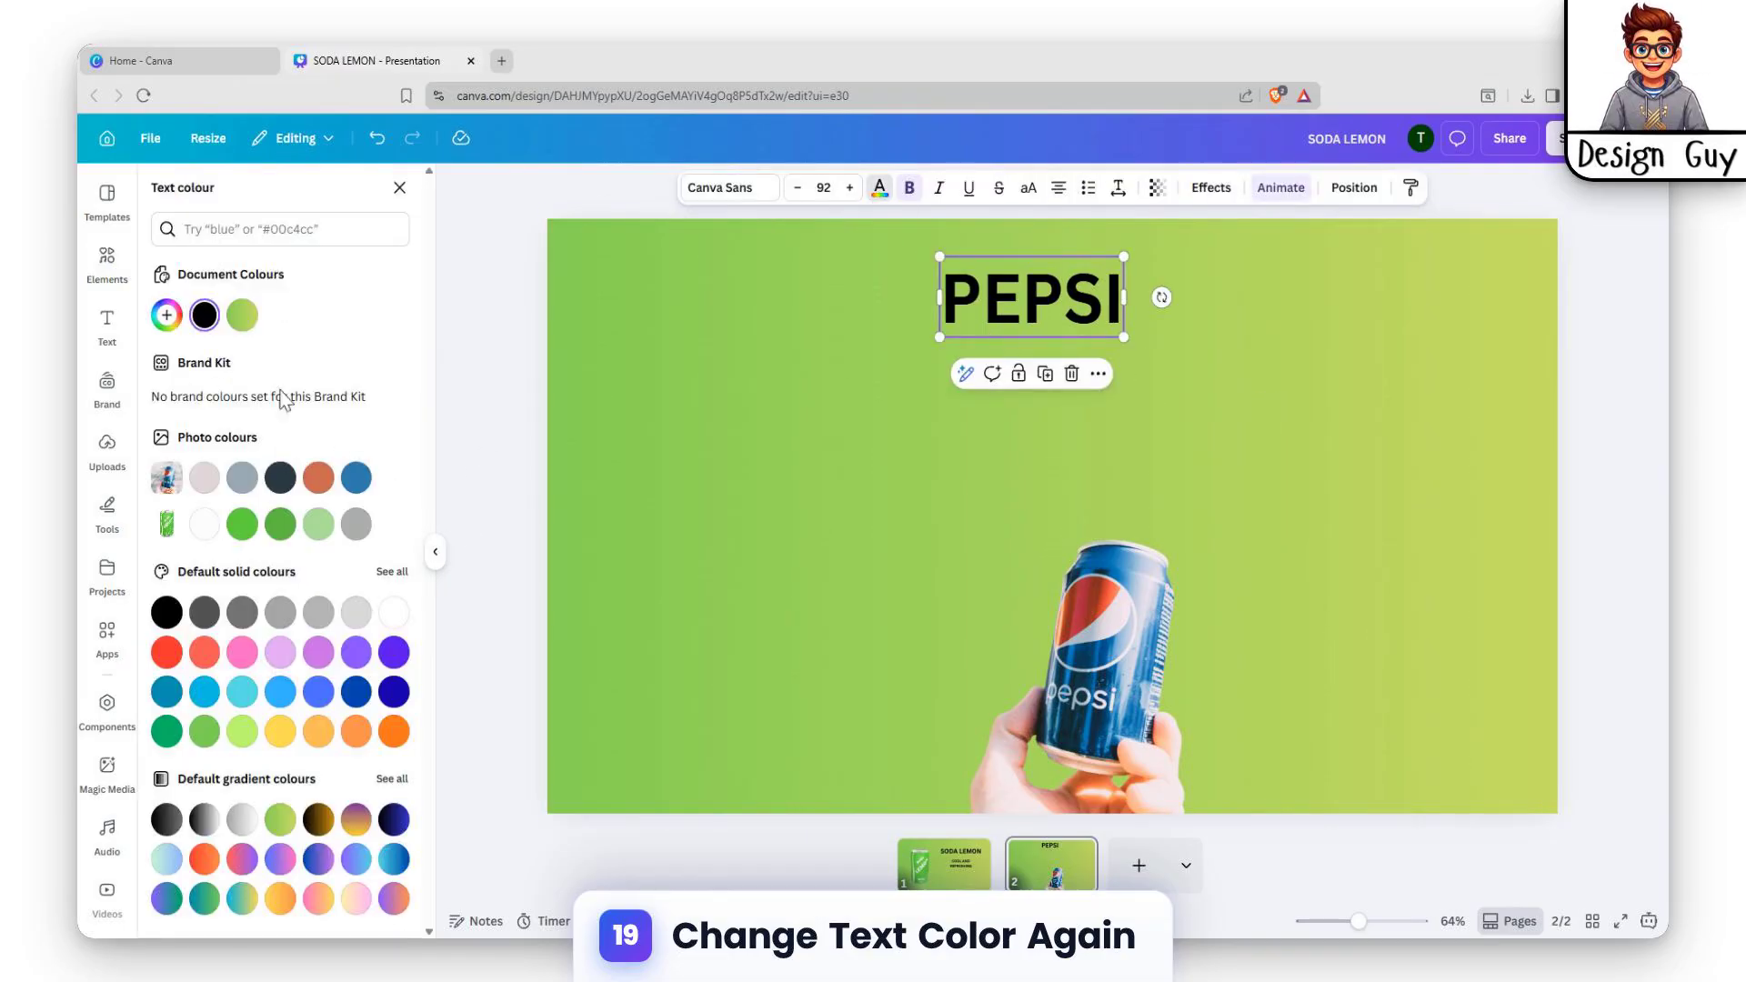
{"action": "left_click", "coordinate": [278, 731]}
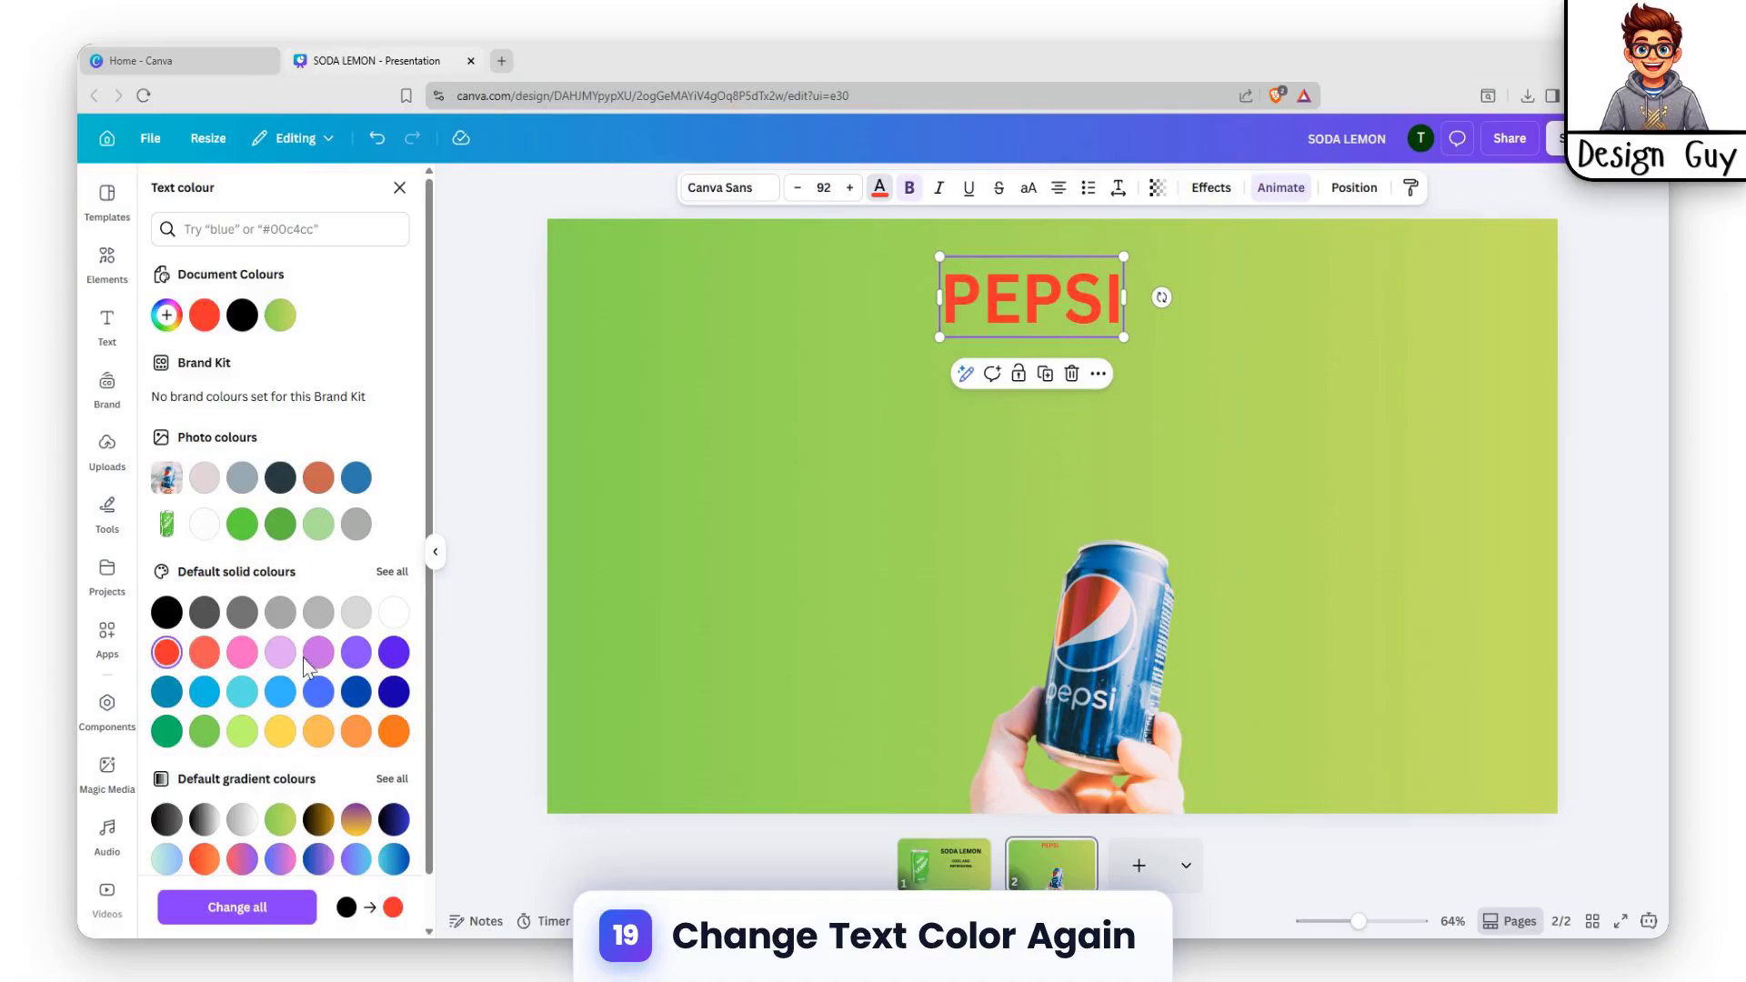
Step: Apply the Background text effect to the PEPSI heading with roundness 50, spread 50 and transparency 100
{"action": "left_click", "coordinate": [1212, 187]}
{"action": "scroll", "coordinate": [329, 479], "scroll_direction": "down", "scroll_amount": 5}
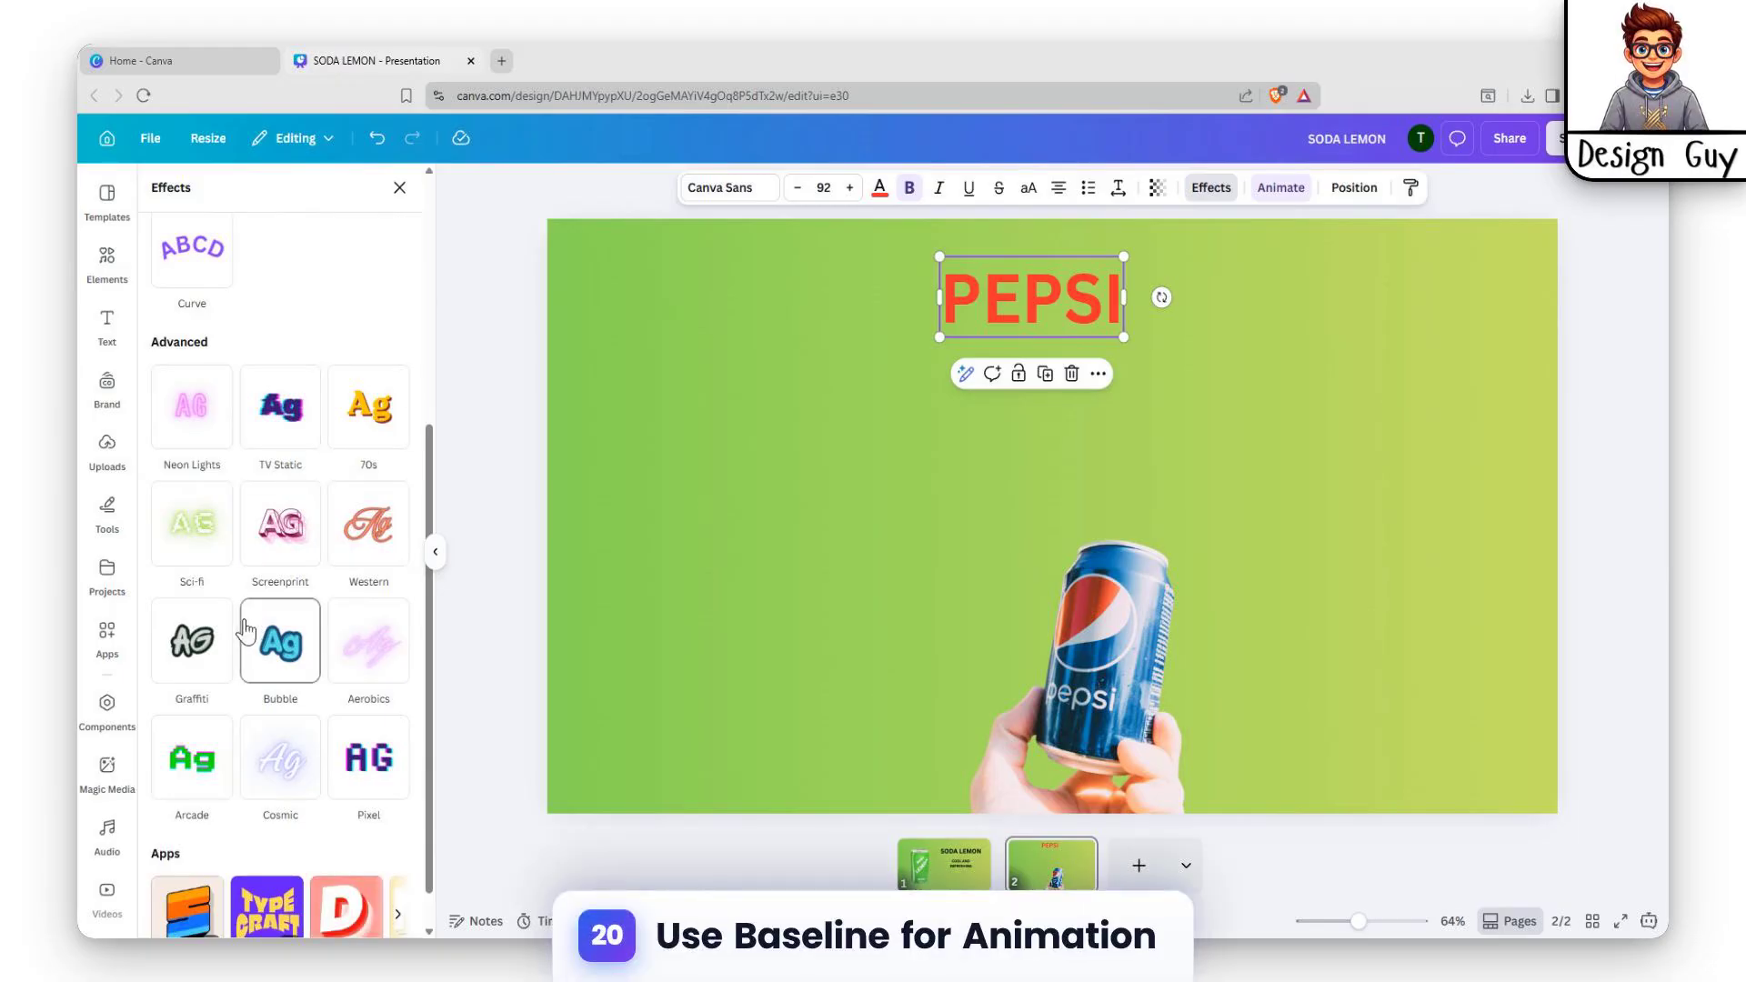
{"action": "scroll", "coordinate": [285, 673], "scroll_direction": "down", "scroll_amount": 1}
{"action": "scroll", "coordinate": [290, 673], "scroll_direction": "up", "scroll_amount": 4}
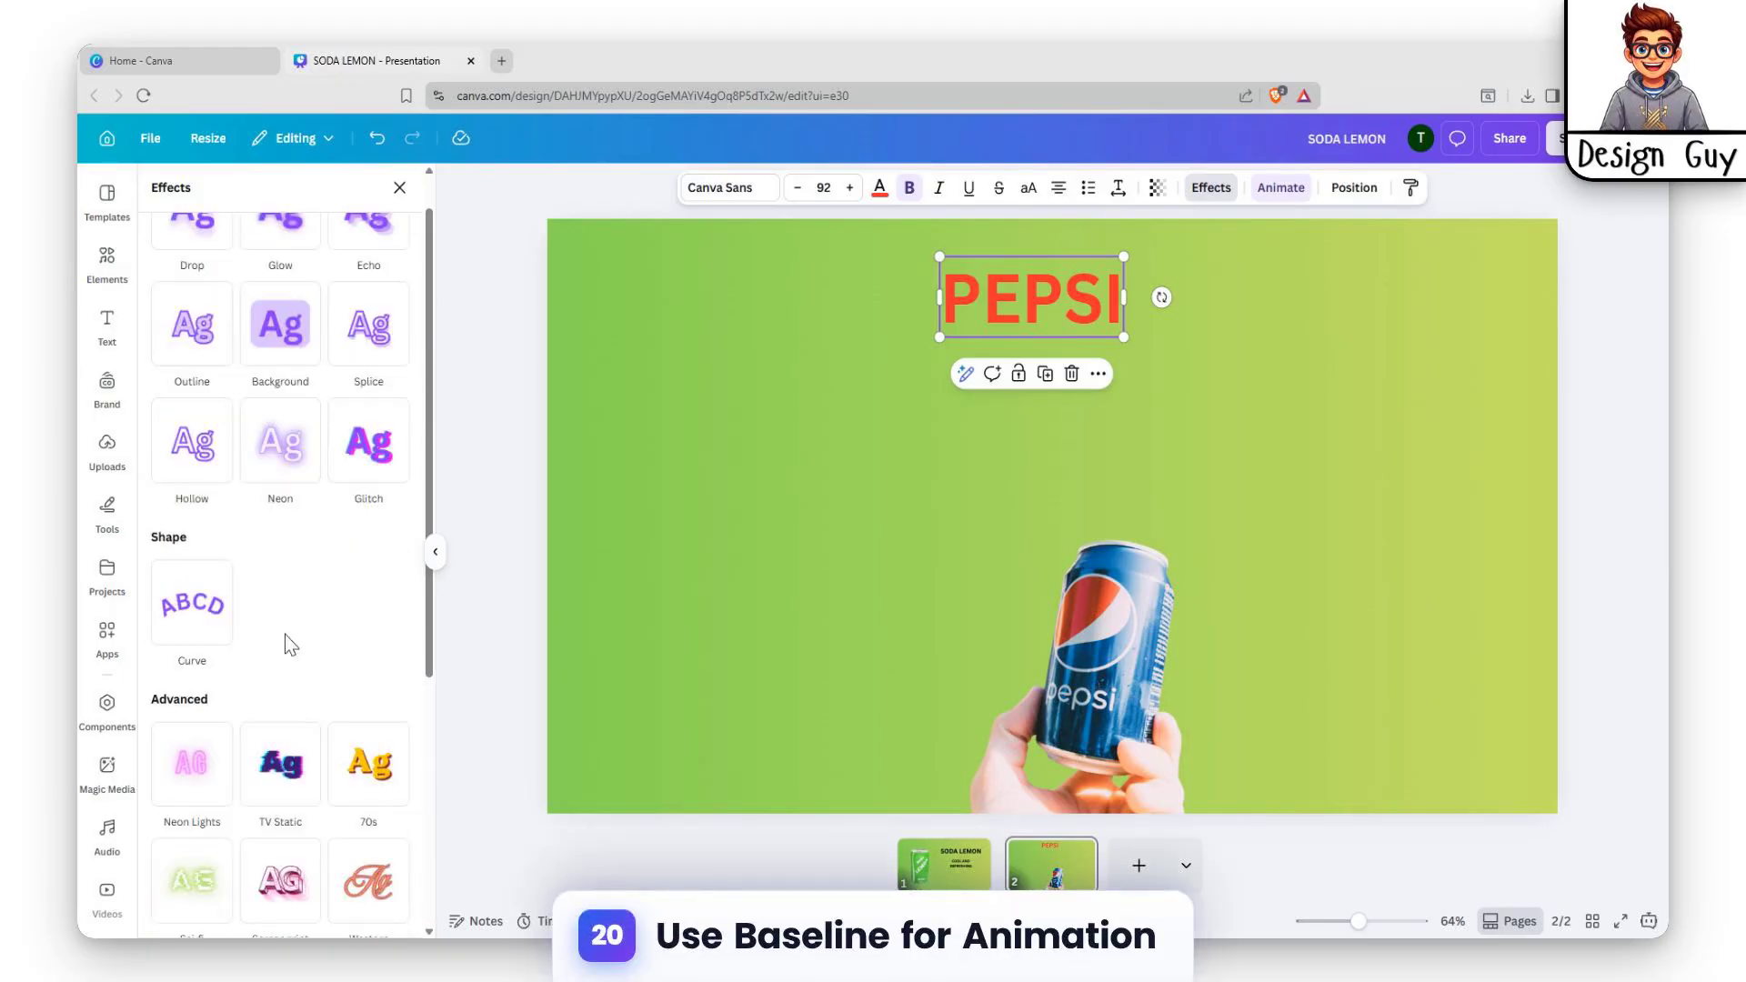
{"action": "left_click", "coordinate": [280, 324]}
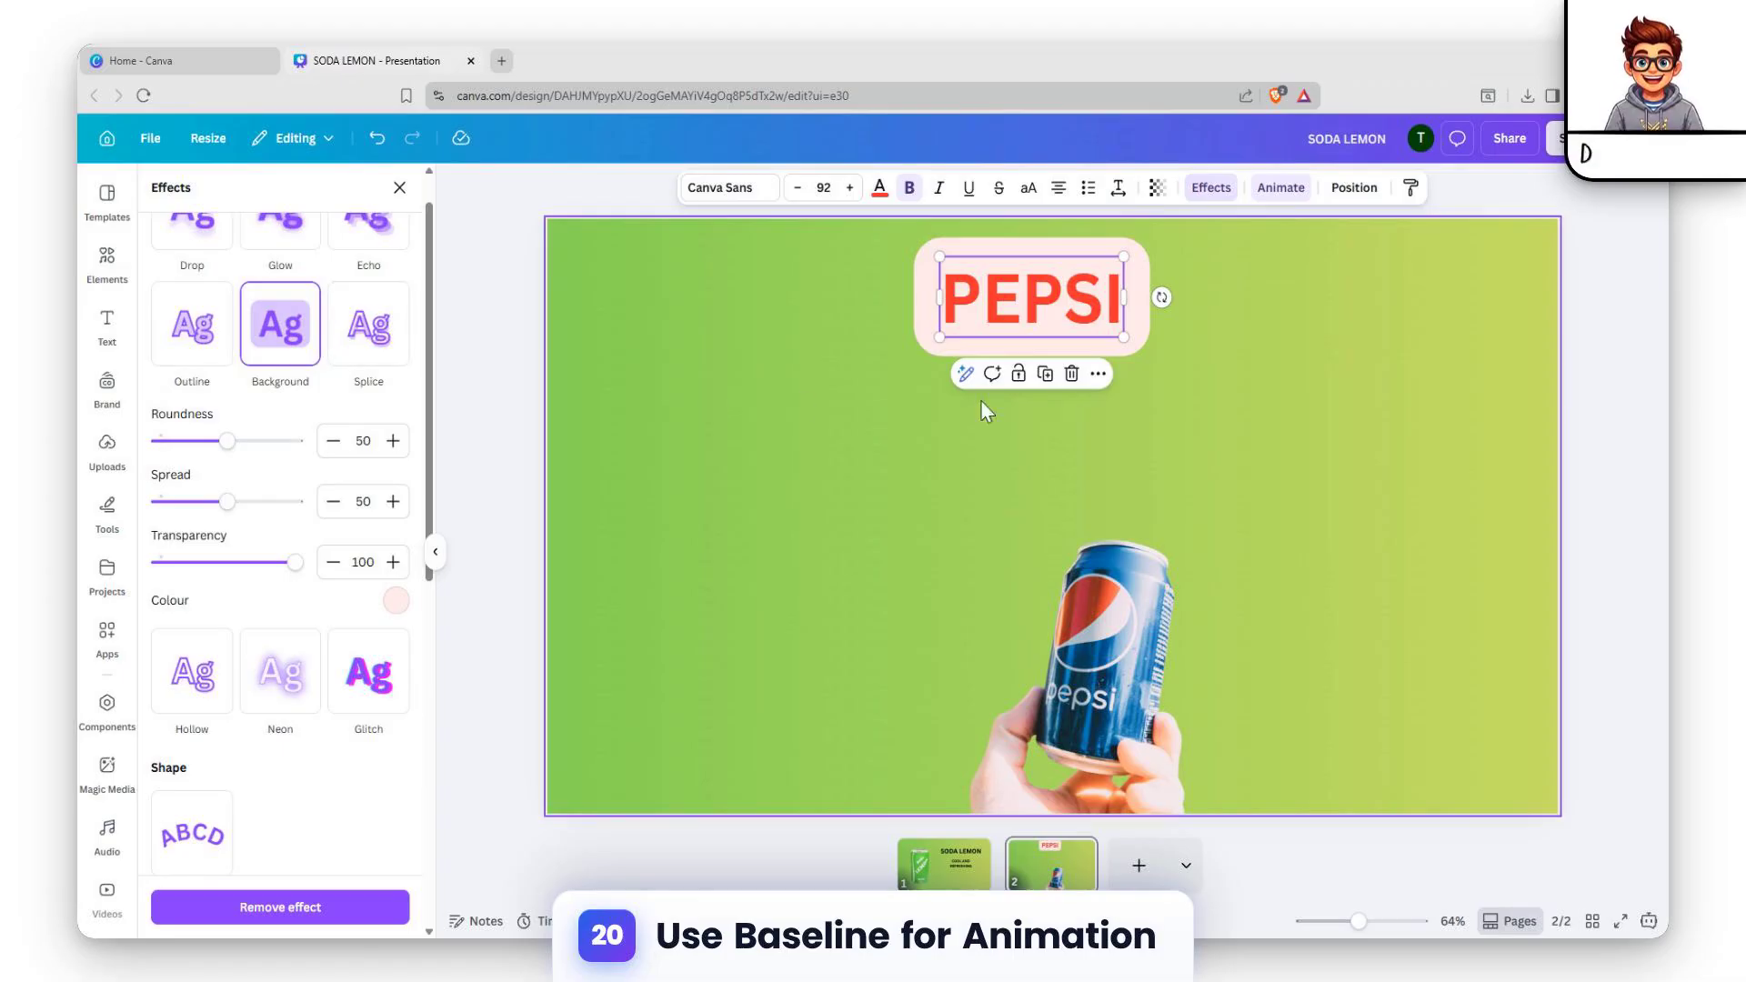
{"action": "left_click", "coordinate": [1259, 284]}
{"action": "left_click", "coordinate": [1123, 298]}
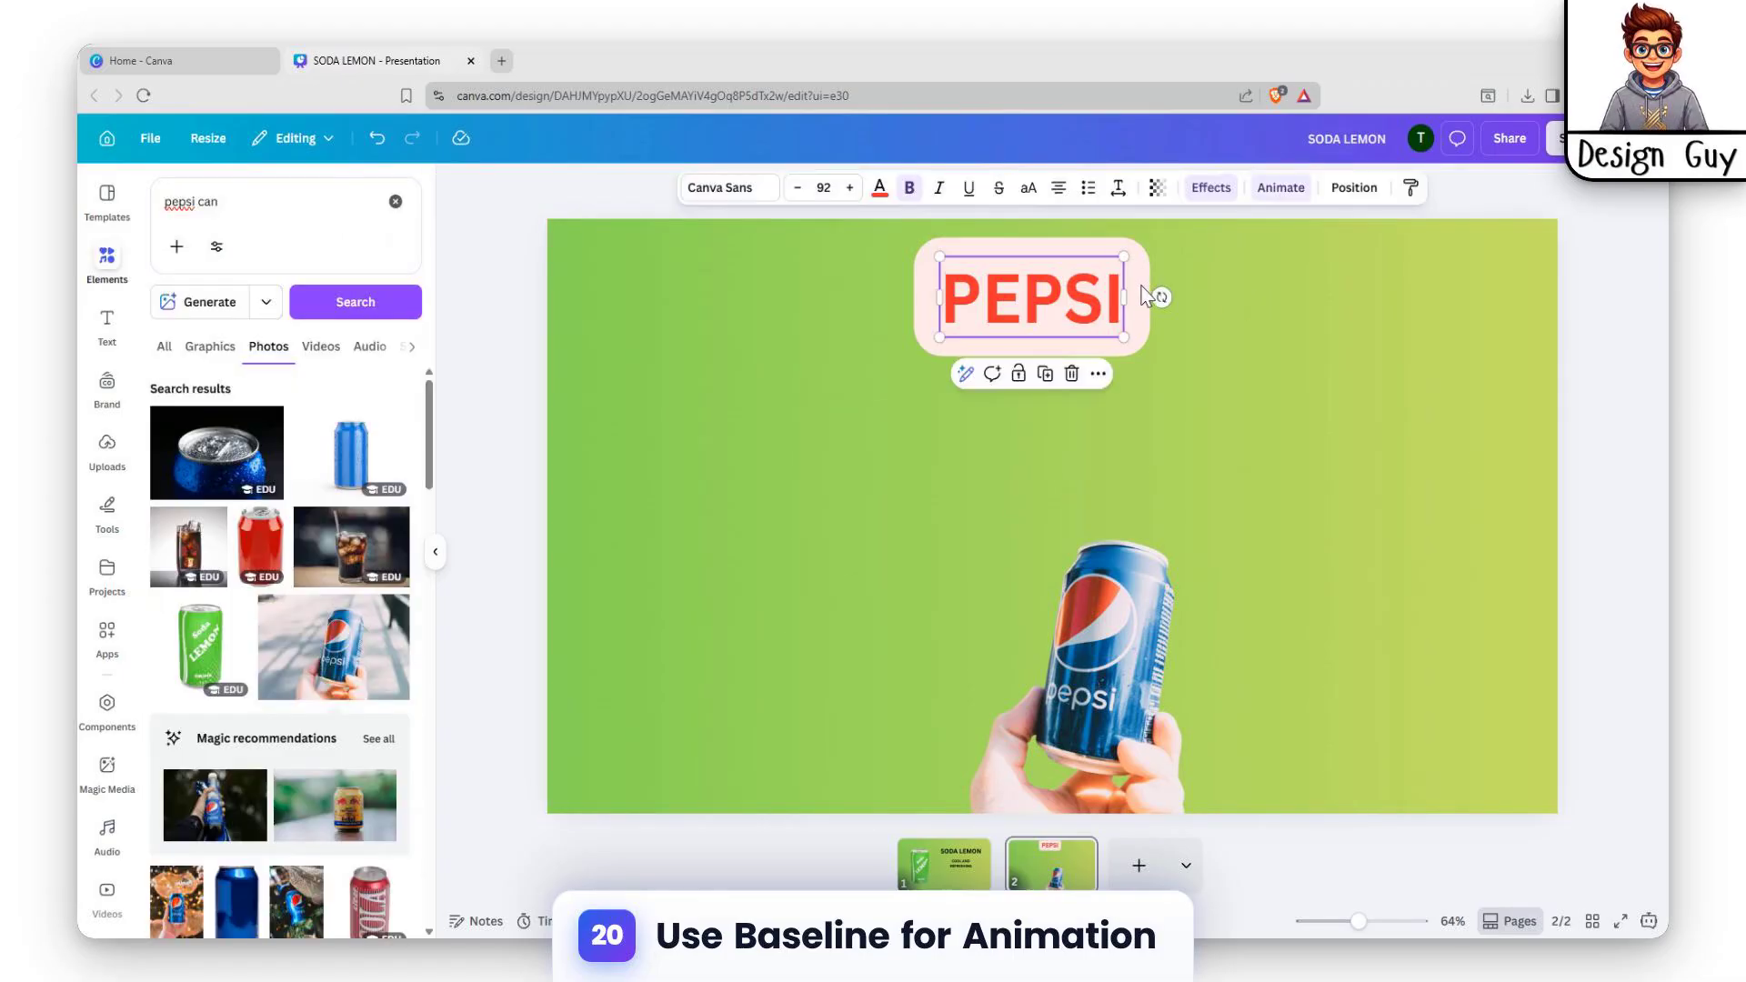
{"action": "left_click", "coordinate": [1306, 292]}
{"action": "left_click", "coordinate": [1118, 332]}
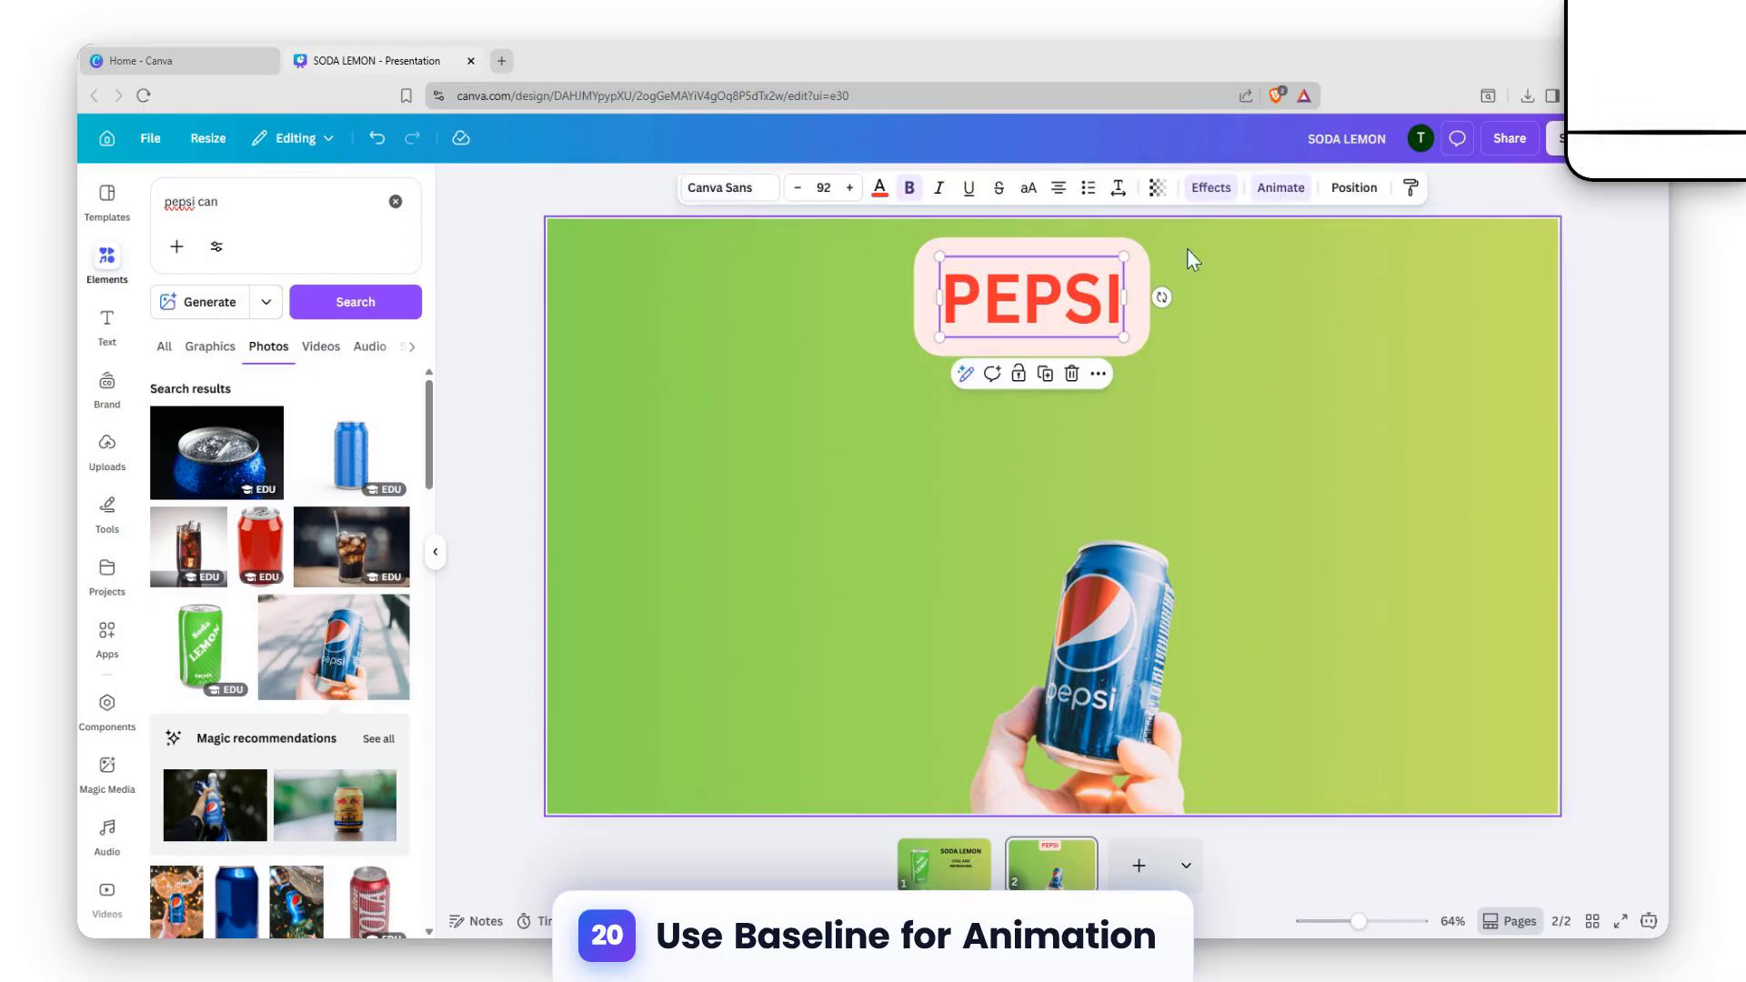
Step: Check the PEPSI heading's Baseline animation settings and apply the Baseline animation to the Pepsi can photo on enter, moving upward
{"action": "left_click", "coordinate": [1278, 189]}
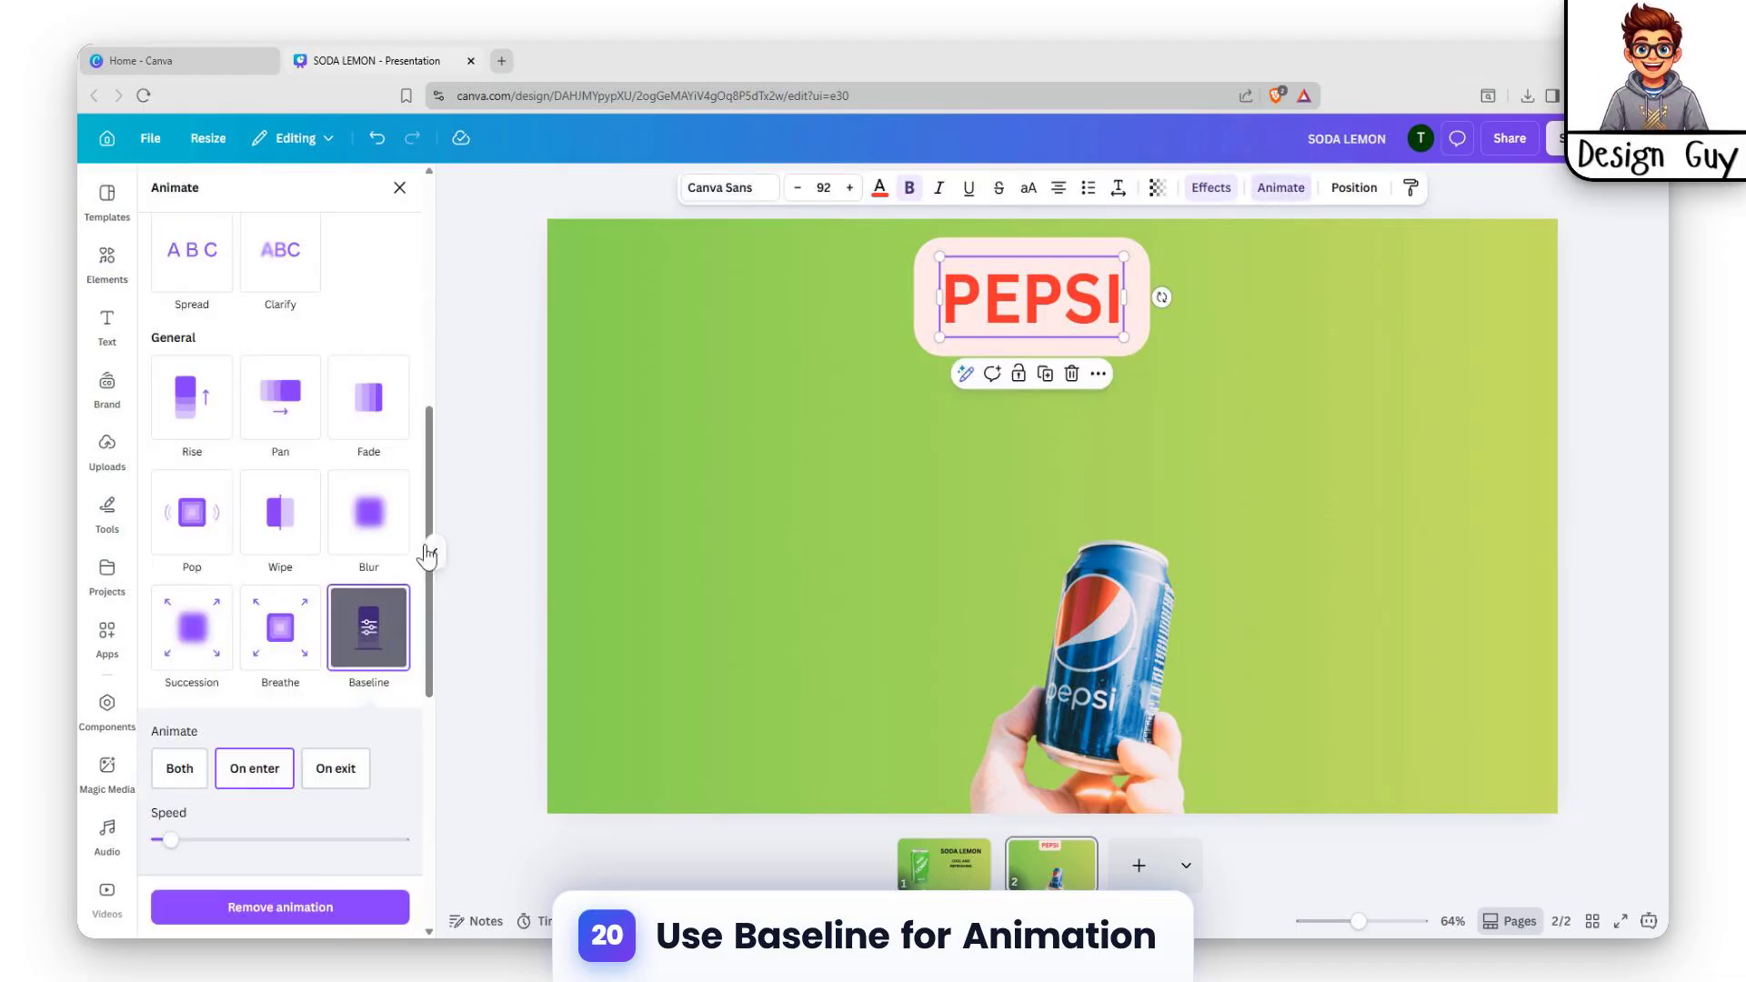
{"action": "scroll", "coordinate": [322, 615], "scroll_direction": "down", "scroll_amount": 4}
{"action": "left_click", "coordinate": [314, 514]}
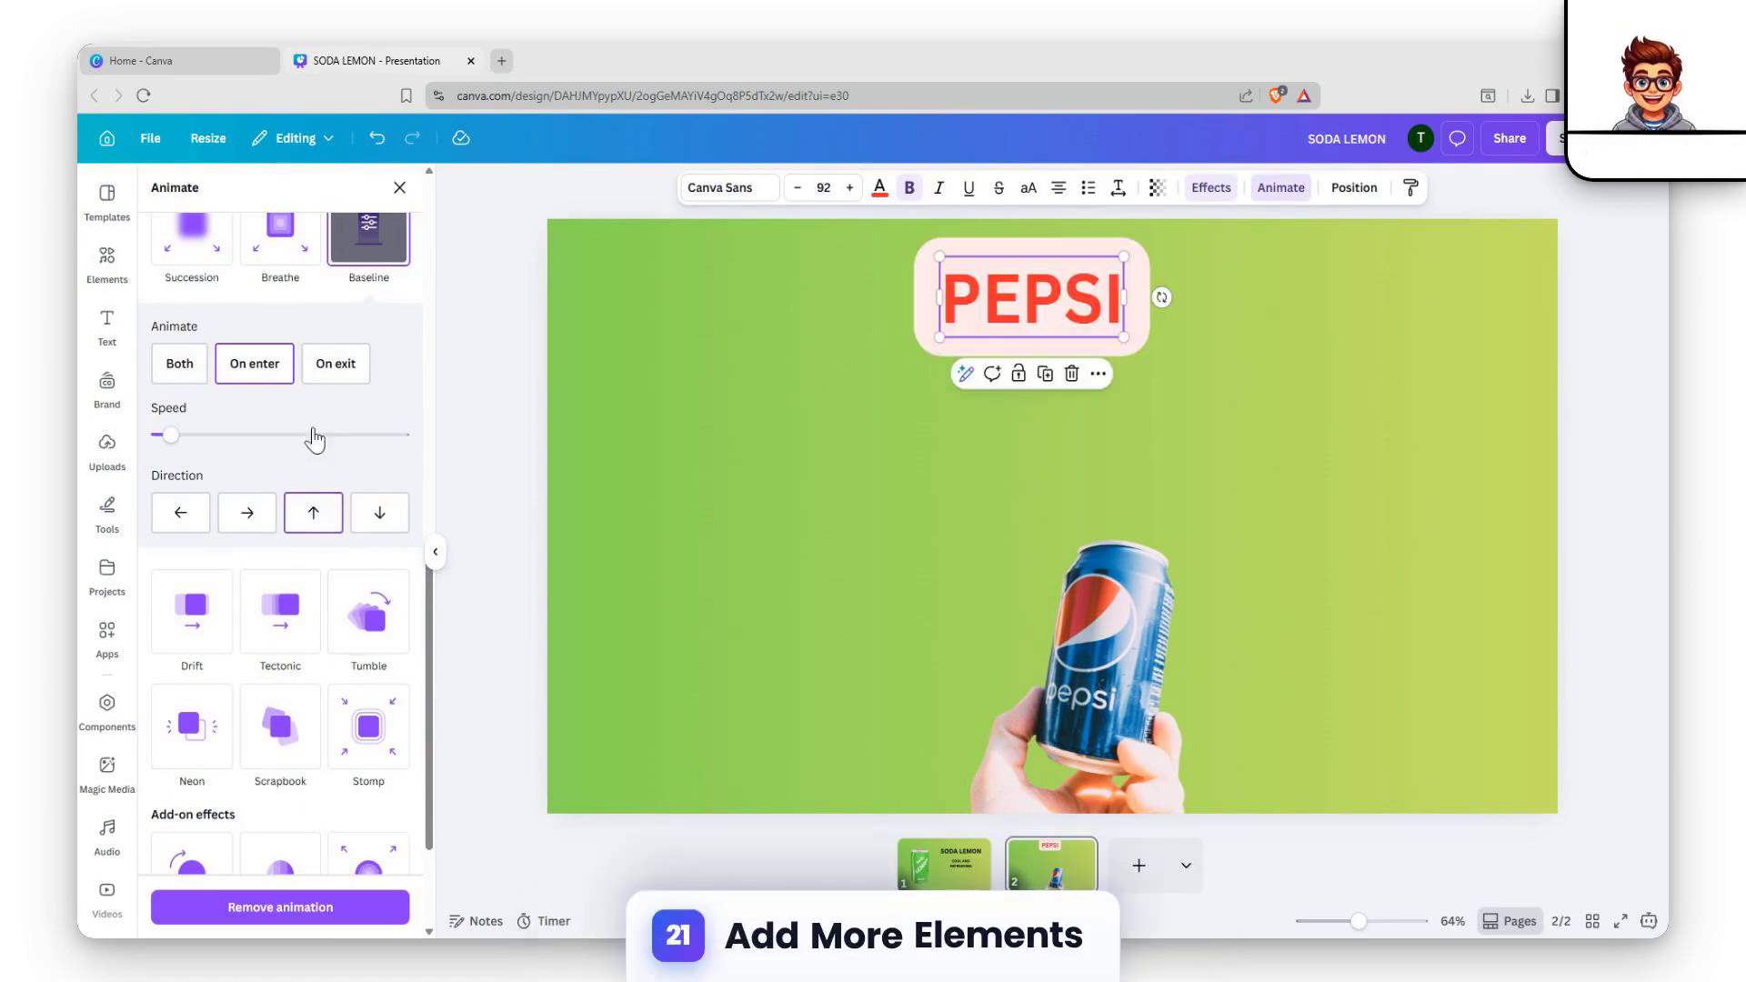
{"action": "left_click", "coordinate": [1076, 653]}
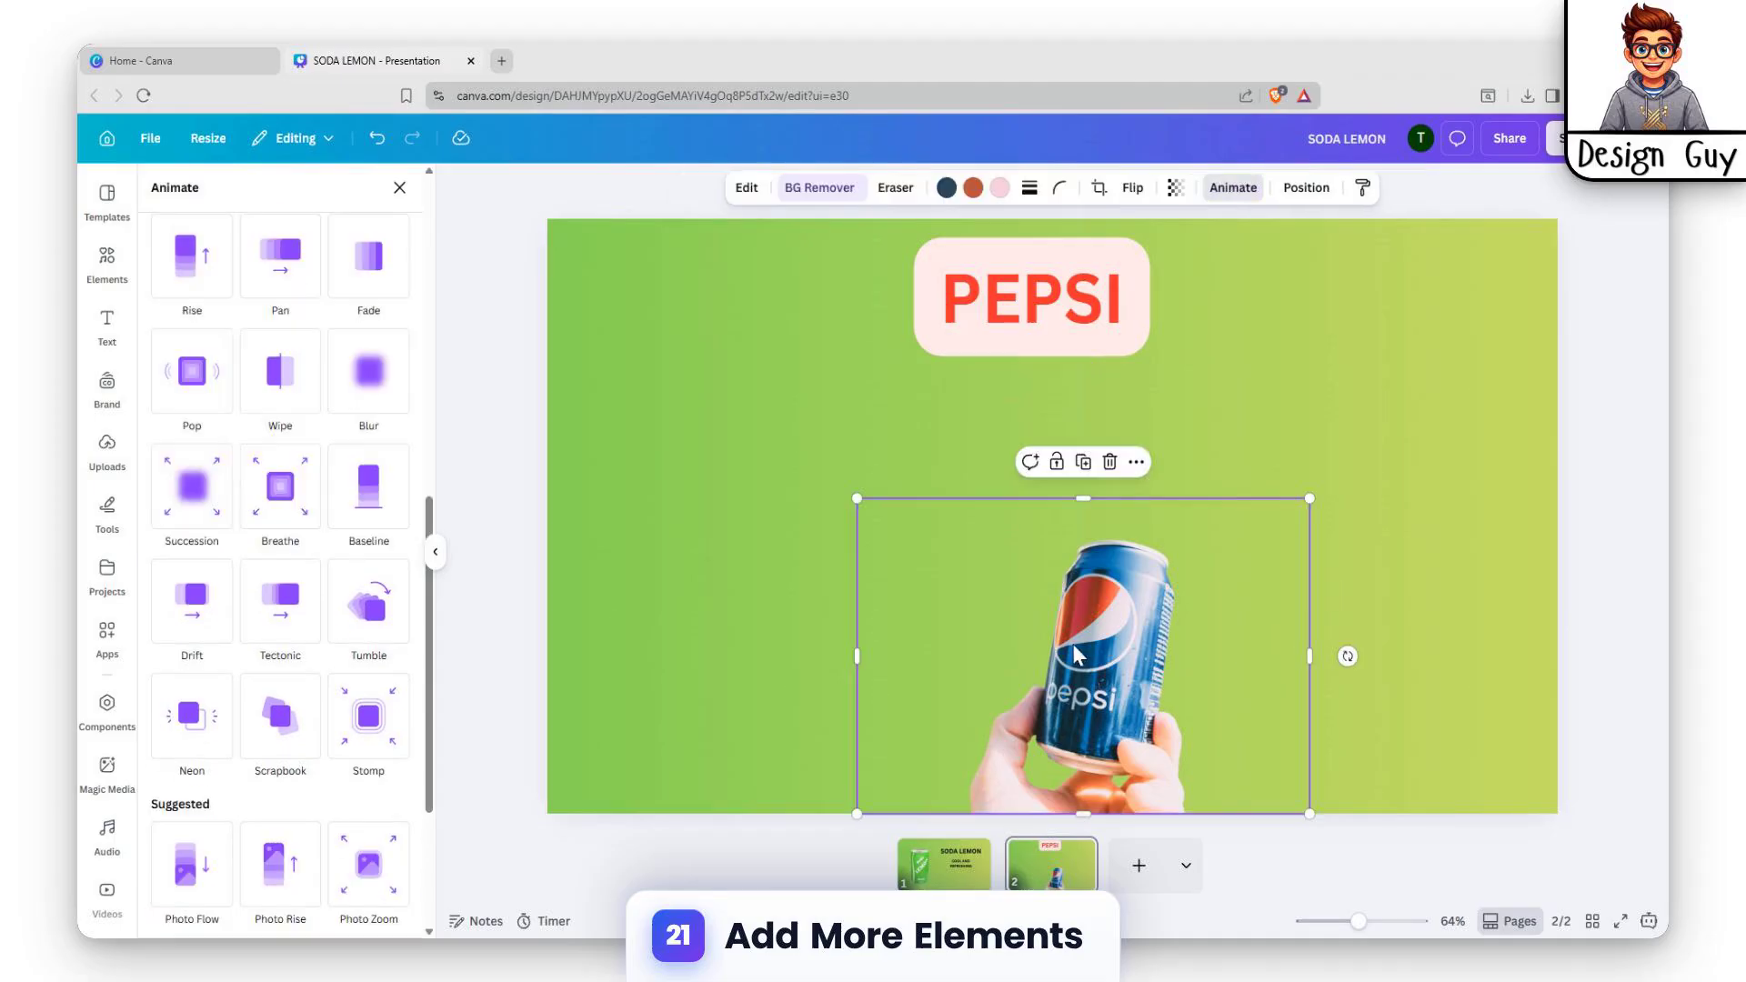
{"action": "left_click", "coordinate": [368, 487]}
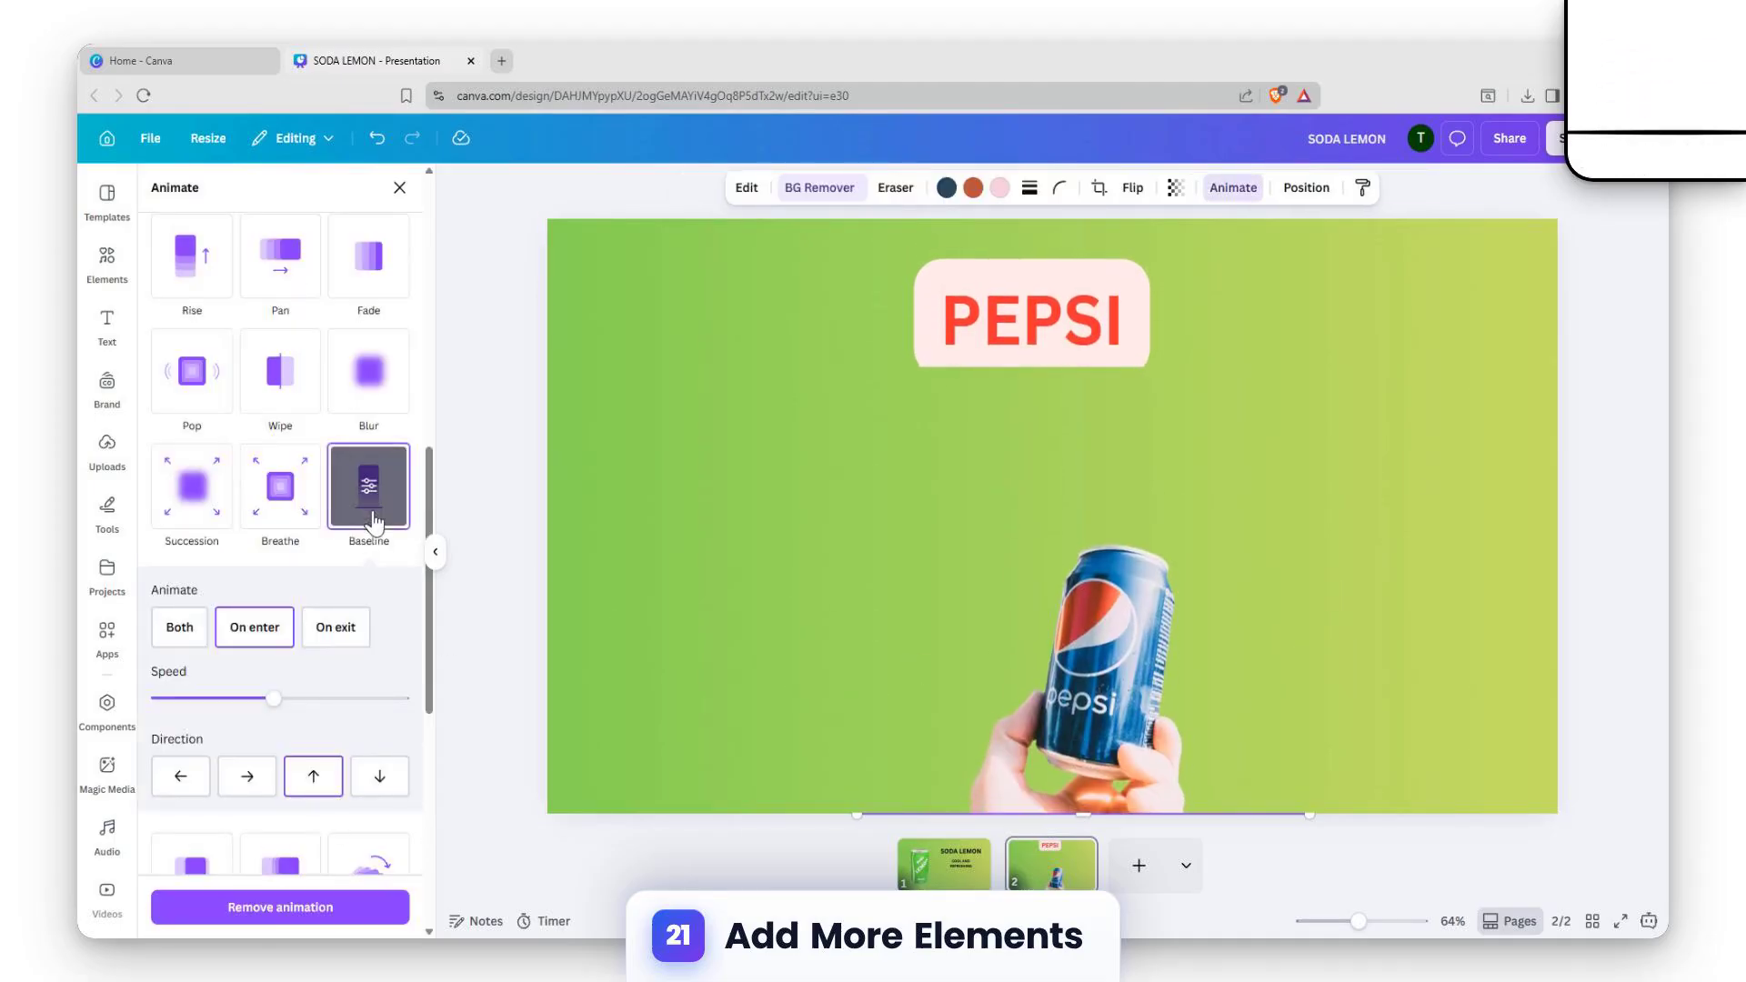
Step: Set the PEPSI heading's Baseline direction to down and slow the can photo's Baseline animation to near the low end of the speed range
{"action": "left_click", "coordinate": [1068, 309]}
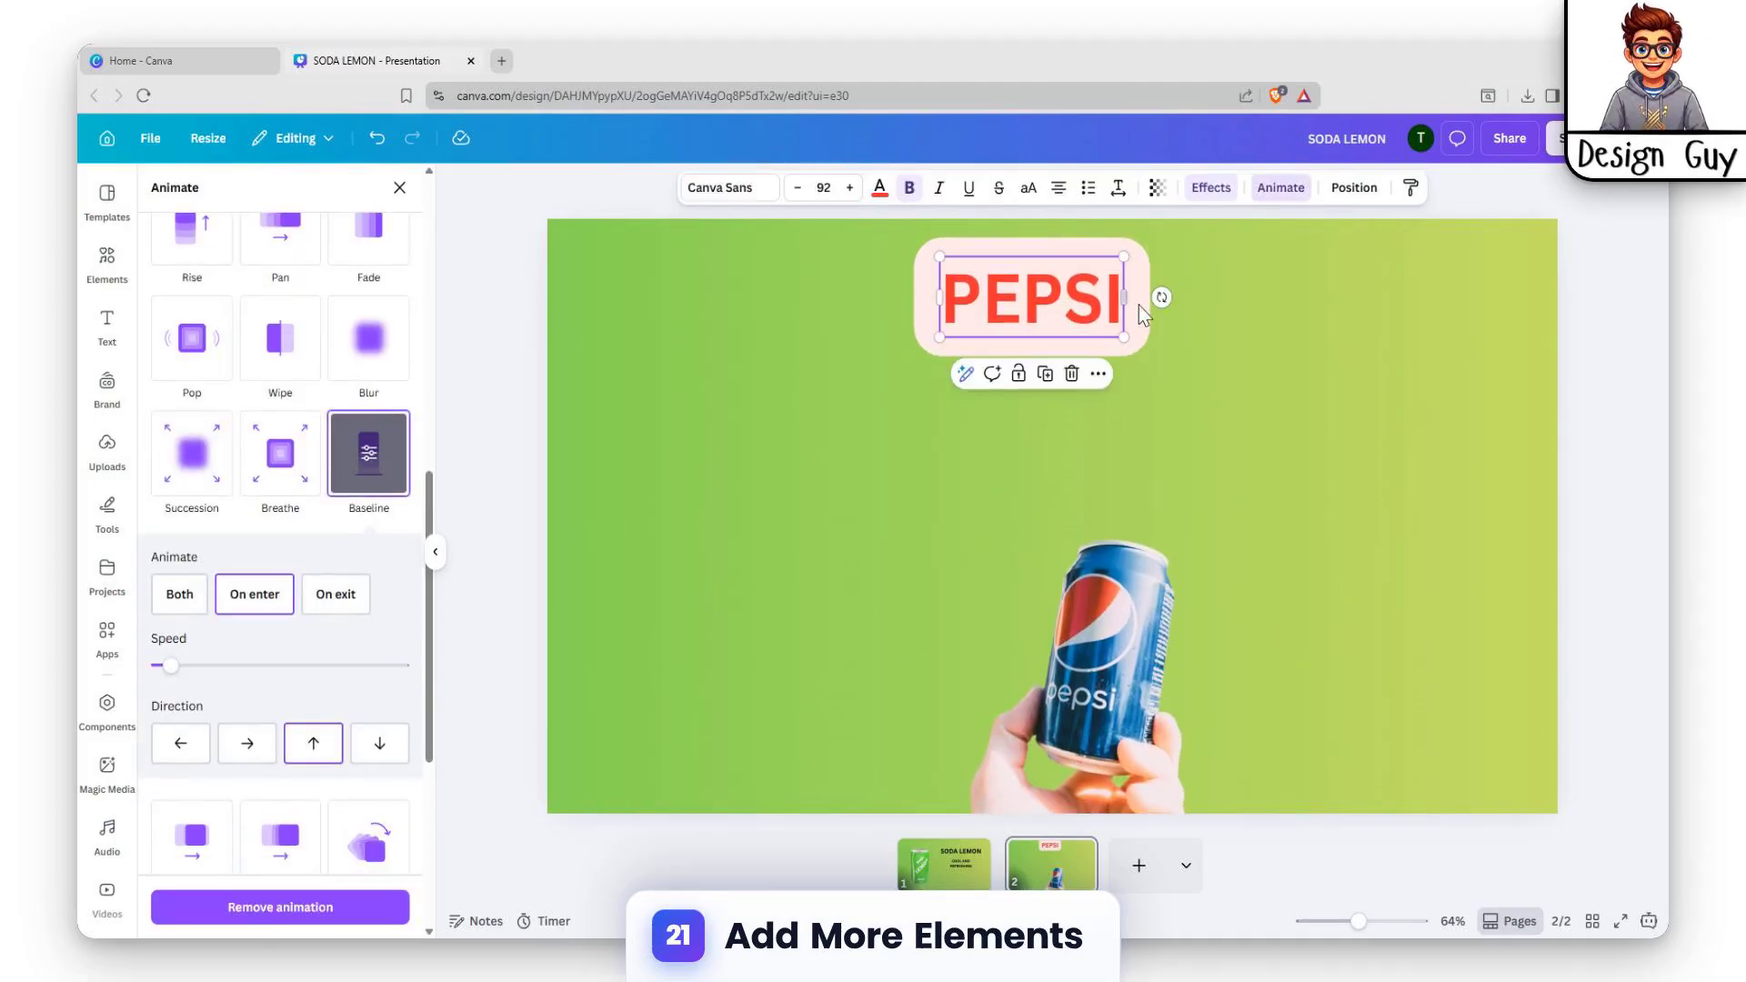
{"action": "scroll", "coordinate": [295, 689], "scroll_direction": "down", "scroll_amount": 2}
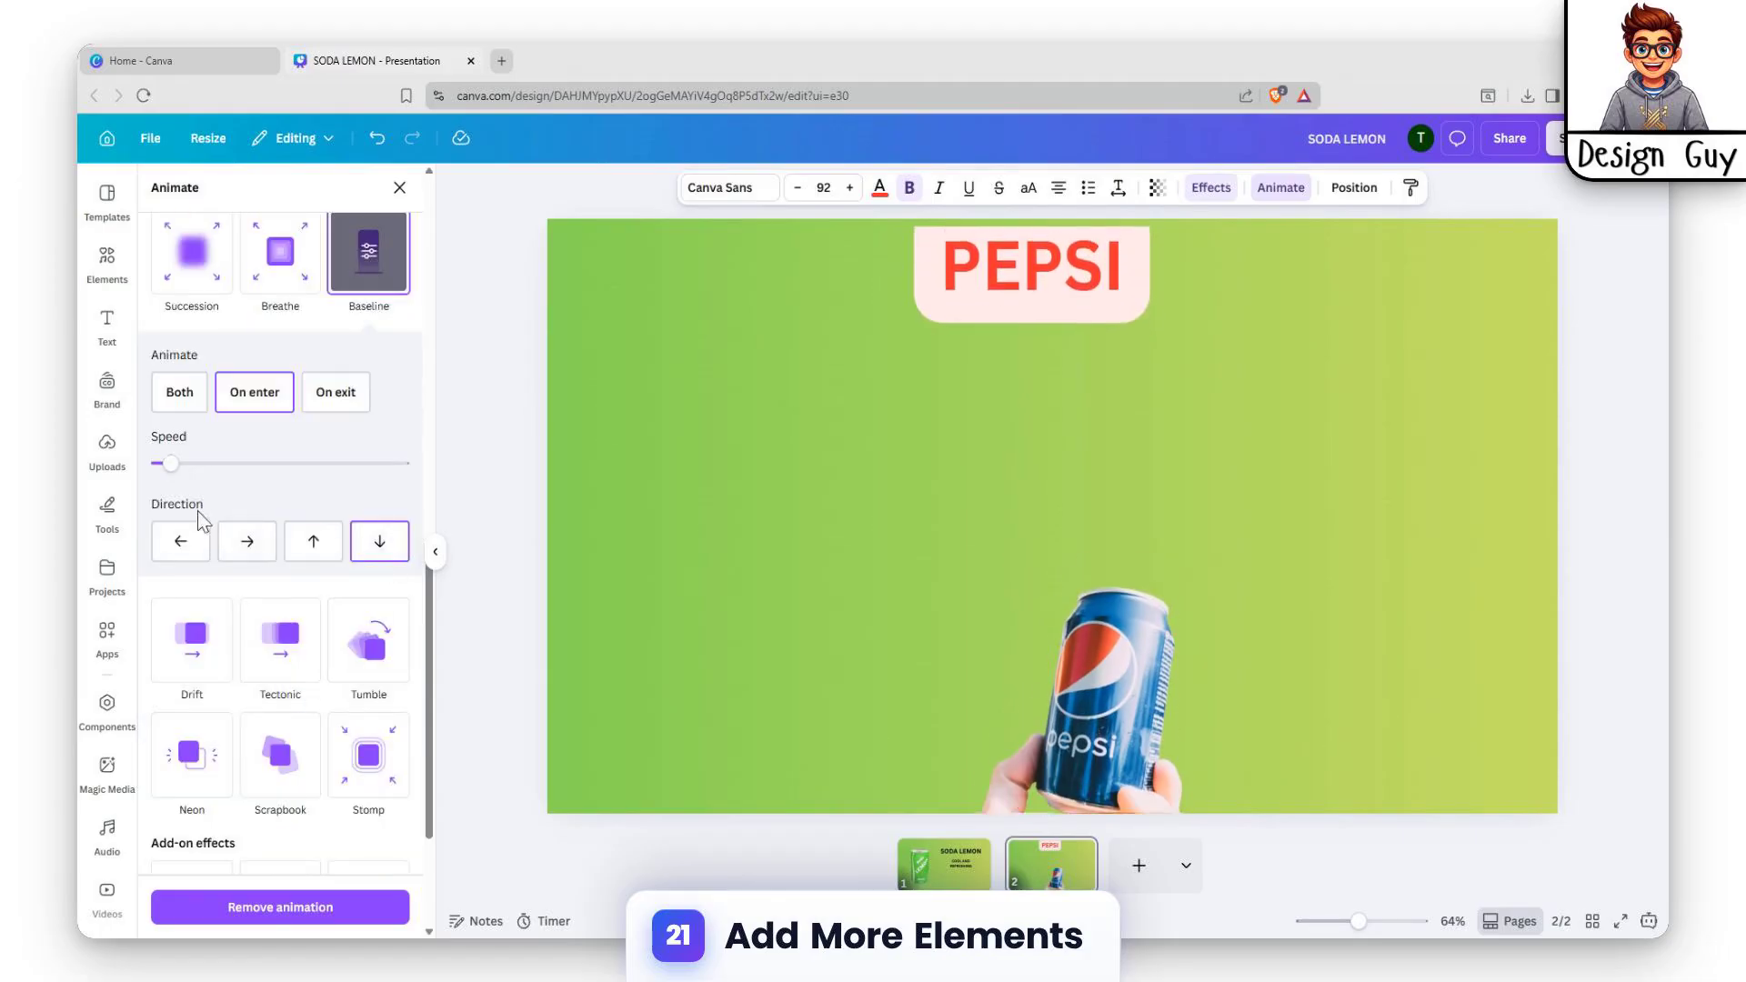
{"action": "left_click", "coordinate": [1132, 597]}
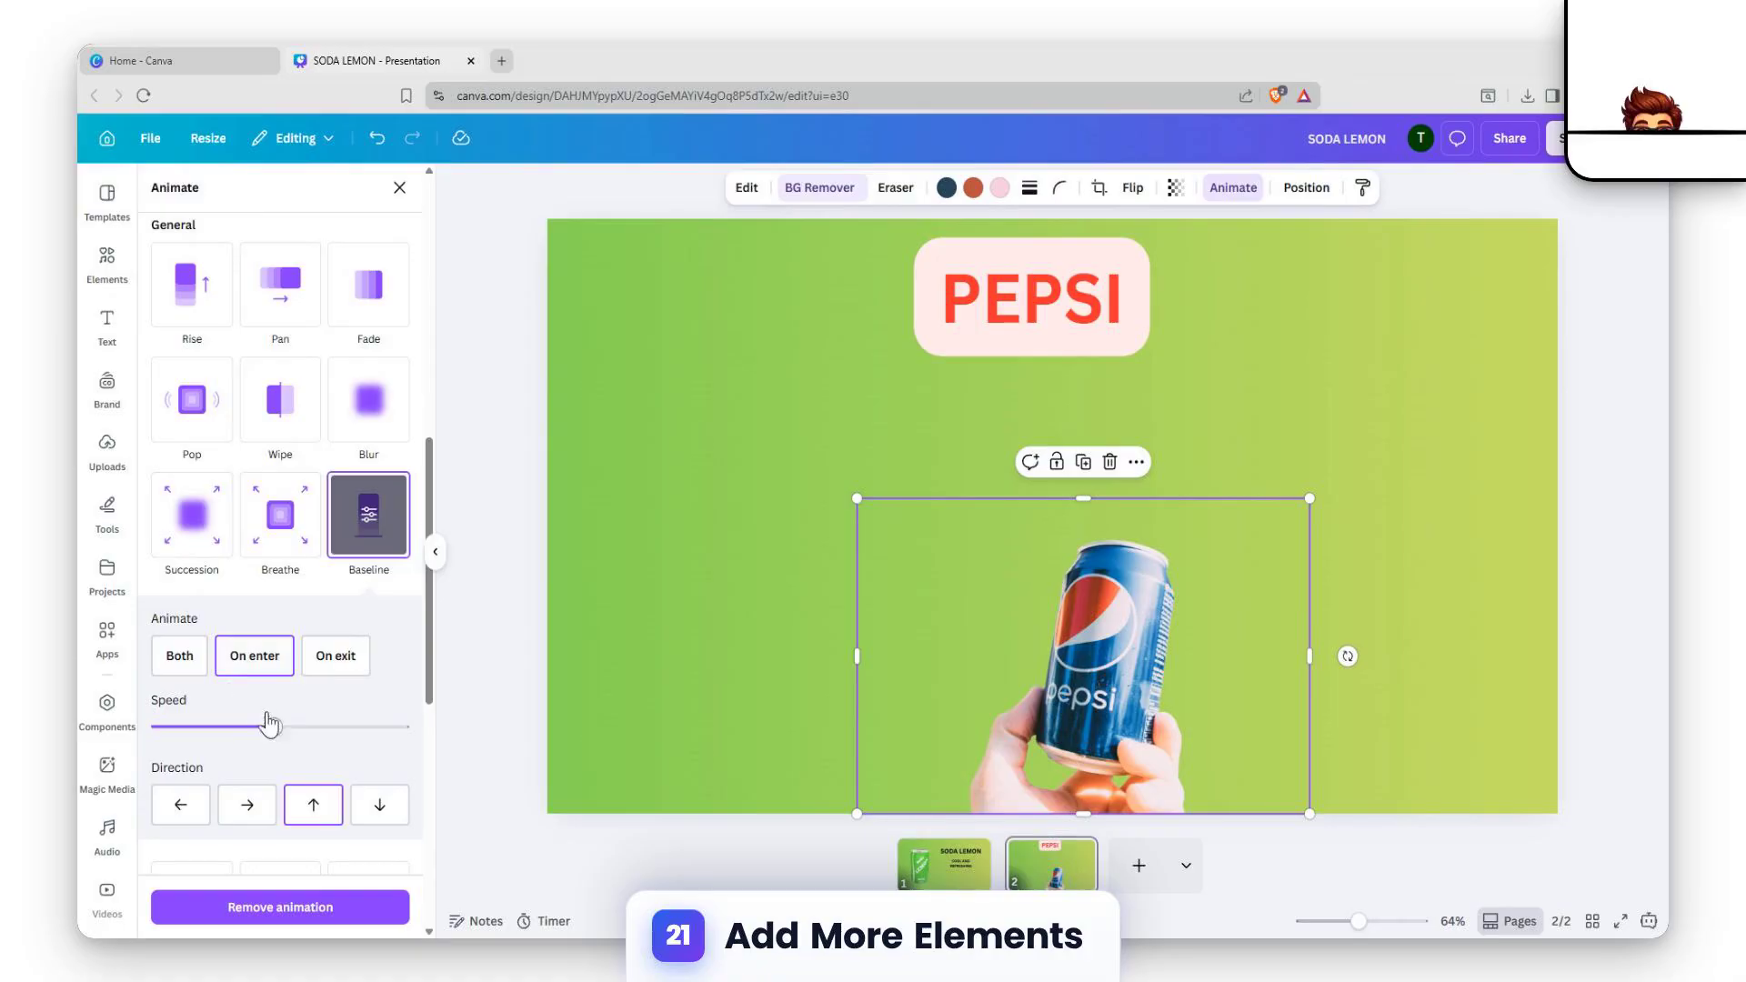
{"action": "left_click_drag", "start_coordinate": [215, 726], "coordinate": [169, 725]}
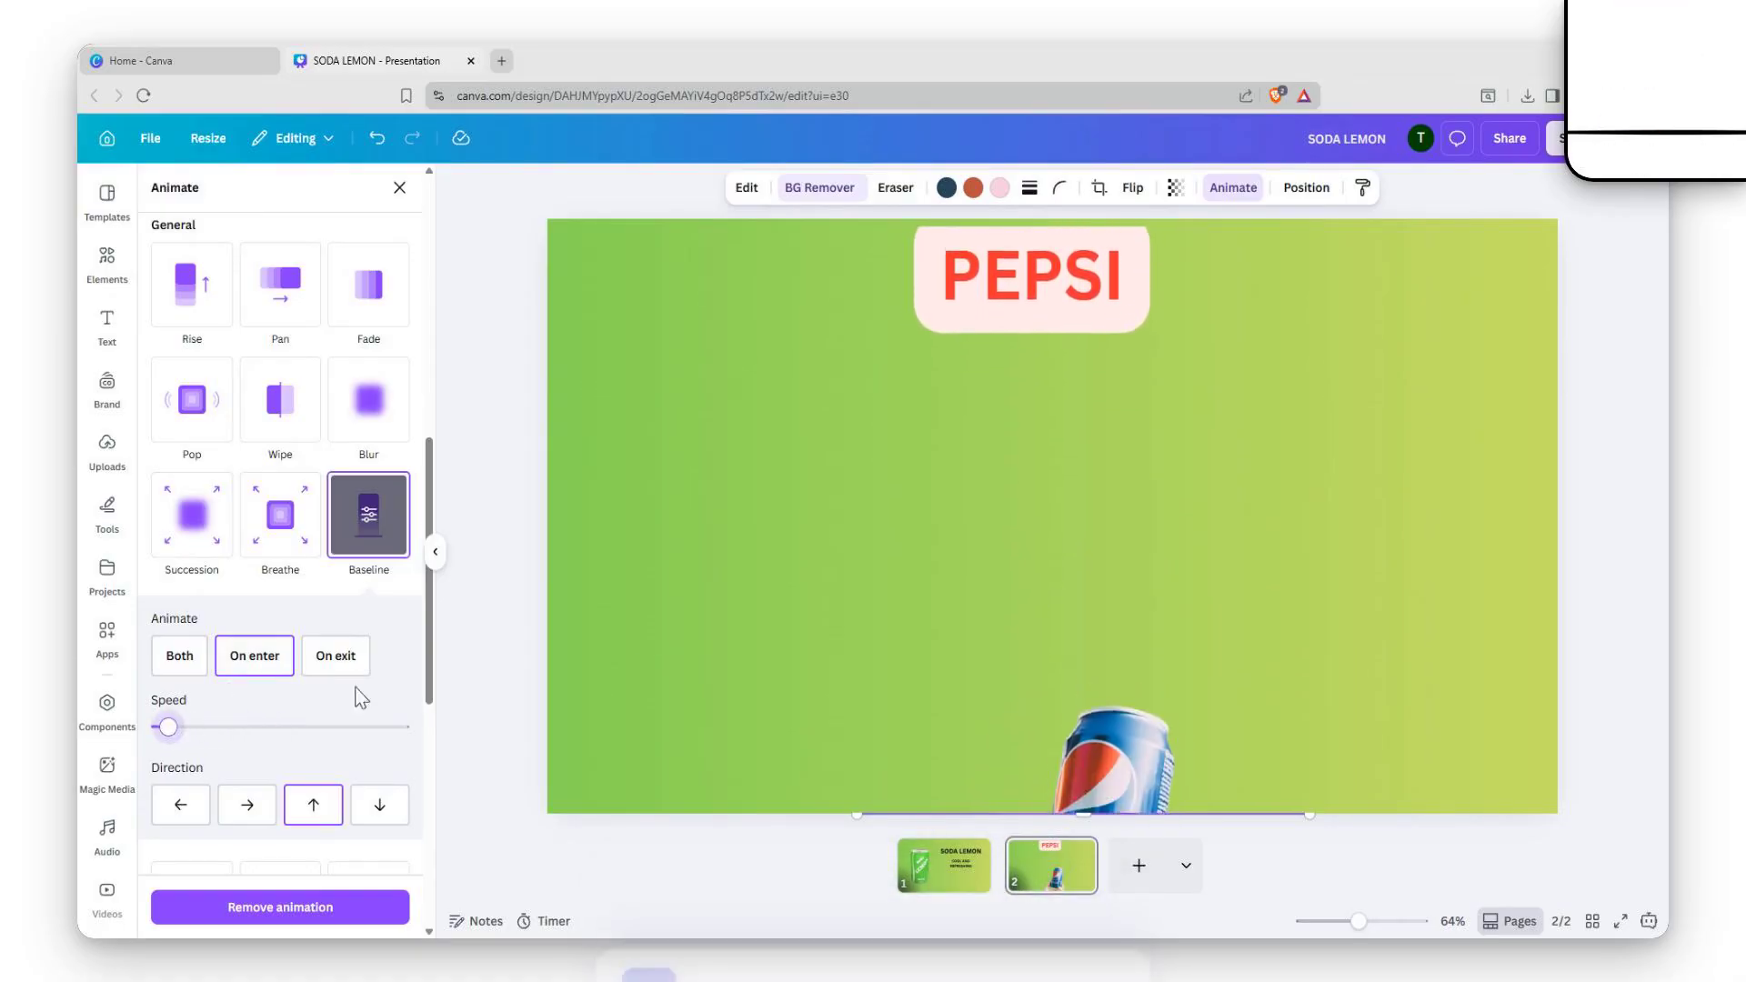
{"action": "left_click", "coordinate": [1455, 460]}
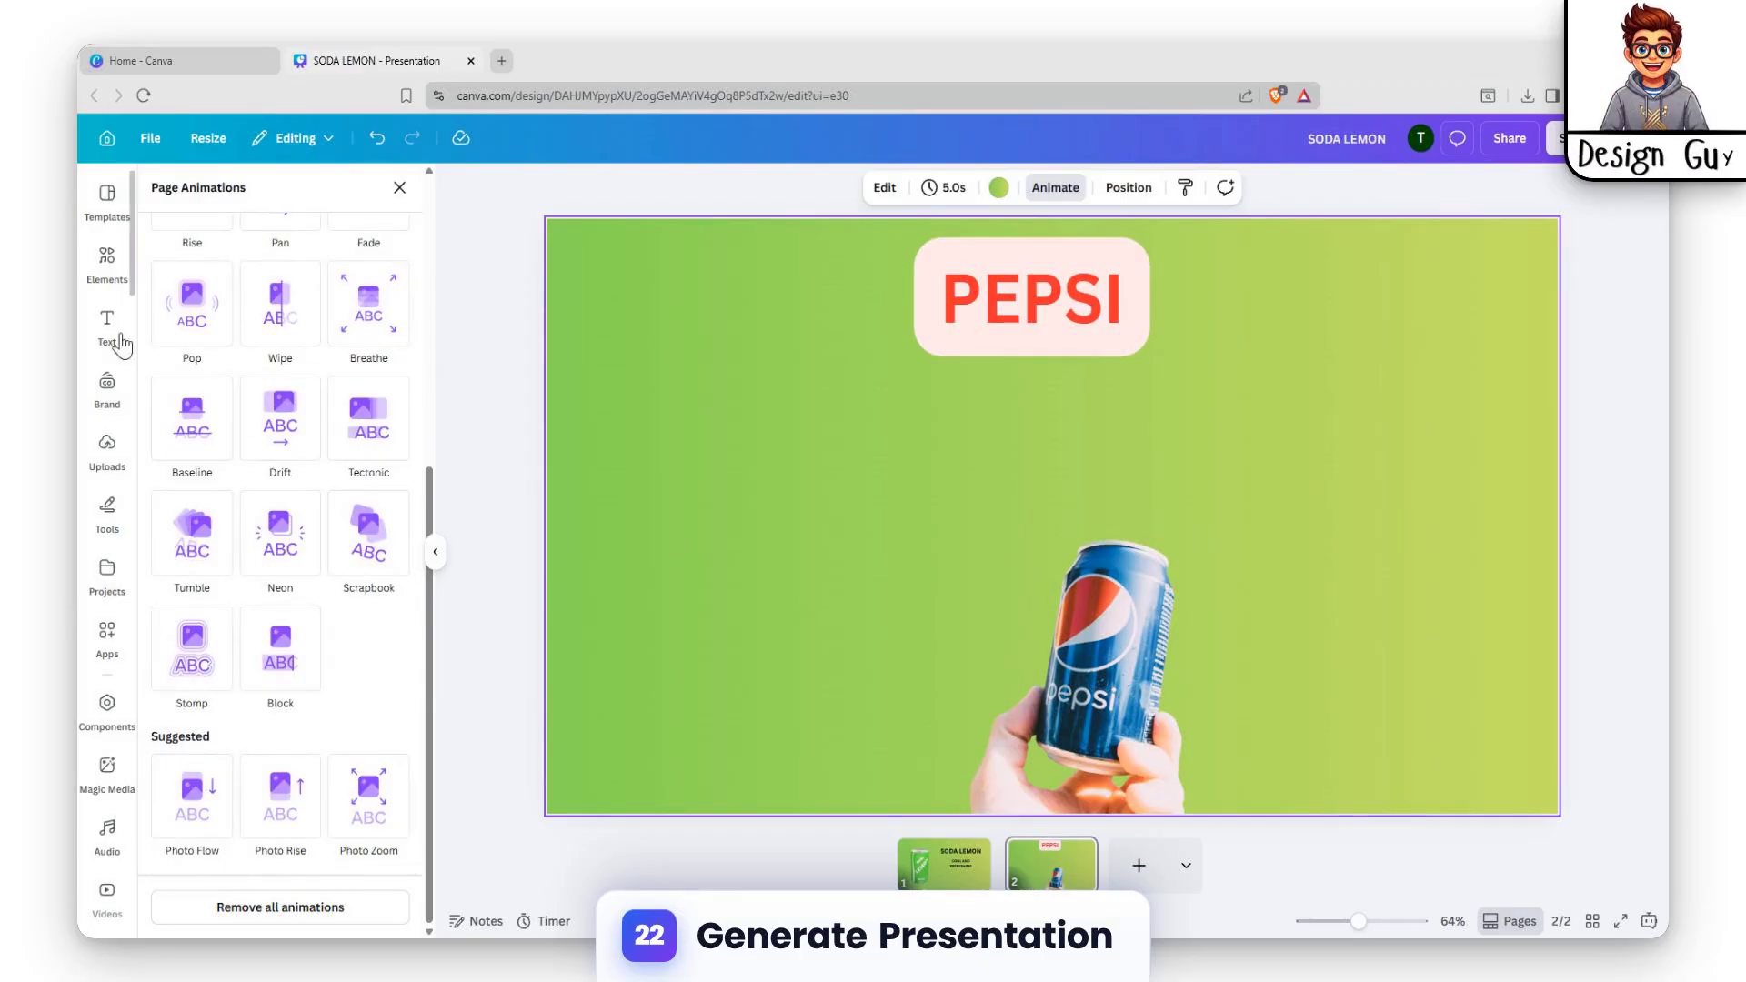
Step: Browse the "pepsi can" photos for another can and generate AI images from the same "pepsi can" prompt
{"action": "left_click", "coordinate": [101, 291]}
{"action": "scroll", "coordinate": [303, 526], "scroll_direction": "down", "scroll_amount": 15}
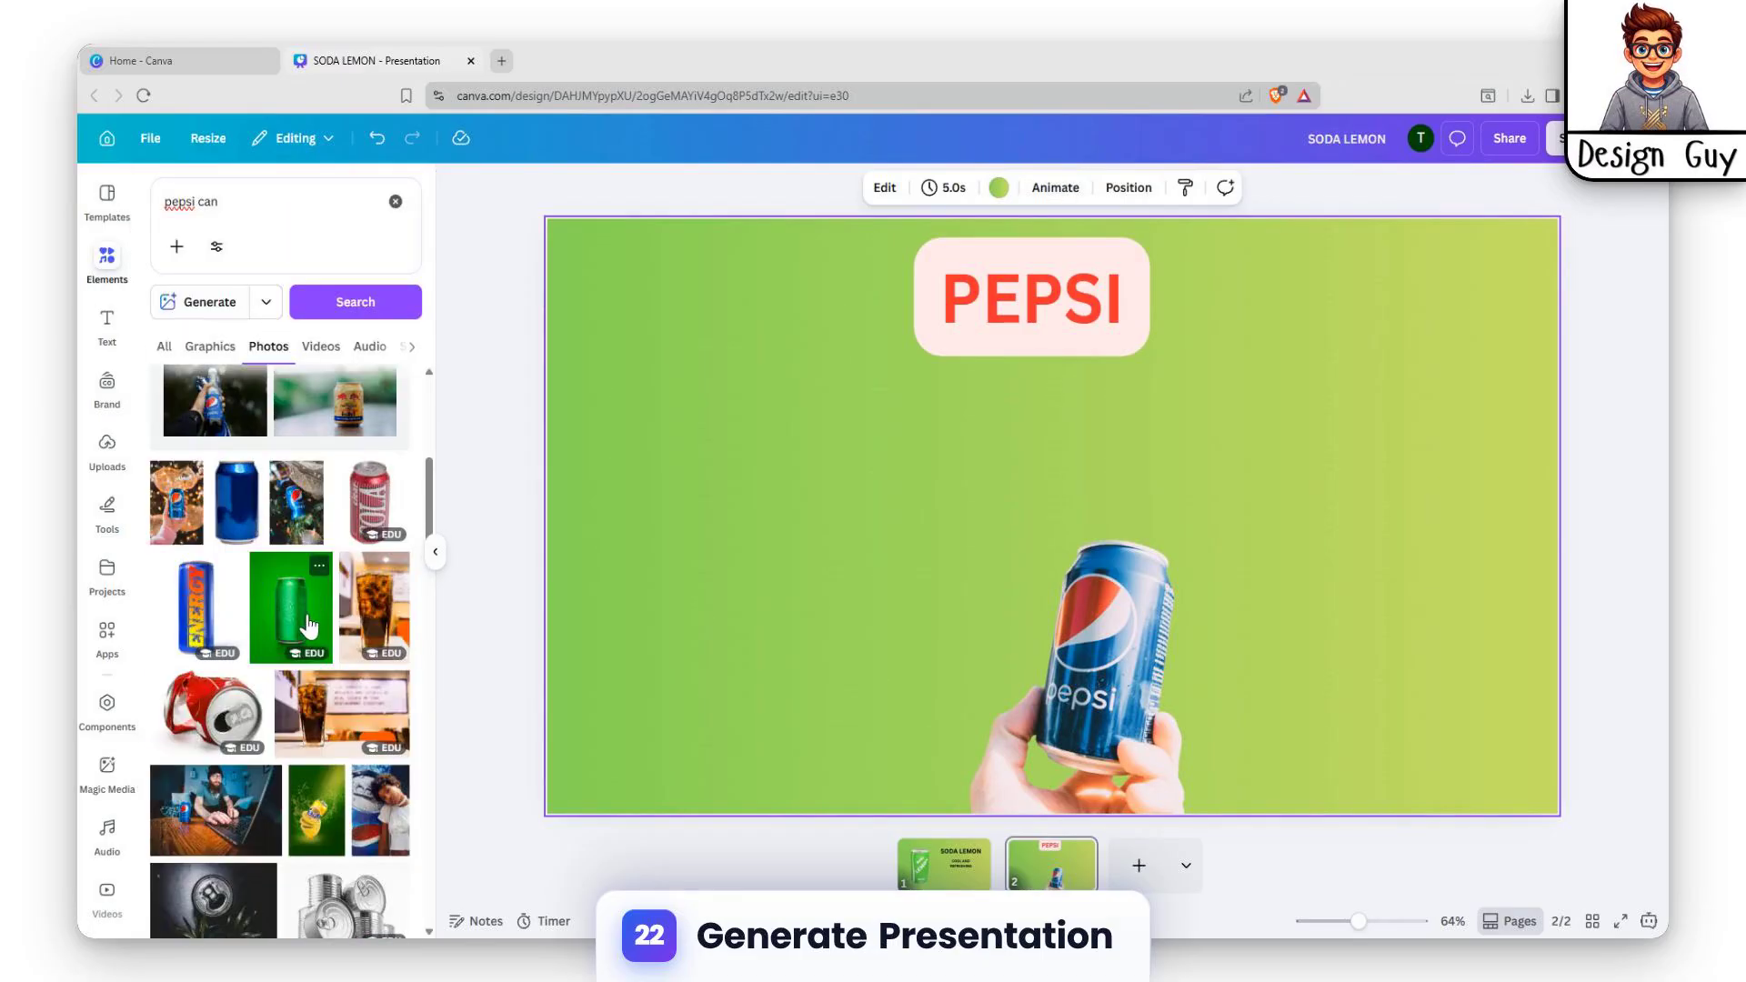
{"action": "scroll", "coordinate": [273, 684], "scroll_direction": "down", "scroll_amount": 10}
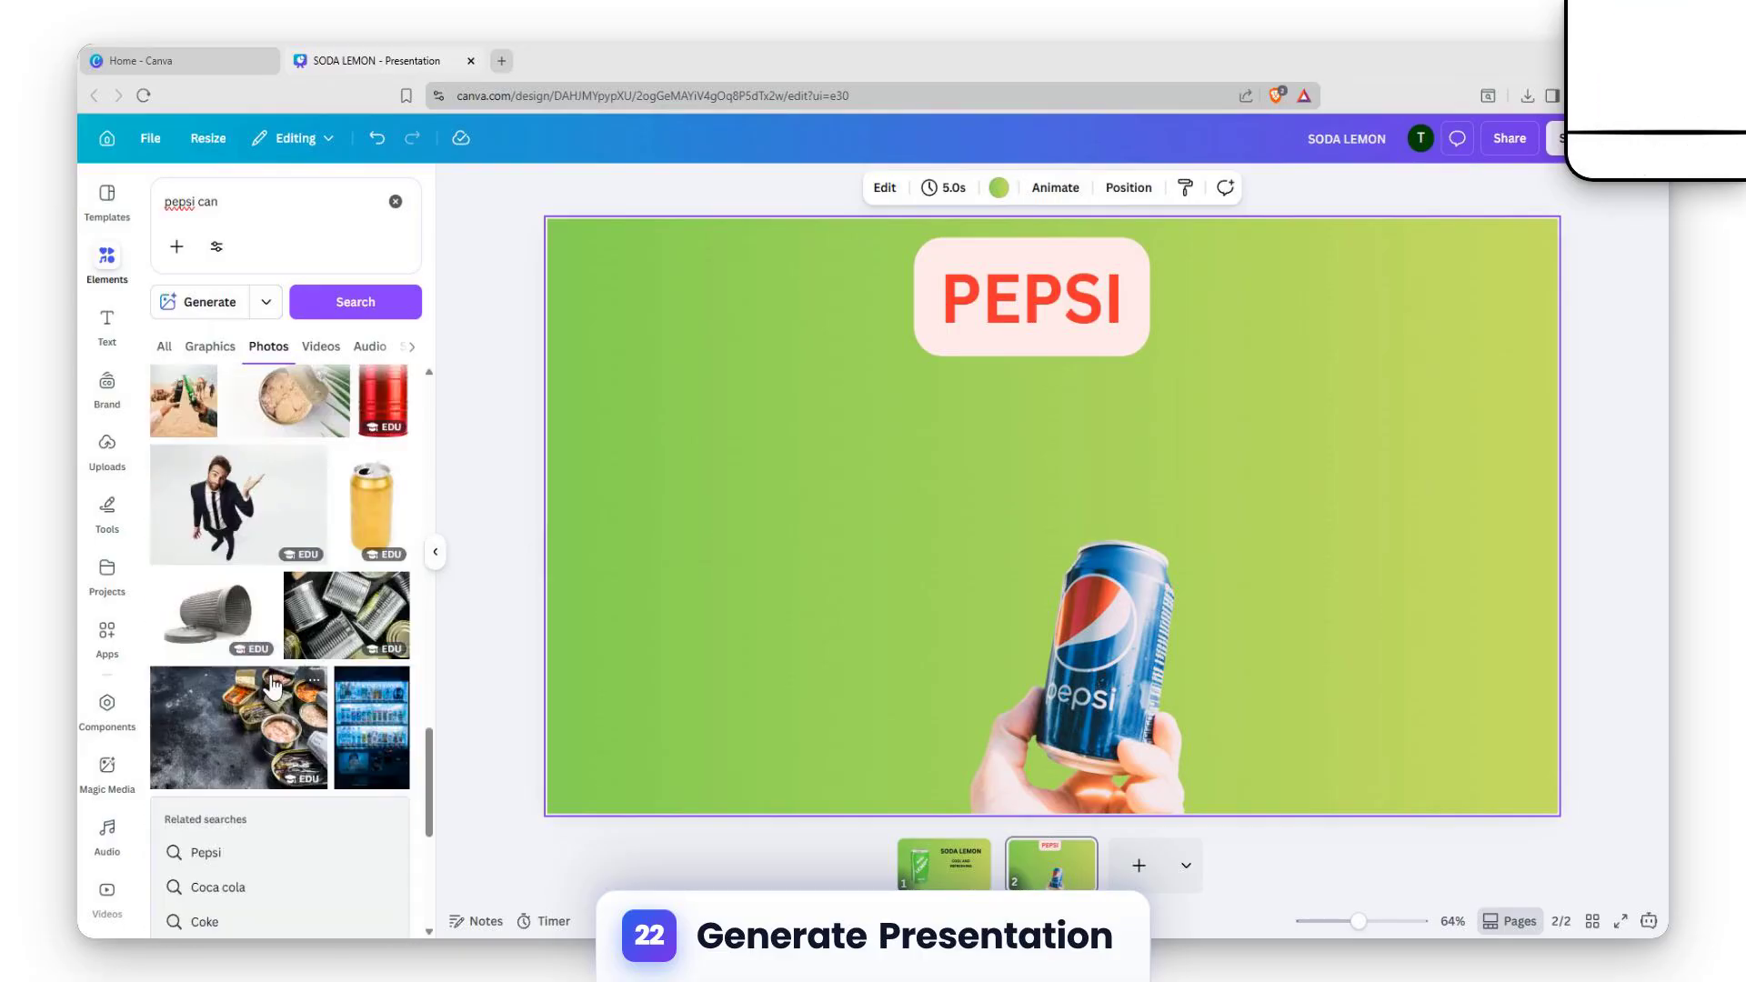
{"action": "scroll", "coordinate": [271, 689], "scroll_direction": "down", "scroll_amount": 10}
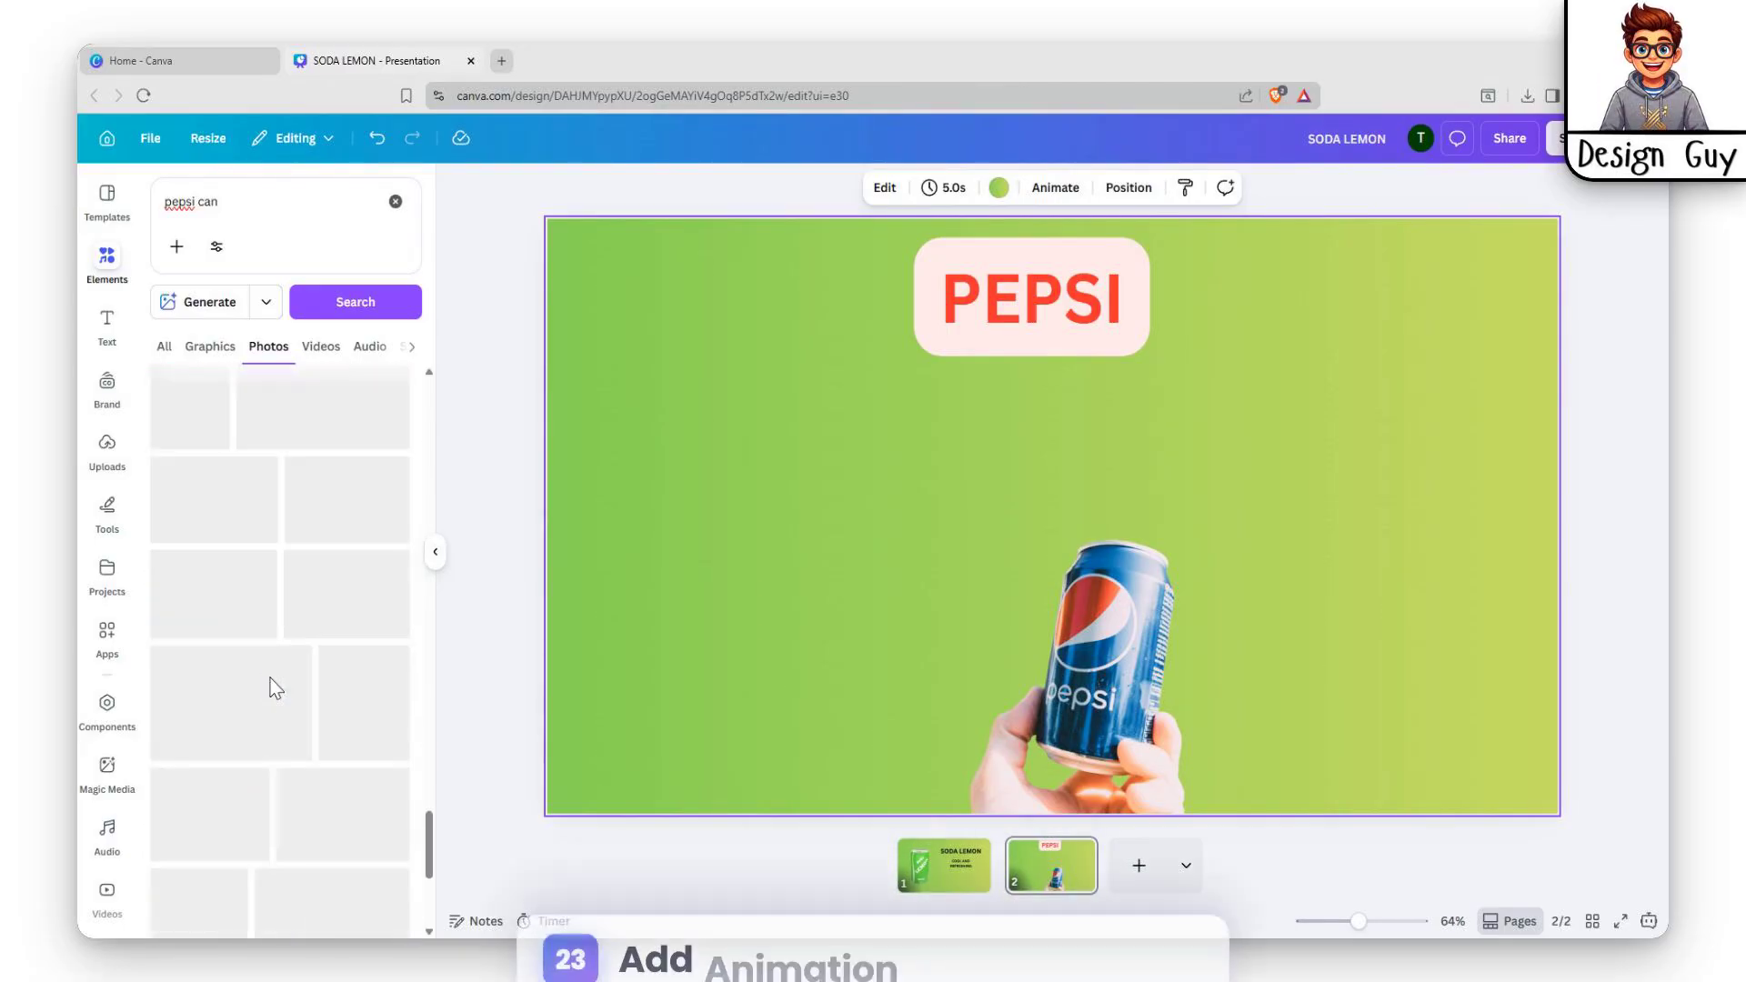
{"action": "scroll", "coordinate": [270, 675], "scroll_direction": "down", "scroll_amount": 10}
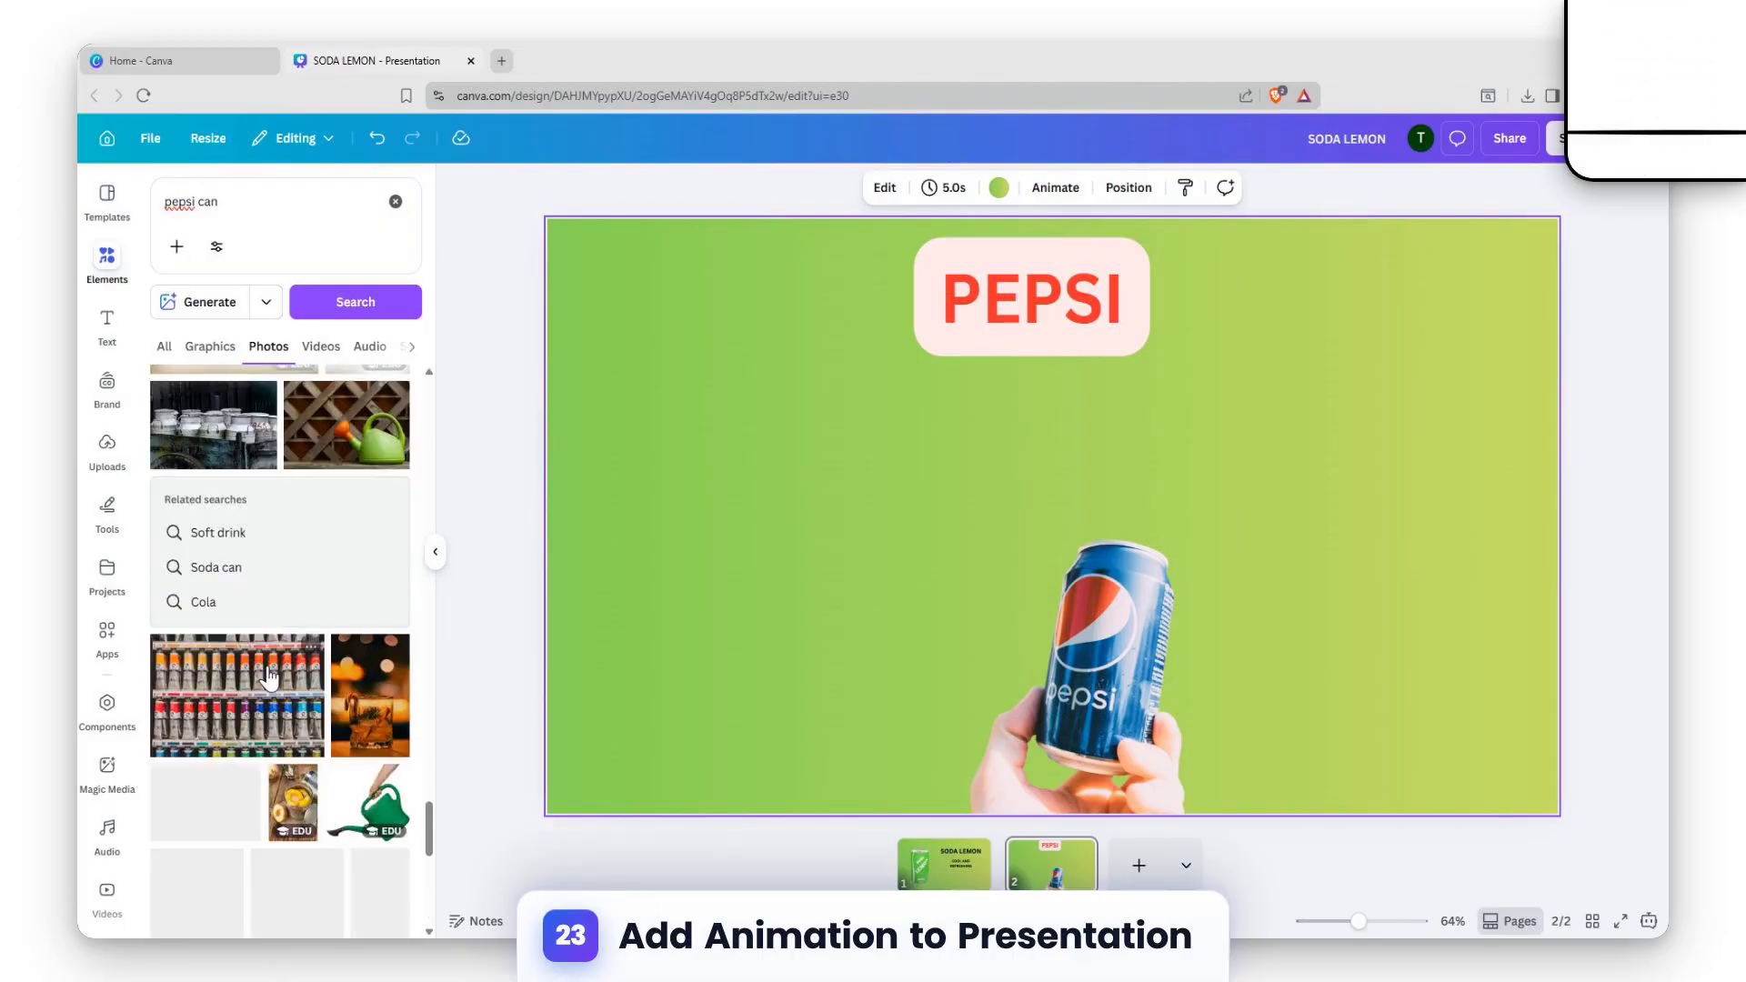
{"action": "scroll", "coordinate": [269, 677], "scroll_direction": "down", "scroll_amount": 3}
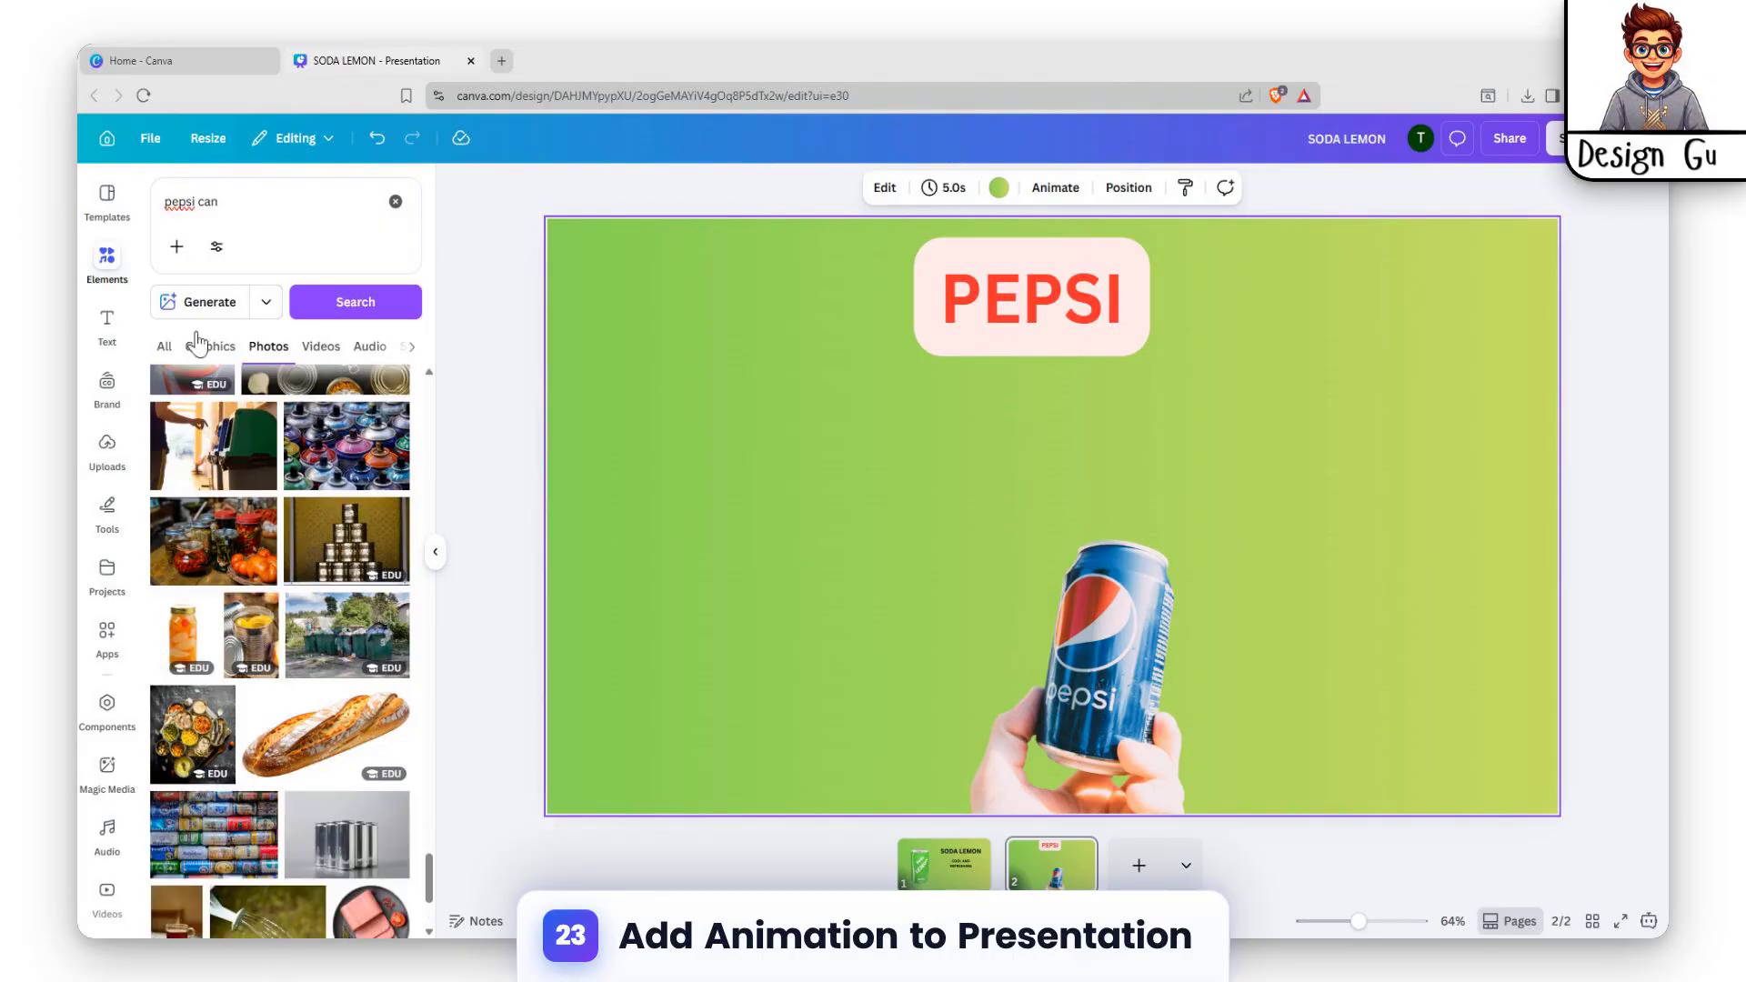
{"action": "scroll", "coordinate": [300, 591], "scroll_direction": "up", "scroll_amount": 5}
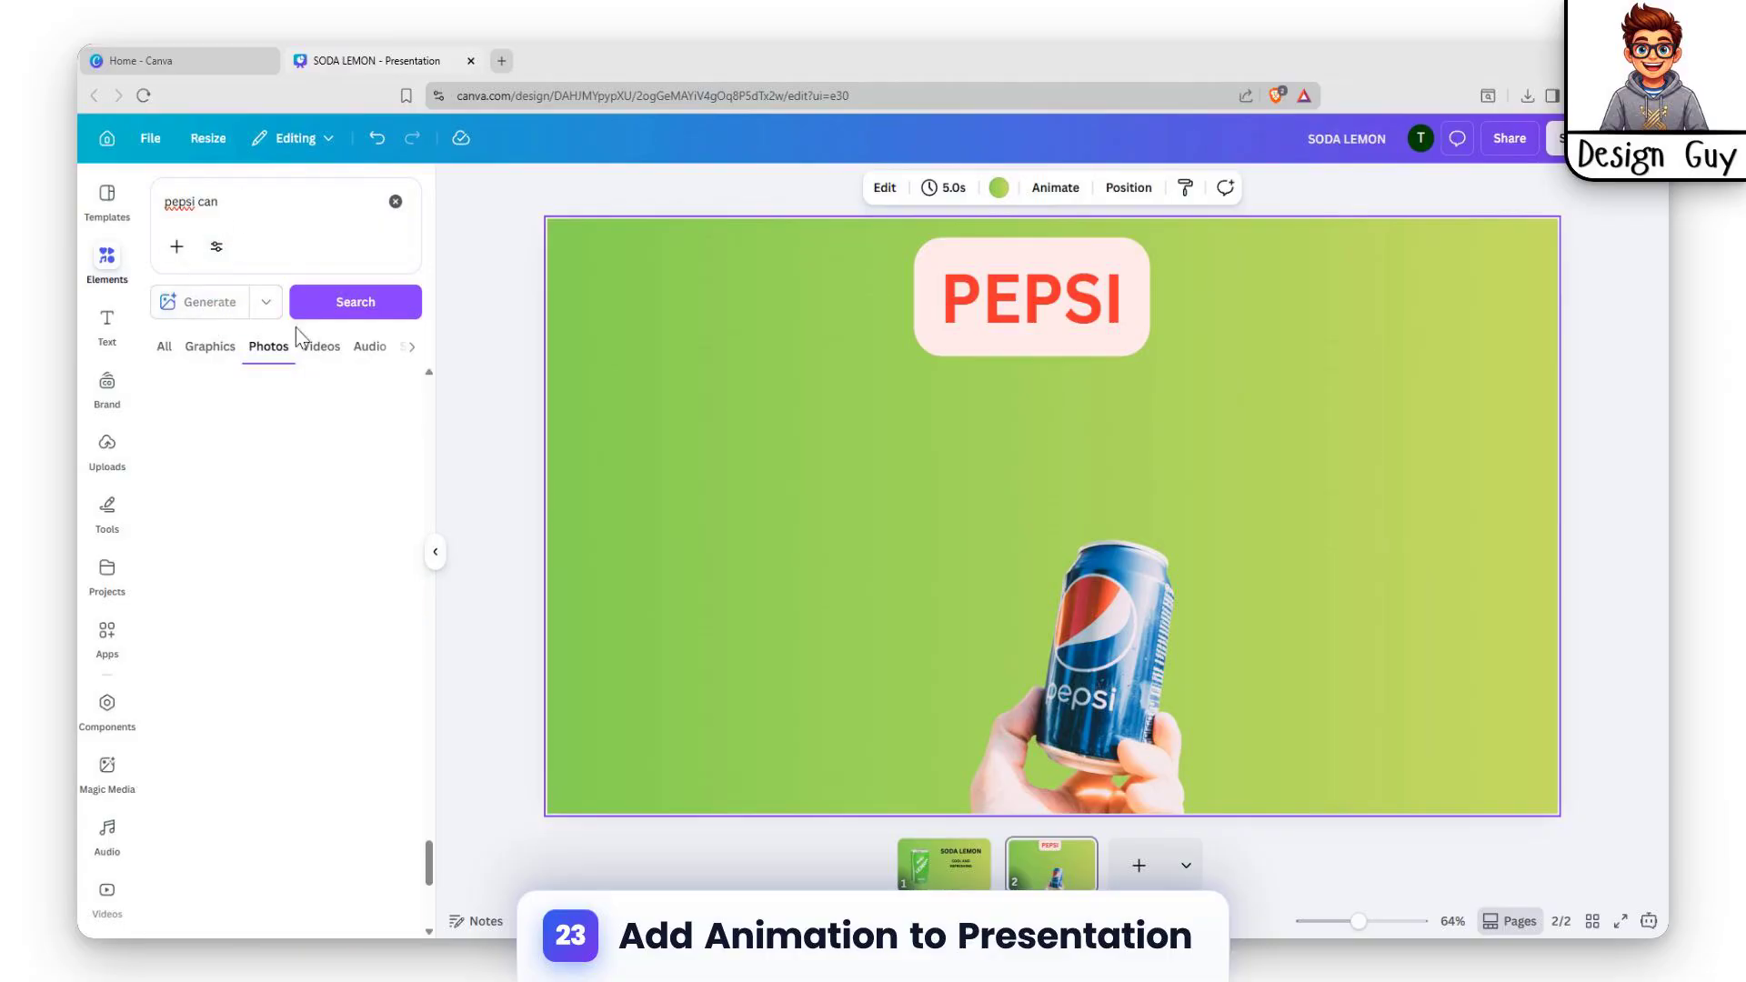
{"action": "scroll", "coordinate": [380, 533], "scroll_direction": "up", "scroll_amount": 8}
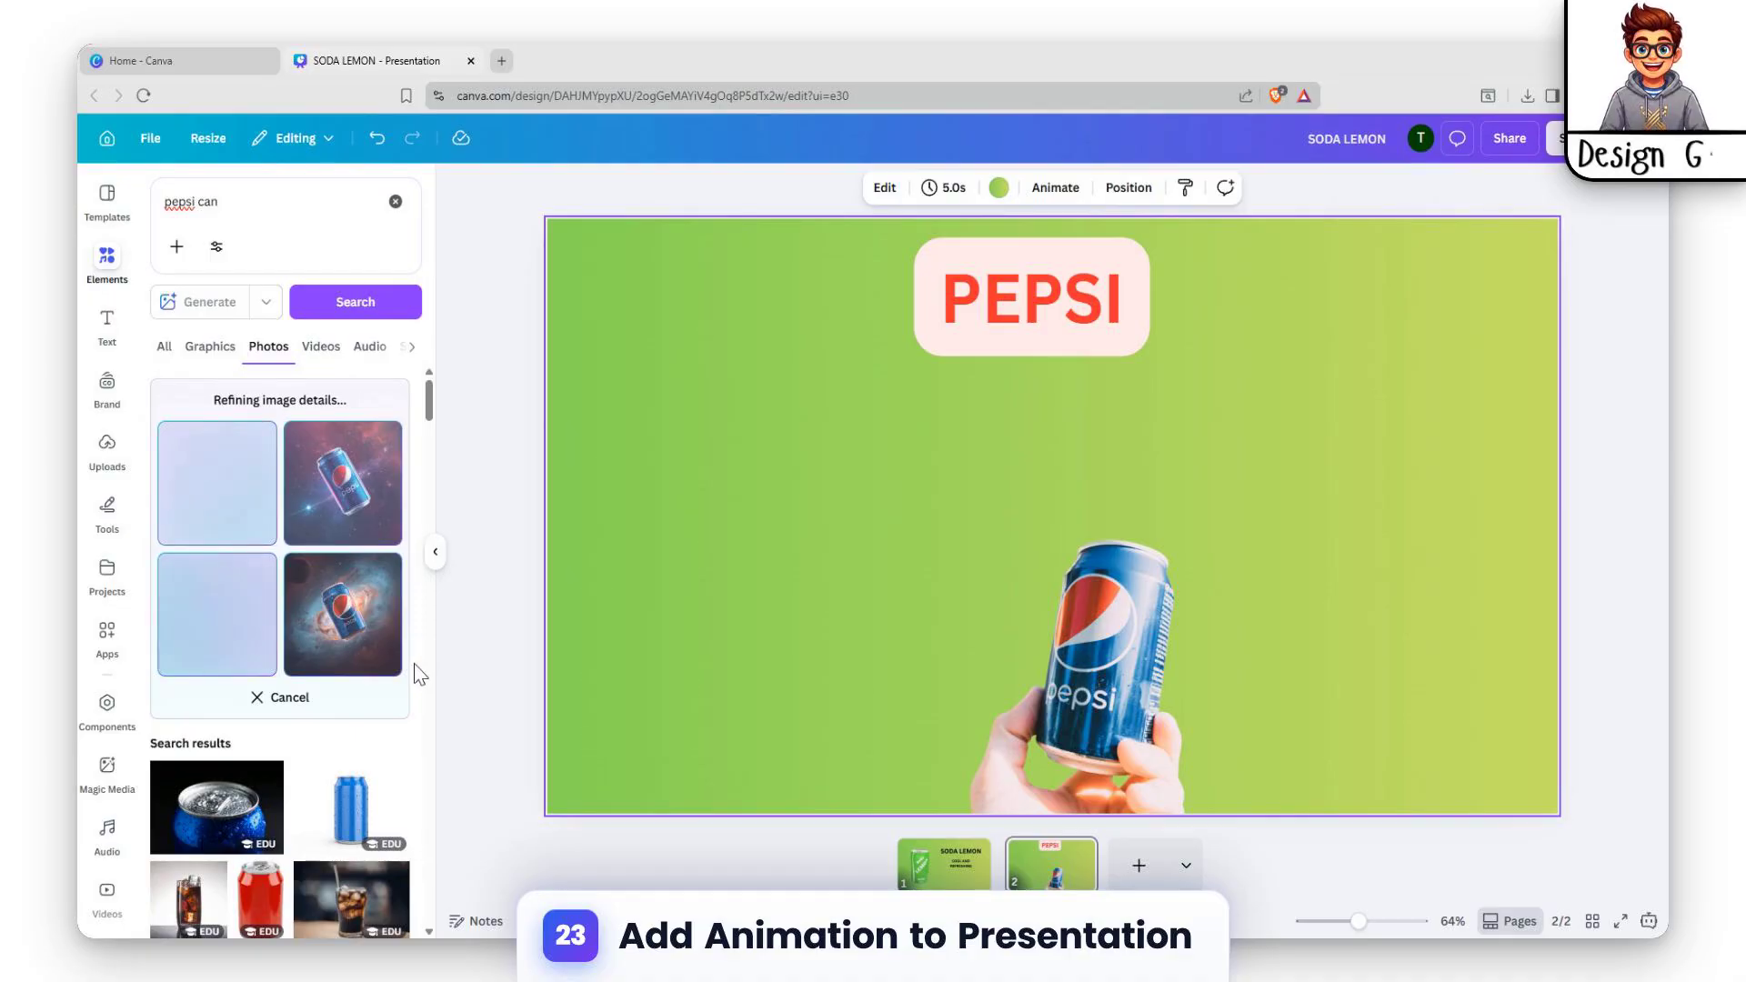
Step: Add the generated image of a tilted Pepsi can in starry space to the page's left half and remove its background
{"action": "left_click", "coordinate": [345, 496]}
{"action": "left_click_drag", "start_coordinate": [1070, 503], "coordinate": [784, 467]}
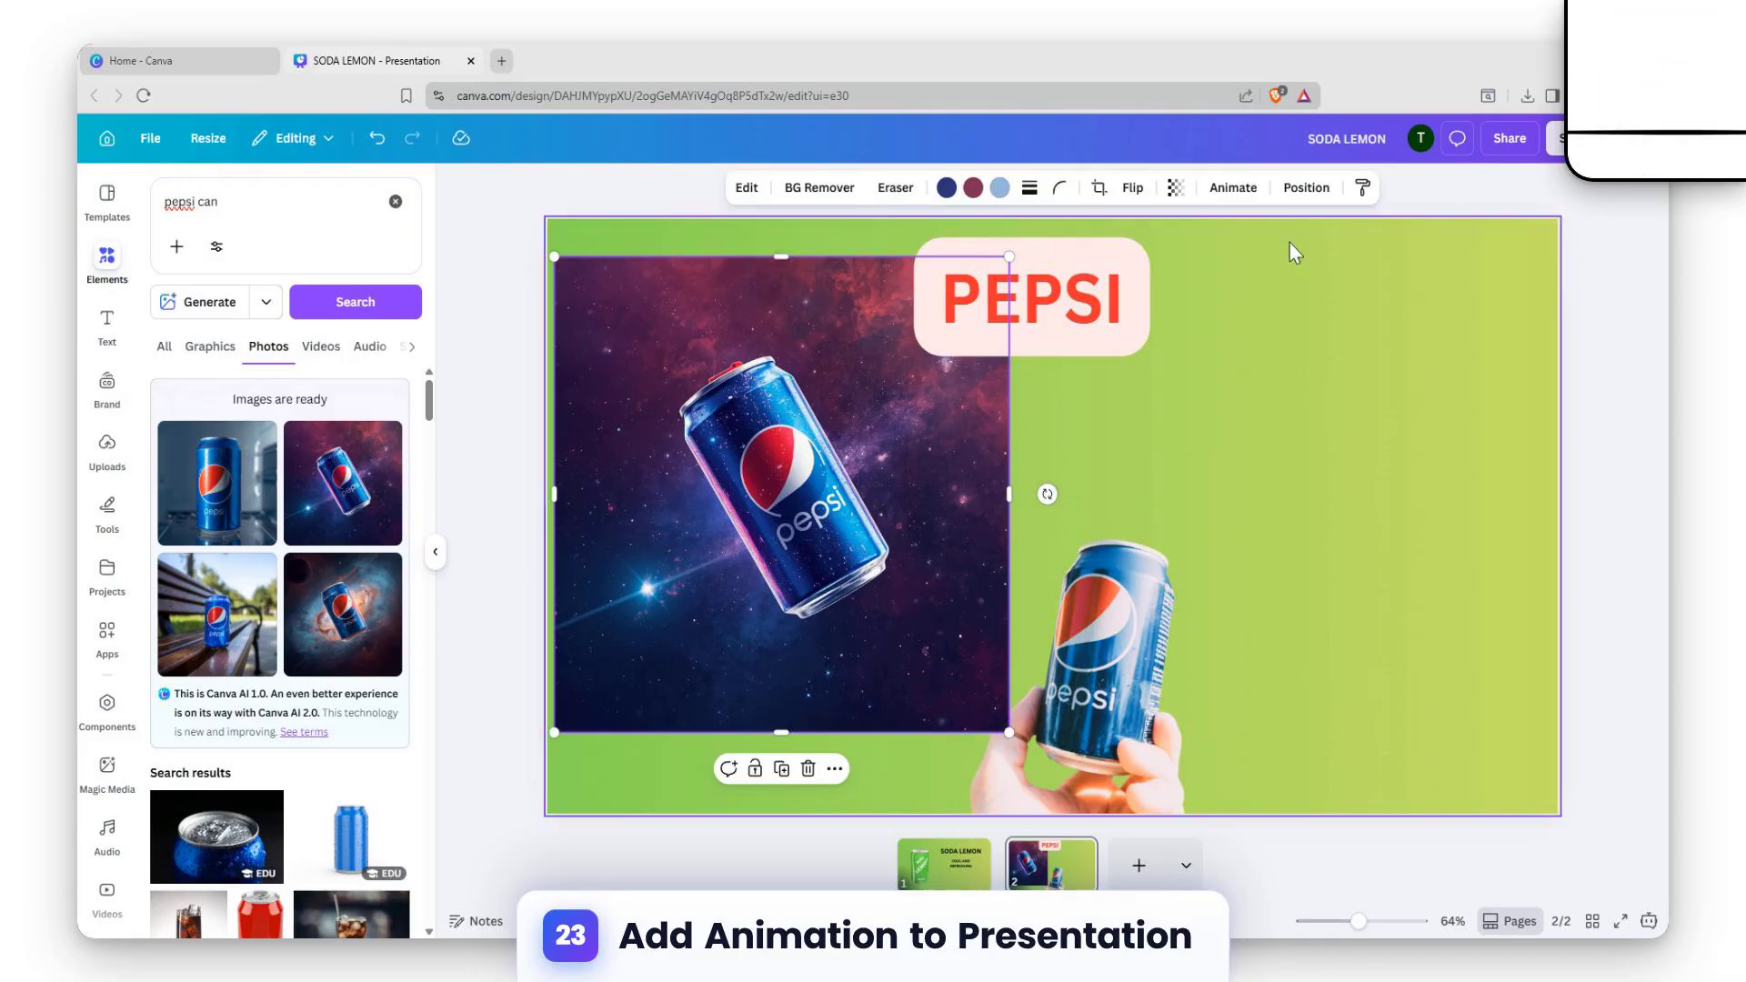
{"action": "left_click", "coordinate": [828, 188]}
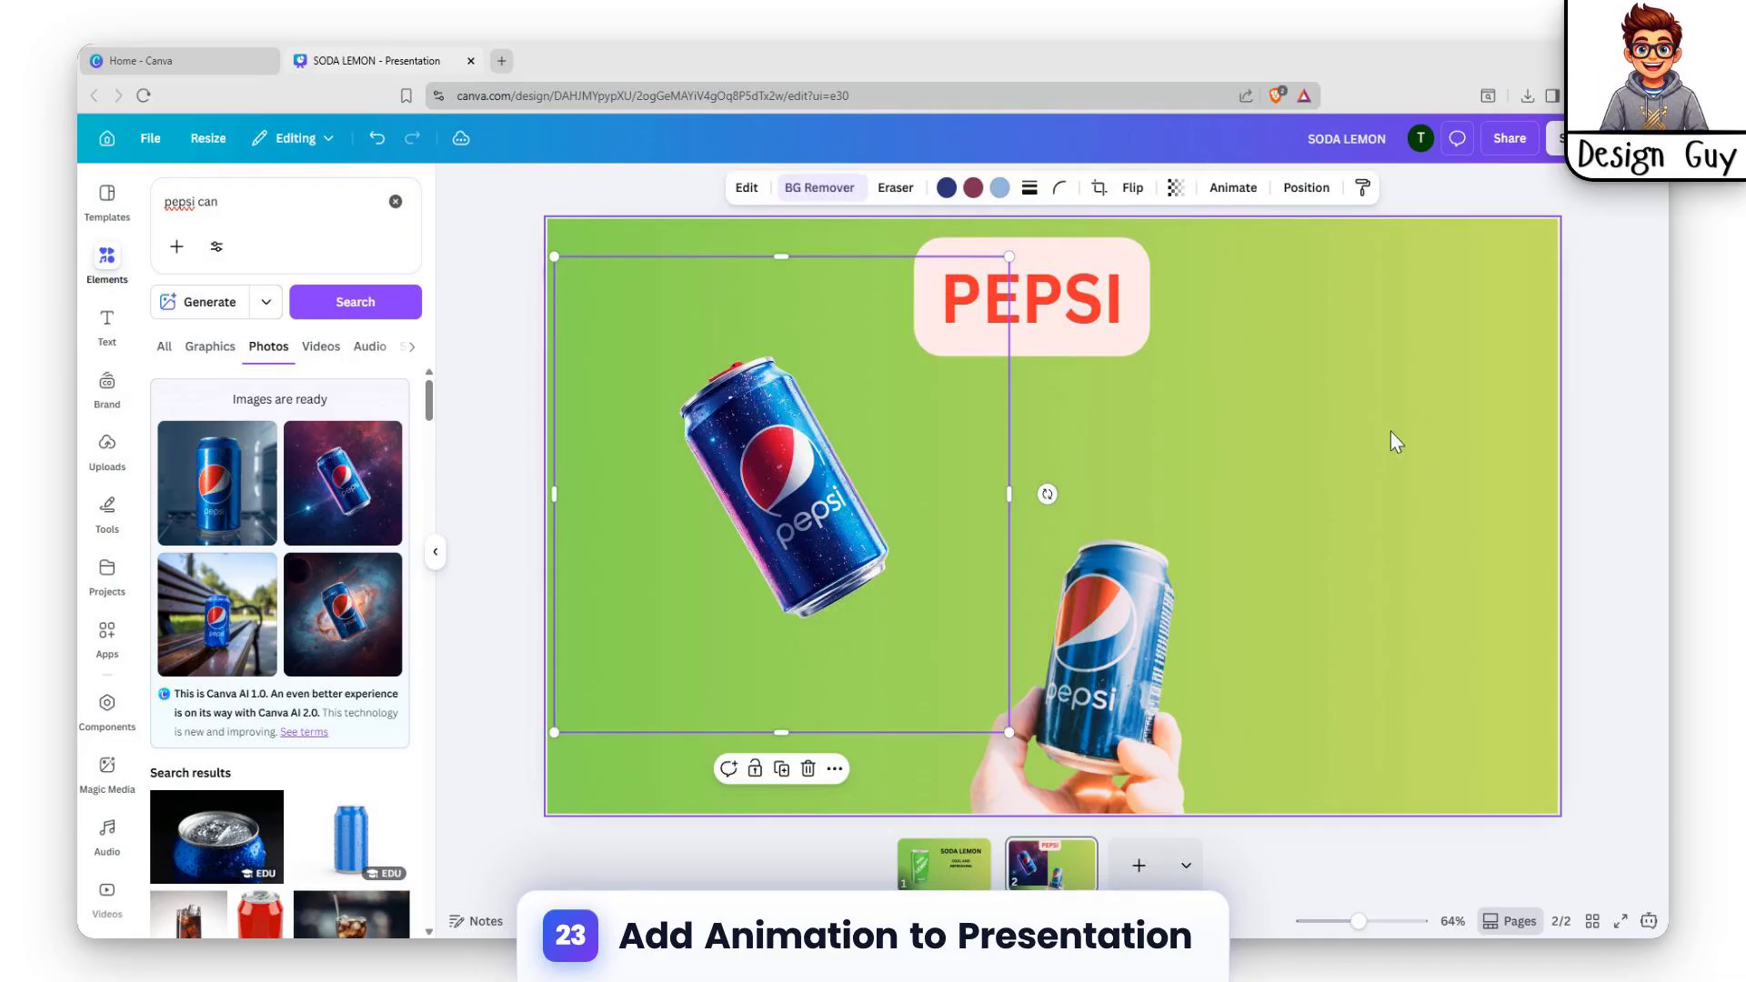
Step: Browse the animations for the tilted Pepsi can image and apply the Rotate add-on effect to it
{"action": "left_click", "coordinate": [1250, 189]}
{"action": "scroll", "coordinate": [246, 661], "scroll_direction": "down", "scroll_amount": 2}
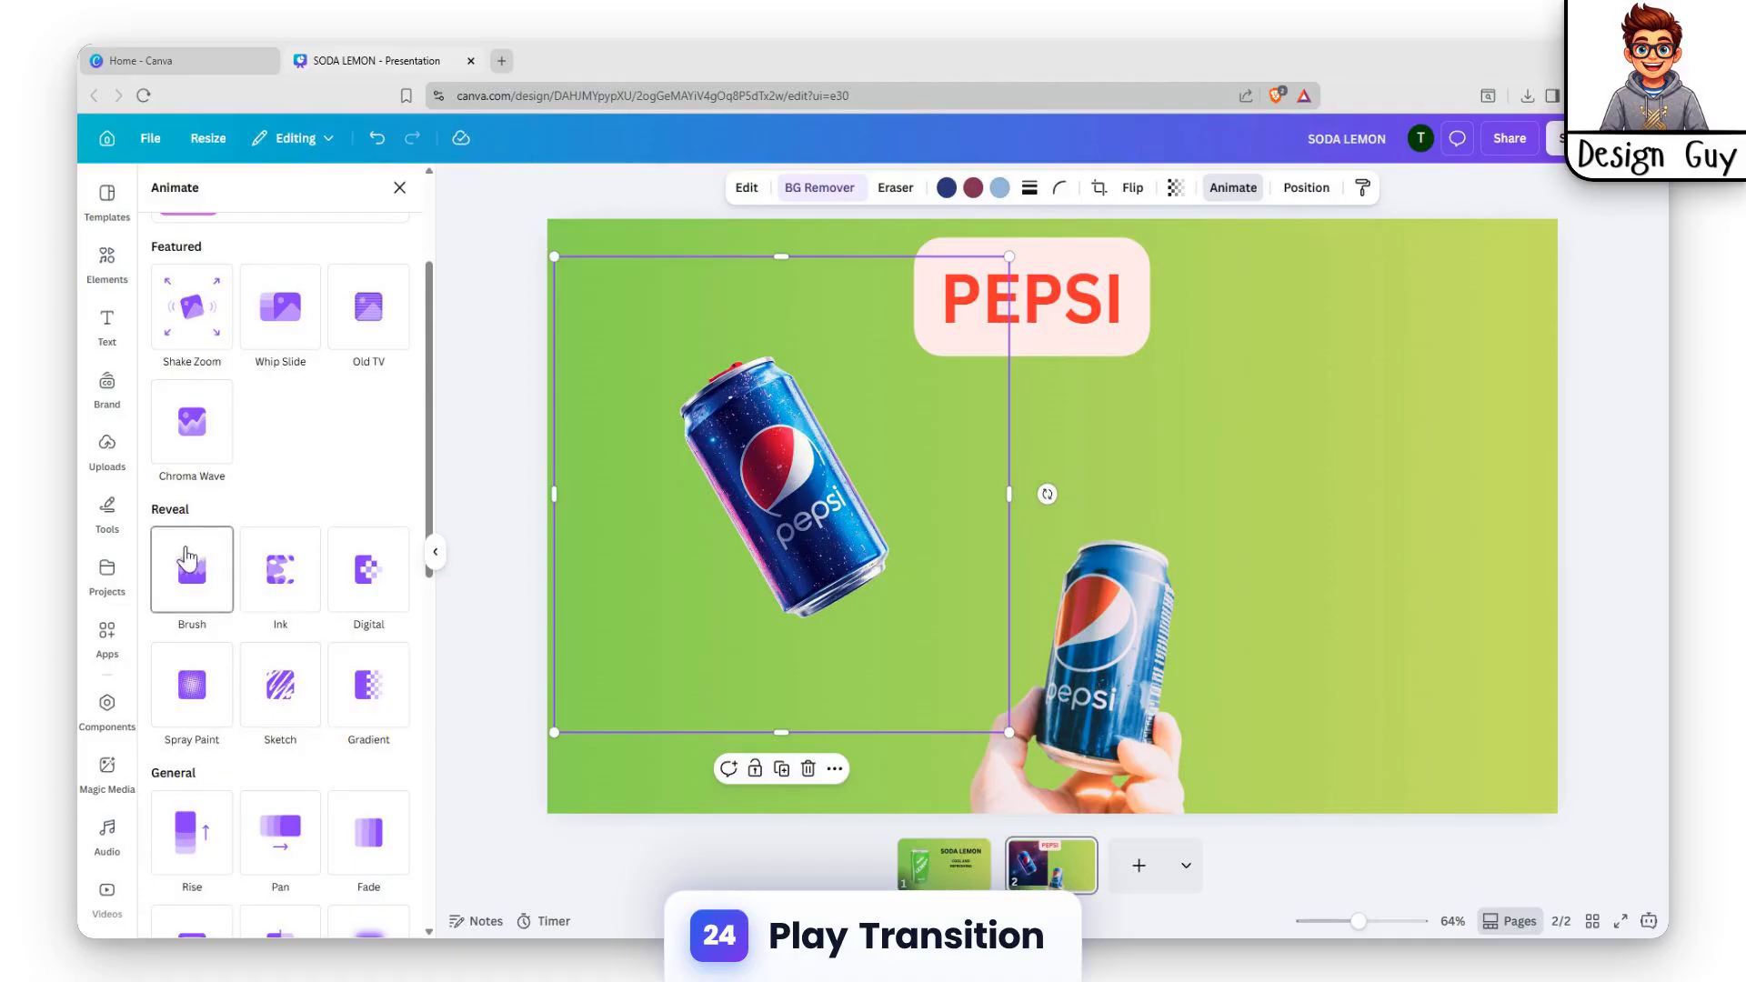
{"action": "left_click", "coordinate": [281, 687]}
{"action": "scroll", "coordinate": [300, 710], "scroll_direction": "down", "scroll_amount": 4}
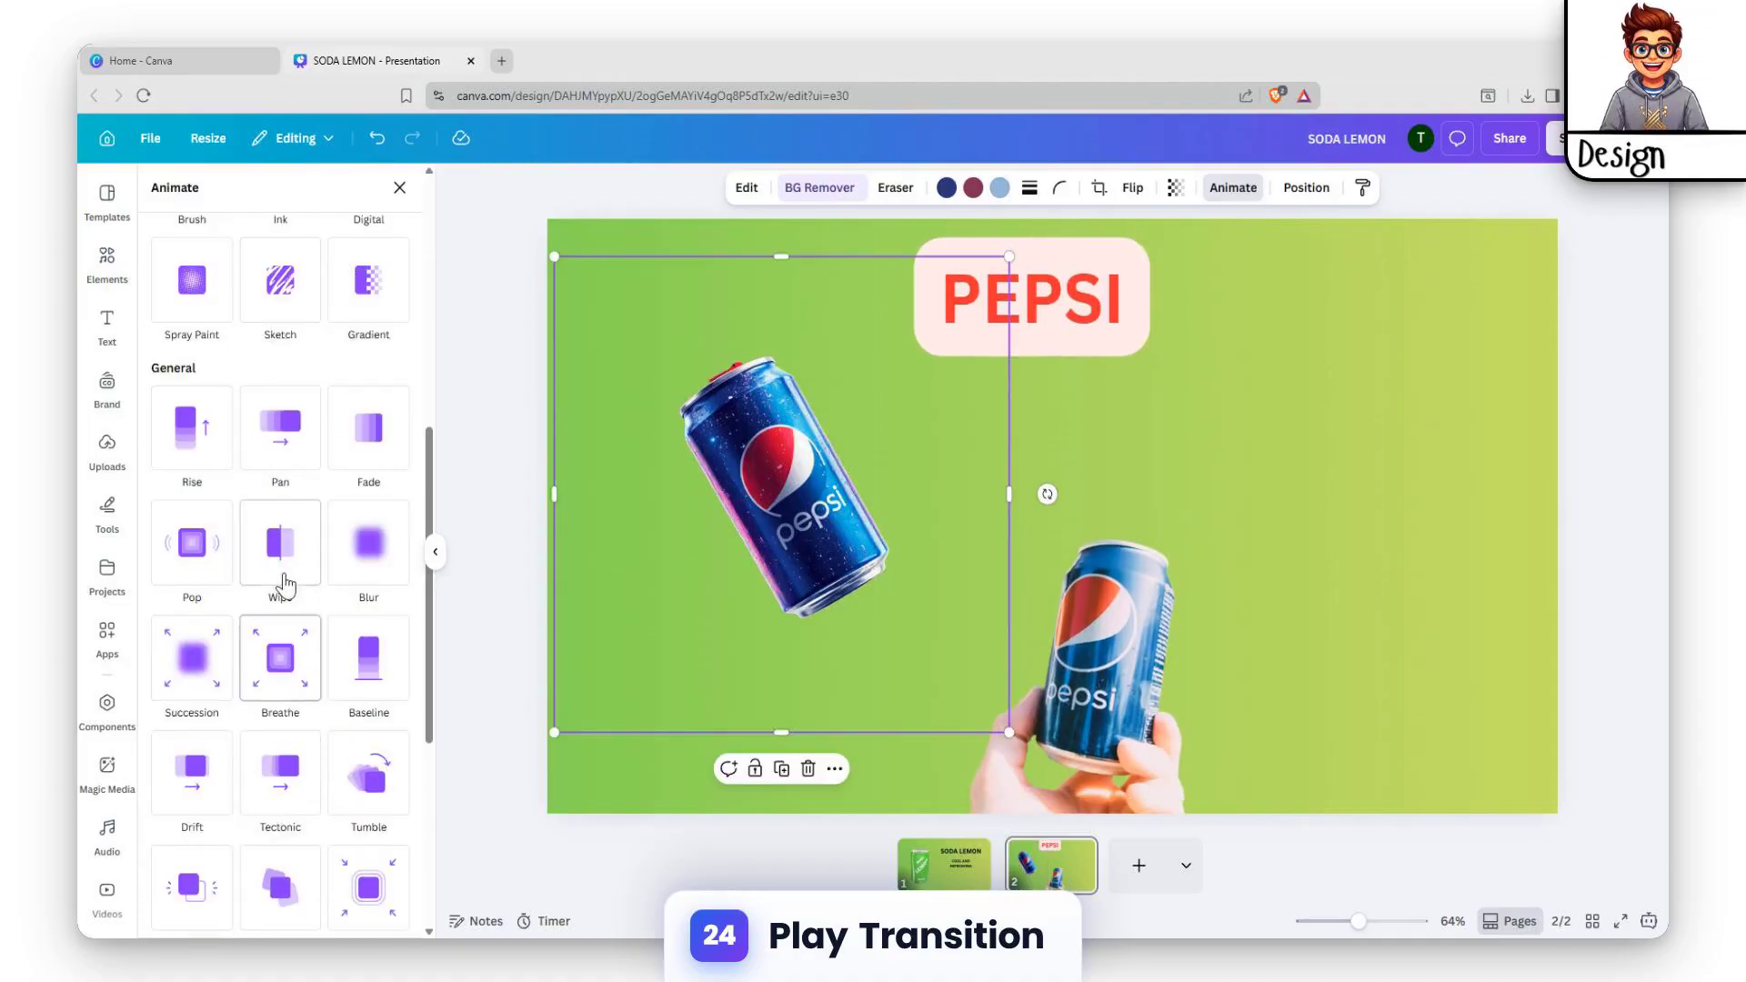
{"action": "scroll", "coordinate": [310, 682], "scroll_direction": "down", "scroll_amount": 2}
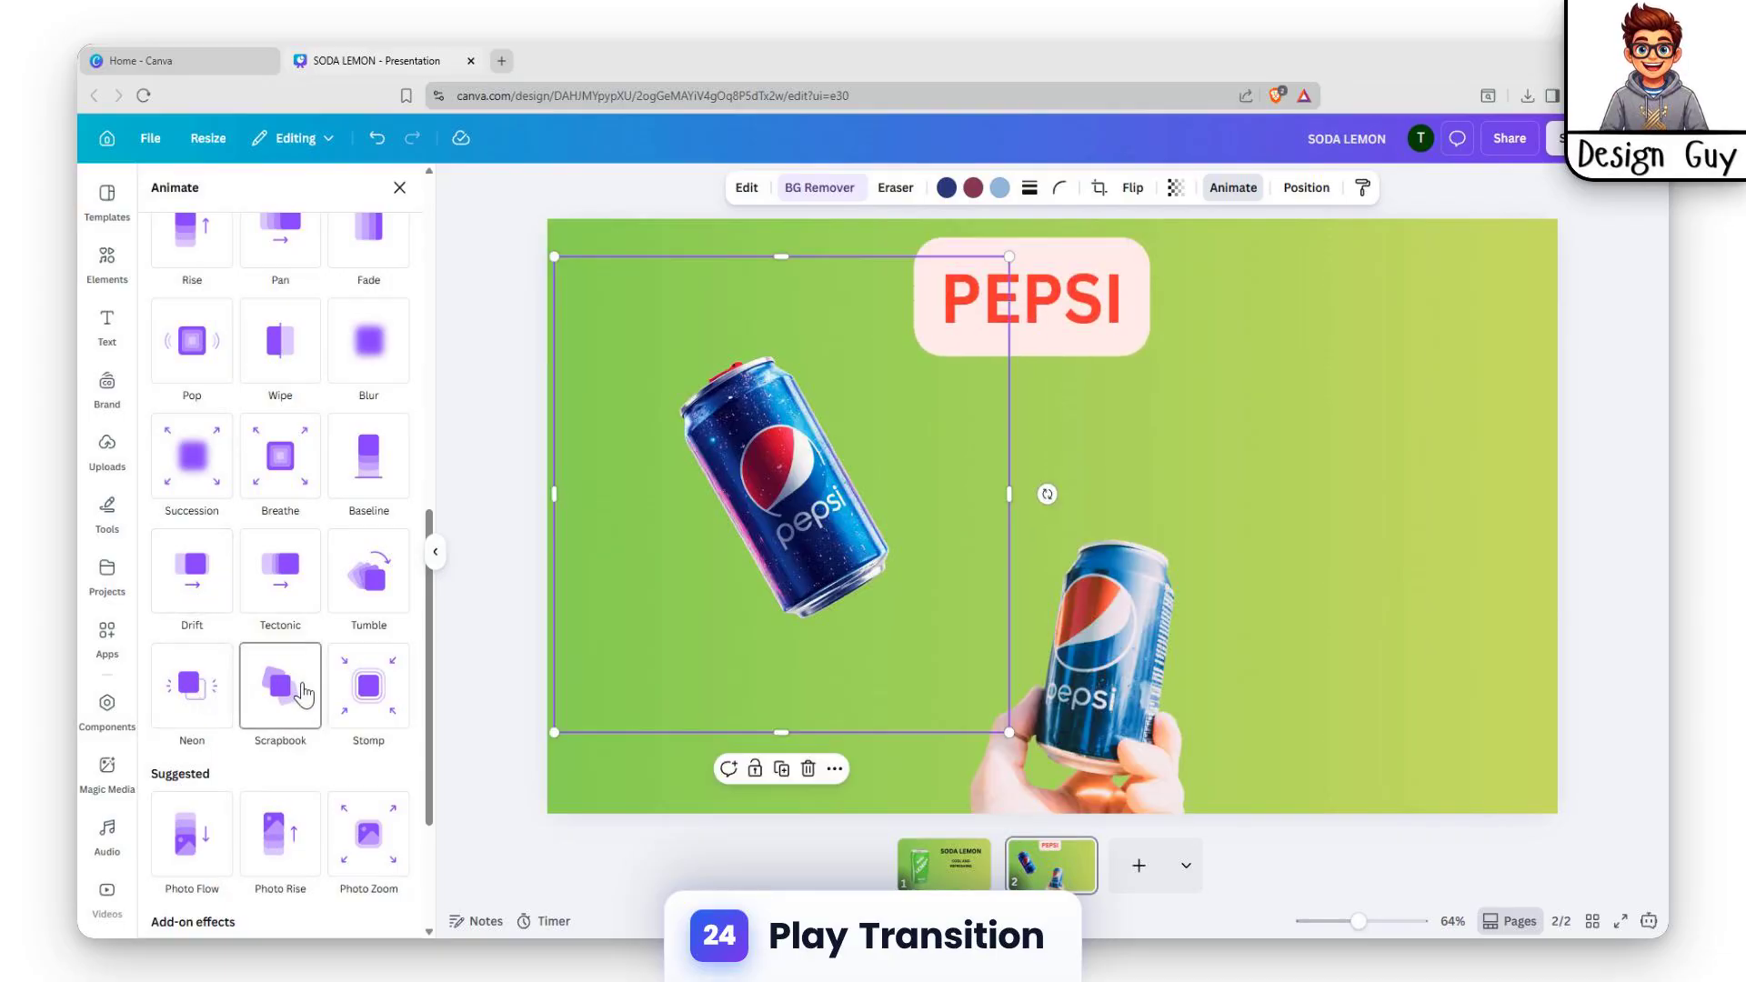
{"action": "scroll", "coordinate": [278, 641], "scroll_direction": "down", "scroll_amount": 3}
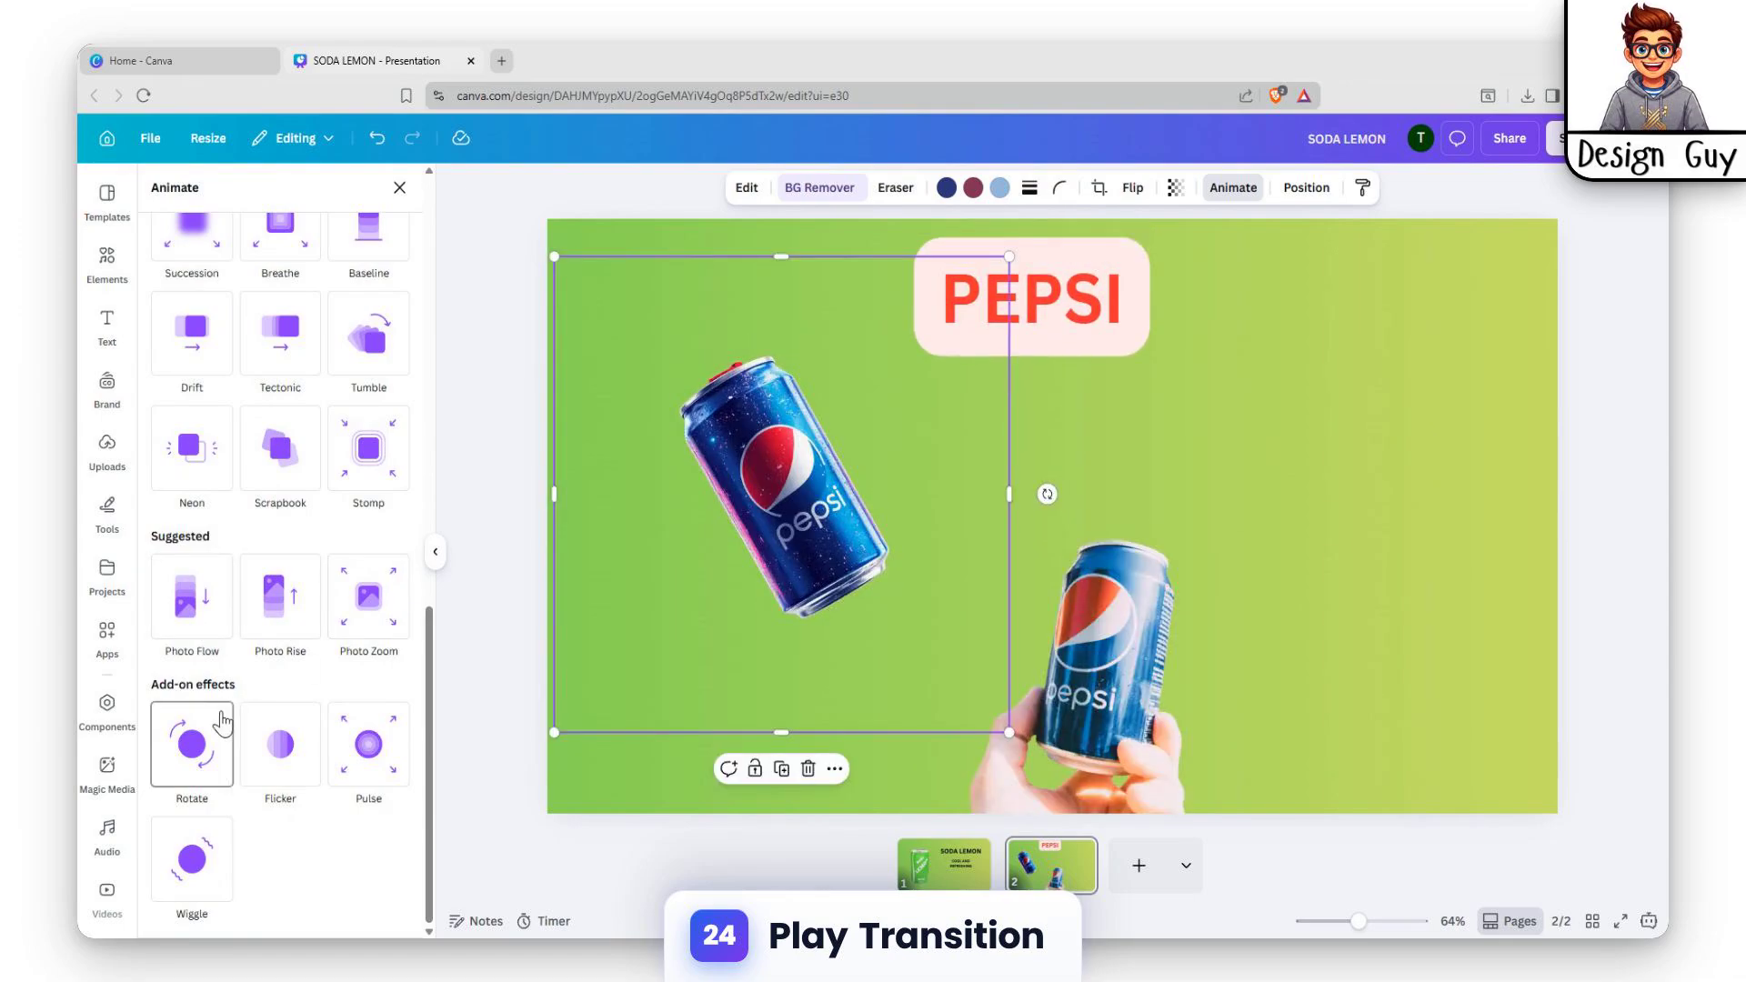
{"action": "left_click", "coordinate": [364, 741]}
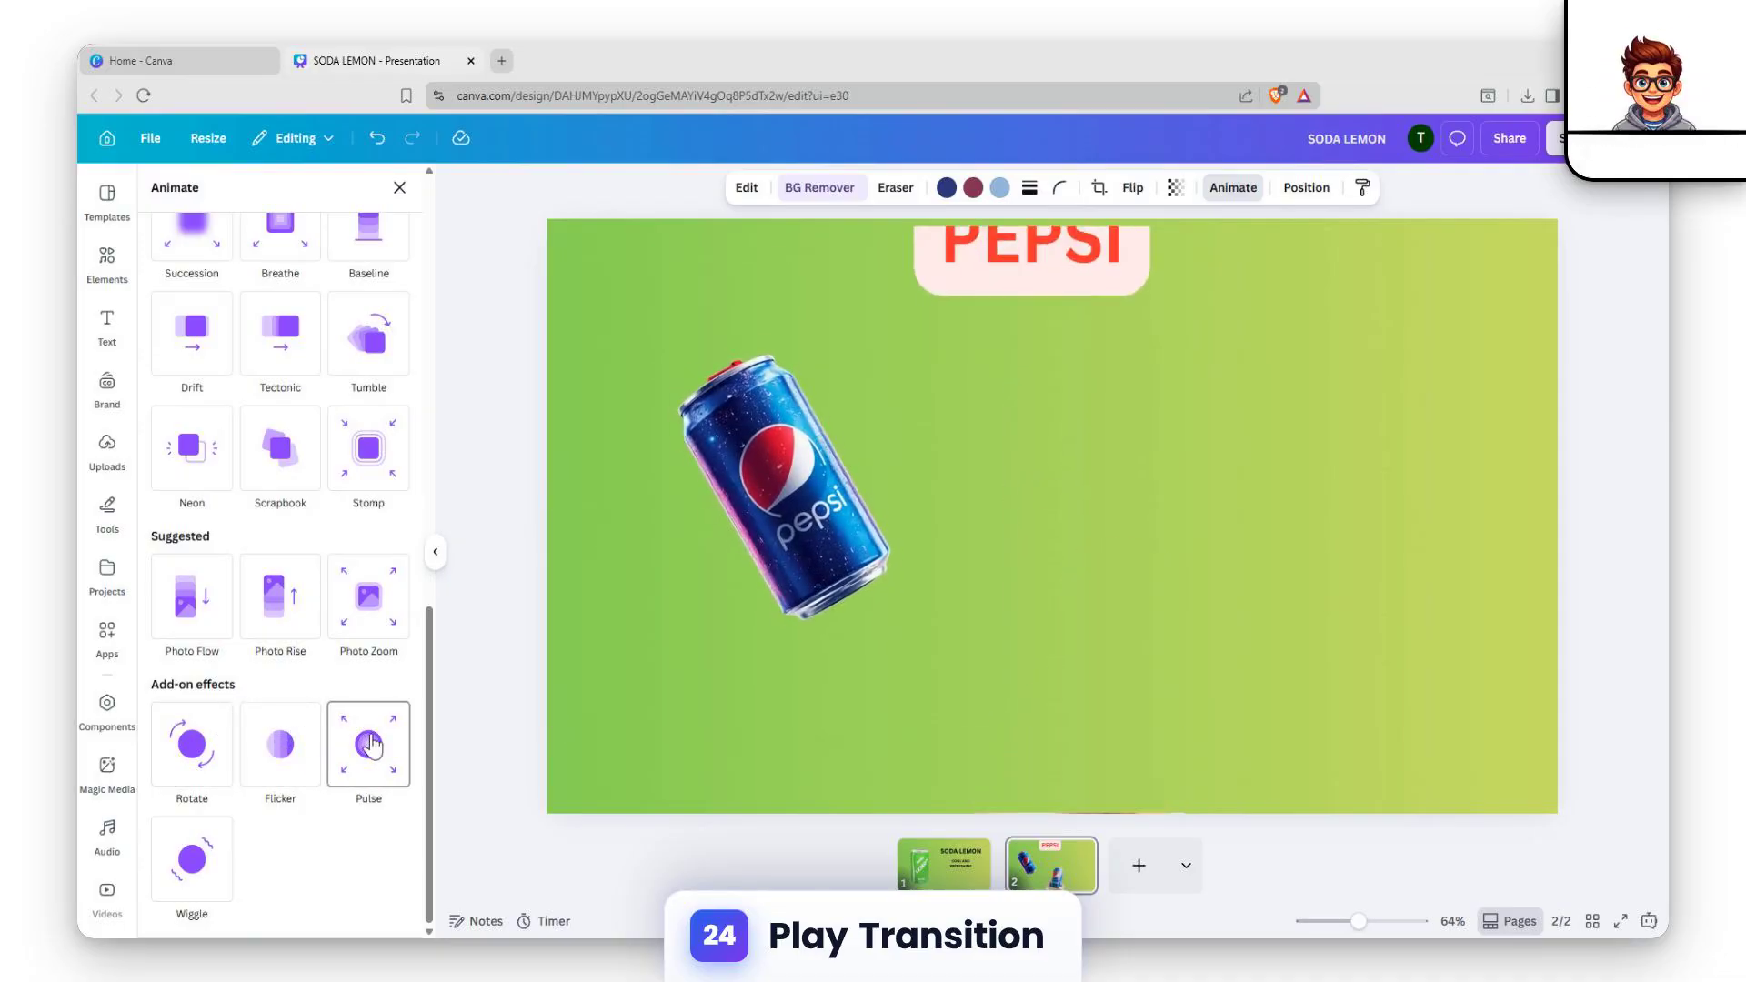
{"action": "left_click", "coordinate": [195, 756]}
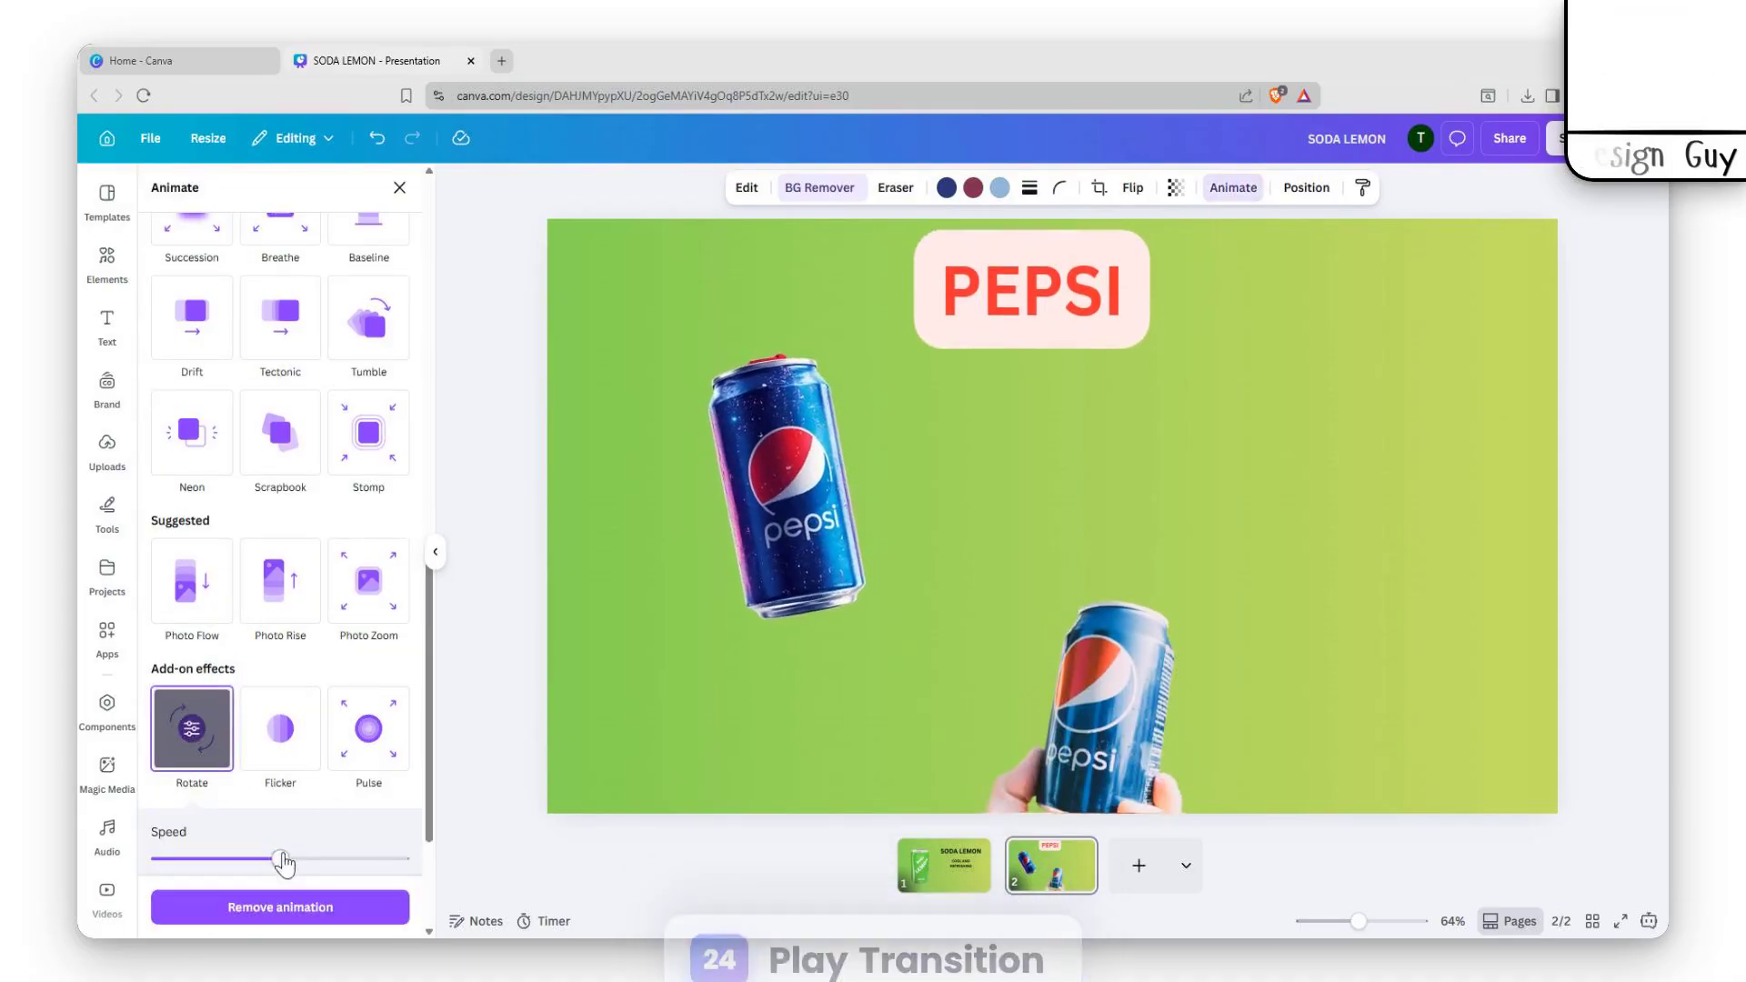
Step: Raise the tilted can's Rotate effect speed to near the high end of the range, keeping the clockwise direction
{"action": "left_click_drag", "start_coordinate": [280, 858], "coordinate": [360, 858]}
{"action": "scroll", "coordinate": [365, 858], "scroll_direction": "down", "scroll_amount": 1}
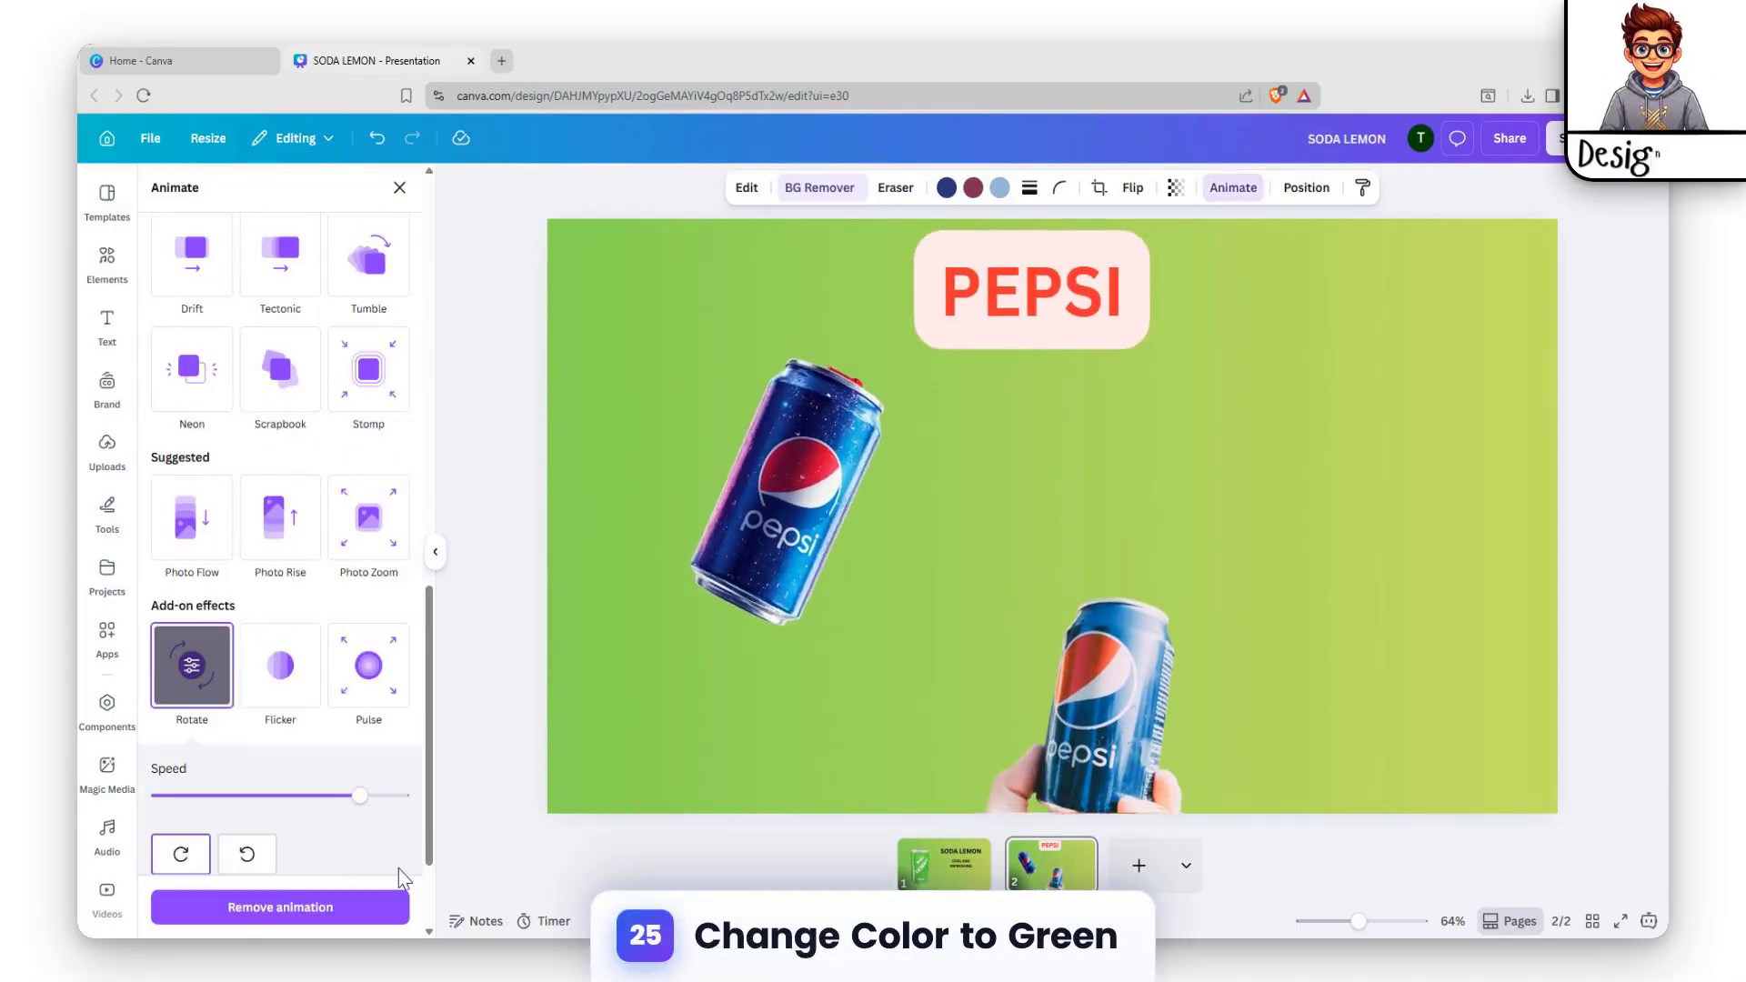
{"action": "mouse_move", "coordinate": [360, 795]}
{"action": "left_mouse_down"}
{"action": "mouse_move", "coordinate": [398, 795]}
{"action": "mouse_move", "coordinate": [379, 798]}
{"action": "left_mouse_up"}
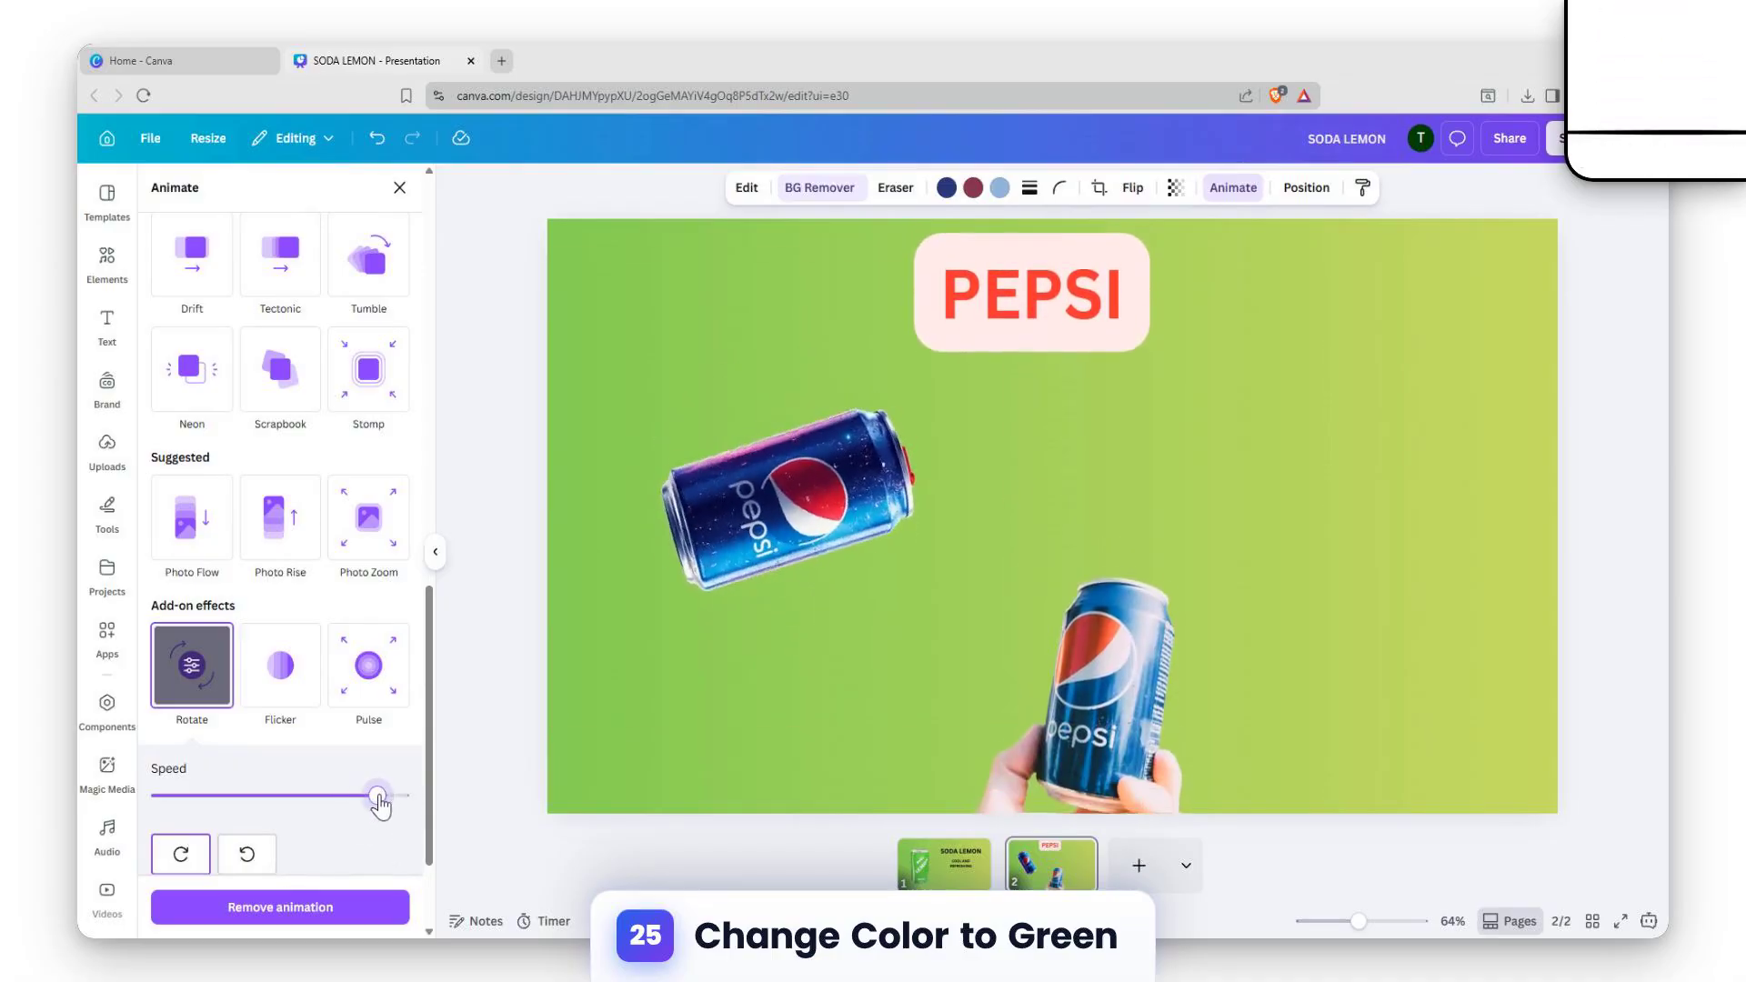
{"action": "scroll", "coordinate": [361, 739], "scroll_direction": "down", "scroll_amount": 2}
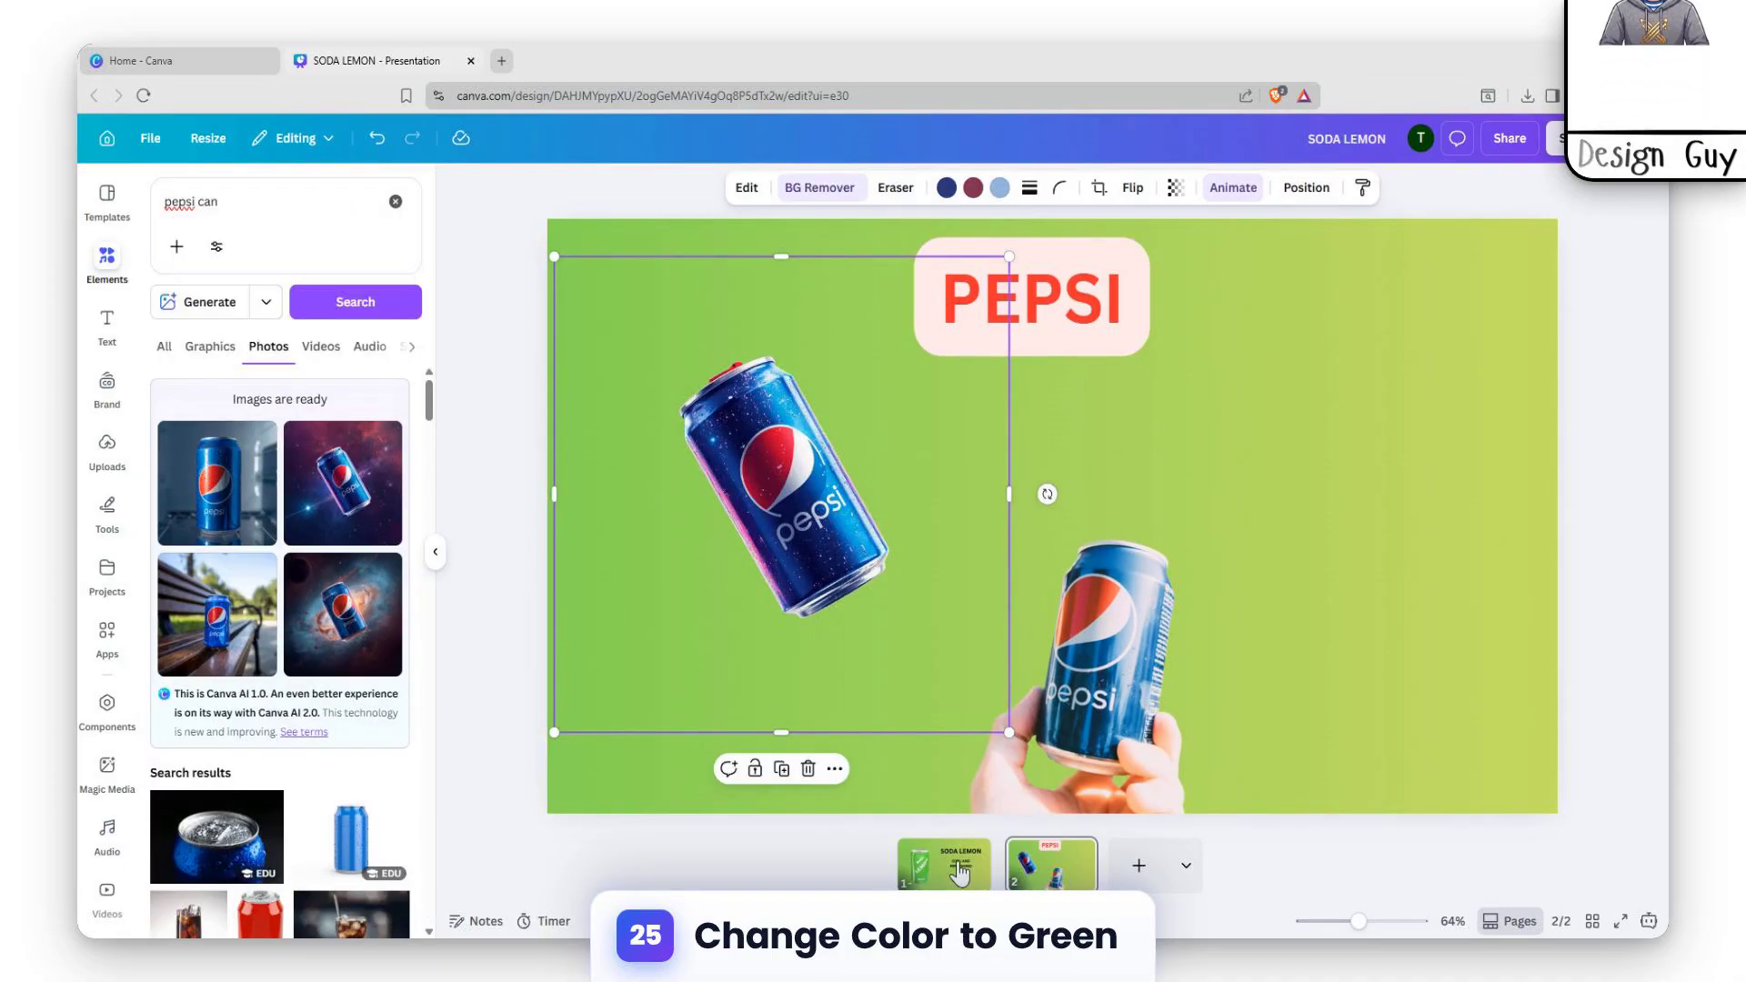
Step: Add a Colour Wipe transition between the SODA LEMON page and the PEPSI page
{"action": "left_click", "coordinate": [960, 871]}
{"action": "left_click", "coordinate": [999, 882]}
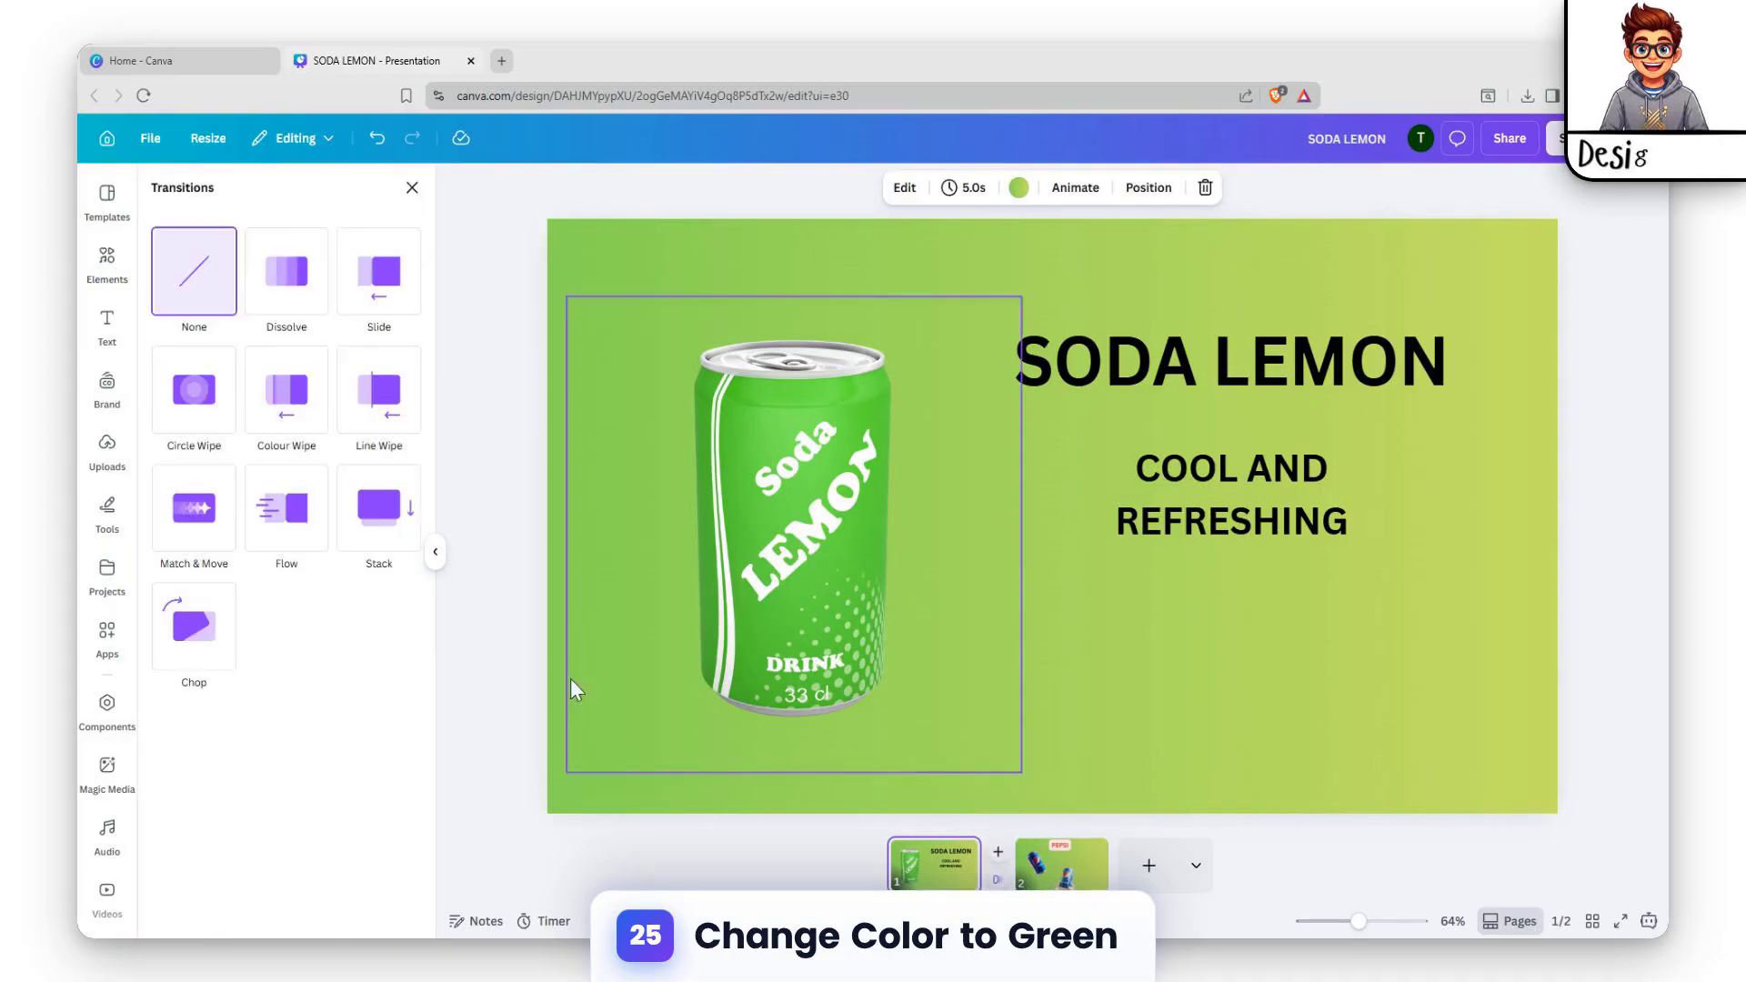
{"action": "left_click", "coordinate": [287, 391]}
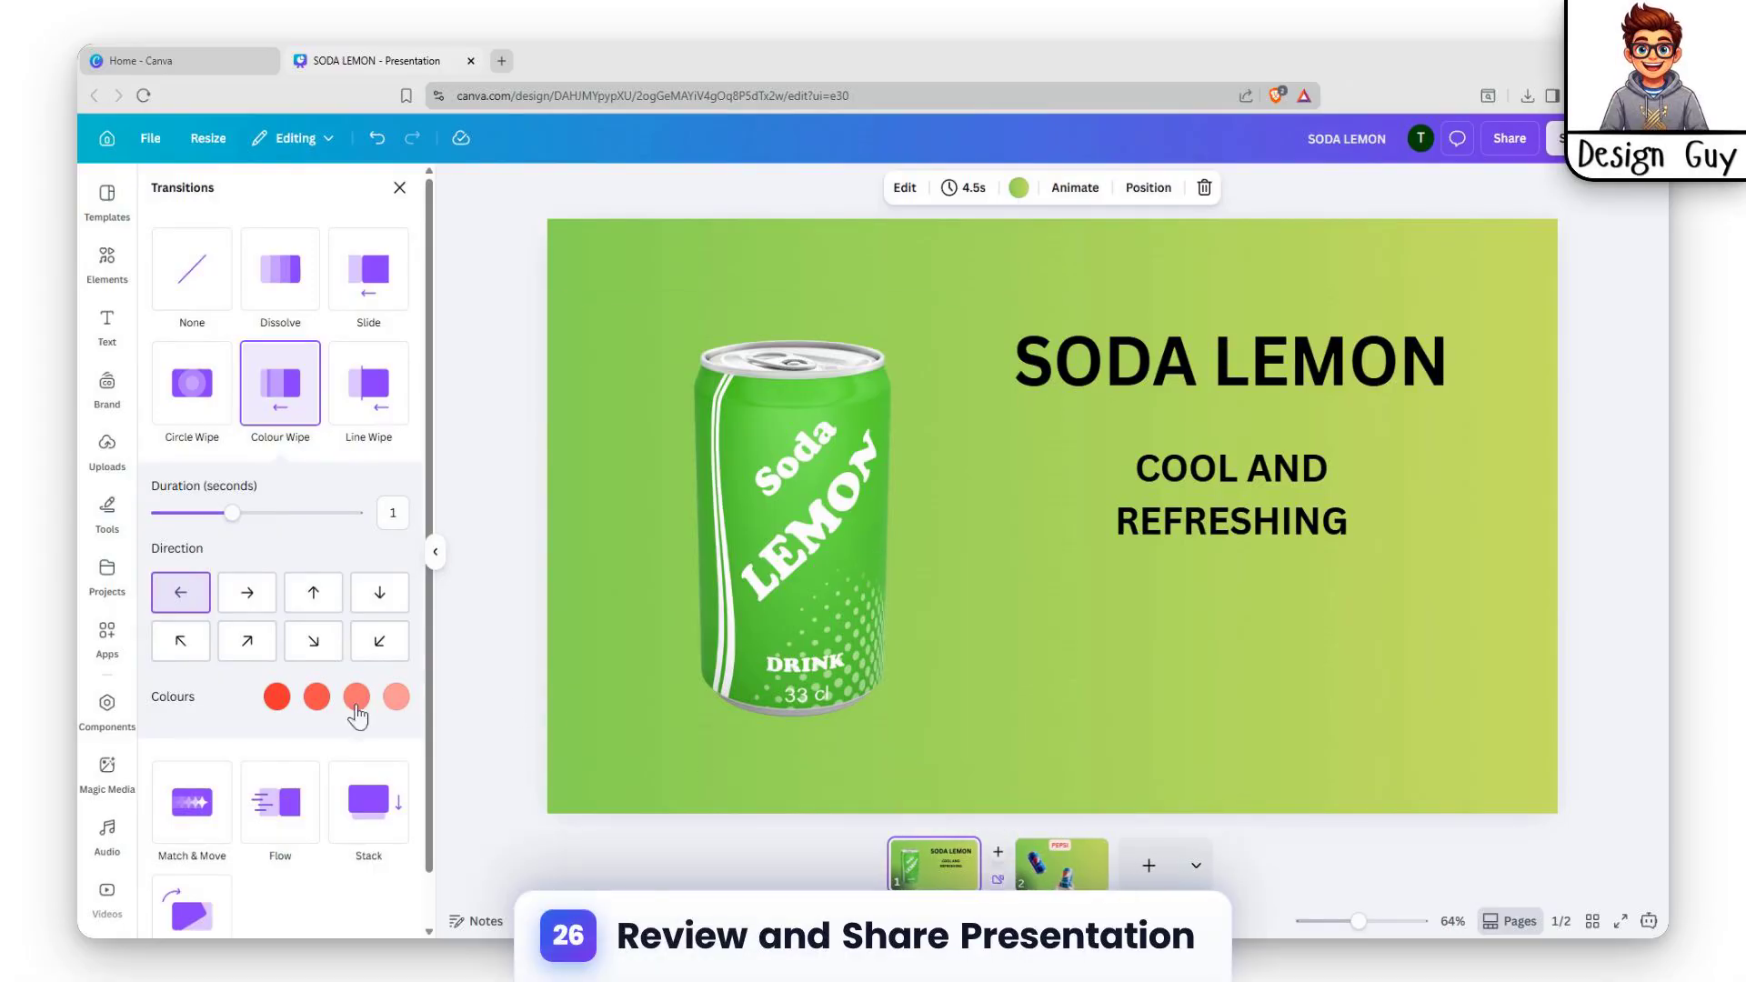
Step: Change the Colour Wipe transition's first colour to green and its second colour to light green
{"action": "left_click", "coordinate": [277, 699]}
{"action": "scroll", "coordinate": [145, 601], "scroll_direction": "down", "scroll_amount": 1}
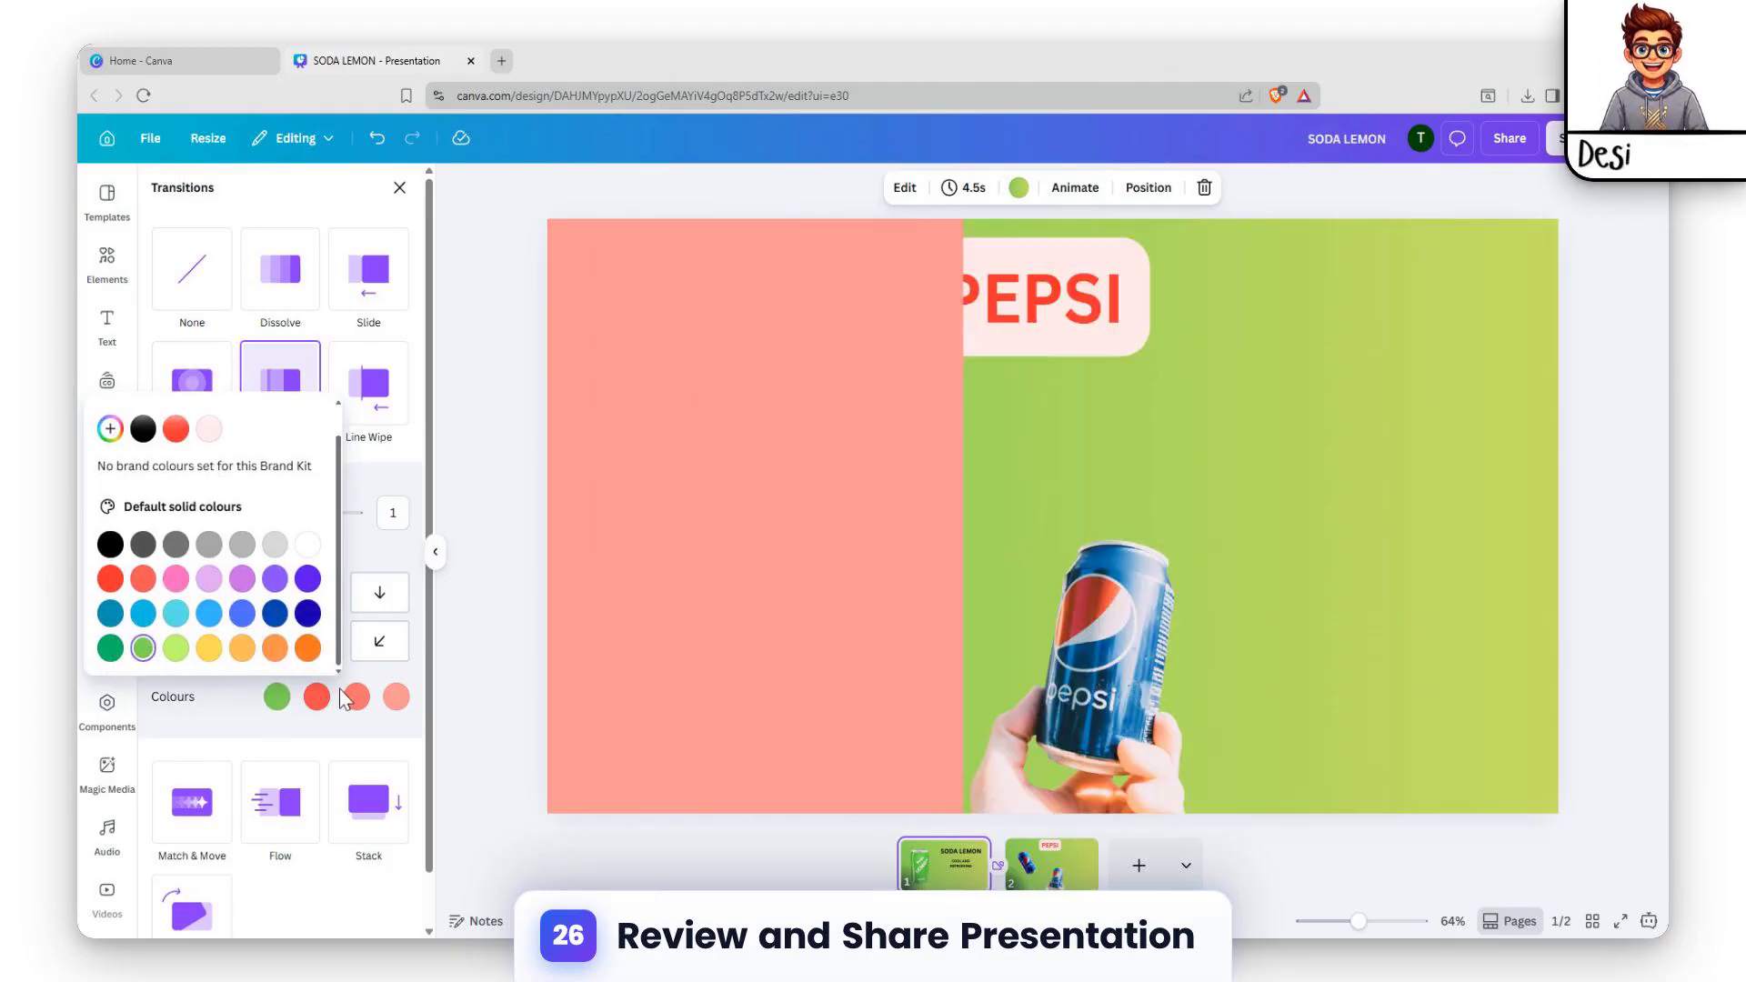
{"action": "left_click", "coordinate": [333, 697]}
{"action": "left_click", "coordinate": [324, 703]}
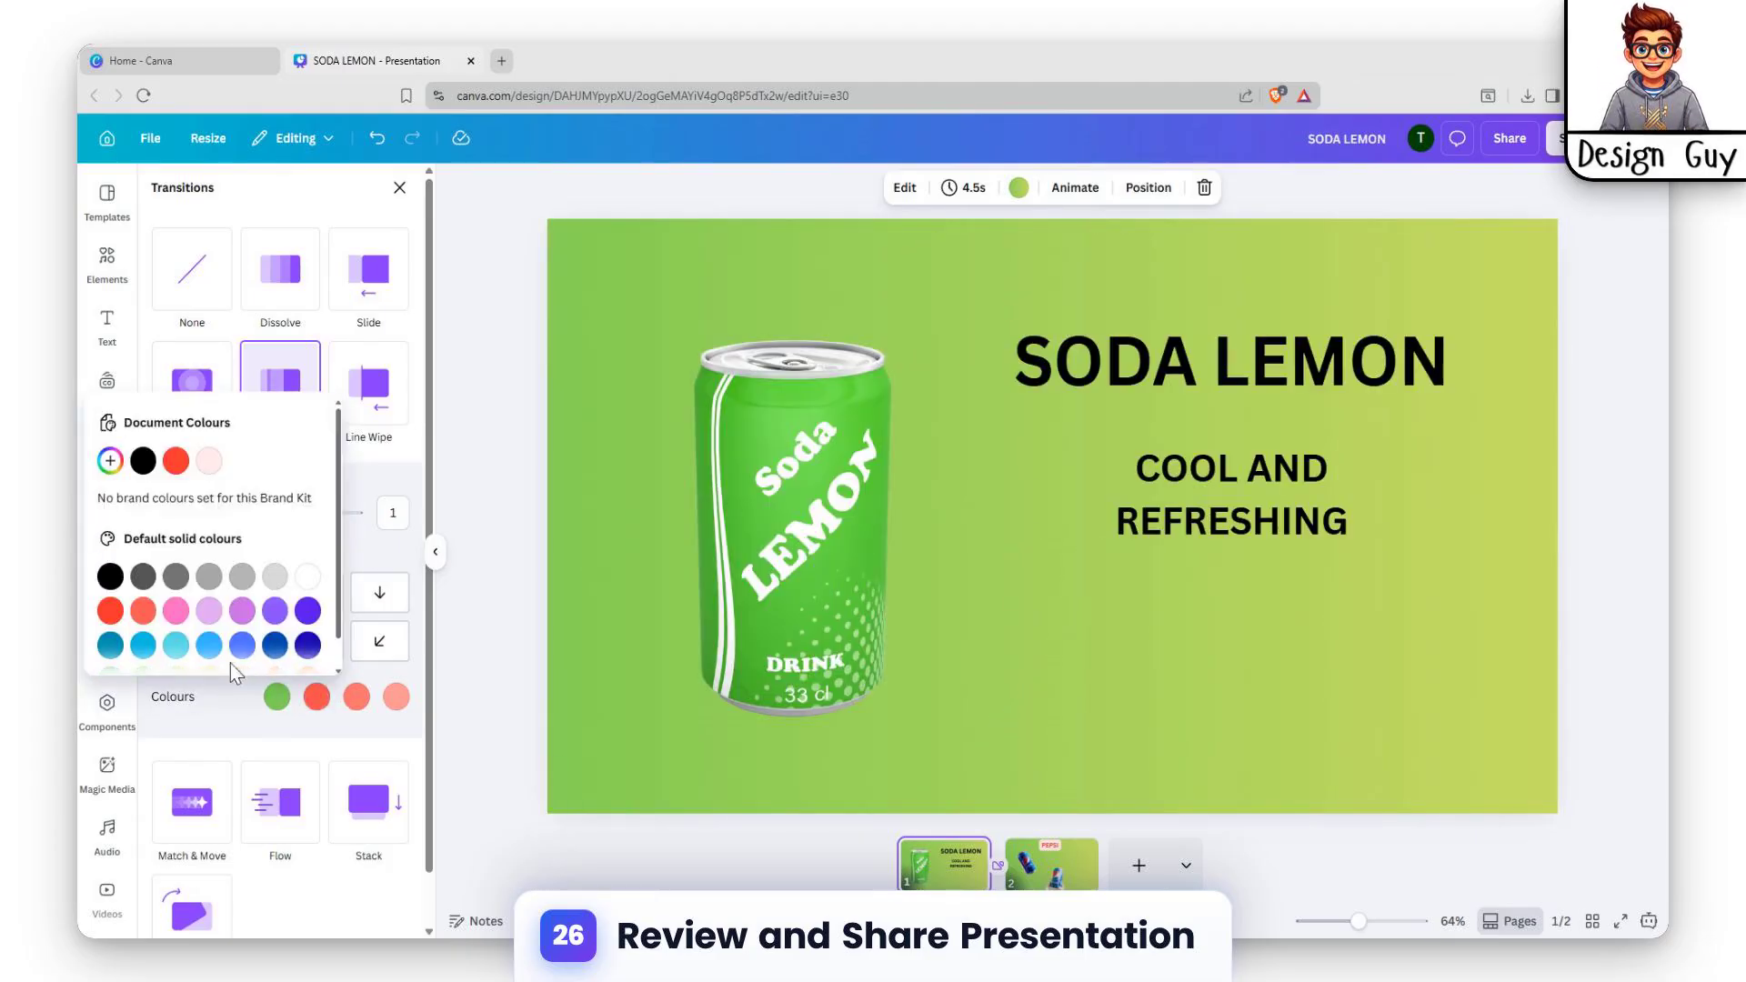
{"action": "scroll", "coordinate": [240, 659], "scroll_direction": "down", "scroll_amount": 1}
{"action": "left_click", "coordinate": [354, 697]}
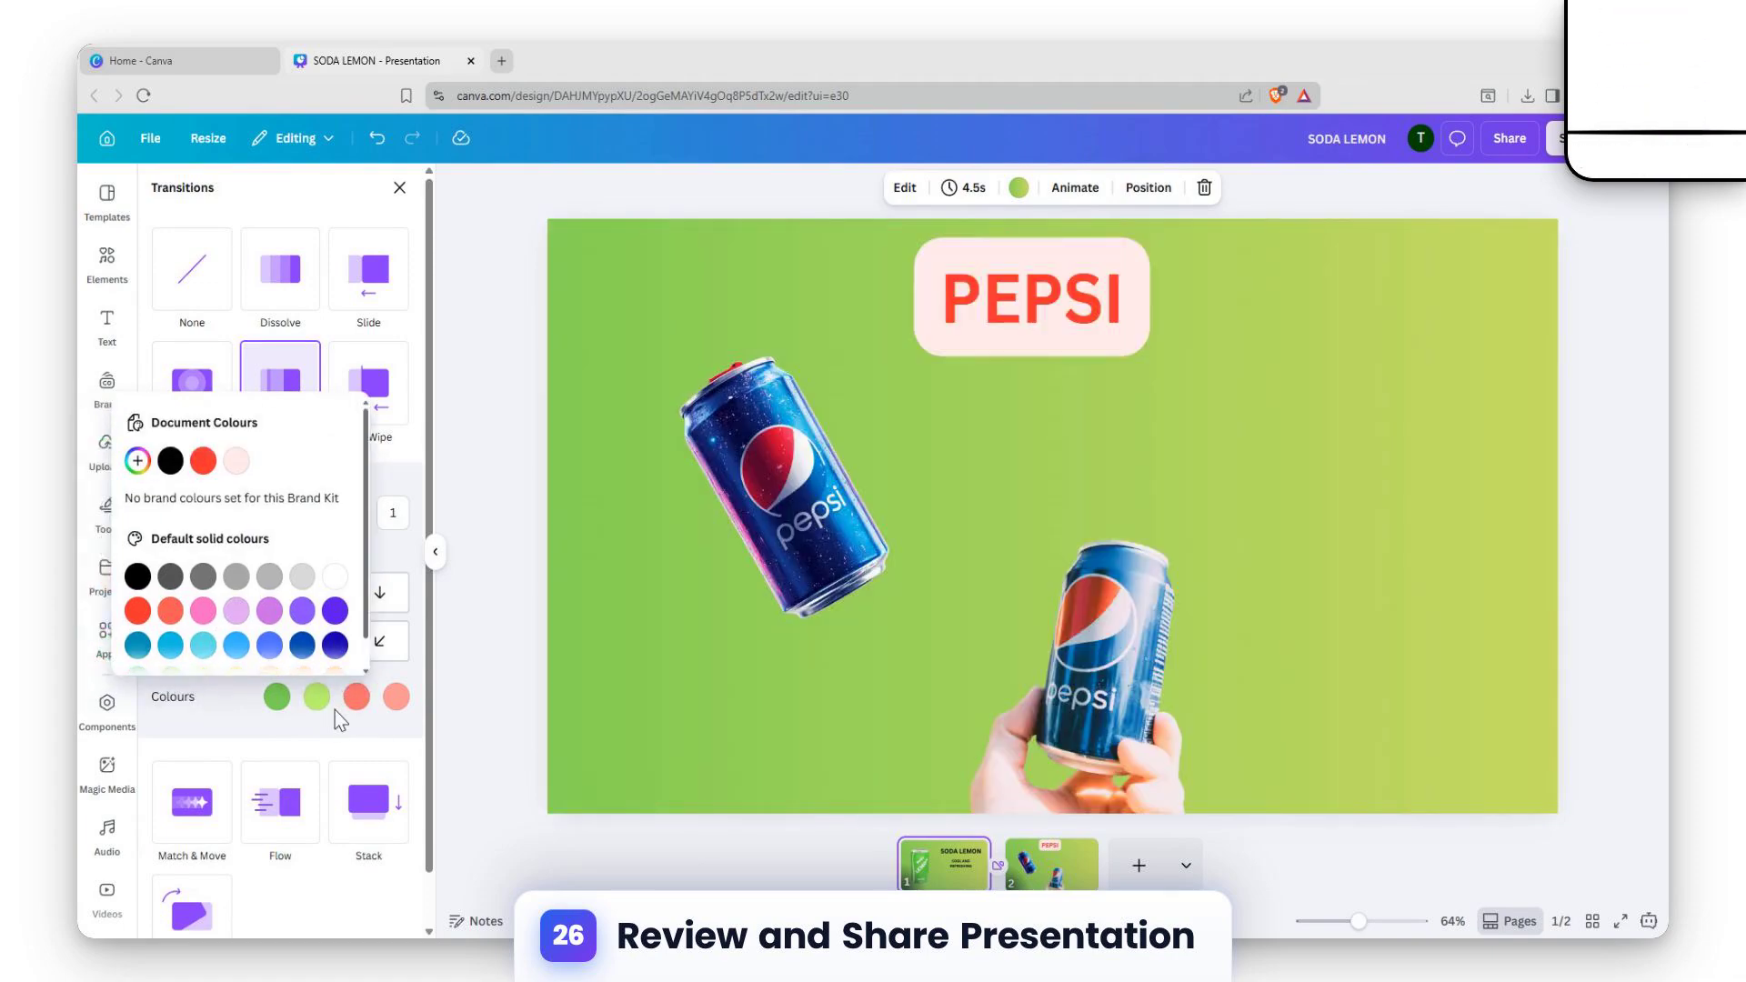
{"action": "left_click", "coordinate": [346, 716]}
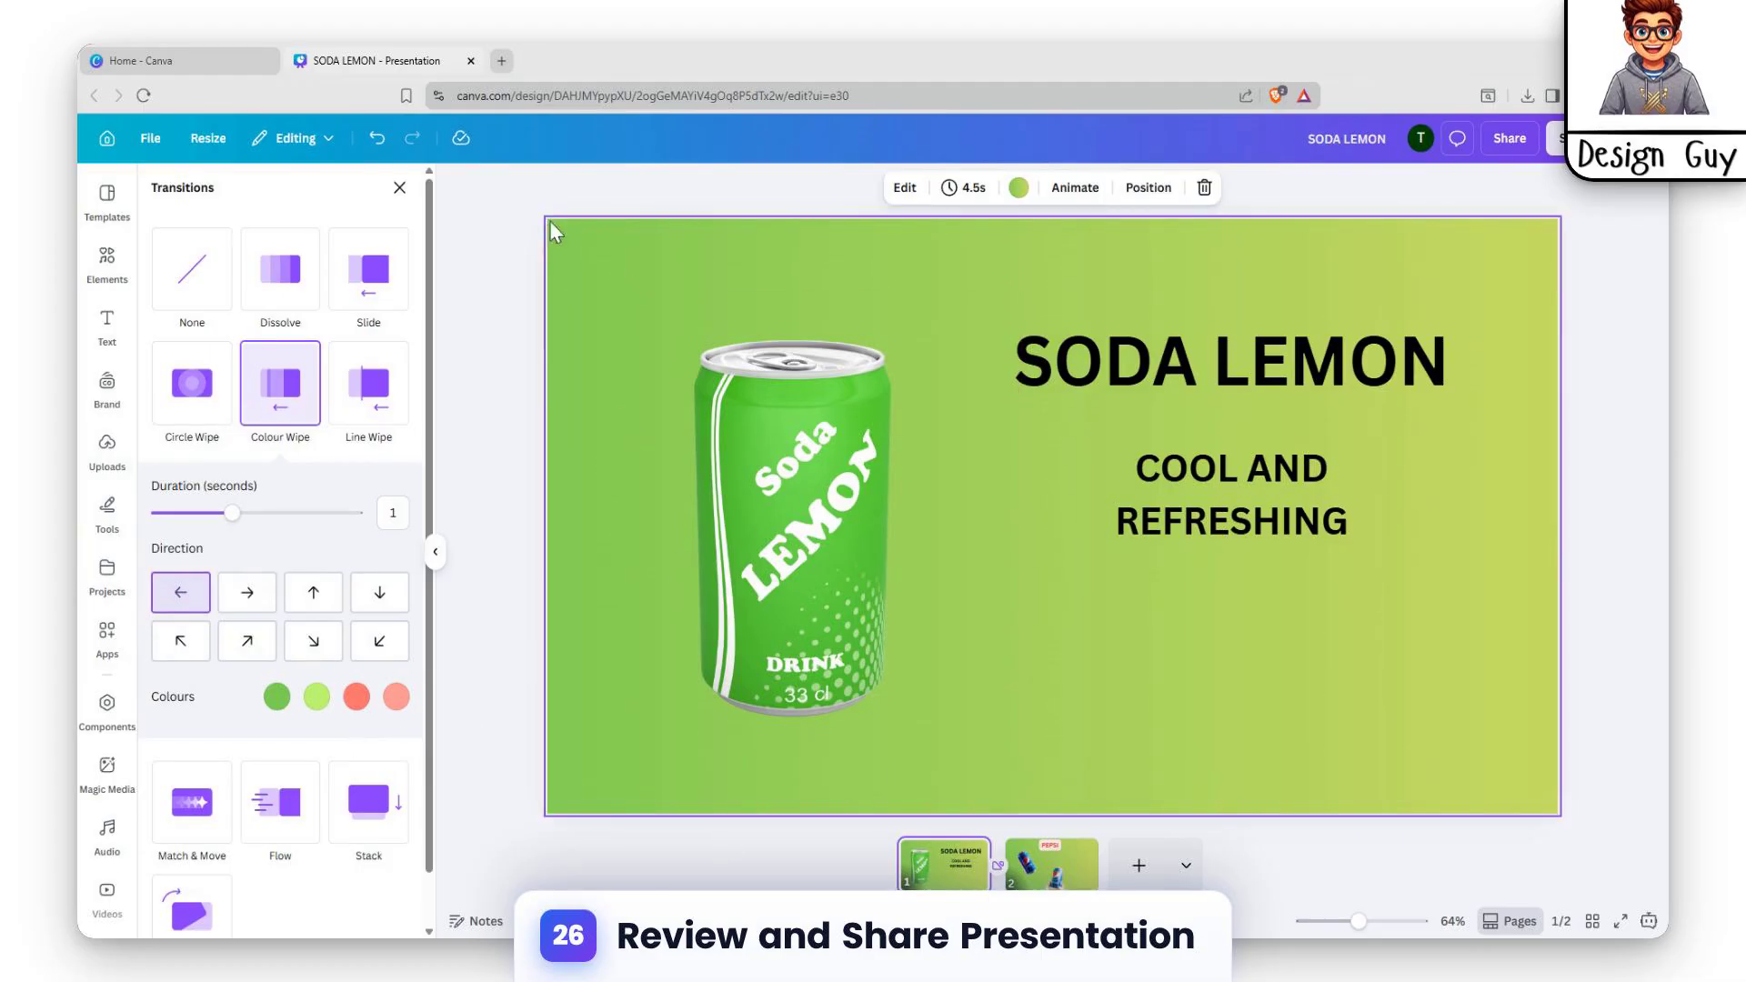
Step: Show the presentation full screen from the SODA LEMON page and play through to the PEPSI page to review the transition and animations
{"action": "left_click", "coordinate": [1621, 922]}
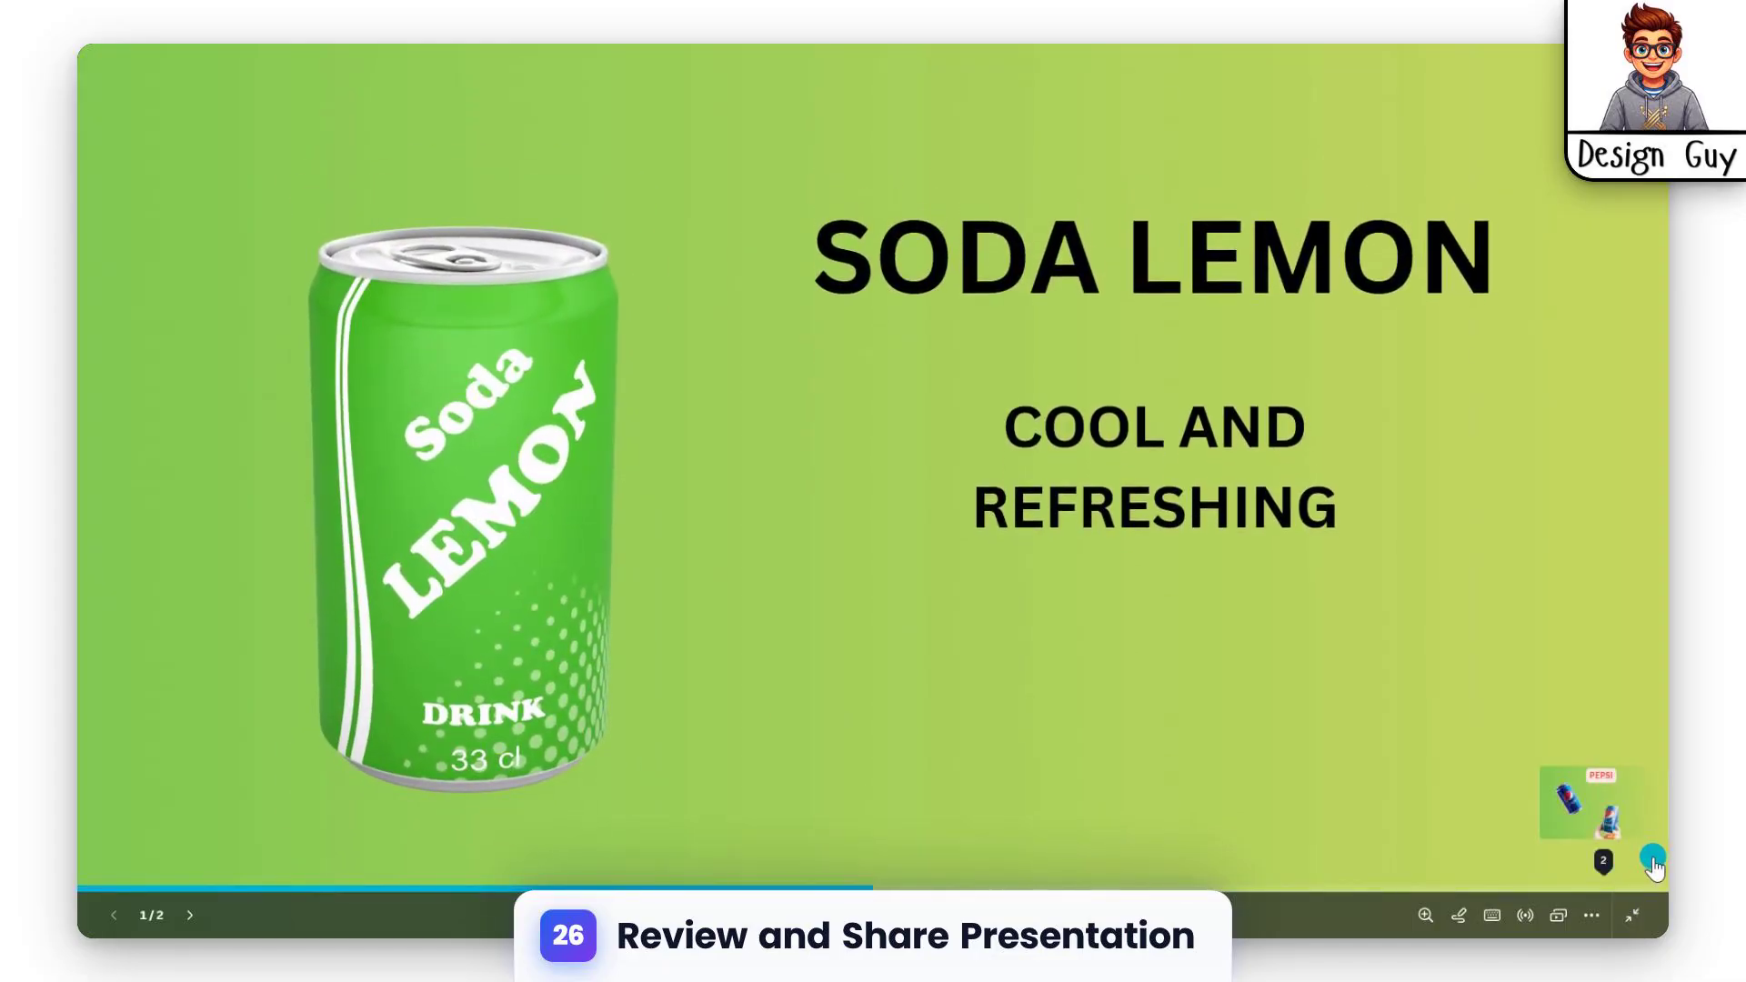
{"action": "left_click", "coordinate": [1652, 858]}
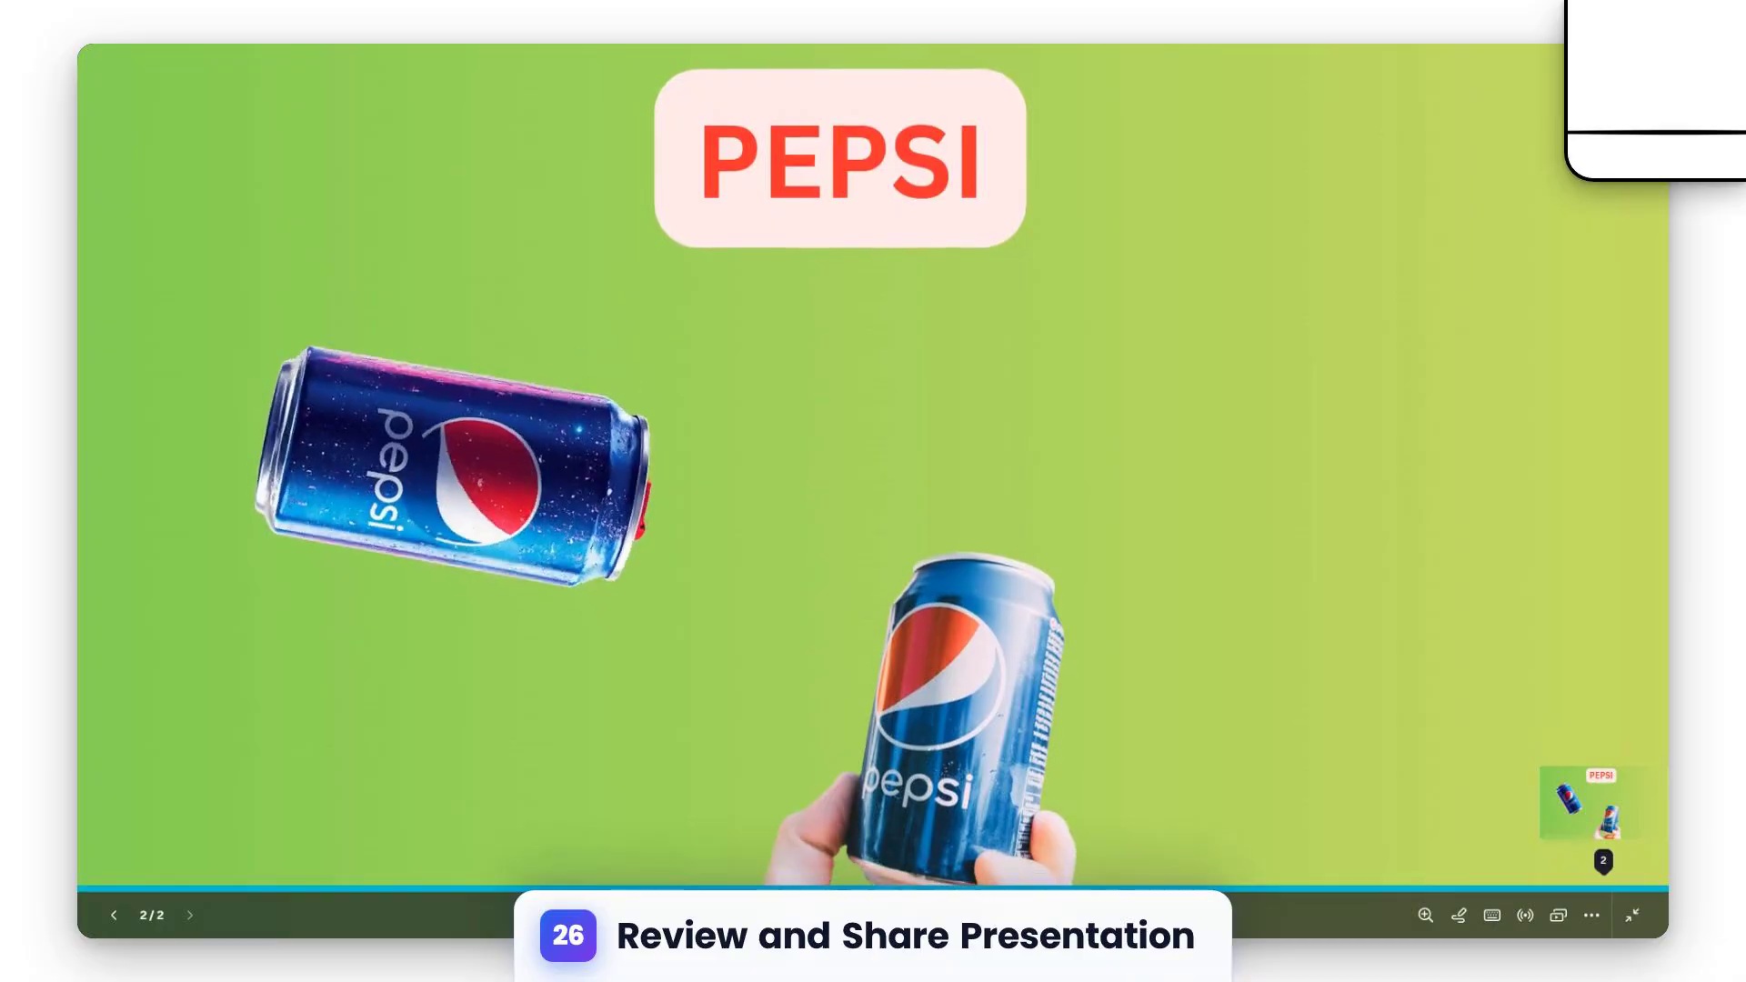